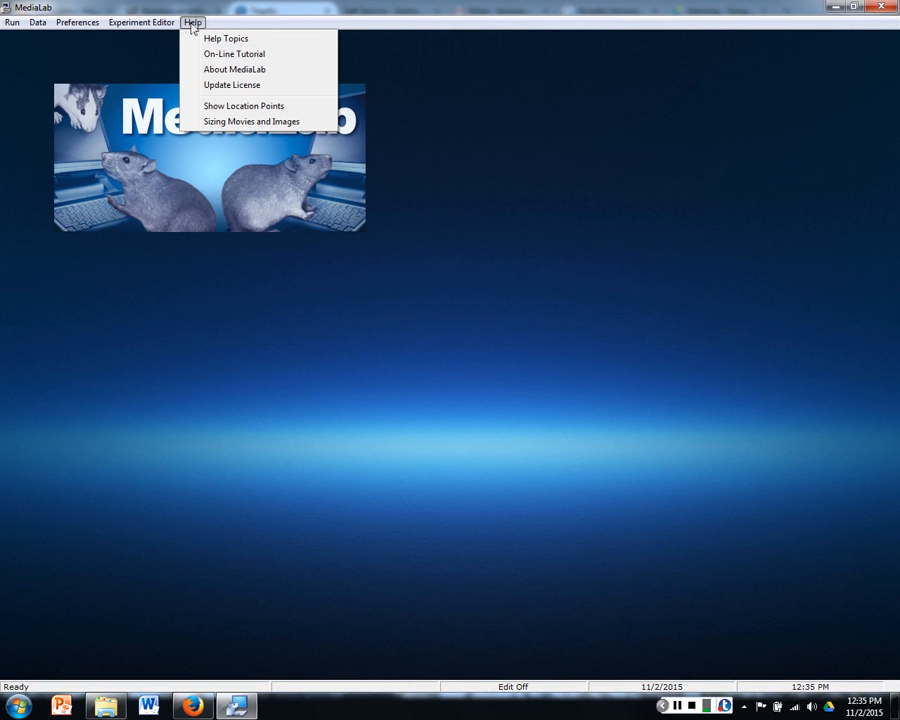
# Step: Open the help topics and look over the subtopics for Experiment (.exp) Files and Questionnaire (.que) Files
pyautogui.click(207, 38)
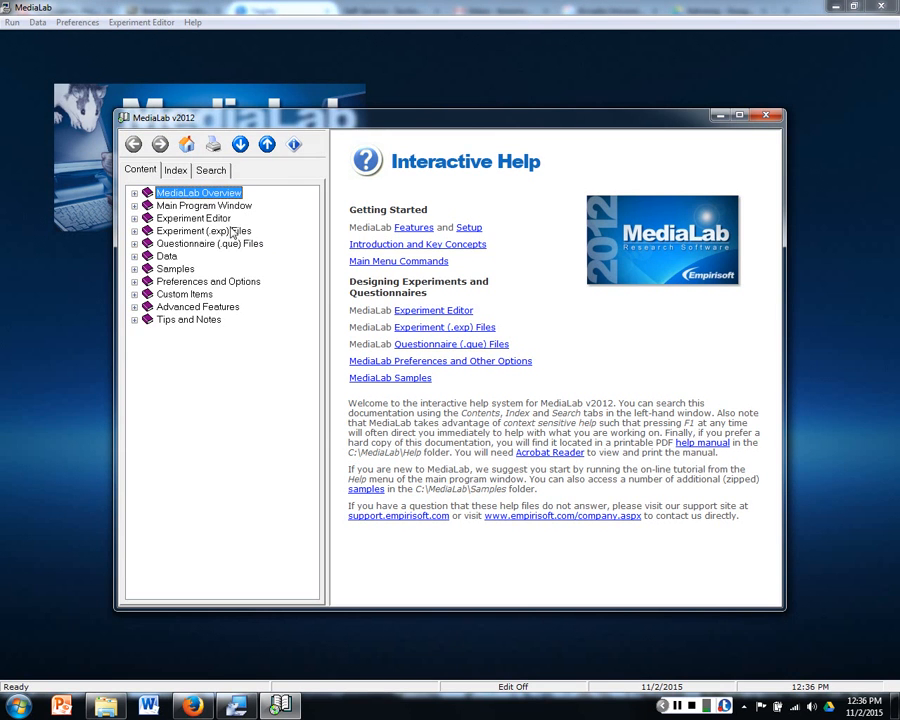
pyautogui.click(134, 231)
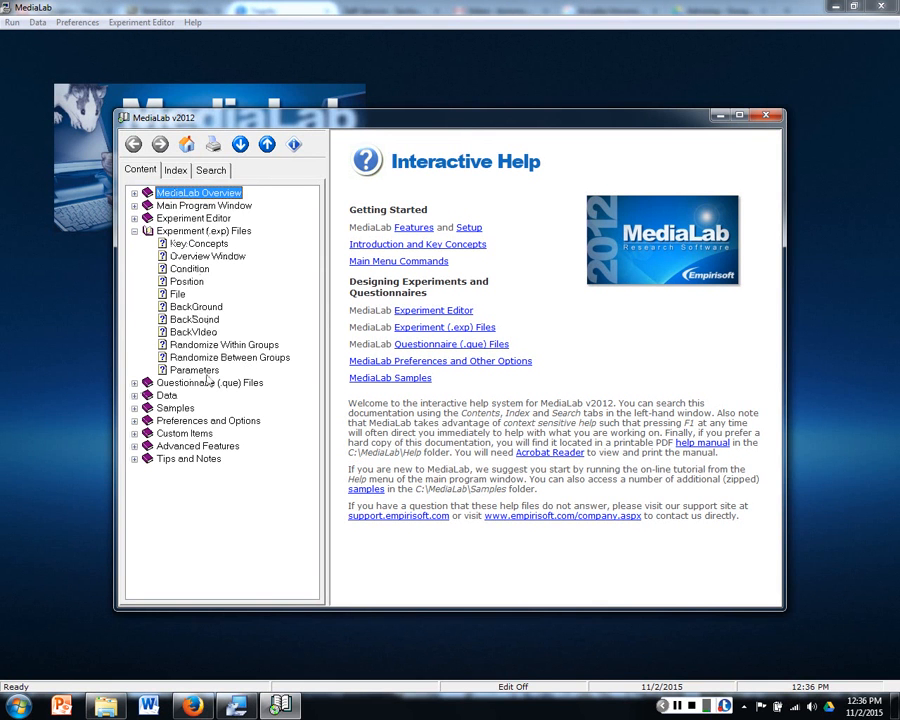
pyautogui.click(134, 383)
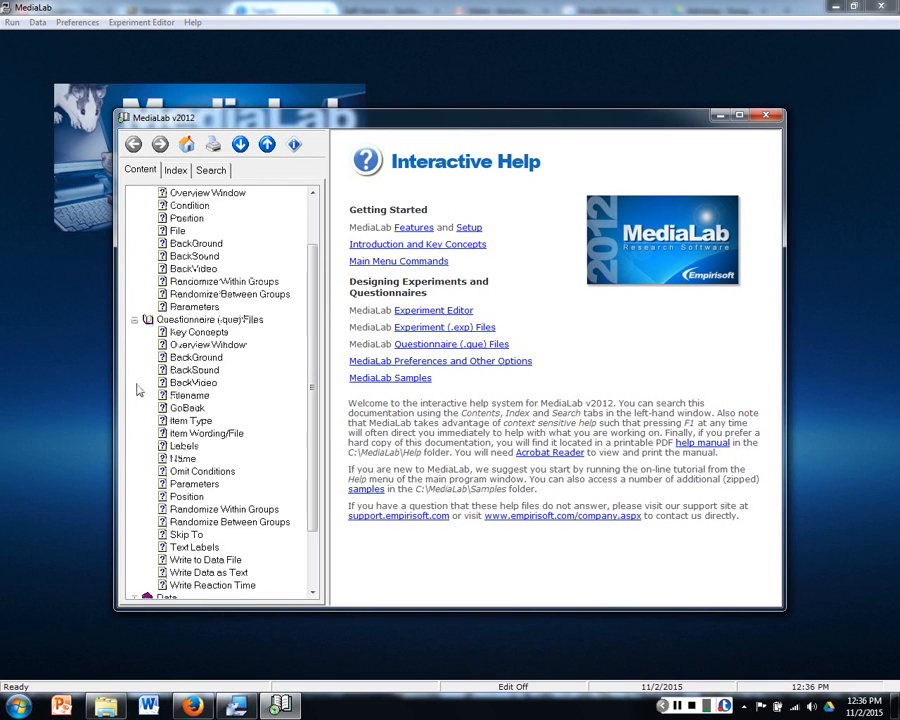
pyautogui.click(134, 319)
pyautogui.click(134, 231)
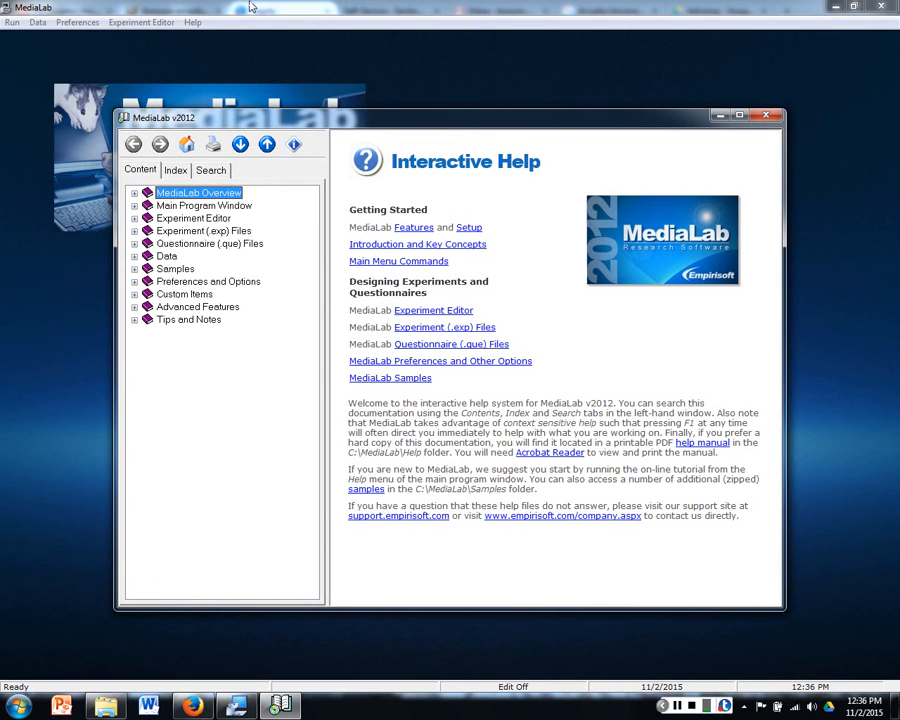
# Step: View the help page on MediaLab sample experiments and continue from it to the detailed Samples page
pyautogui.click(134, 269)
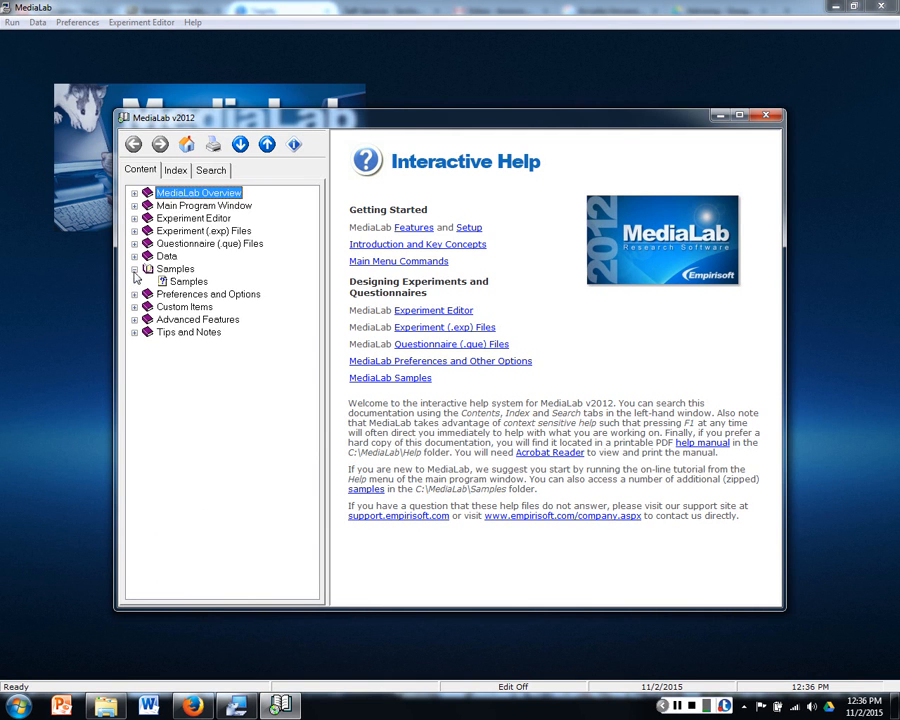
pyautogui.click(174, 269)
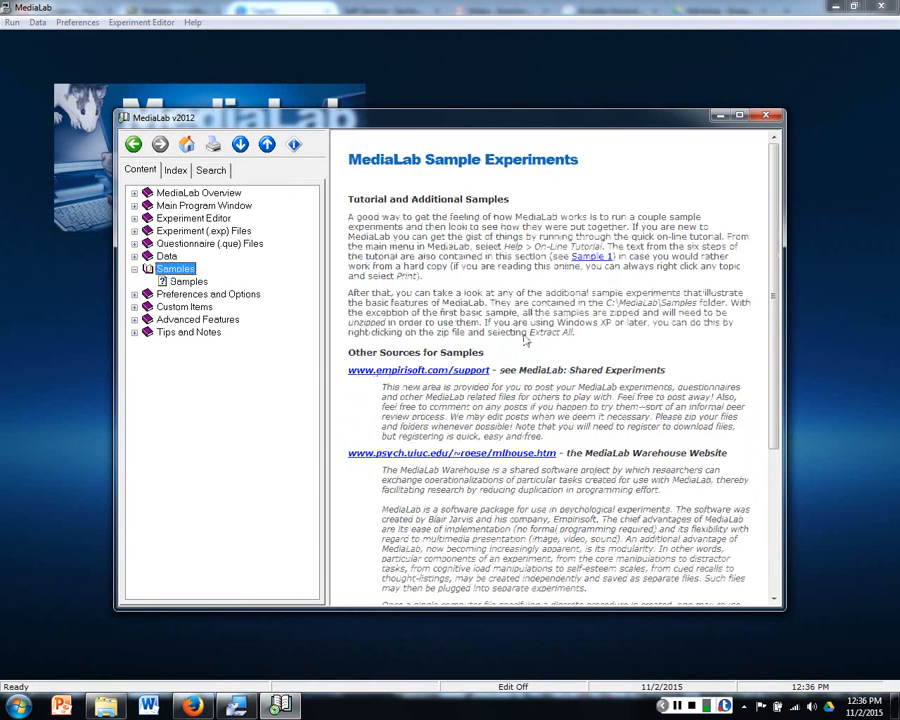
pyautogui.scroll(-5, 484, 302)
pyautogui.scroll(-1, 484, 302)
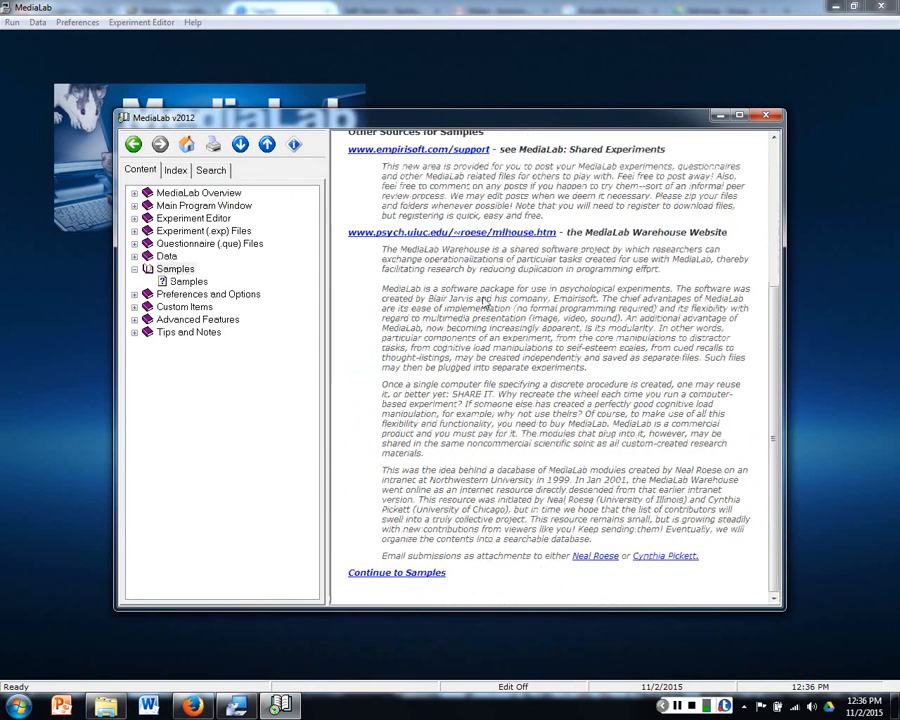
pyautogui.click(410, 576)
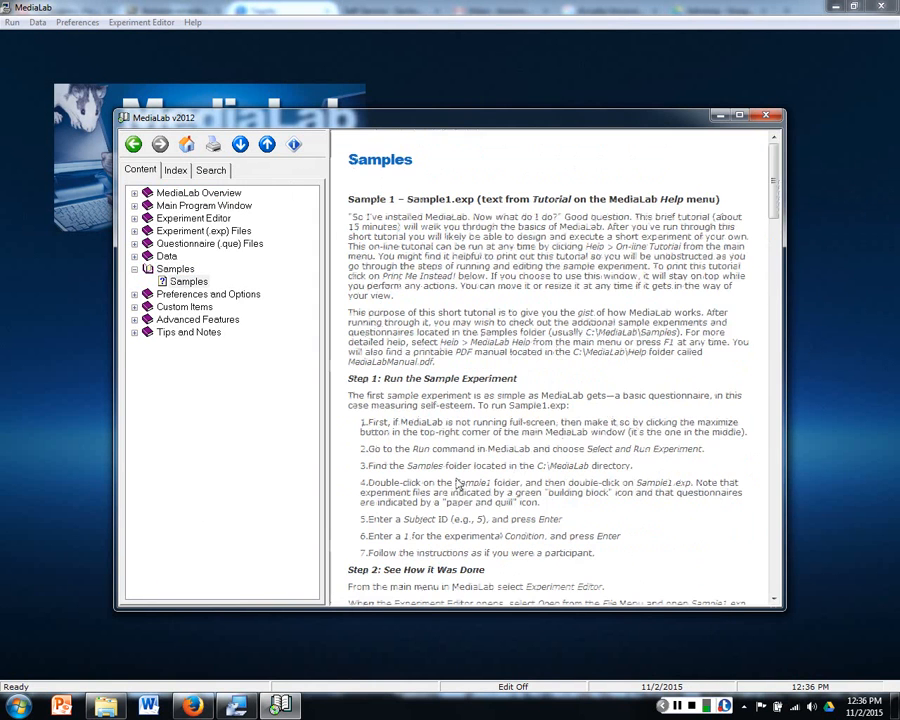
# Step: Skim the Sample 1 tutorial steps, then return to the sample experiments overview page
pyautogui.scroll(-7, 500, 355)
pyautogui.scroll(-5, 500, 355)
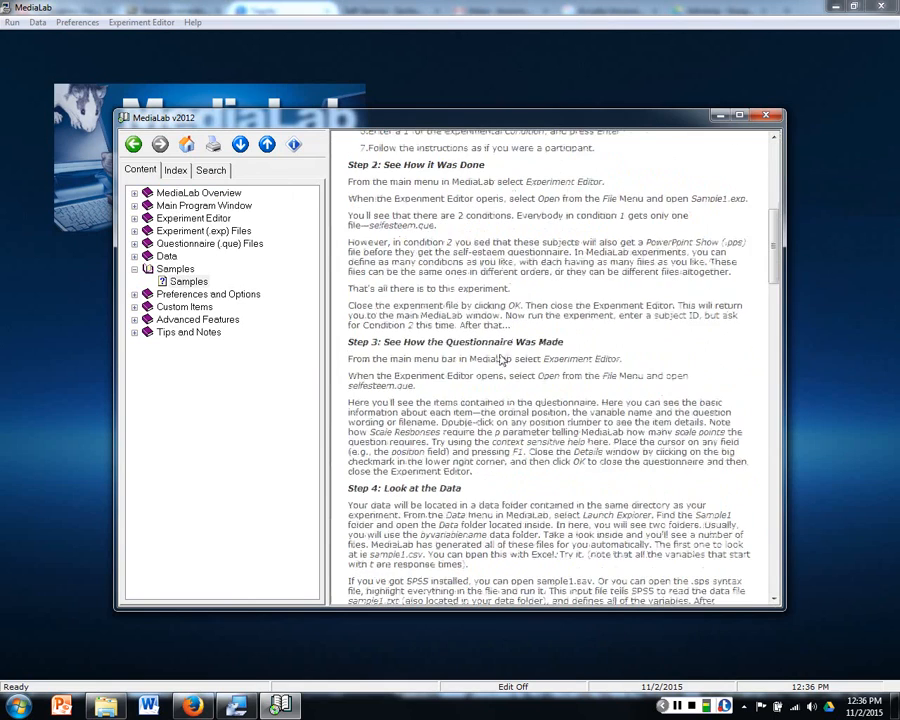
pyautogui.scroll(-4, 522, 390)
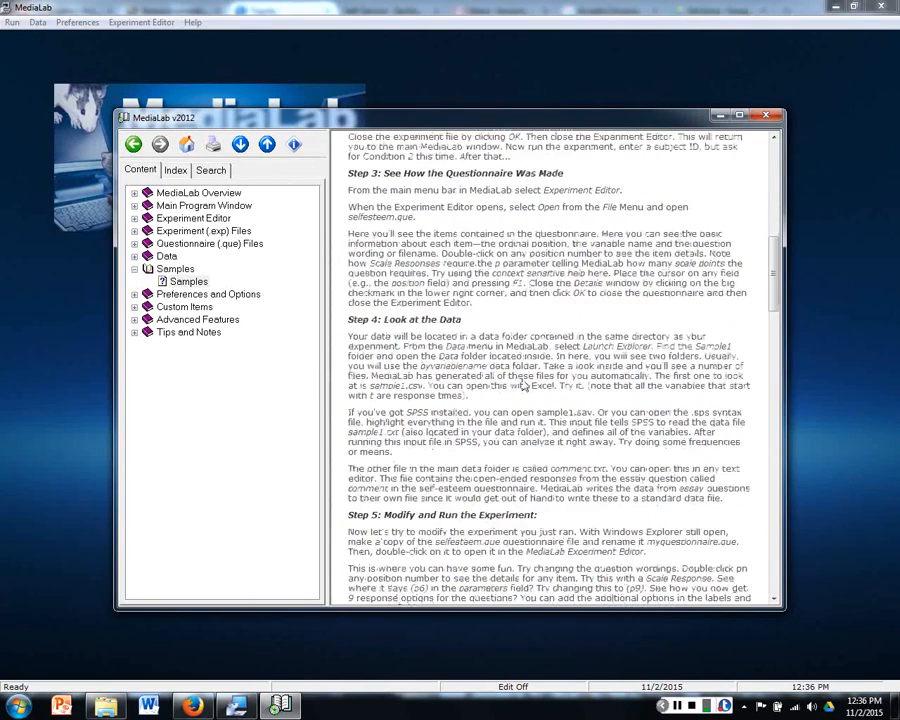
pyautogui.scroll(10, 527, 380)
pyautogui.scroll(4, 527, 378)
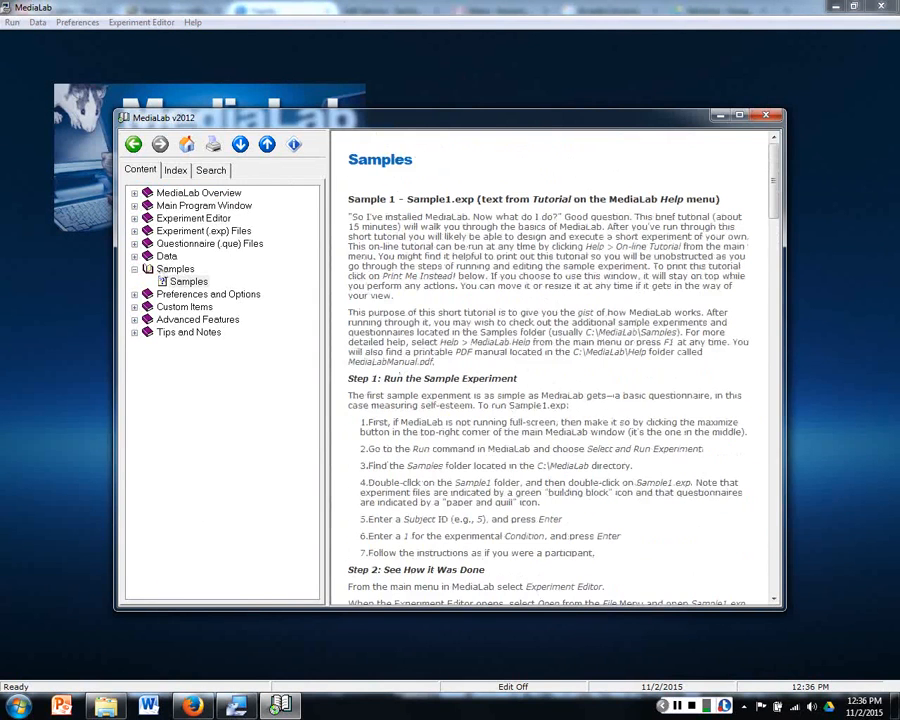
pyautogui.click(175, 268)
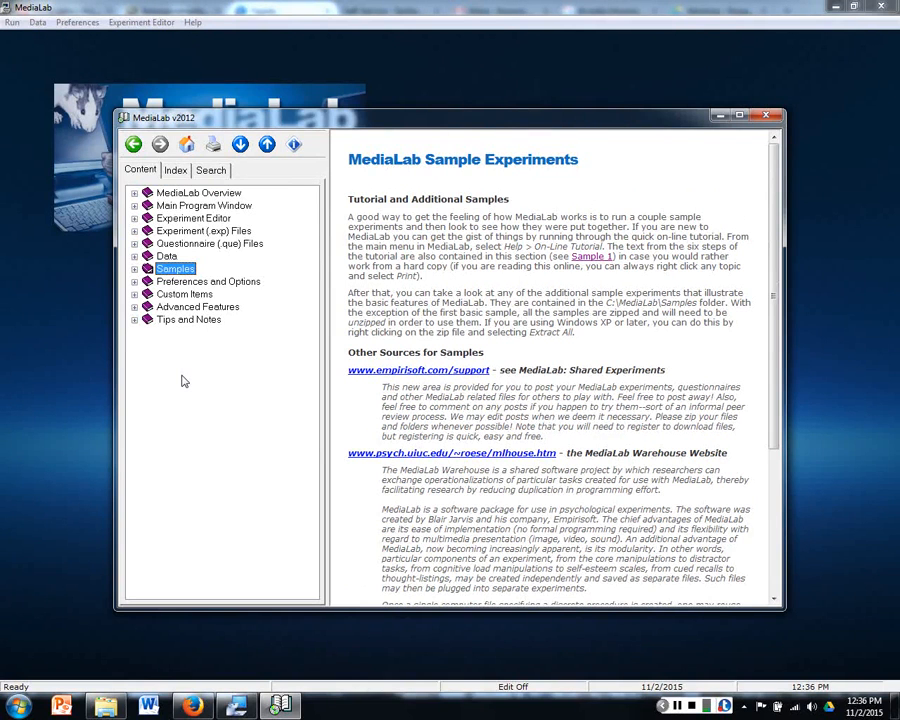
# Step: Return to the main MediaLab window and open the Experiment Editor maximized
pyautogui.click(123, 5)
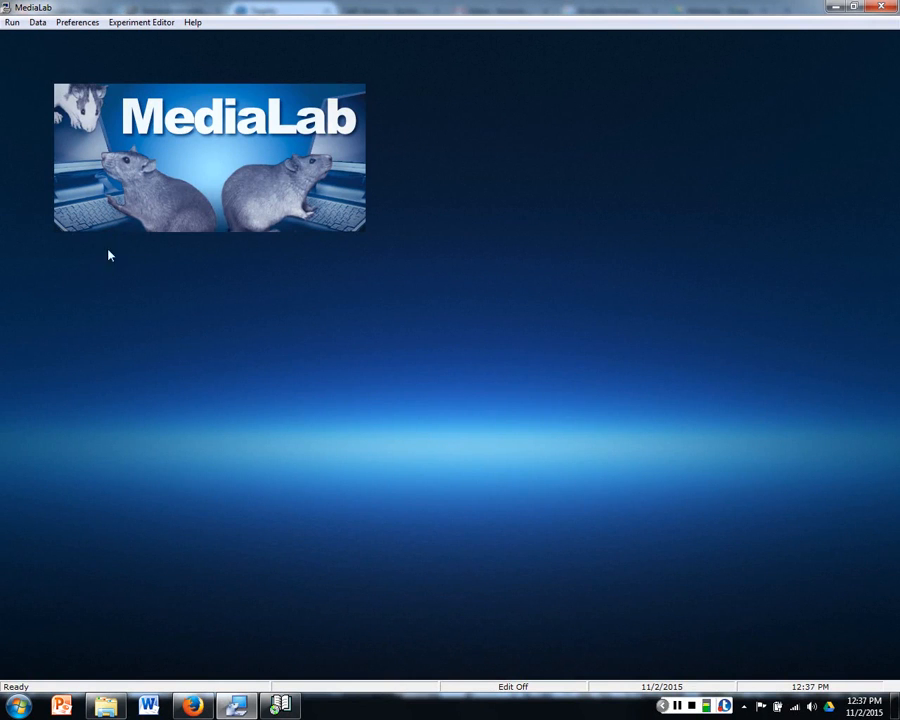
pyautogui.click(139, 25)
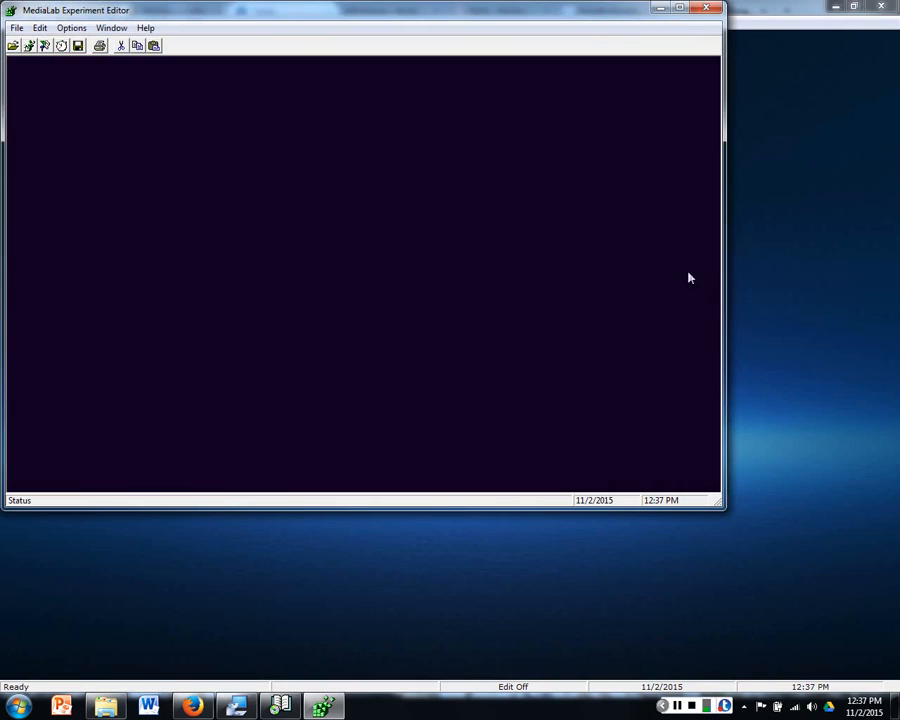
pyautogui.click(679, 8)
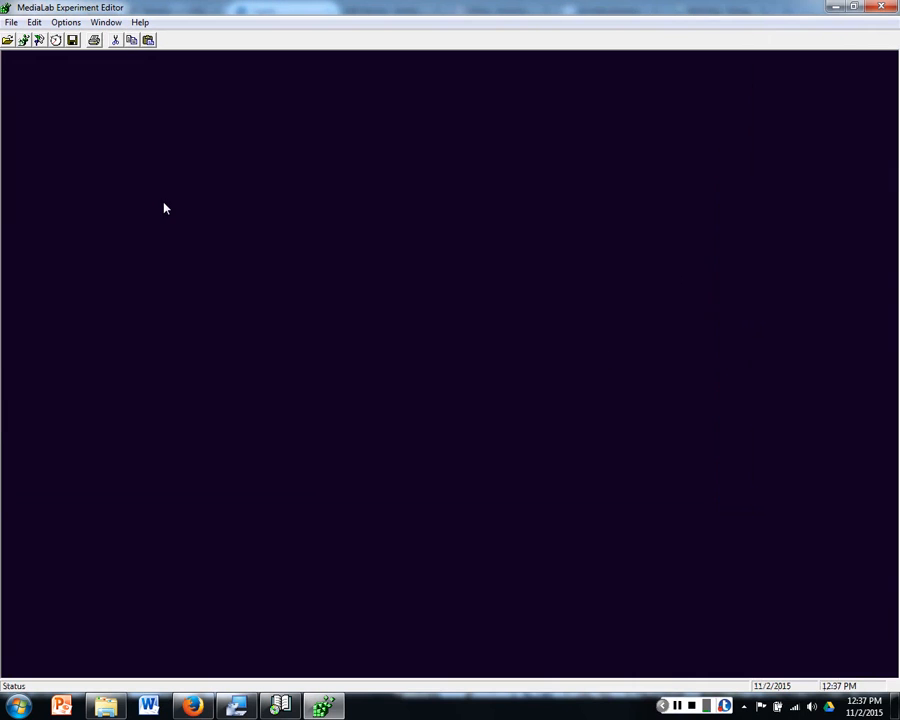
# Step: Create a new blank questionnaire and maximize it within the Experiment Editor
pyautogui.click(12, 22)
pyautogui.click(30, 55)
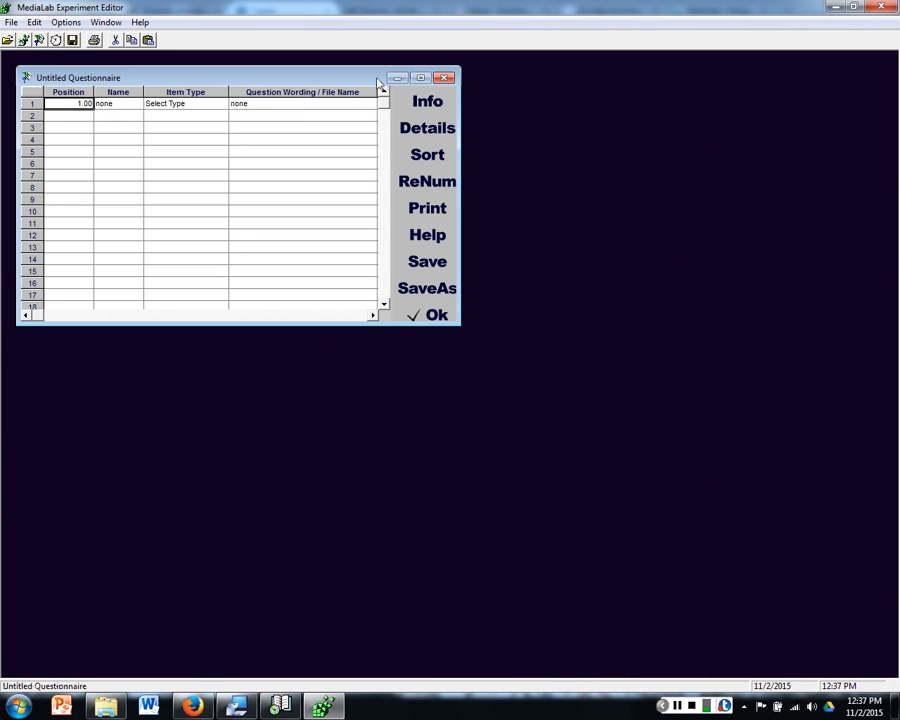
pyautogui.moveTo(370, 72); pyautogui.dragTo(364, 66)
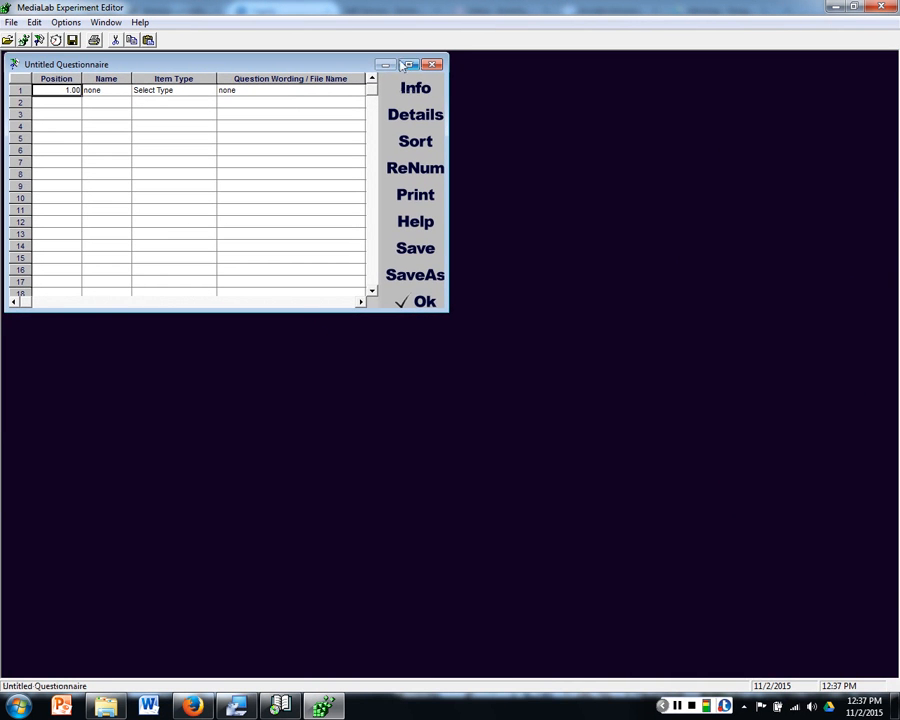
pyautogui.click(407, 67)
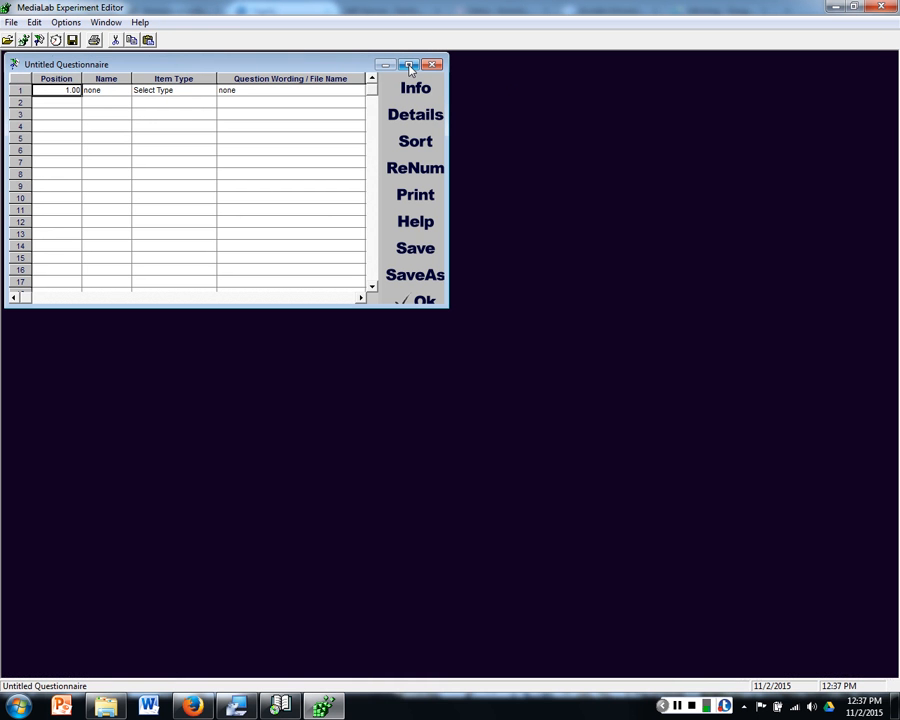
pyautogui.click(409, 67)
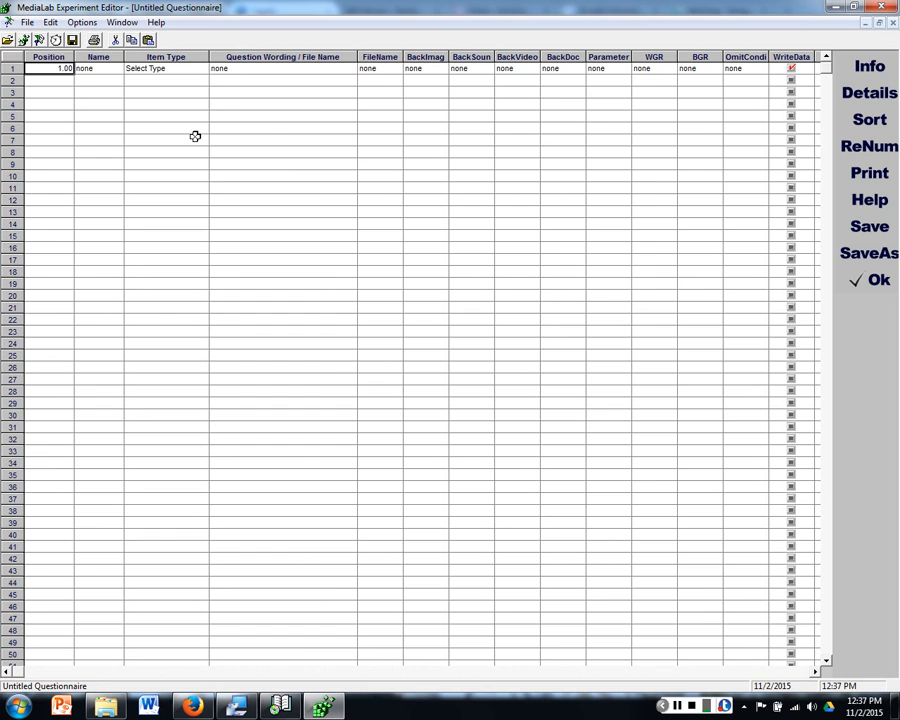
# Step: Look over the Position, Name, Item Type and Question Wording / File Name columns of the blank questionnaire
pyautogui.click(50, 57)
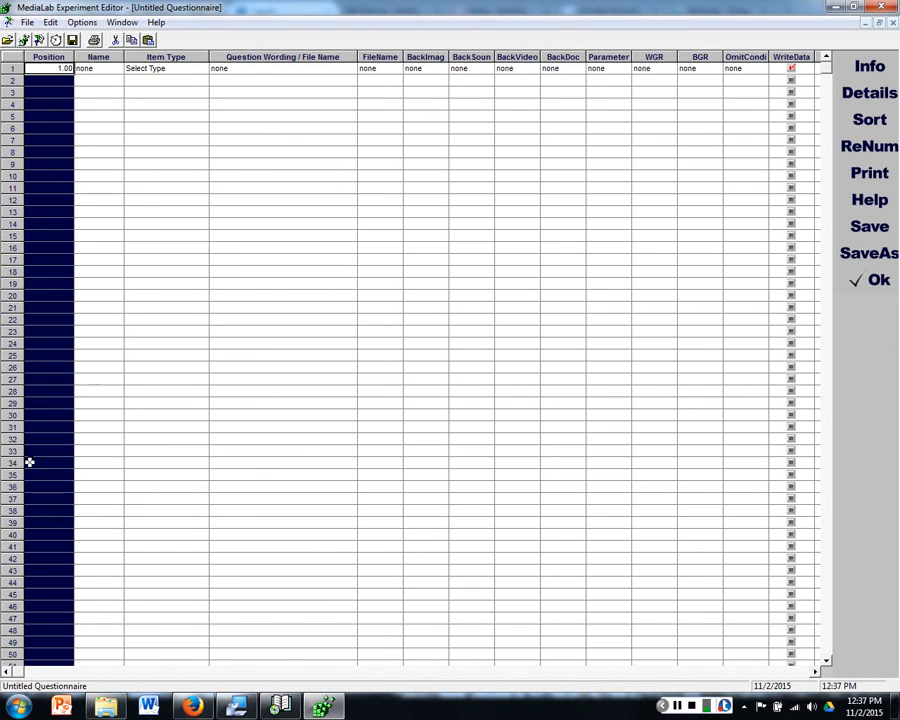
pyautogui.click(42, 65)
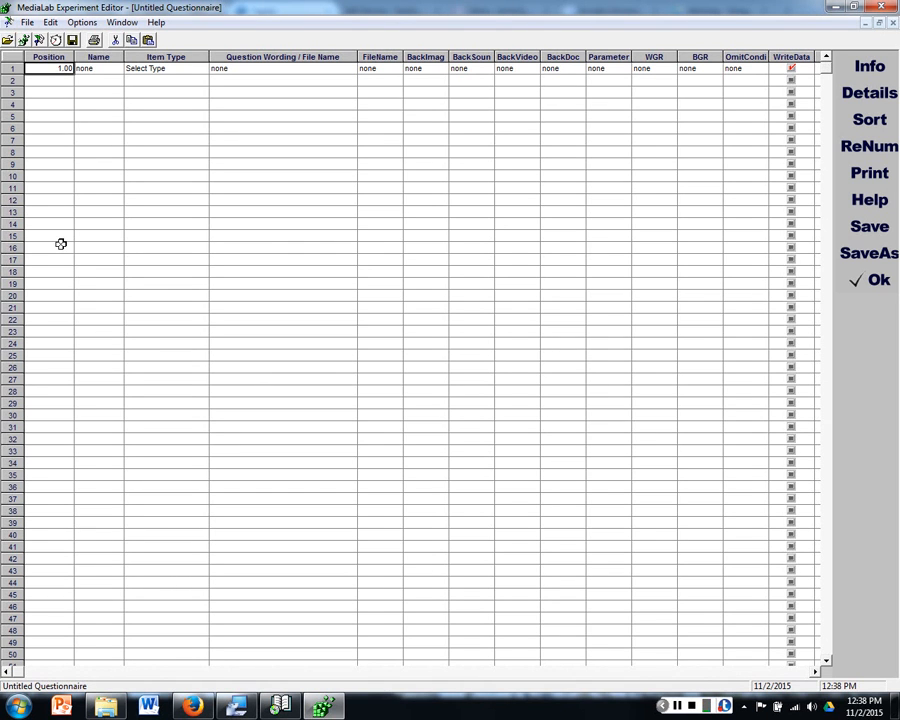
pyautogui.click(100, 67)
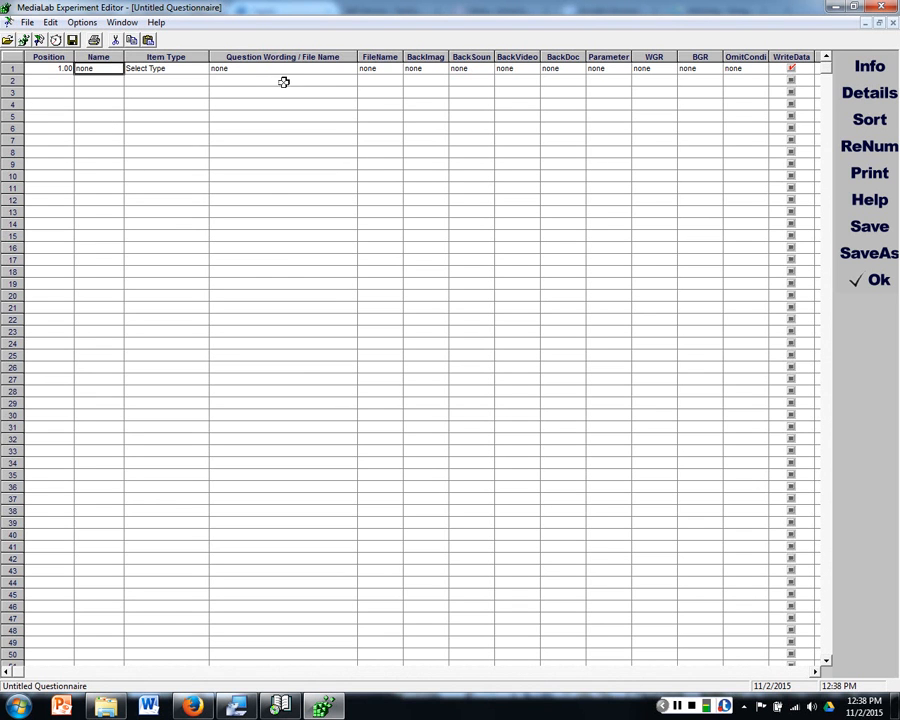
pyautogui.moveTo(173, 57); pyautogui.dragTo(218, 60)
pyautogui.click(174, 57)
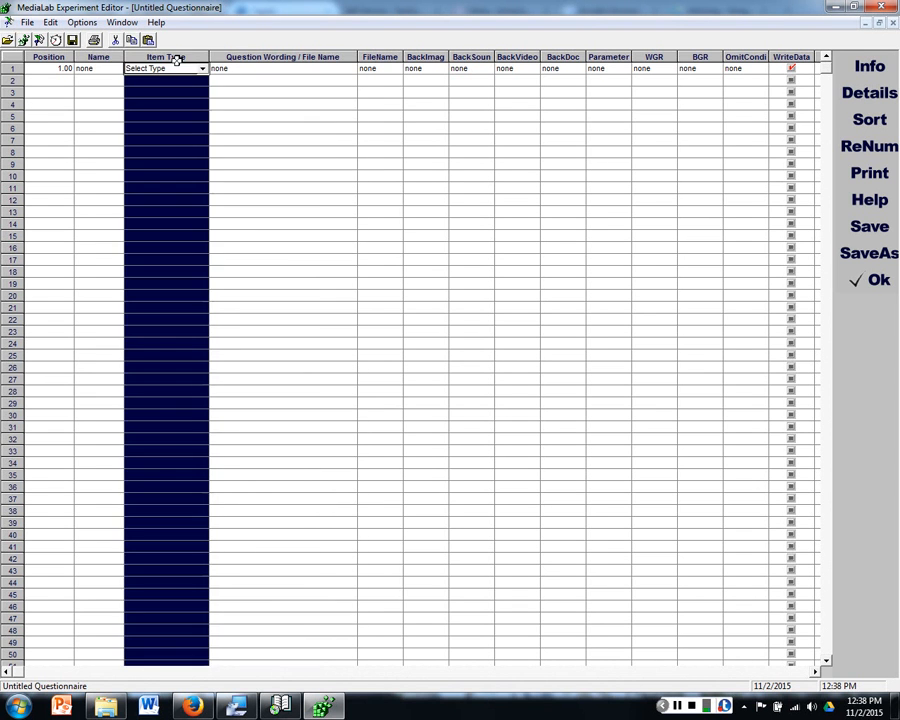
pyautogui.click(286, 69)
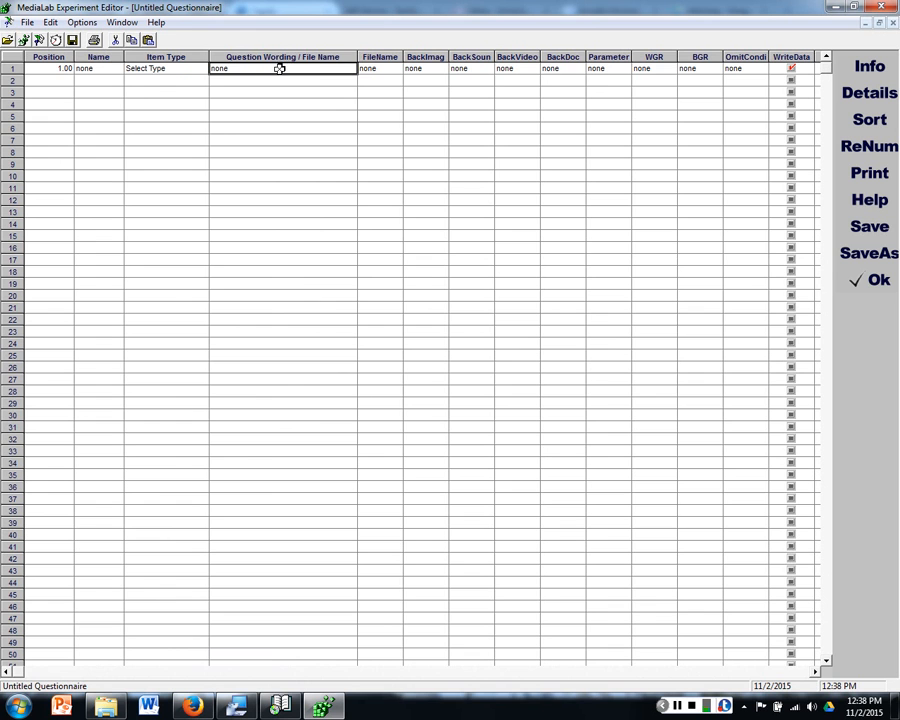
# Step: Review the item types available for the first questionnaire item without choosing one
pyautogui.click(172, 68)
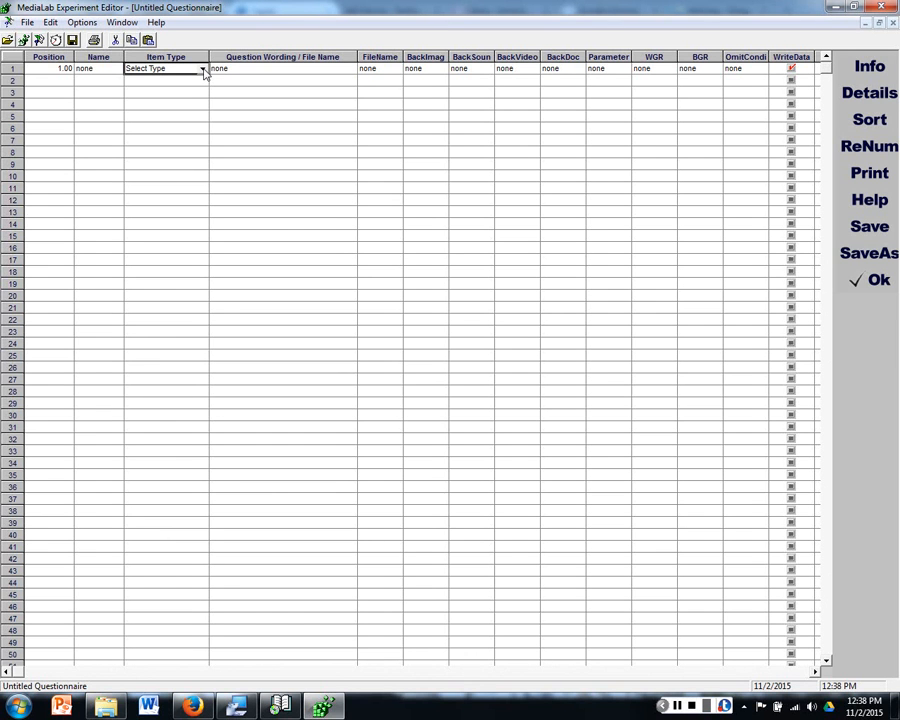
pyautogui.click(203, 69)
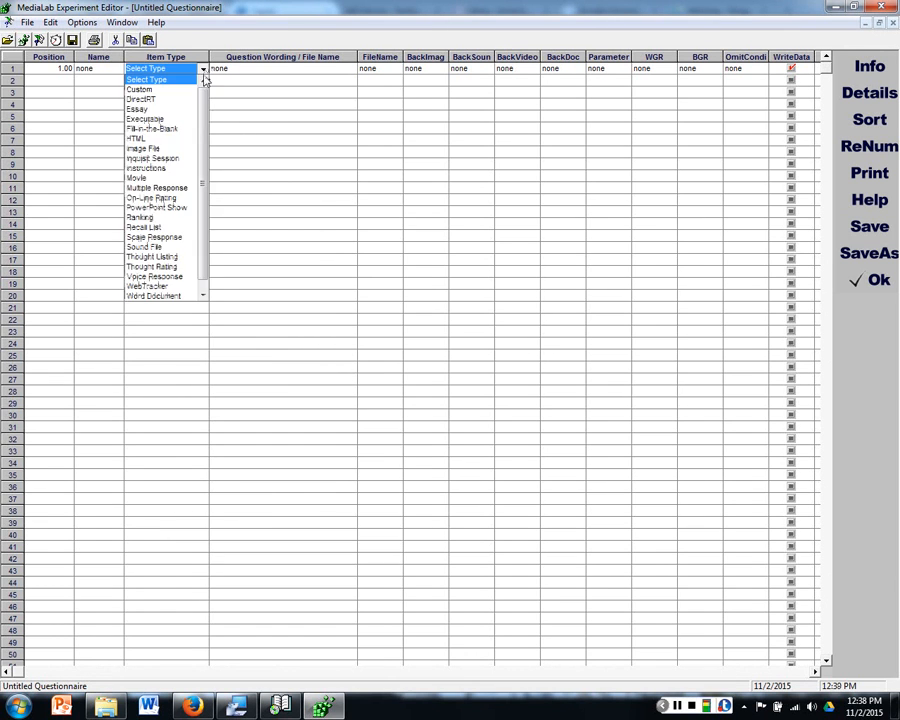
pyautogui.scroll(1, 211, 140)
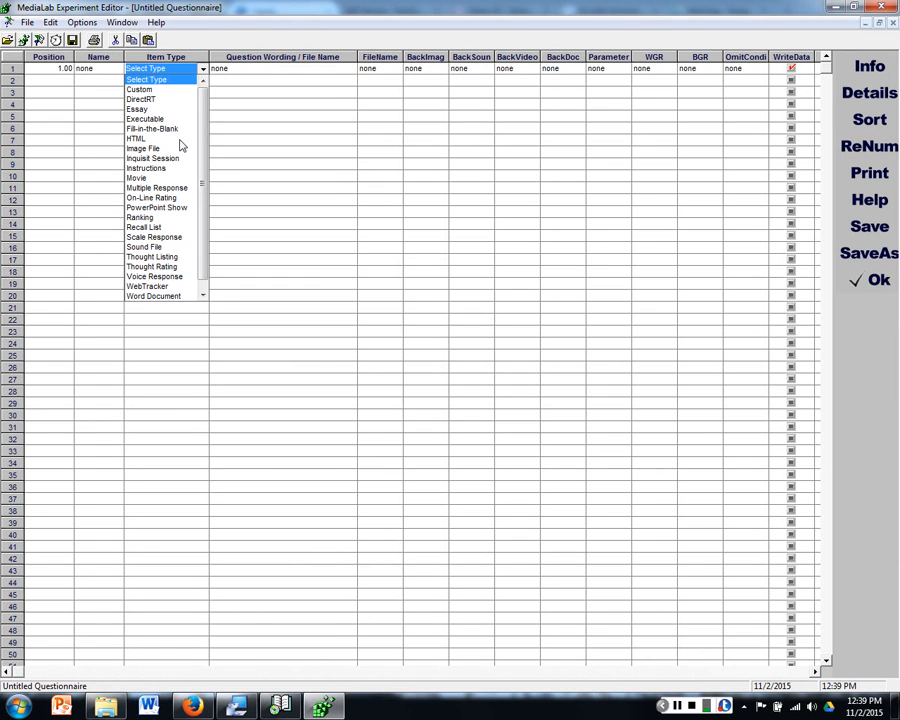
pyautogui.scroll(-1, 166, 223)
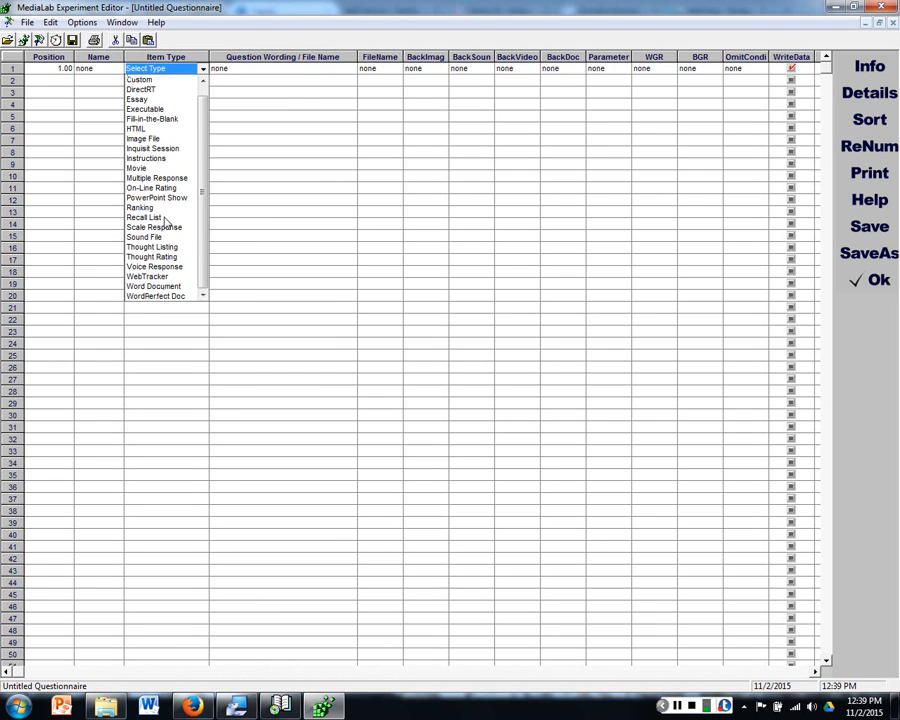
pyautogui.click(278, 68)
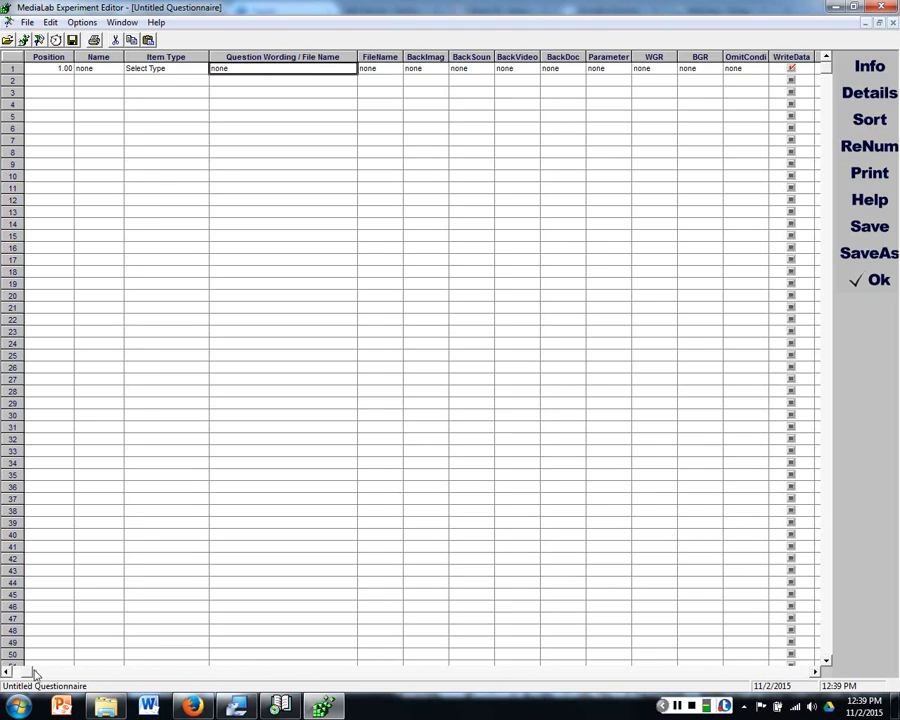
# Step: View the Item Details dialog for the first questionnaire item and close it without making changes
pyautogui.moveTo(30, 671); pyautogui.dragTo(12, 696)
pyautogui.doubleClick(107, 68)
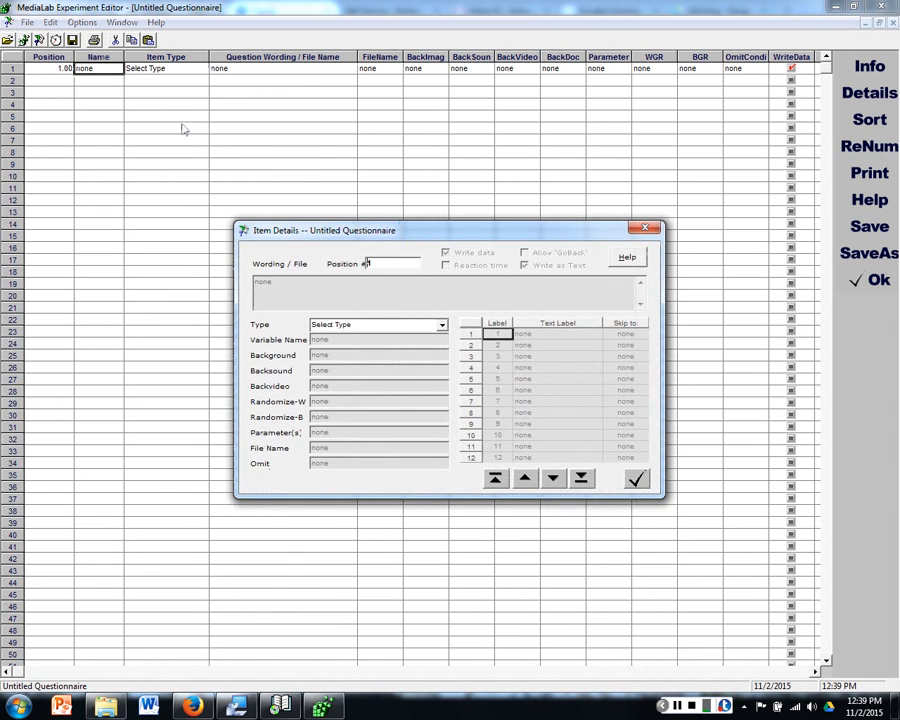
pyautogui.click(638, 232)
pyautogui.click(109, 70)
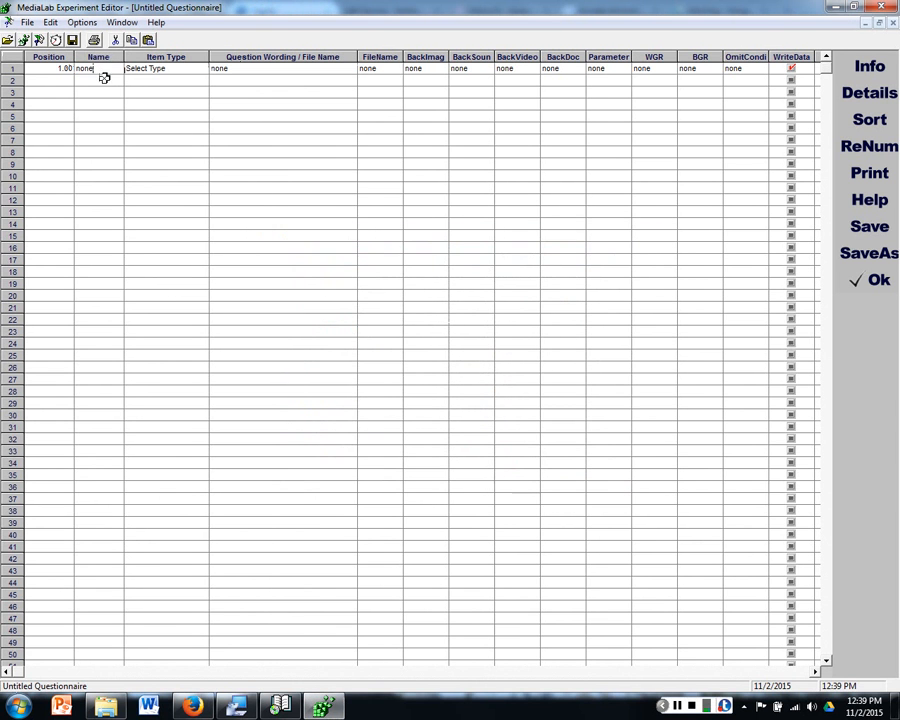
pyautogui.click(104, 79)
pyautogui.doubleClick(101, 66)
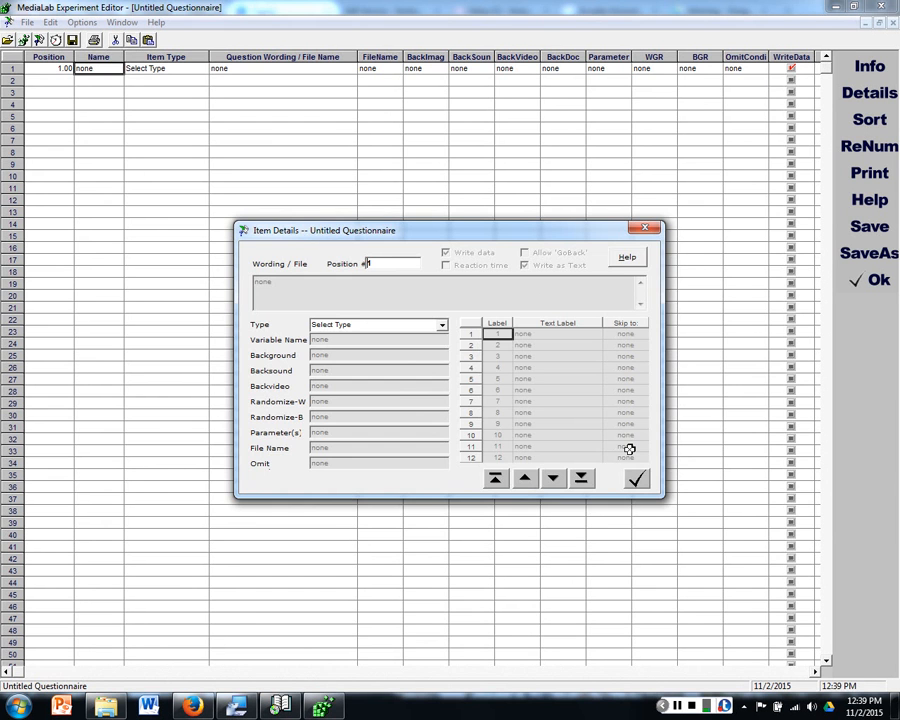
pyautogui.click(636, 479)
pyautogui.moveTo(31, 675); pyautogui.dragTo(3, 682)
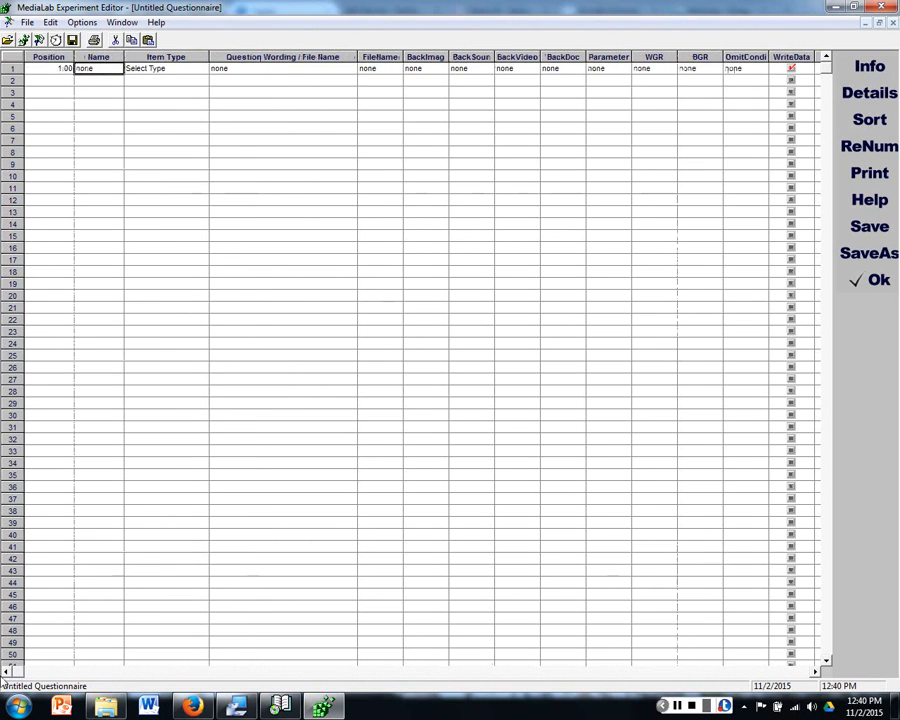
pyautogui.doubleClick(88, 68)
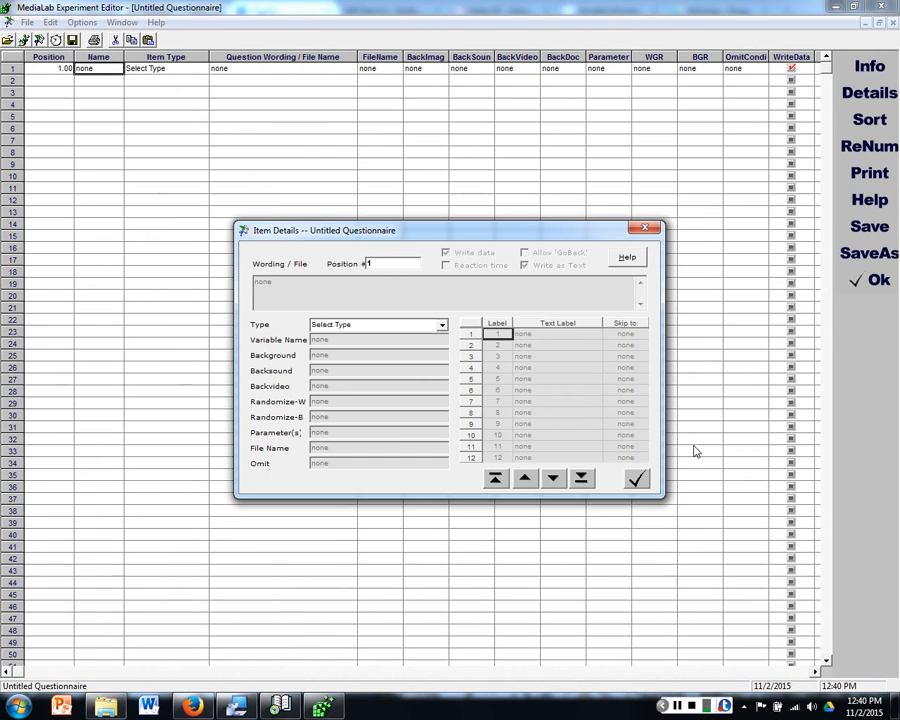
pyautogui.click(650, 230)
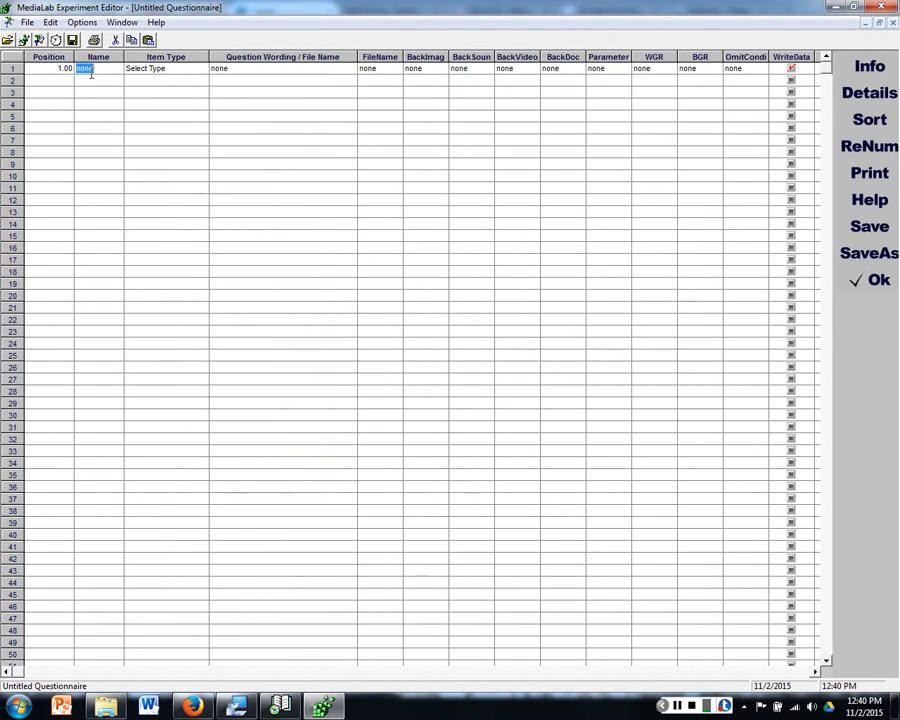
# Step: Examine the remaining columns of the blank questionnaire, including the point label and text label columns
pyautogui.click(190, 68)
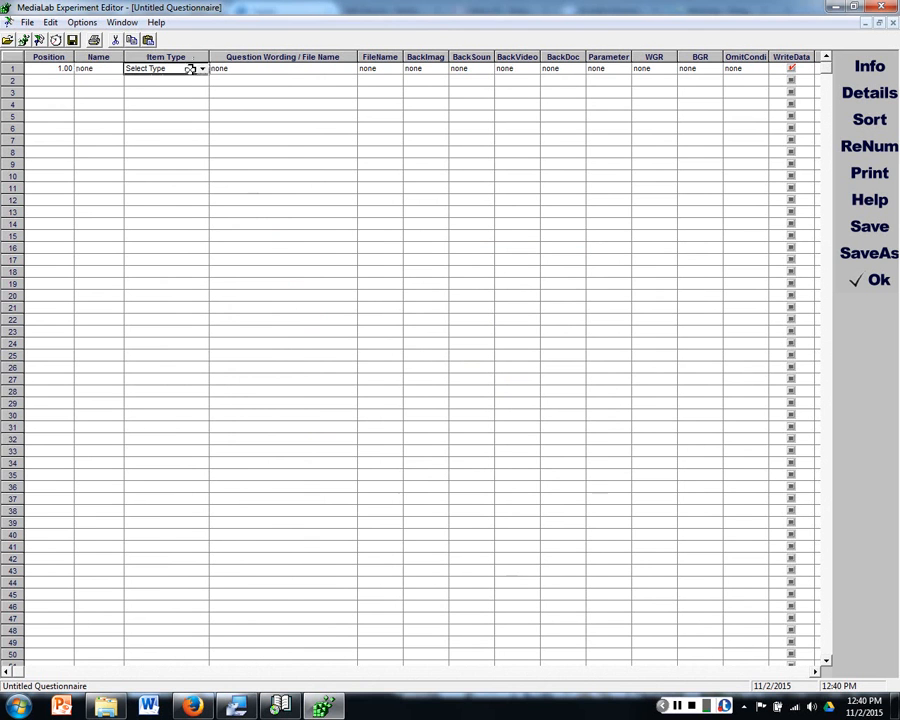
pyautogui.doubleClick(92, 69)
pyautogui.click(646, 228)
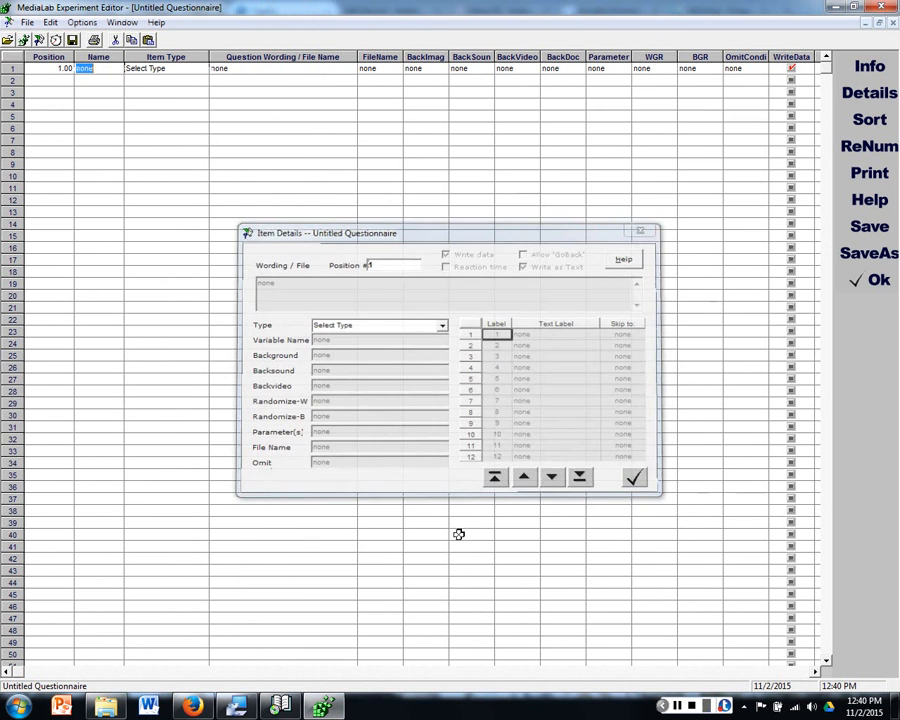
pyautogui.moveTo(63, 675); pyautogui.dragTo(390, 670)
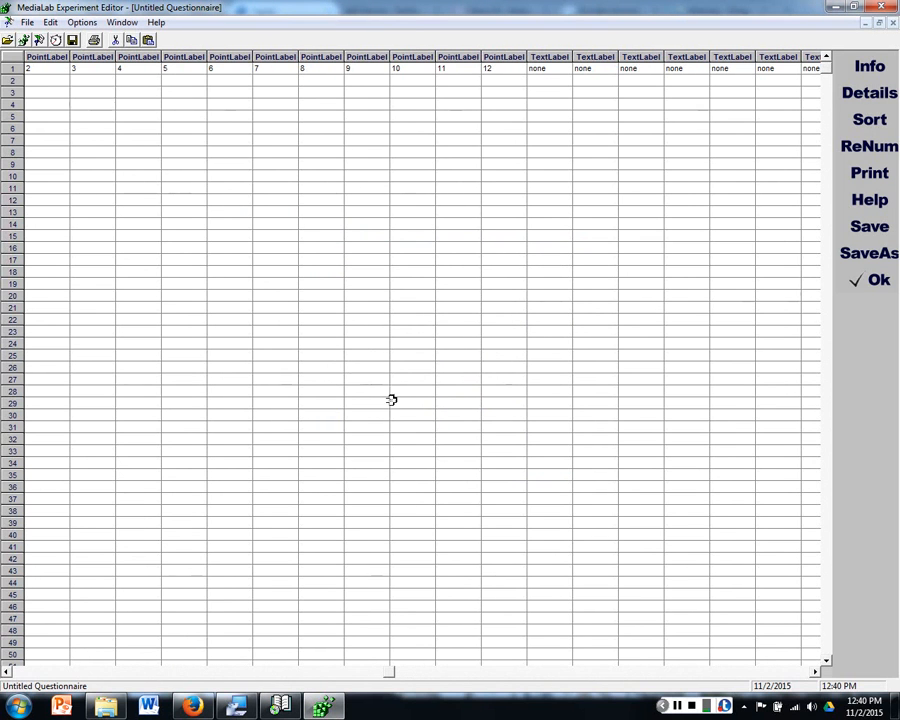
pyautogui.moveTo(392, 672); pyautogui.dragTo(27, 672)
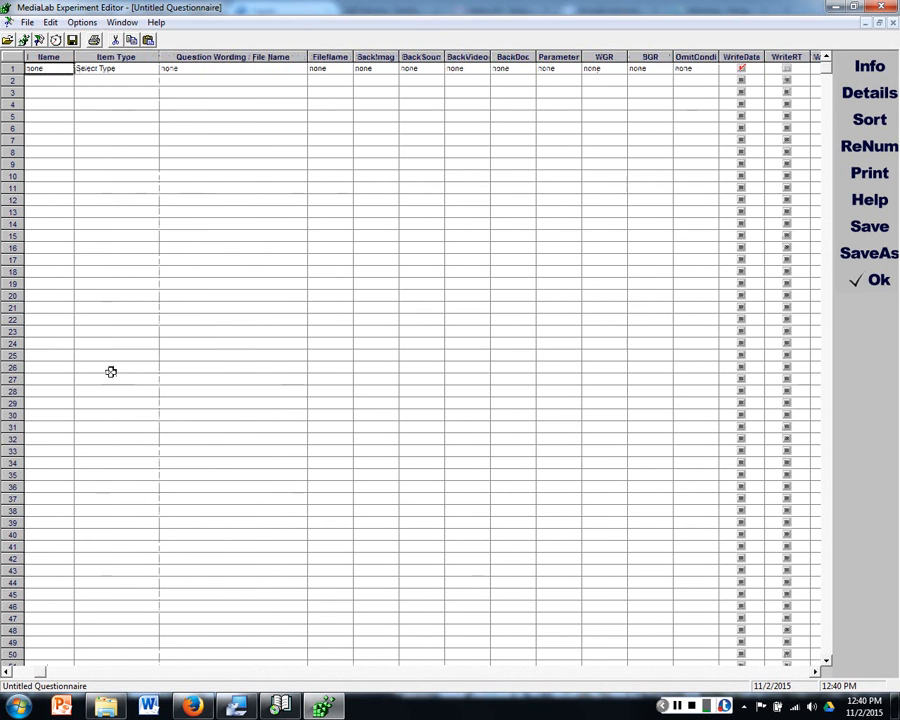
# Step: Set the first item's type to Instructions and name it instruct
pyautogui.click(153, 69)
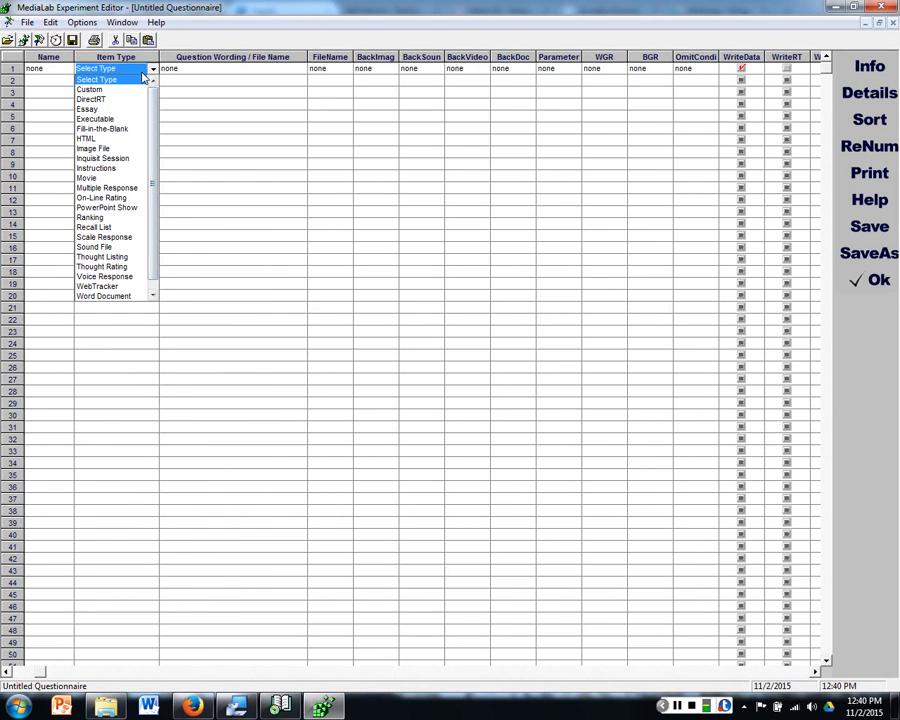
pyautogui.click(104, 168)
pyautogui.click(50, 69)
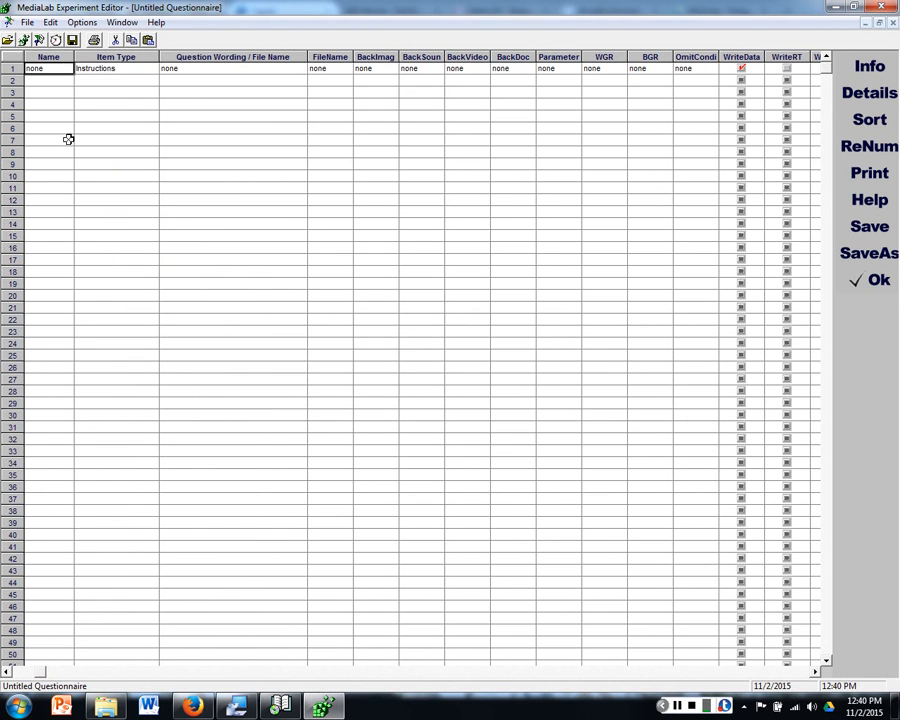
pyautogui.write('instruct')
pyautogui.scroll(-1, 402, 706)
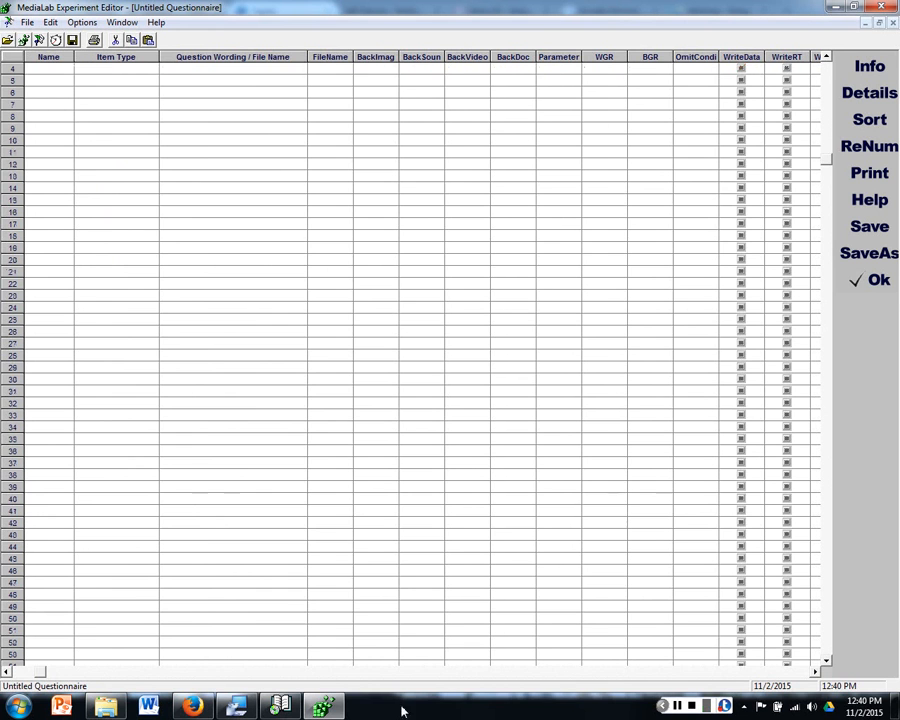
pyautogui.click(6, 671)
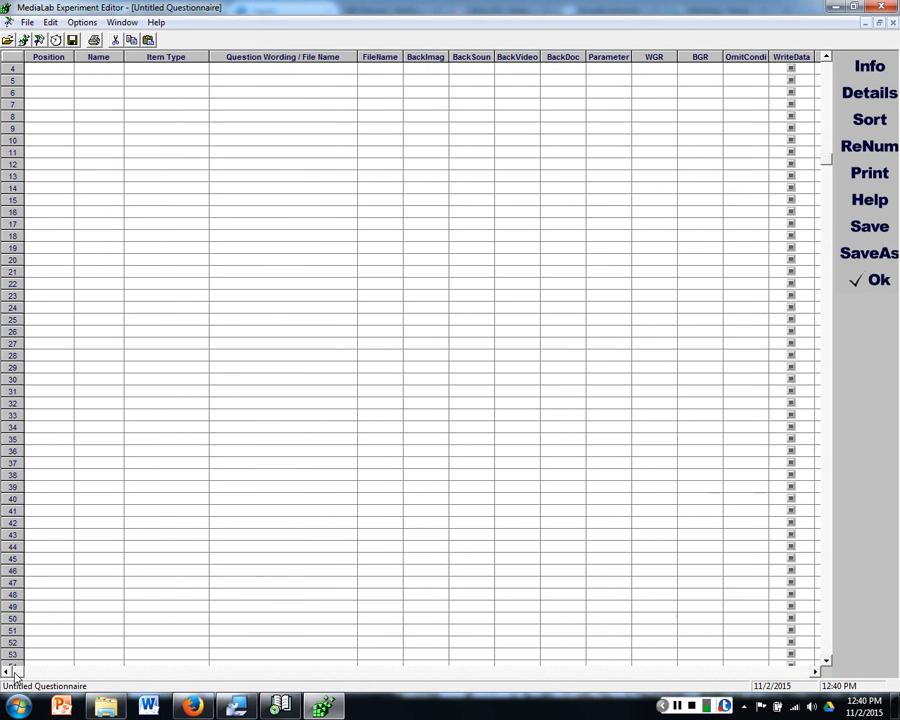
pyautogui.scroll(1, 97, 406)
# Step: Review the first item's Position, Name, Item Type and Question Wording entries
pyautogui.click(53, 57)
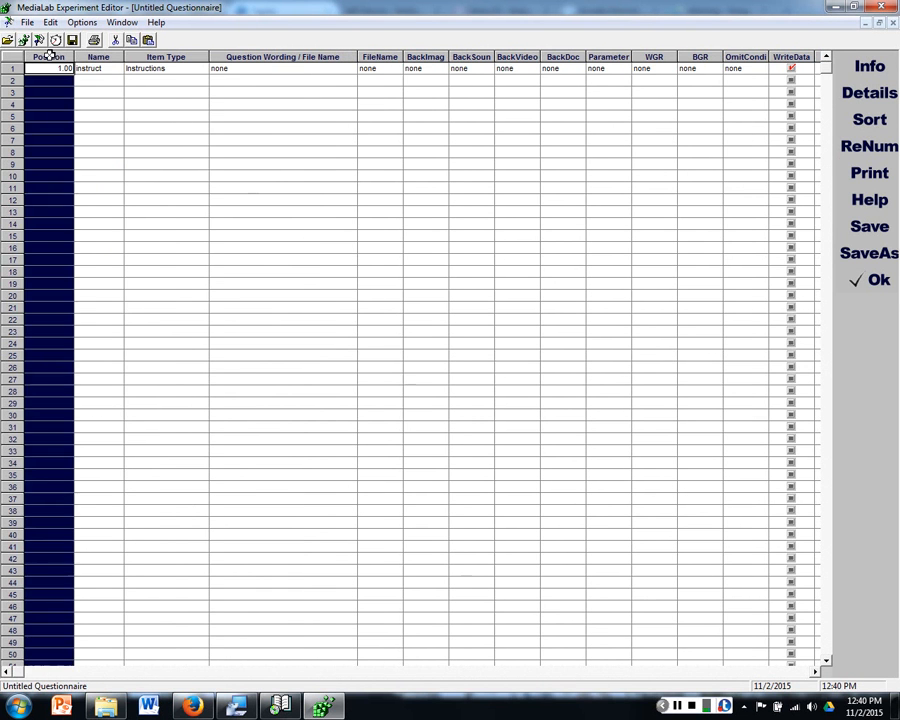
pyautogui.click(112, 66)
pyautogui.click(152, 68)
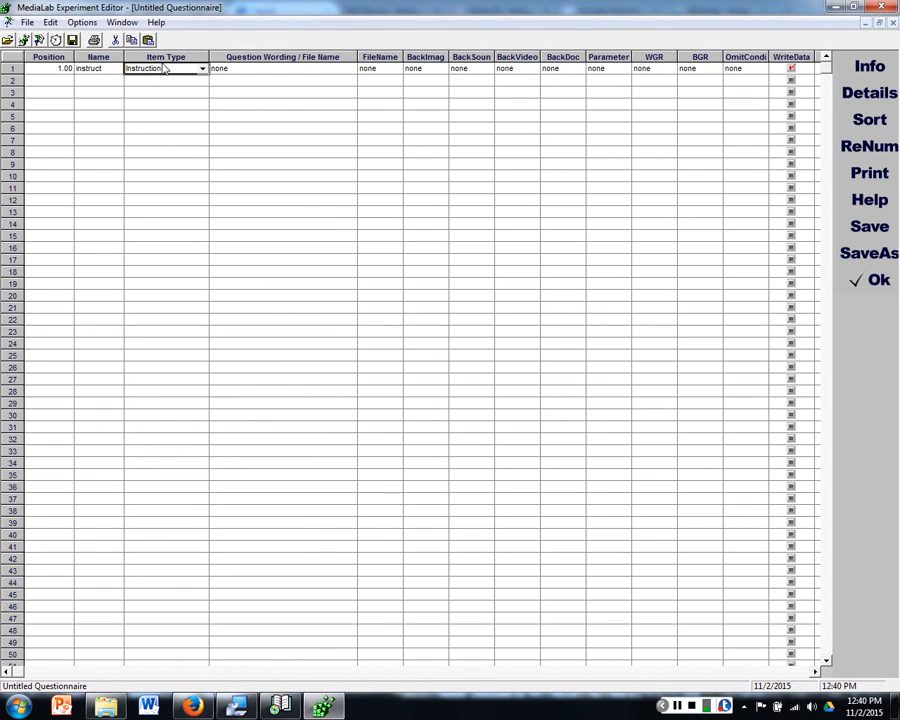
pyautogui.click(276, 68)
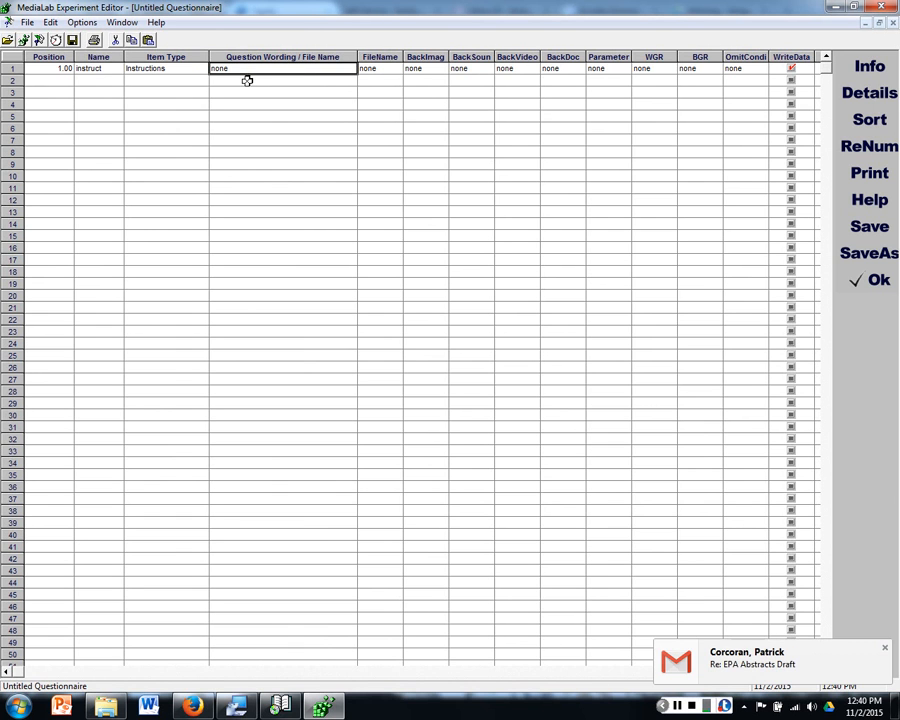
# Step: Enter the first item's wording in its details: "On the next few screens you will see questions about how you're currently feeling."
pyautogui.doubleClick(54, 69)
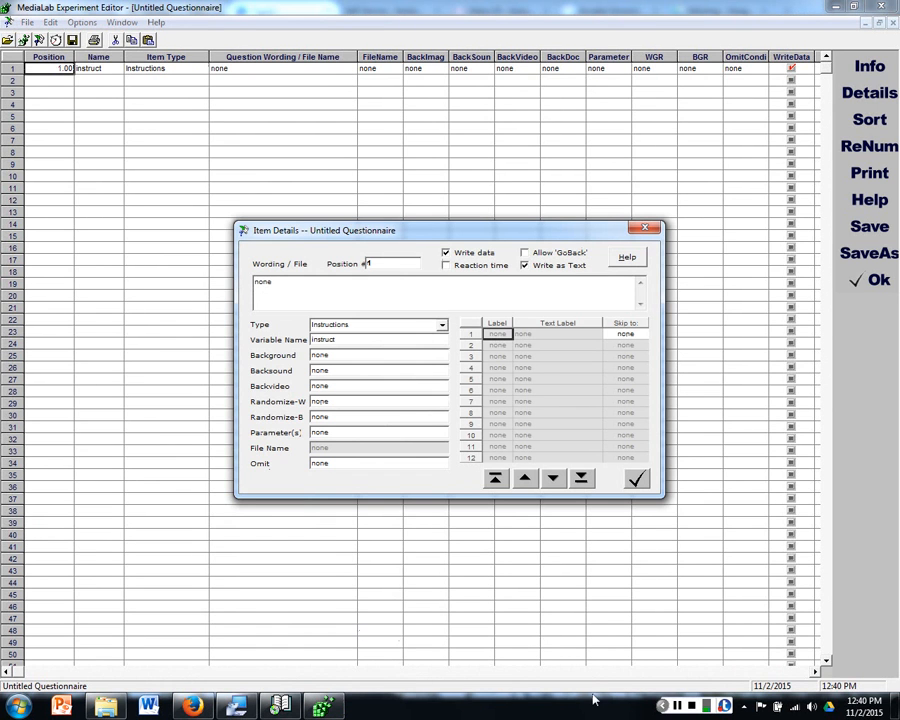
pyautogui.click(680, 705)
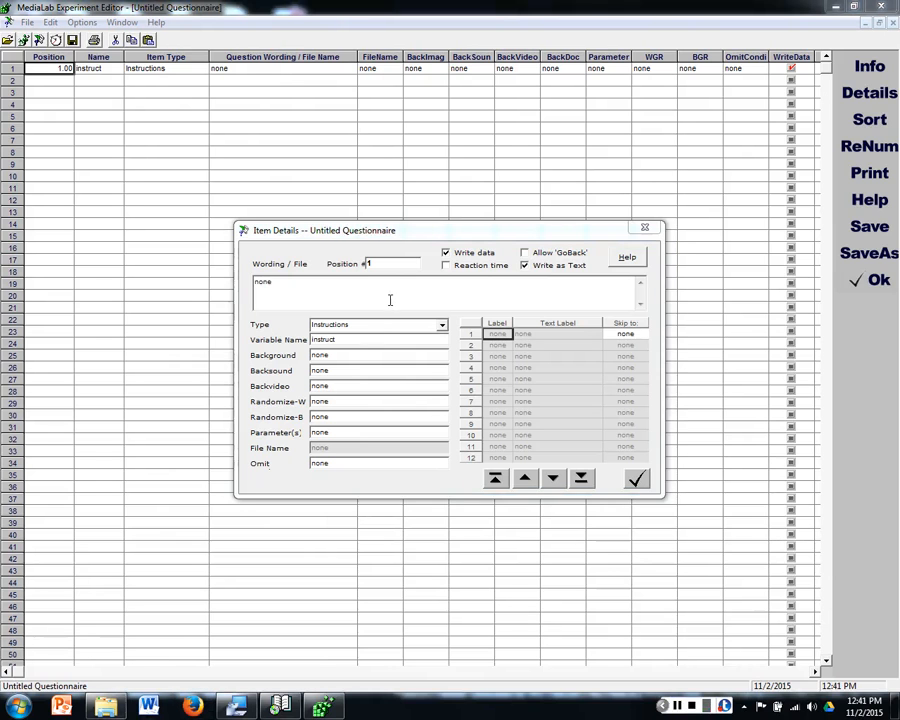
pyautogui.click(390, 298)
pyautogui.moveTo(390, 298); pyautogui.dragTo(175, 267)
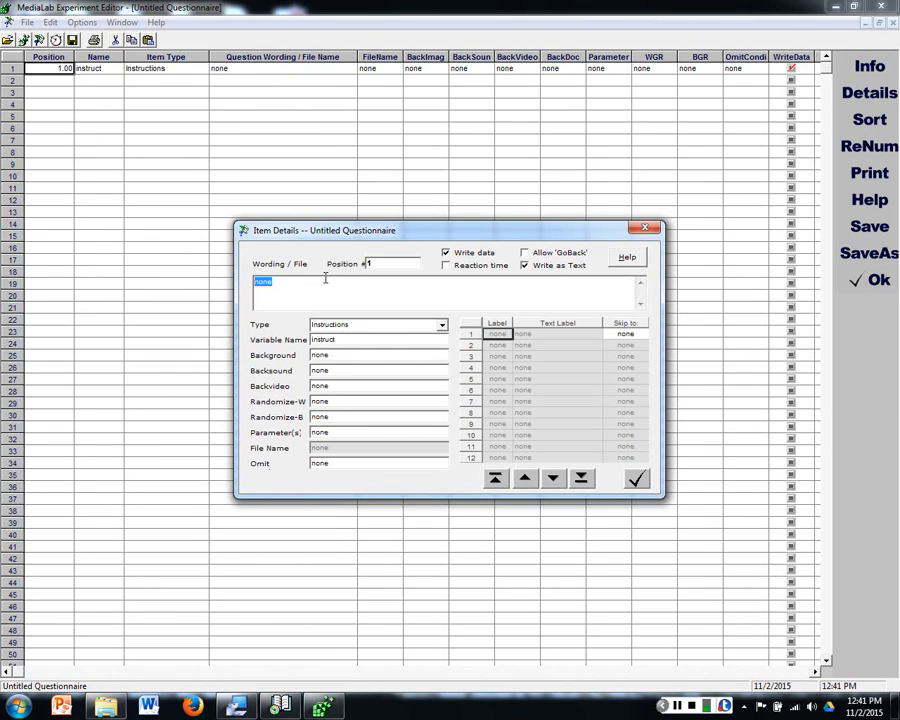
pyautogui.write("On the next few screens you will see questions about how you're cur")
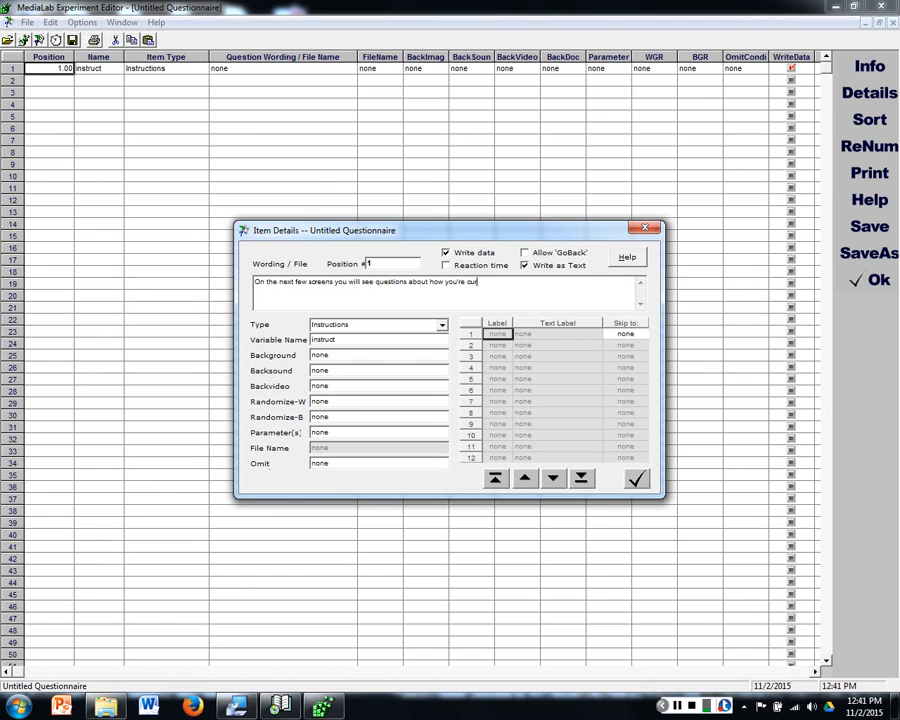
pyautogui.write('rently feeling. Please respond to each questio')
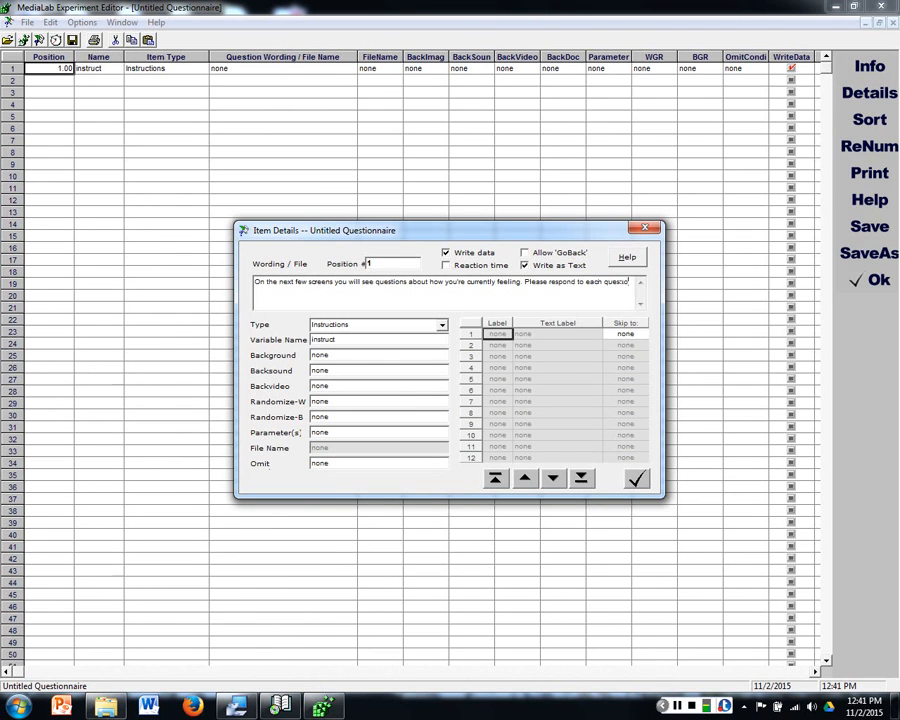
pyautogui.write('n on a scale of 1 (not at all) to 5 (very)')
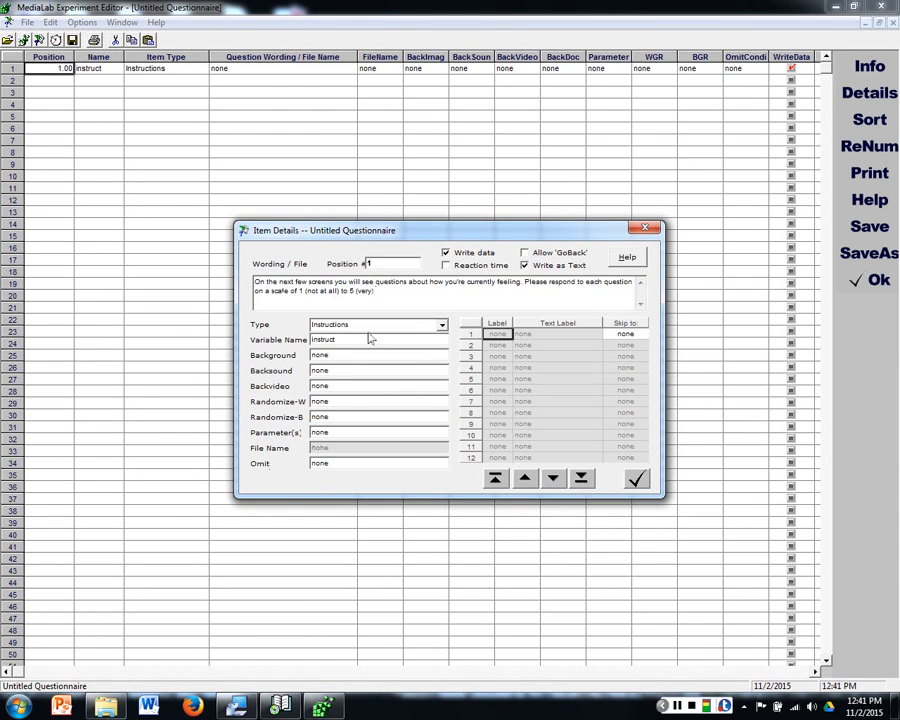
pyautogui.write('.')
# Step: Switch to the MediaLab main window, view its screen location points guide, and return to the Experiment Editor's item details
pyautogui.doubleClick(322, 432)
pyautogui.click(677, 706)
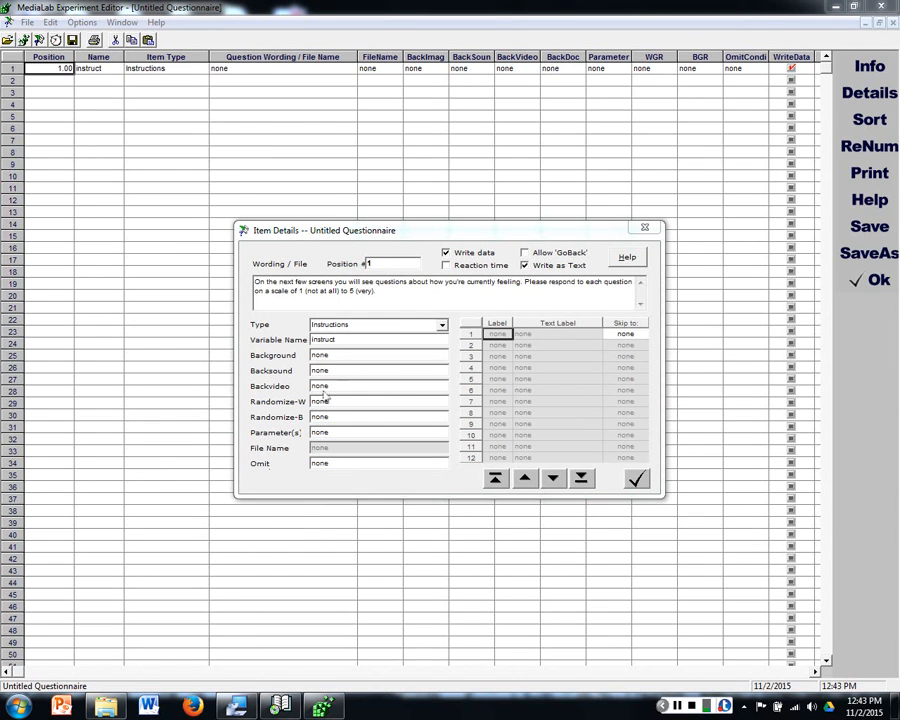
pyautogui.click(237, 706)
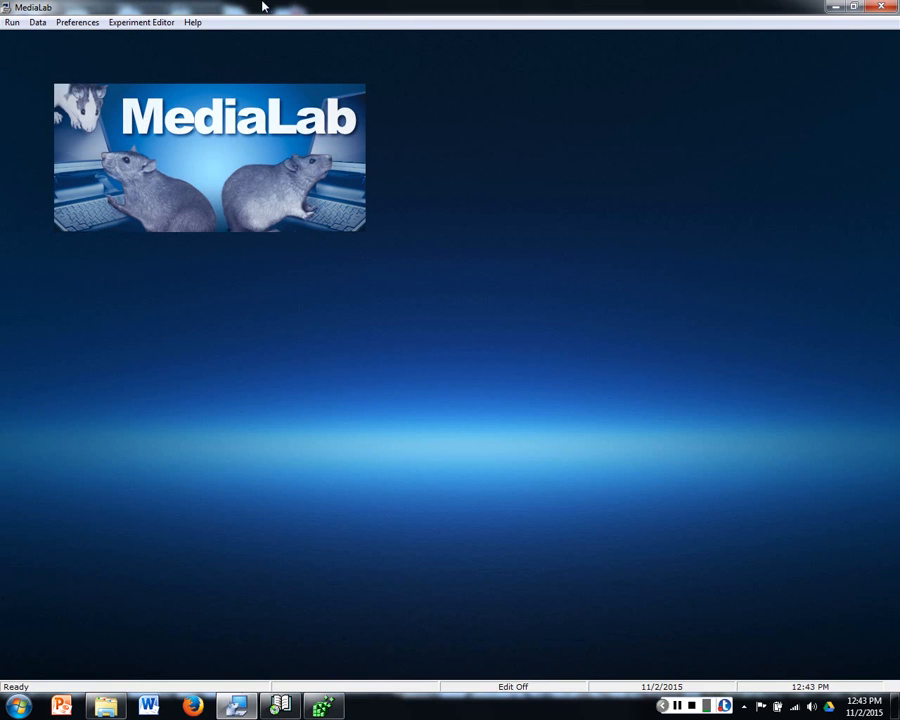
pyautogui.click(193, 22)
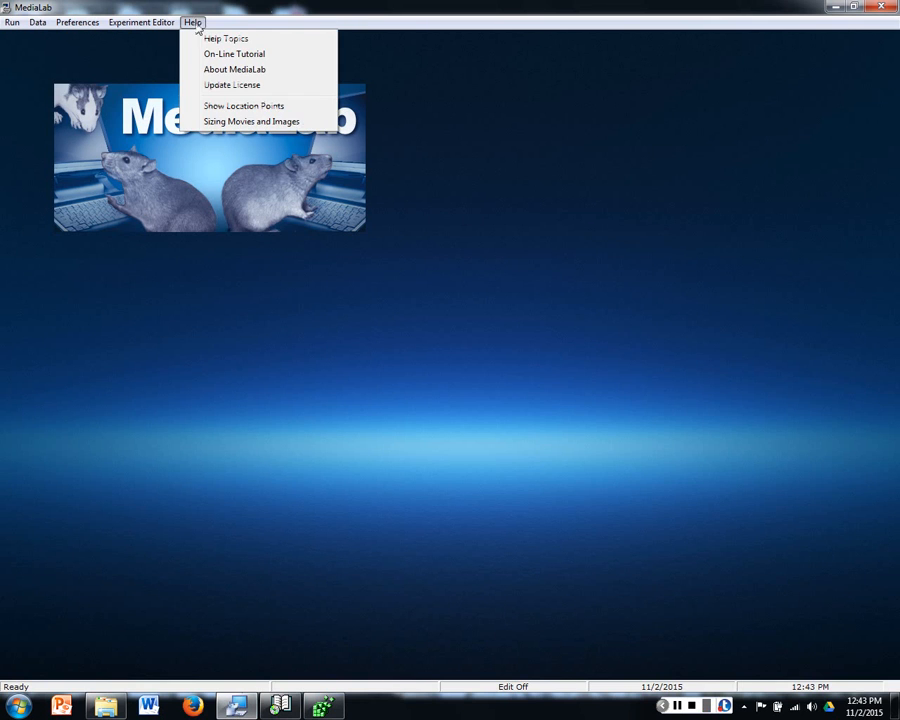
pyautogui.click(226, 105)
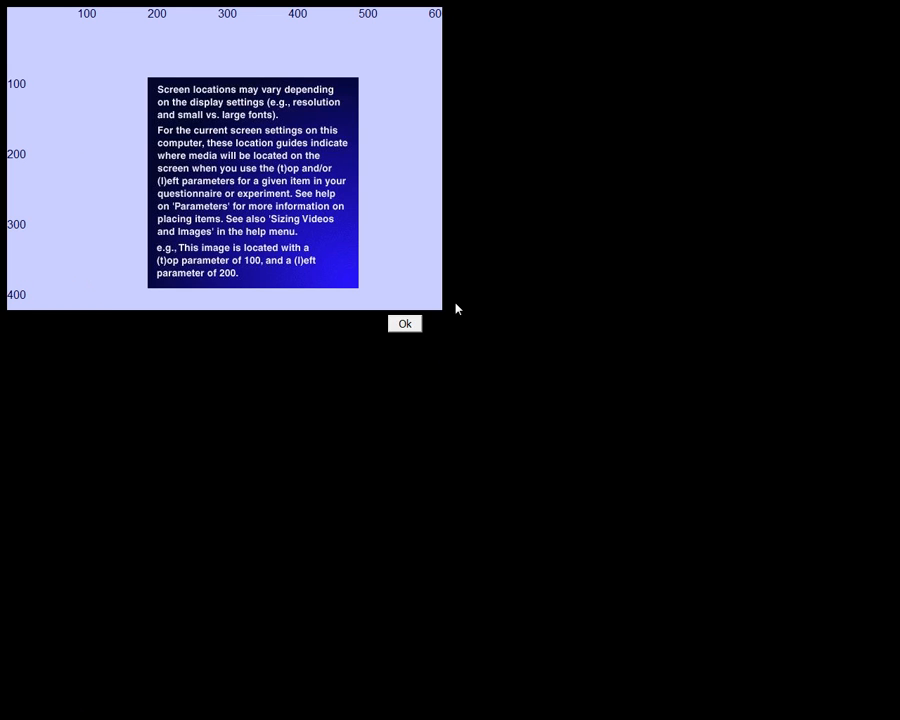
pyautogui.click(405, 323)
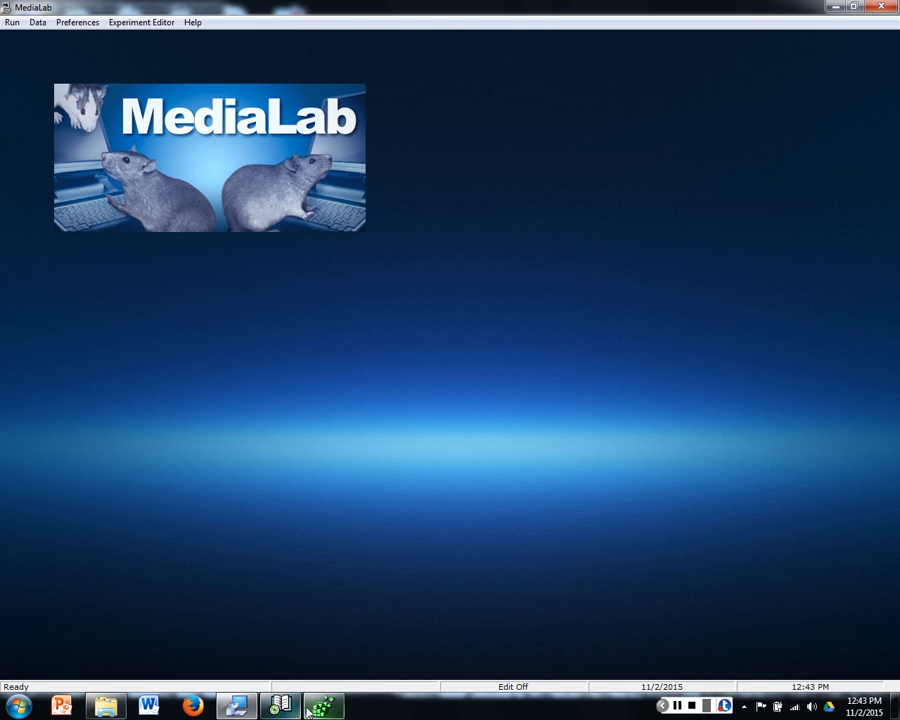
pyautogui.moveTo(283, 708)
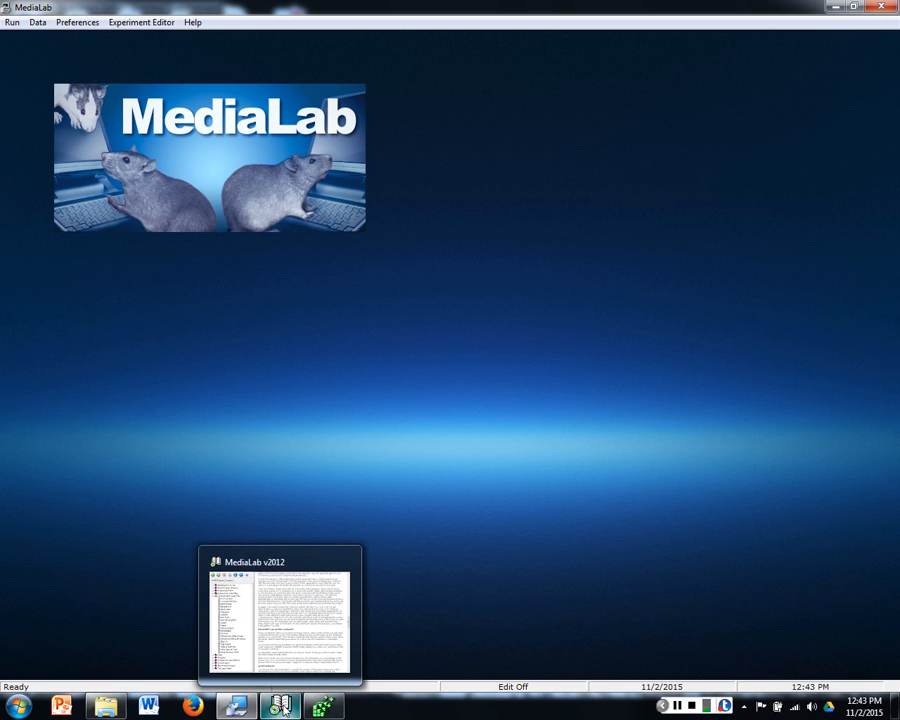
pyautogui.click(287, 708)
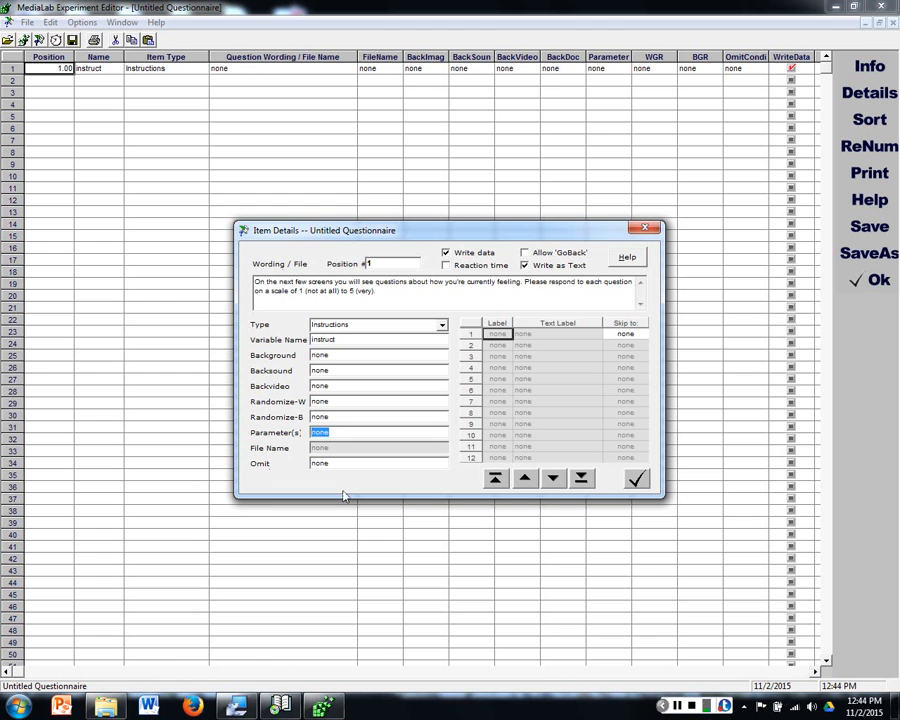
# Step: Try top and left position parameters beginning with t200 for the instructions item
pyautogui.write('t200,l200;')
pyautogui.press('BackSpace')
pyautogui.press('BackSpace')
pyautogui.press('BackSpace')
pyautogui.press('BackSpace')
pyautogui.press('BackSpace')
pyautogui.press('BackSpace')
pyautogui.press('BackSpace')
pyautogui.press('BackSpace')
pyautogui.press('BackSpace')
pyautogui.write('5')
pyautogui.write(',1,5')
pyautogui.write(')')
pyautogui.write(',')
# Step: Set the instructions item's parameter to (d30) and accept the item details
pyautogui.moveTo(313, 433); pyautogui.dragTo(356, 433)
pyautogui.write('{c30')
pyautogui.write('}')
pyautogui.click(677, 706)
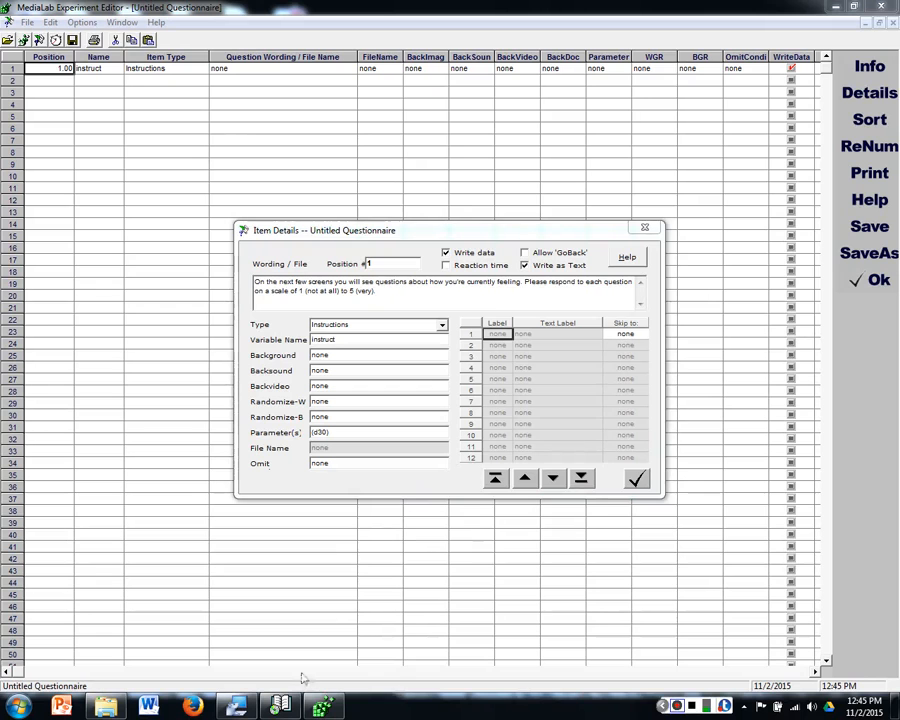
pyautogui.click(479, 238)
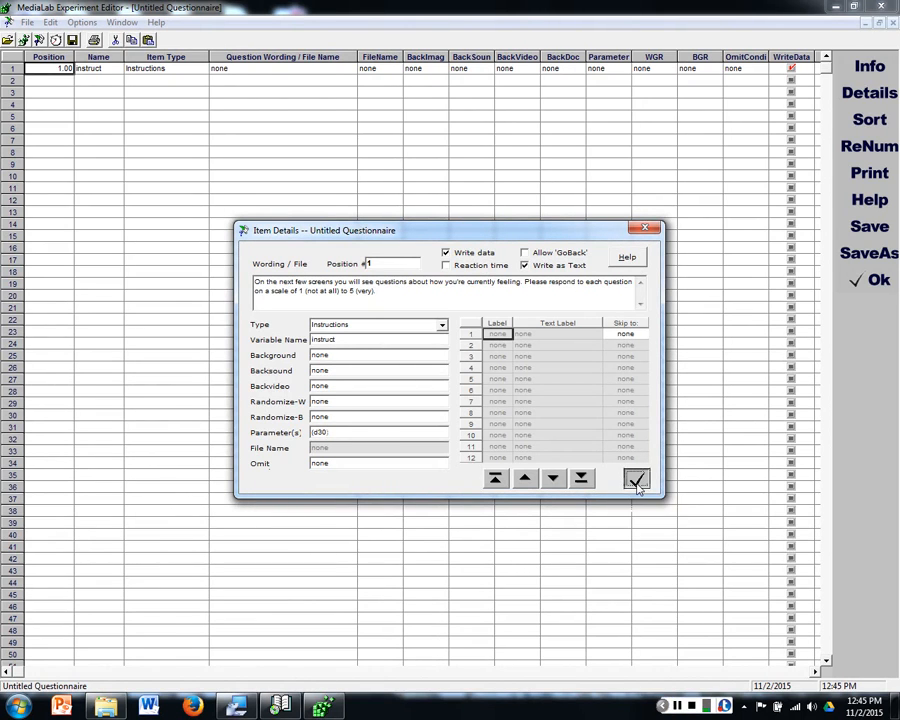
pyautogui.click(637, 480)
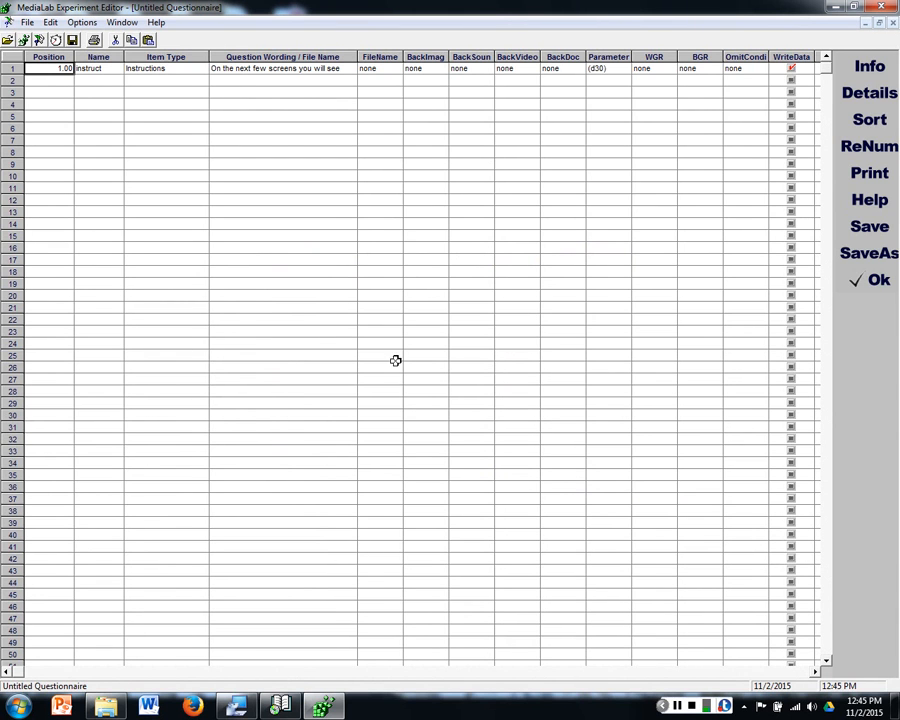
# Step: Add a second questionnaire item of type Scale Response
pyautogui.click(175, 79)
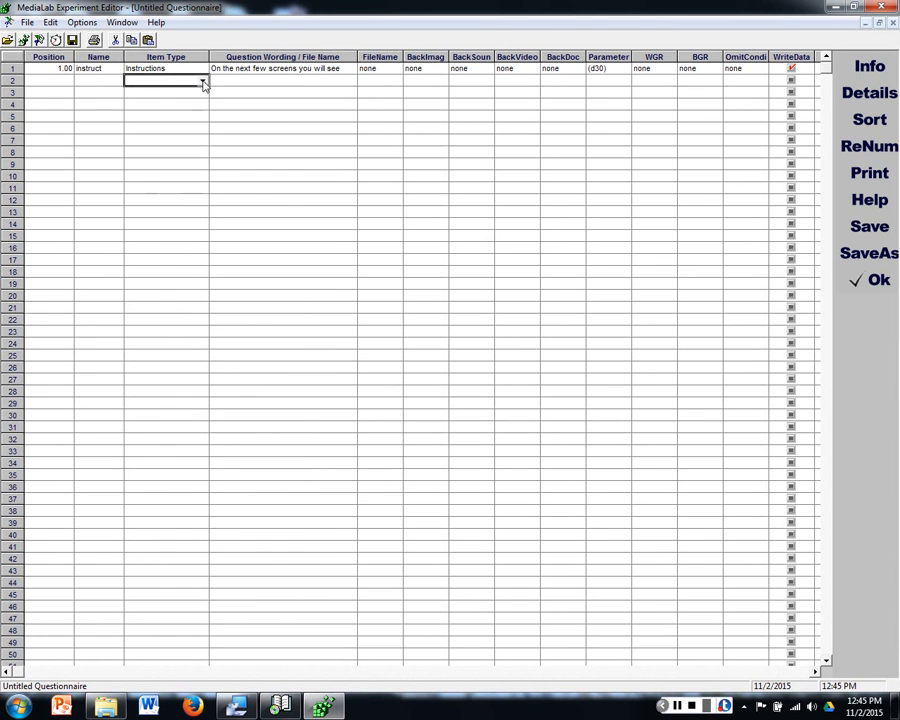
pyautogui.click(203, 82)
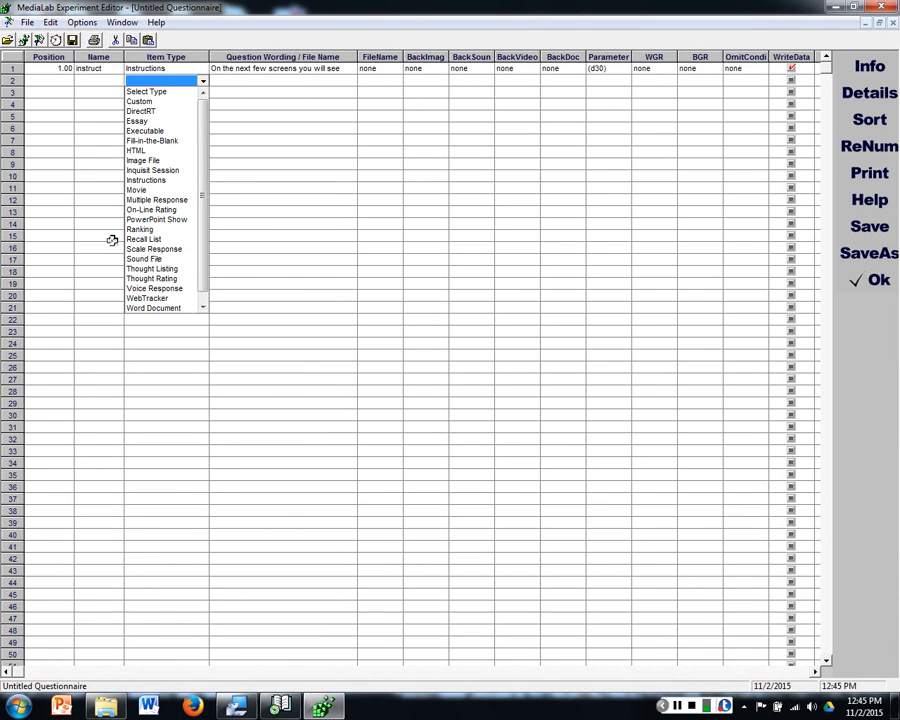
pyautogui.click(152, 249)
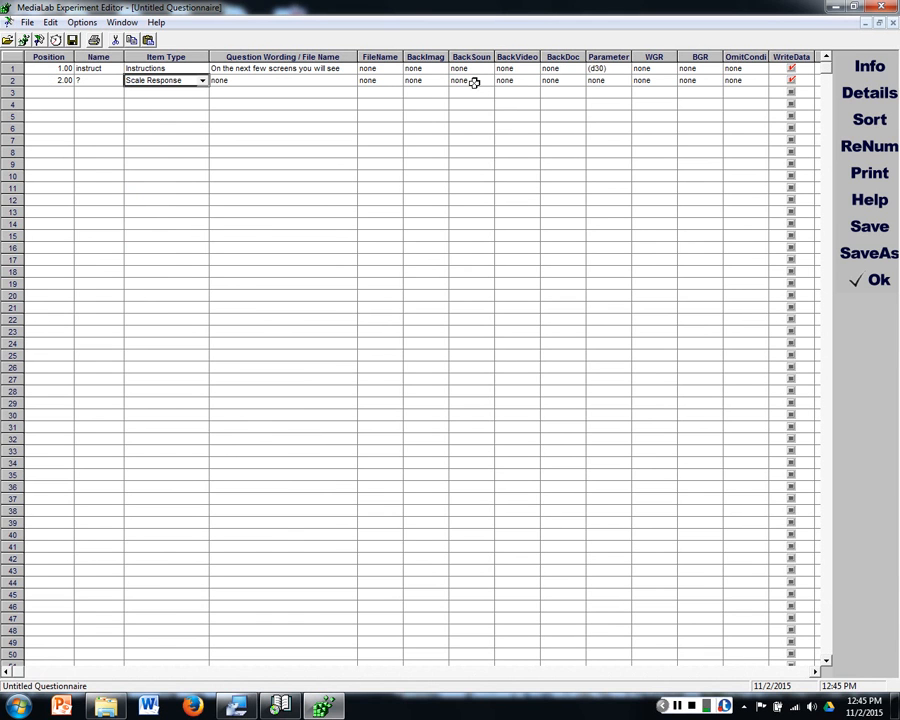
pyautogui.click(546, 82)
pyautogui.click(390, 82)
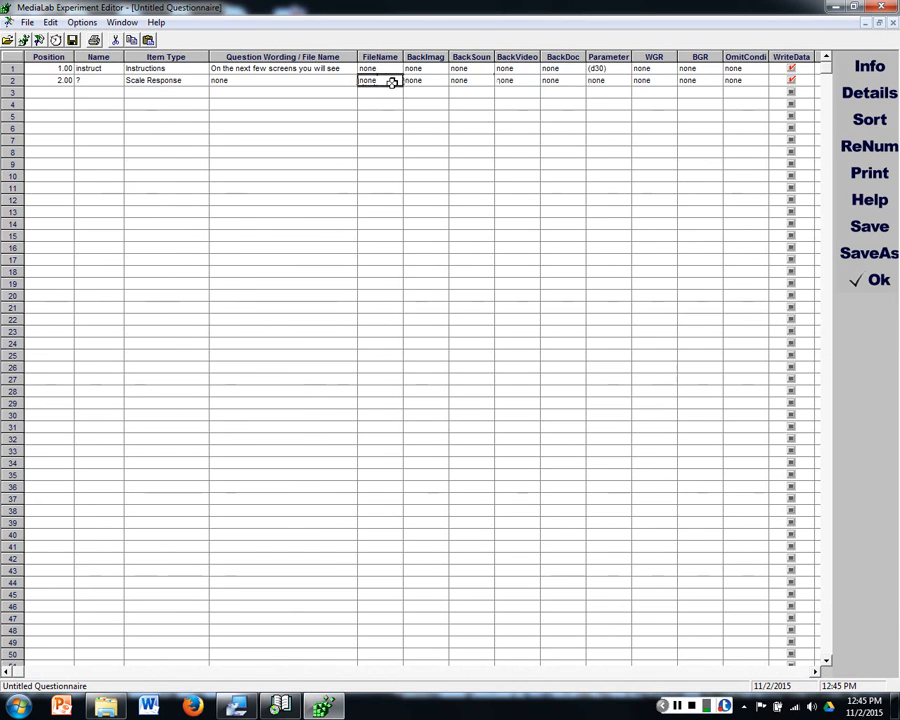
# Step: Name the Scale Response item mood1happy
pyautogui.click(40, 80)
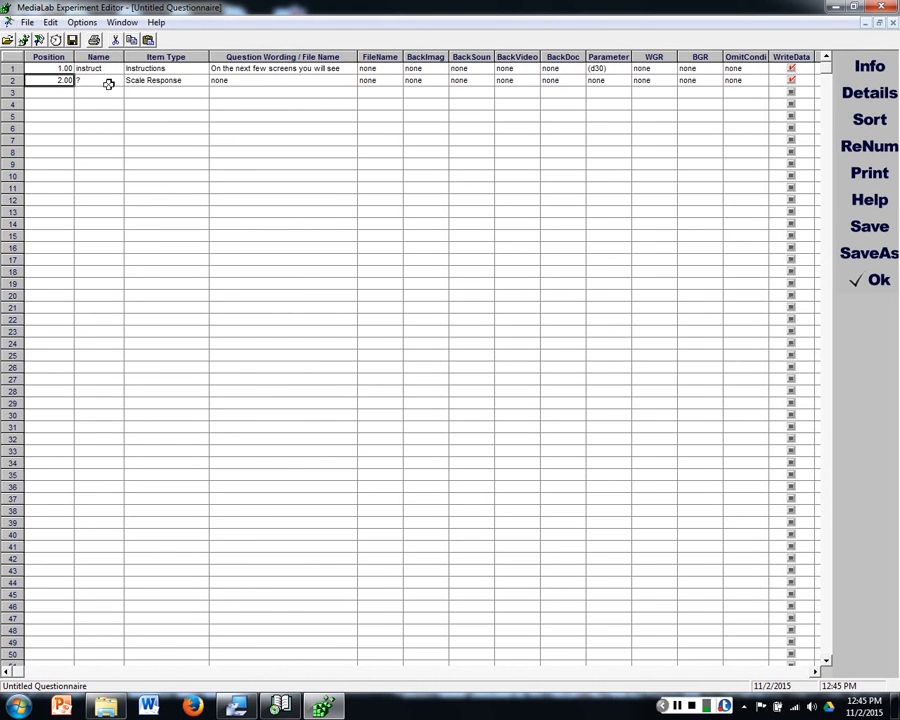
pyautogui.click(90, 80)
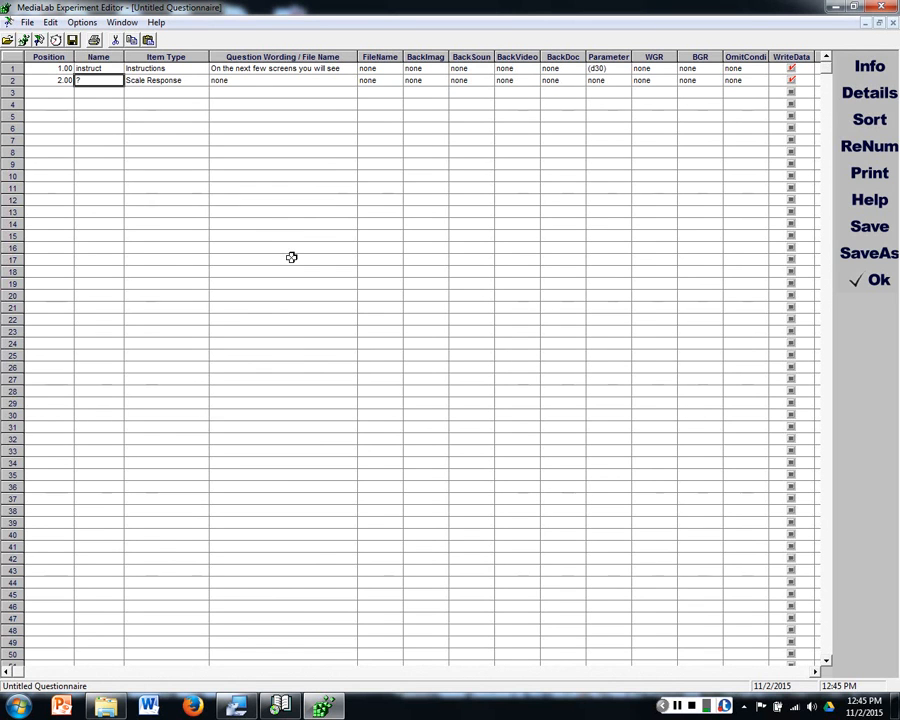
pyautogui.write('mood')
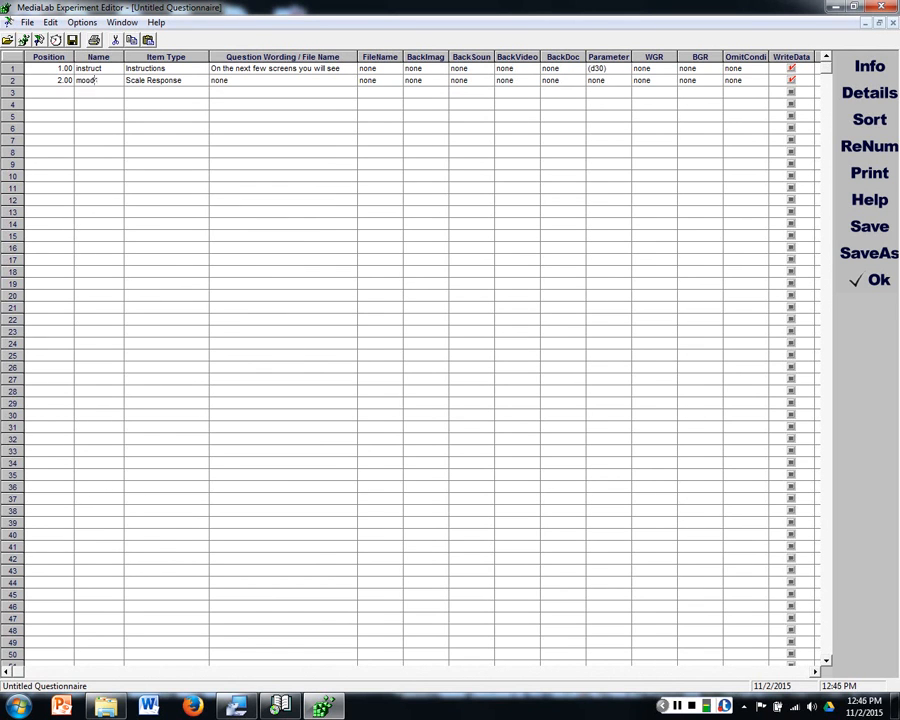
pyautogui.write('1')
pyautogui.write('happy')
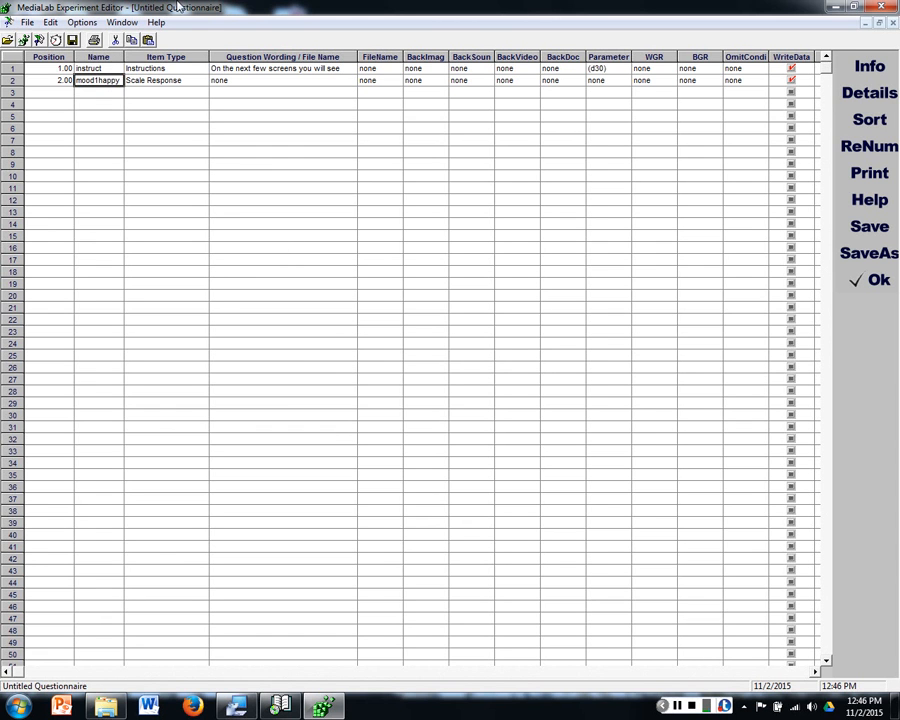
# Step: Set the mood1happy item's question wording to "How HAPPY do you feel right now?"
pyautogui.doubleClick(62, 81)
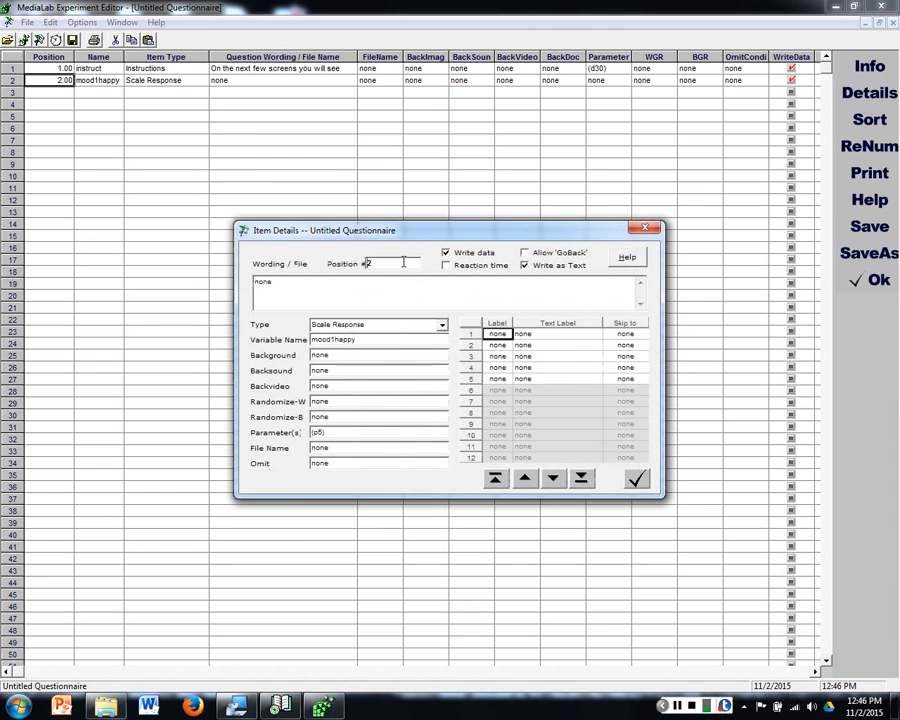
pyautogui.doubleClick(352, 290)
pyautogui.write('How HAPPY do you feel right now?')
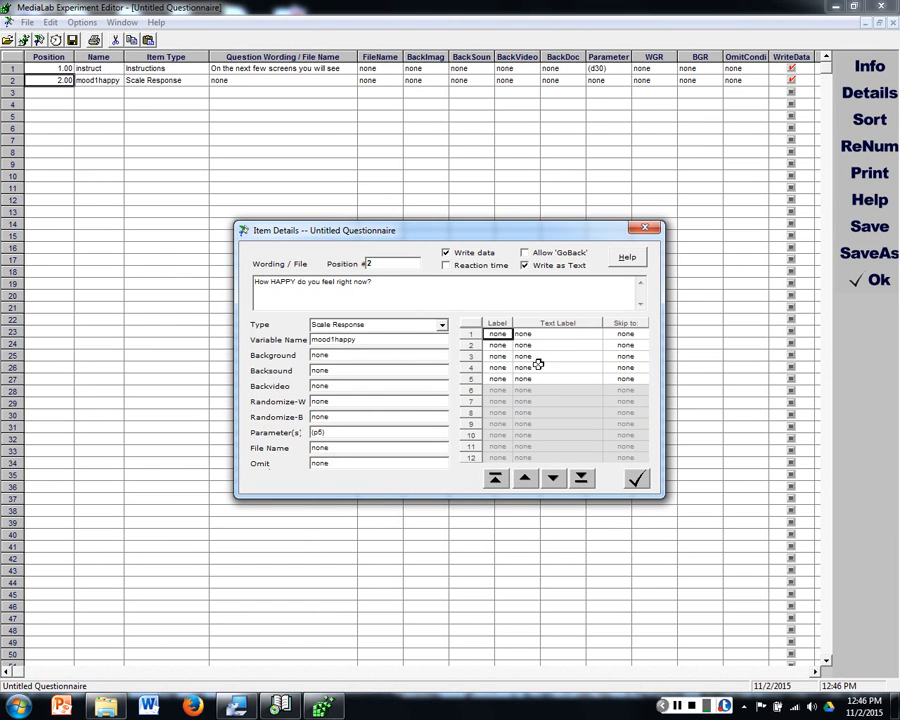
# Step: Try a seven-point scale with parameter (p7) for the mood1happy item, and restore (p5)
pyautogui.doubleClick(320, 432)
pyautogui.write('(5)')
pyautogui.write('7)')
pyautogui.click(497, 390)
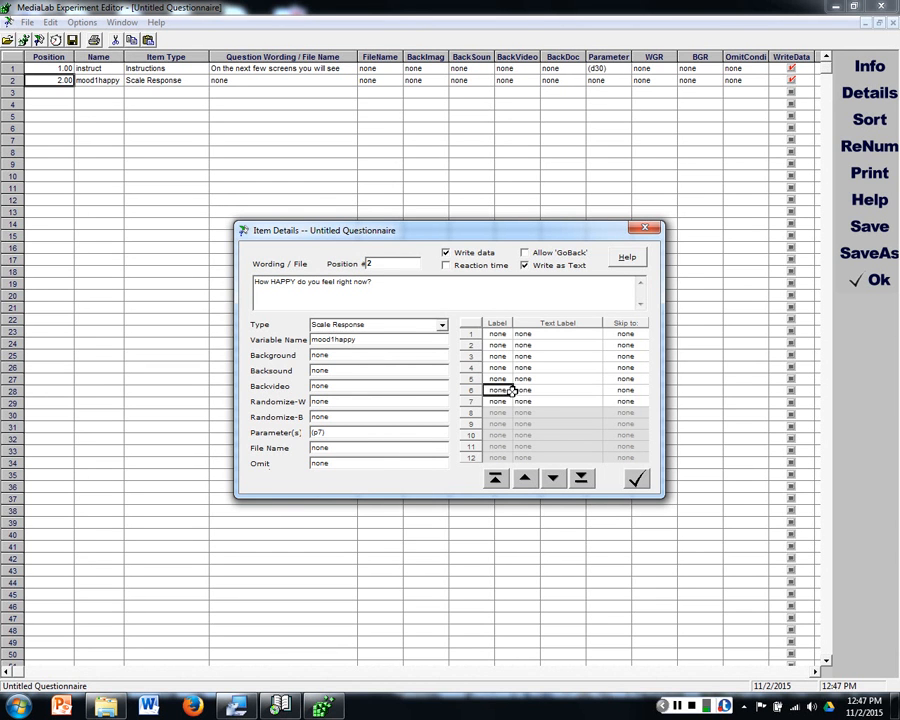
pyautogui.click(582, 412)
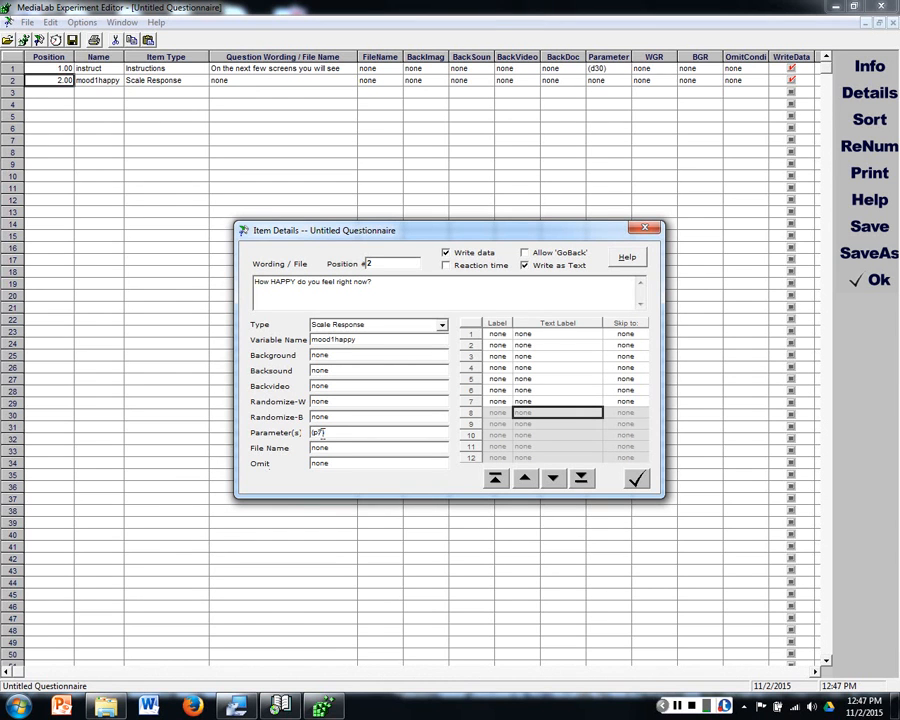
pyautogui.moveTo(317, 432); pyautogui.dragTo(322, 434)
pyautogui.write('5')
pyautogui.click(595, 379)
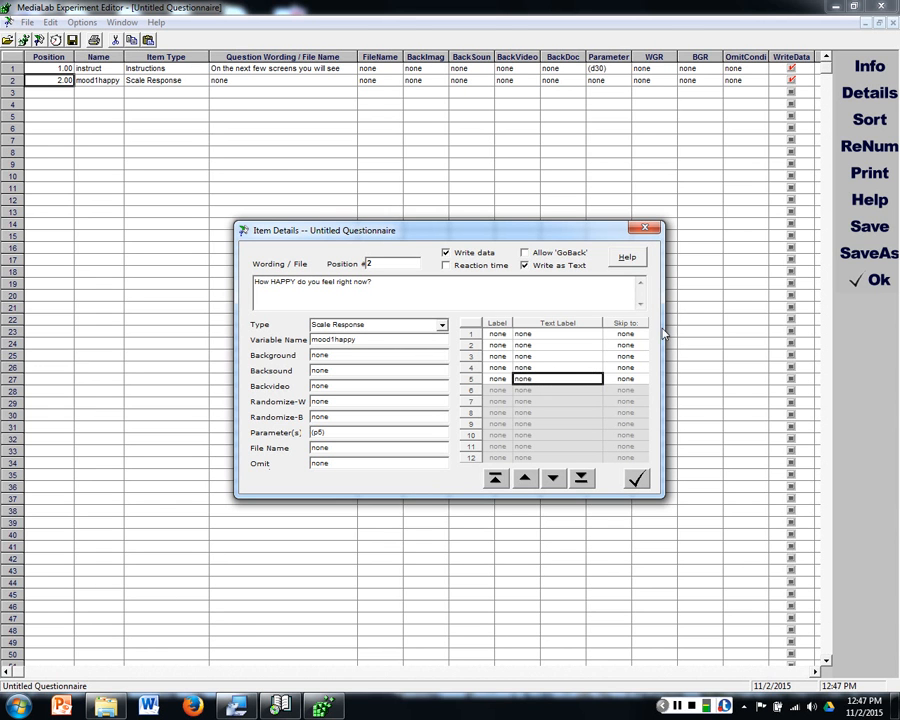
# Step: Number the five scale point labels of the mood1happy item from 1 to 5
pyautogui.click(497, 333)
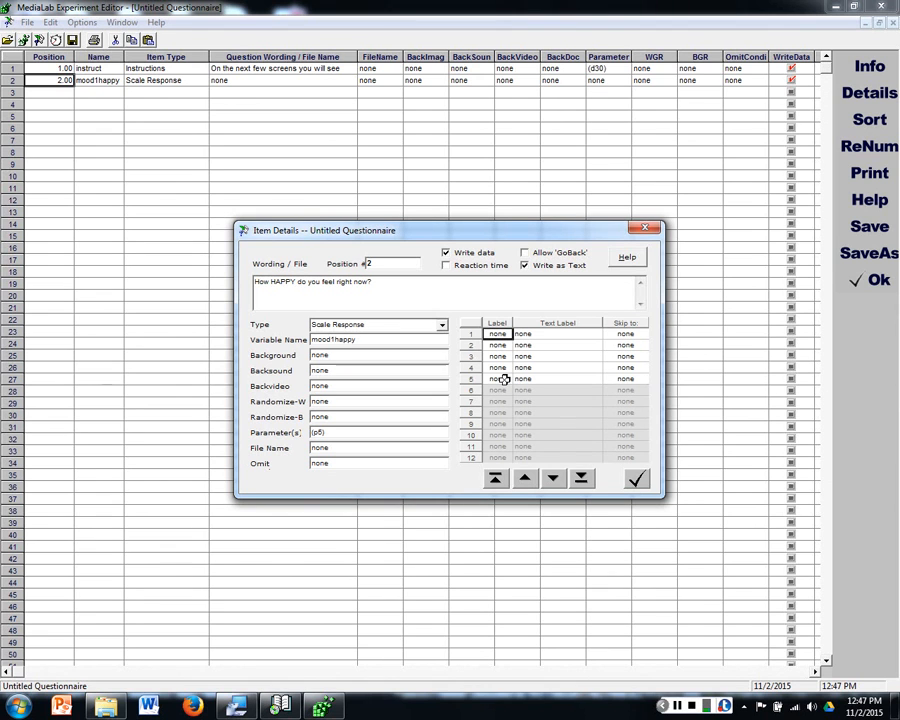
pyautogui.write('1')
pyautogui.press('Down')
pyautogui.write('2')
pyautogui.press('Down')
pyautogui.write('3')
pyautogui.press('Down')
pyautogui.write('4')
pyautogui.press('Down')
pyautogui.write('5')
pyautogui.press('Down')
# Step: Set the text label of scale point 1 to "Not at all" and of scale point 5 to "Very"
pyautogui.click(556, 334)
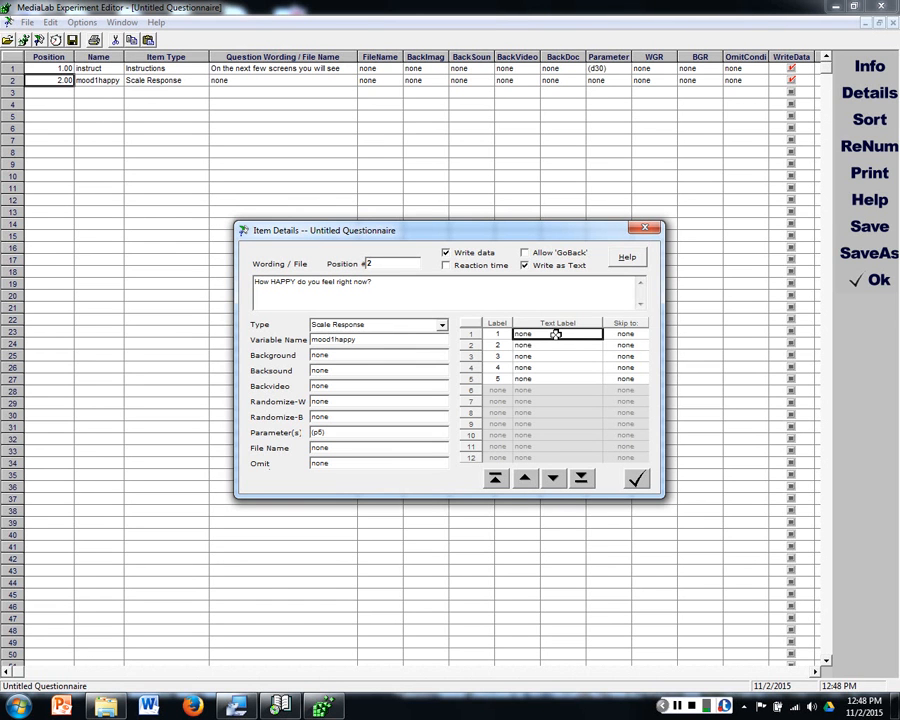
pyautogui.write('Not at a')
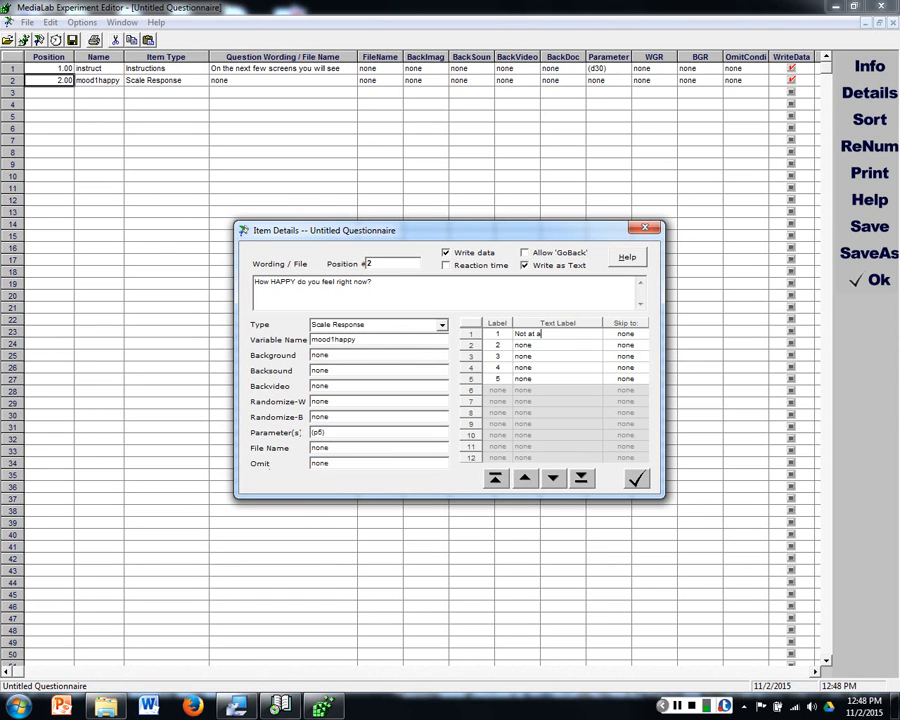
pyautogui.press('Down')
pyautogui.press('Down')
pyautogui.press('Down')
pyautogui.press('Down')
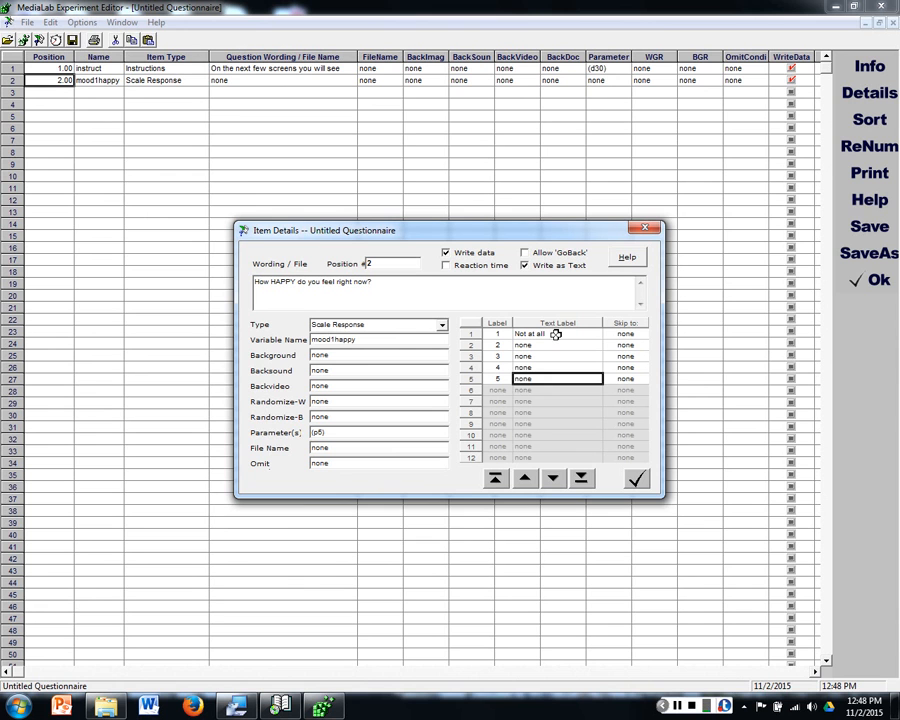
pyautogui.write('Very')
pyautogui.click(524, 355)
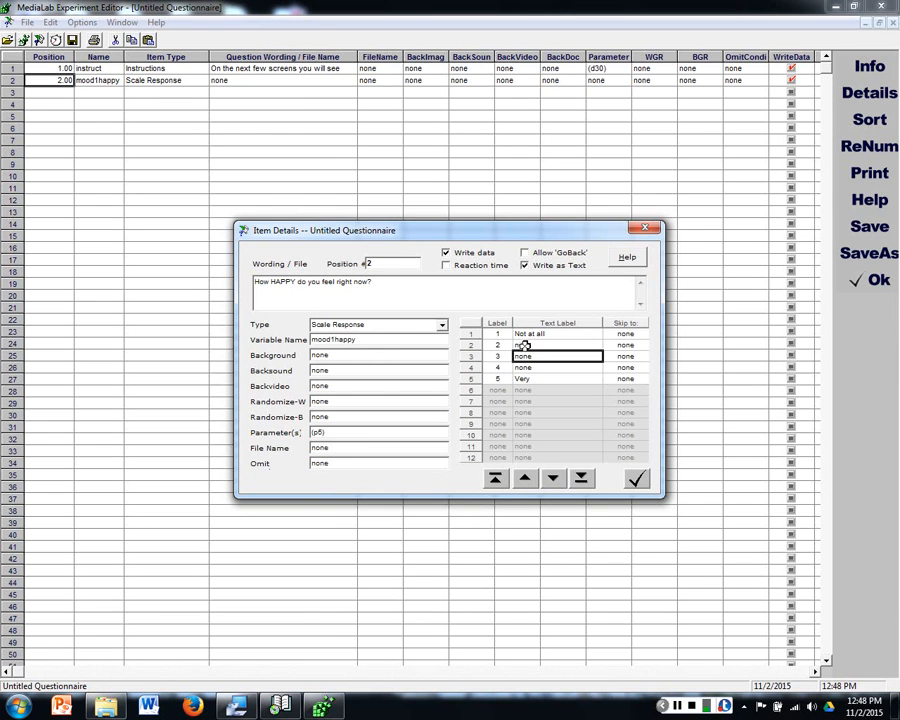
pyautogui.moveTo(524, 345); pyautogui.dragTo(571, 406)
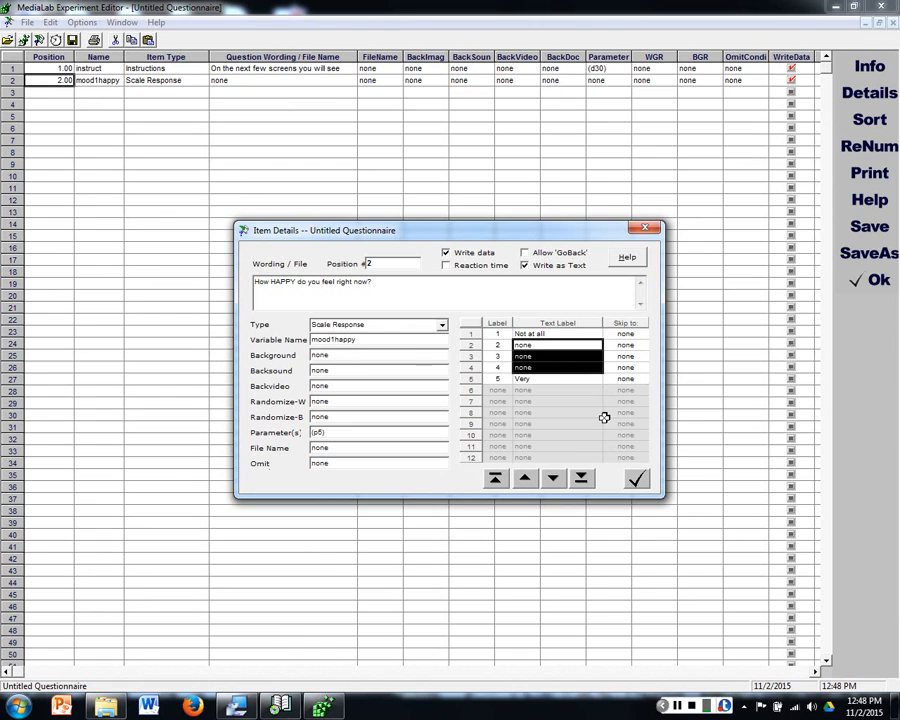
pyautogui.click(558, 368)
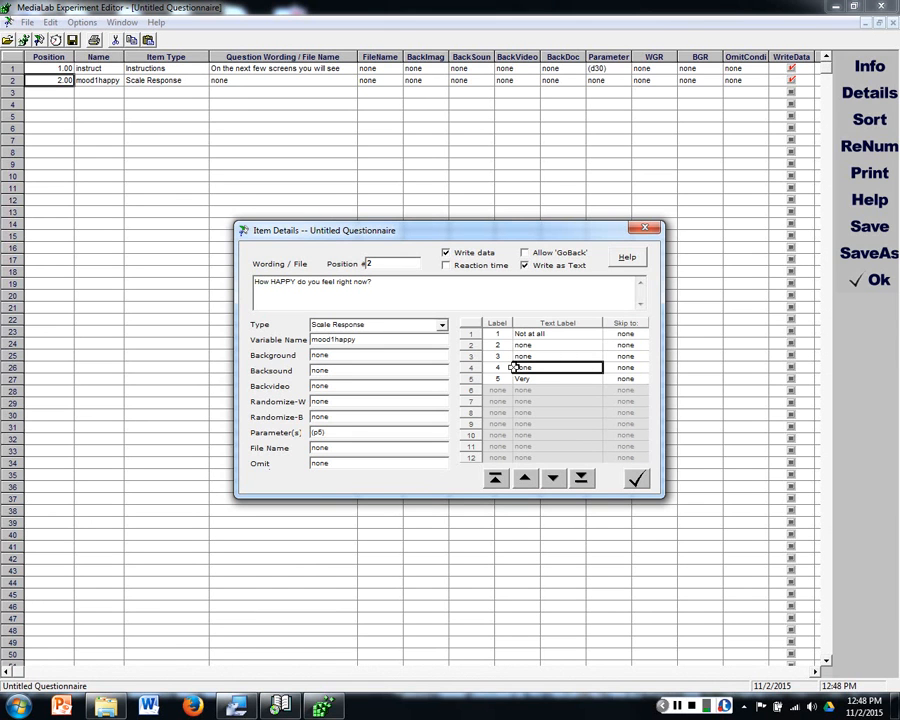
pyautogui.moveTo(641, 335); pyautogui.dragTo(641, 378)
pyautogui.click(637, 379)
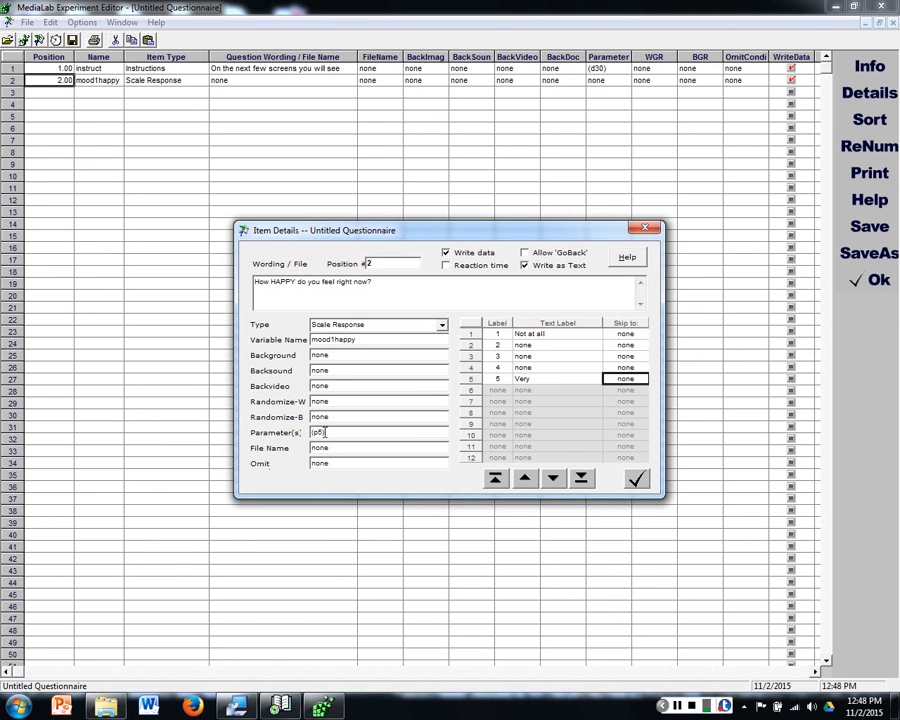
# Step: Try a two-point scale with parameter (p2), labelling its points M and F
pyautogui.write('2')
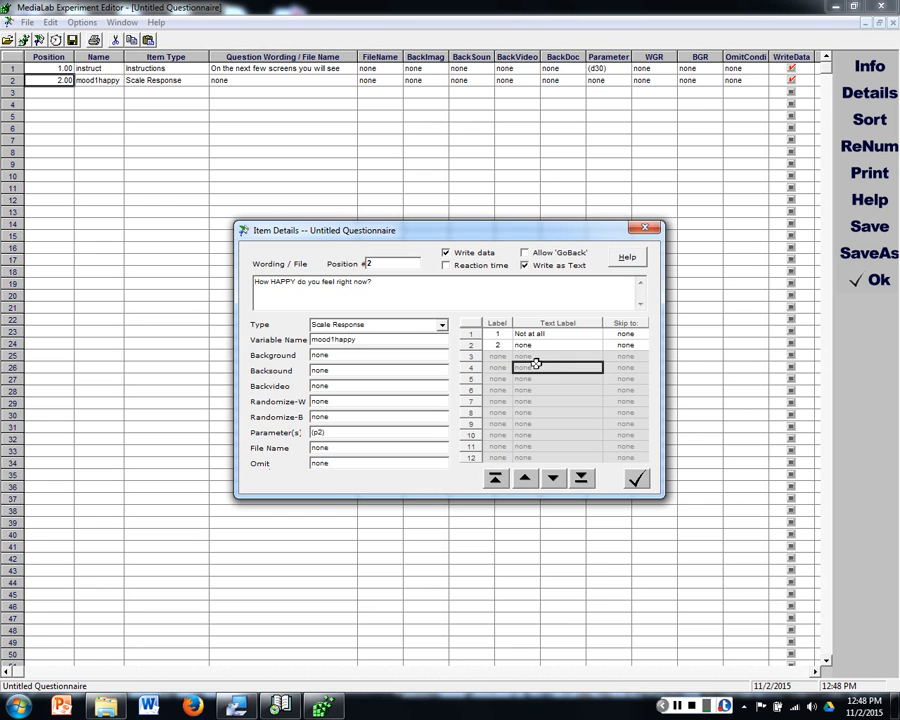
pyautogui.click(495, 334)
pyautogui.write('M')
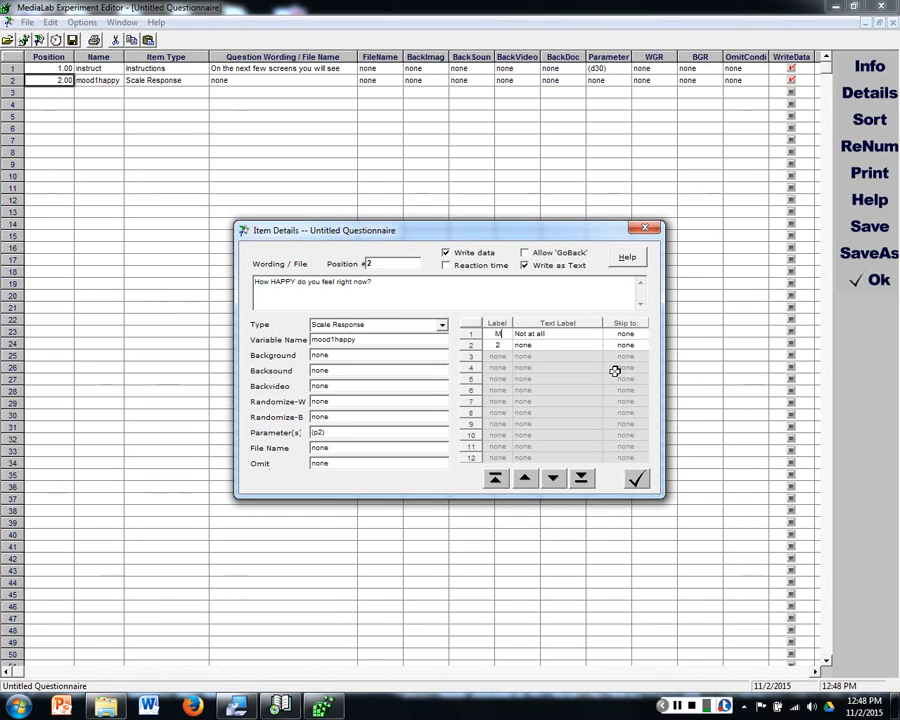
pyautogui.press('Down')
pyautogui.write('F')
# Step: Try the text labels Male and Female for the two scale points
pyautogui.click(553, 335)
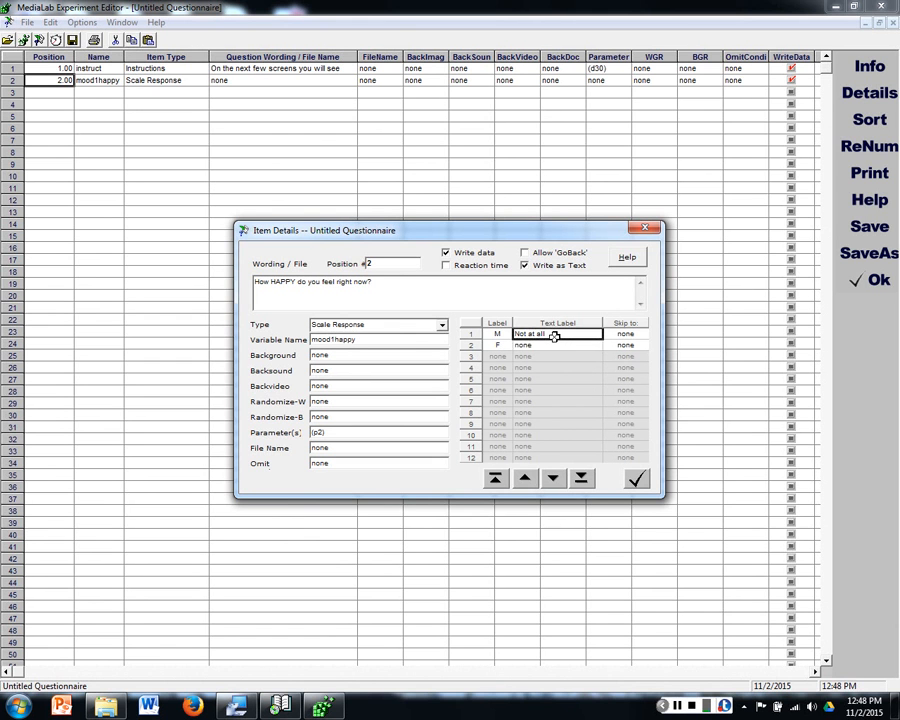
pyautogui.write('Male')
pyautogui.press('Down')
pyautogui.write('Female')
pyautogui.press('Down')
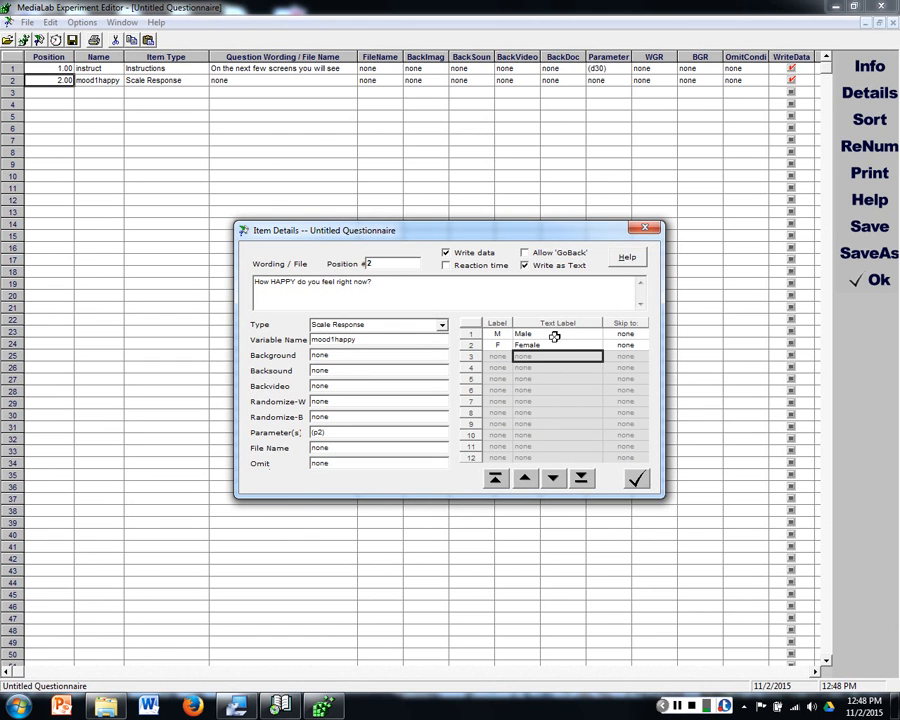
pyautogui.click(630, 335)
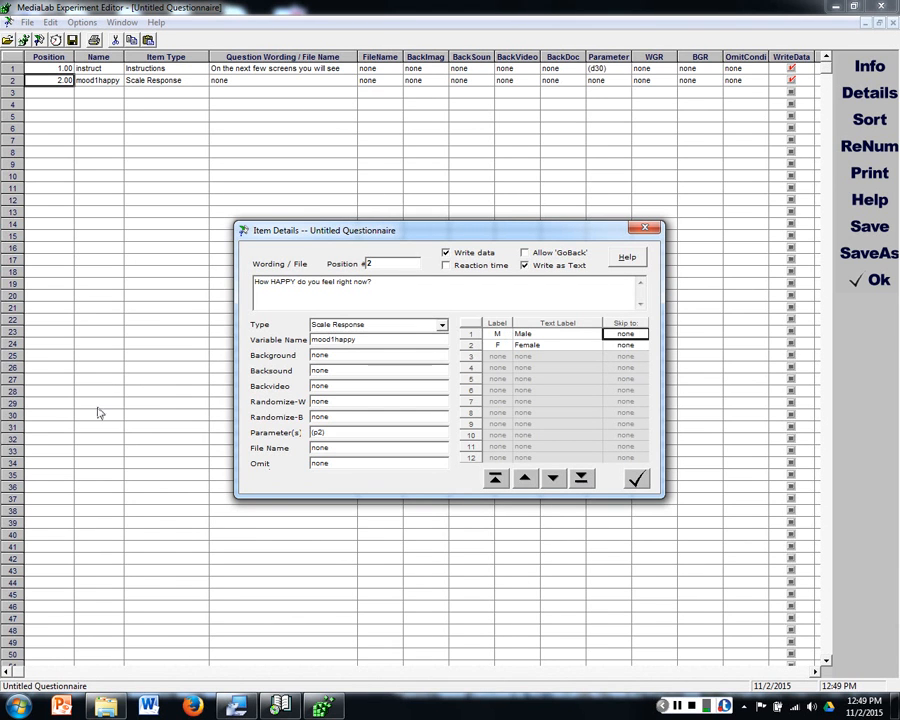
pyautogui.click(616, 345)
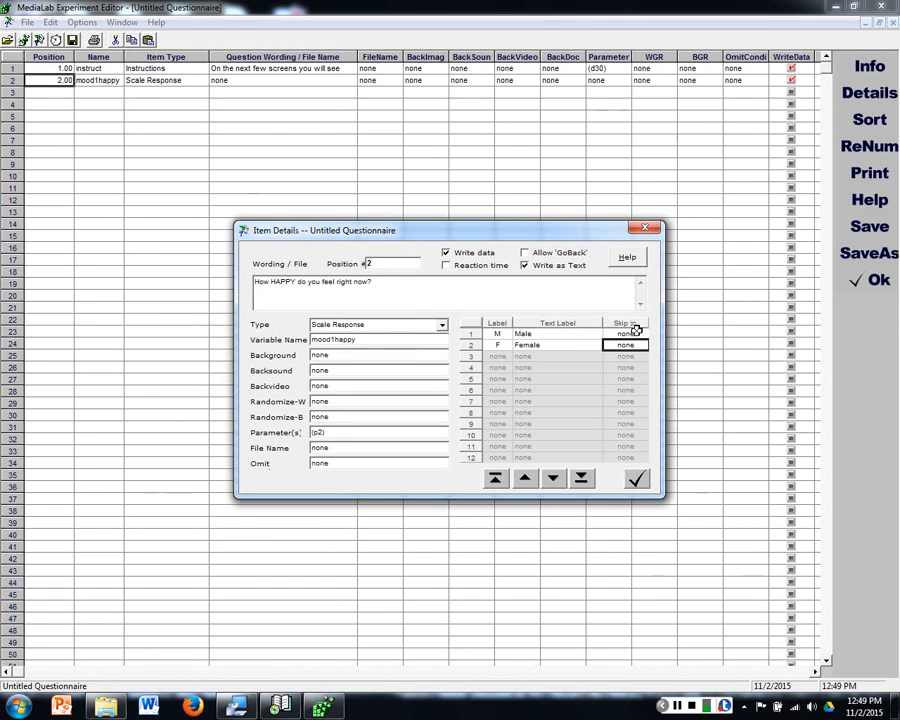
pyautogui.click(632, 335)
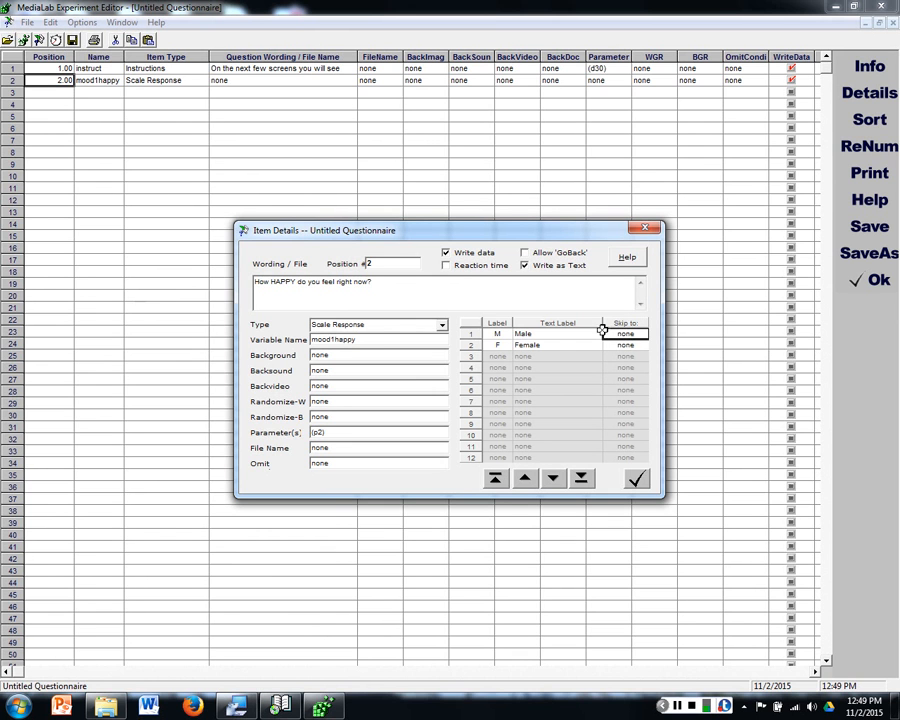
pyautogui.click(529, 325)
pyautogui.click(530, 331)
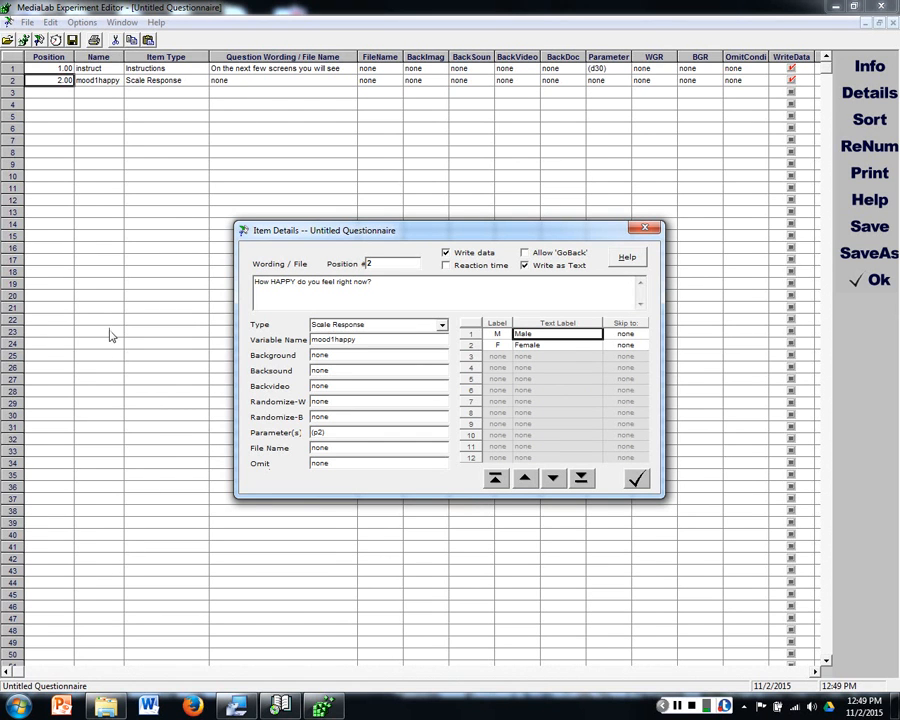
pyautogui.click(527, 347)
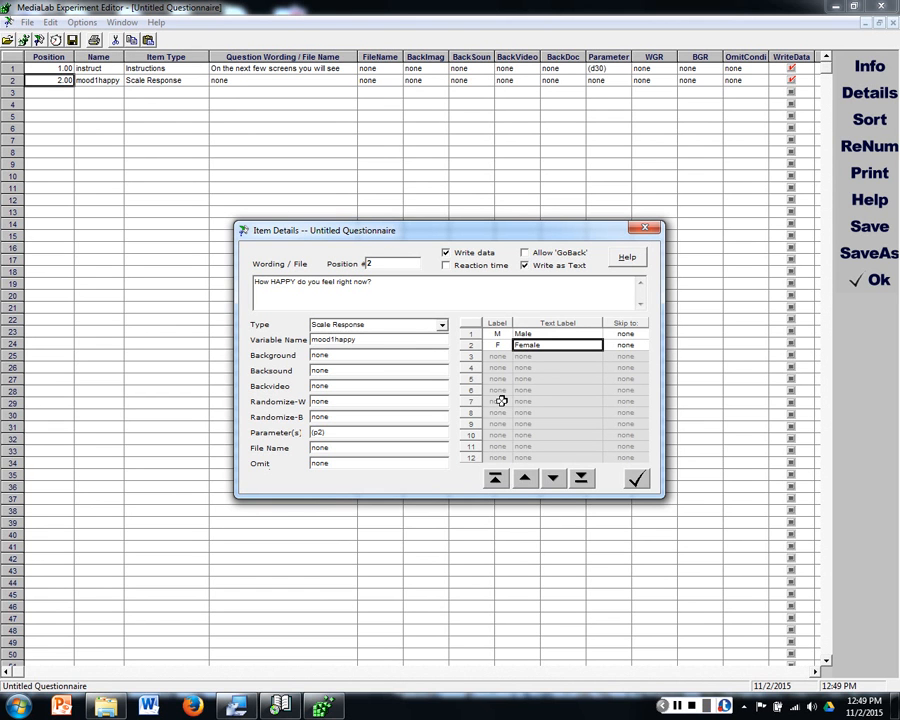
pyautogui.click(497, 334)
pyautogui.click(498, 341)
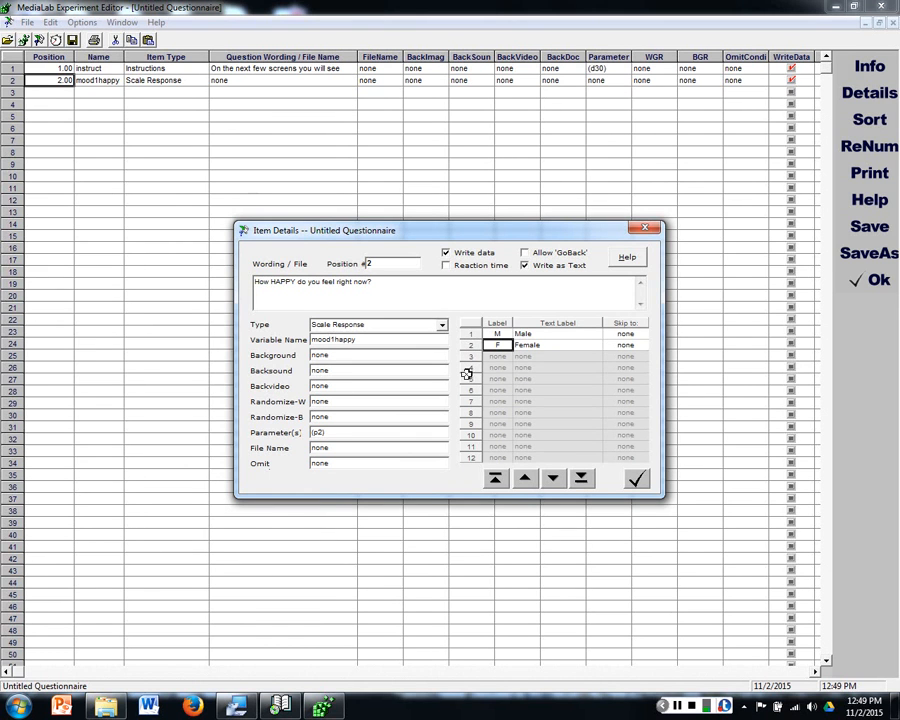
pyautogui.click(500, 333)
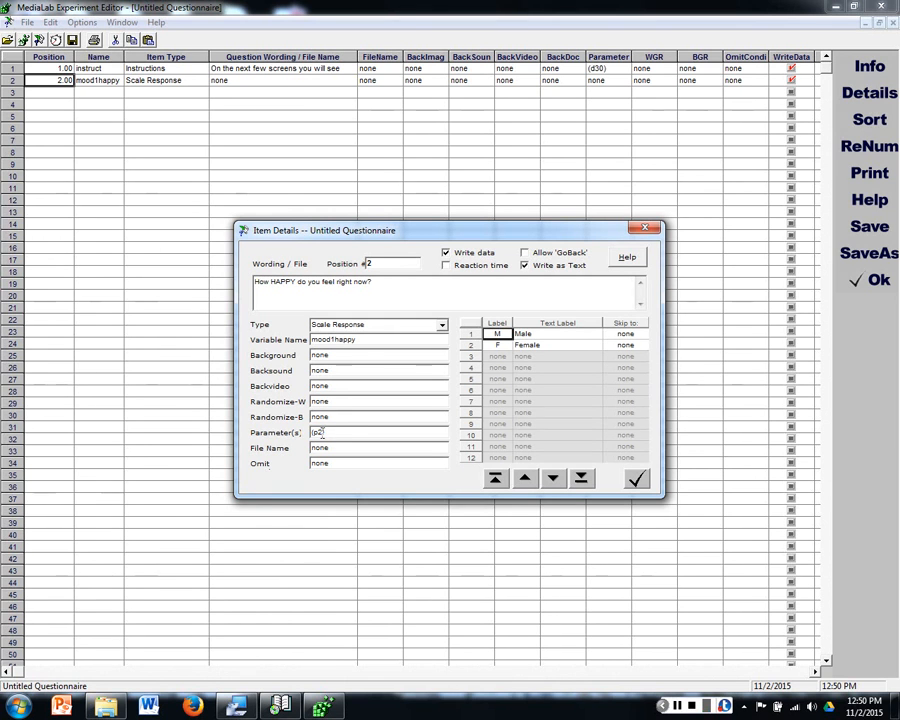
# Step: Set the mood1happy item's parameter back to (p5) and number the scale point labels 1 to 5
pyautogui.moveTo(323, 433); pyautogui.dragTo(318, 431)
pyautogui.write('5')
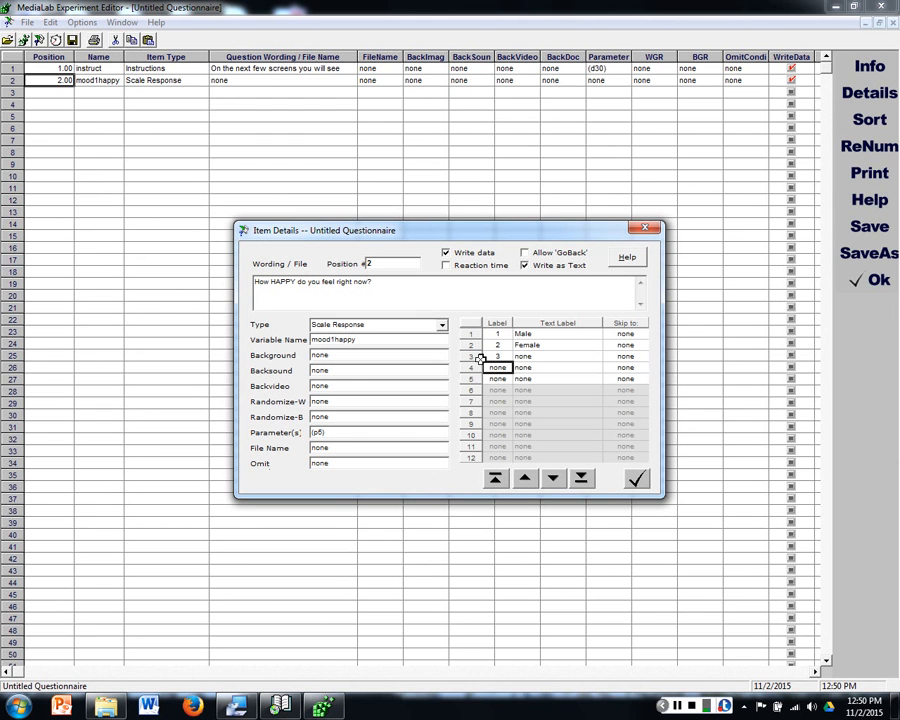
pyautogui.press('Tab')
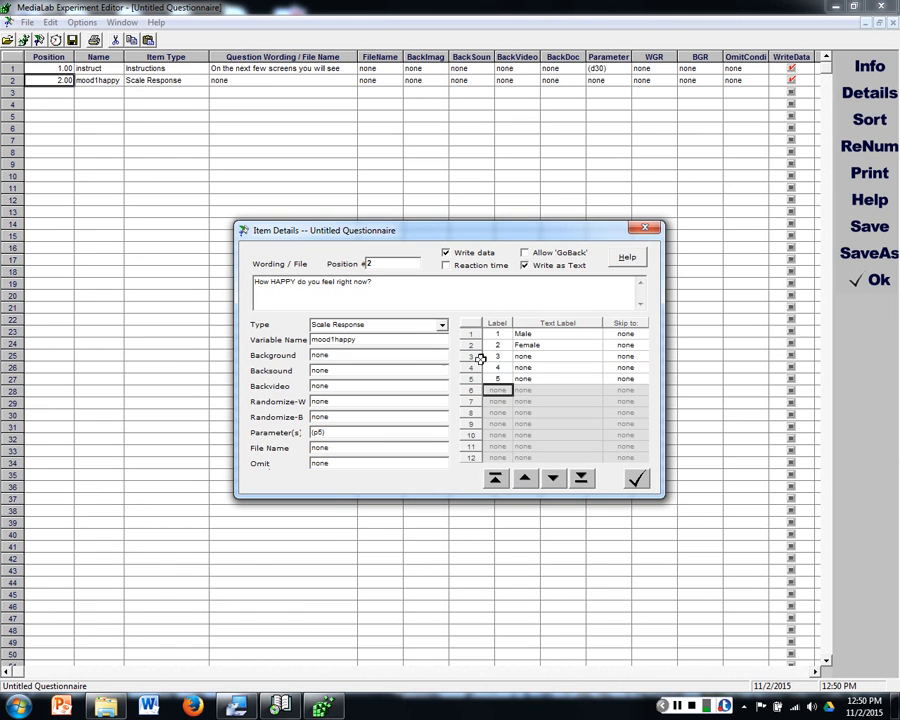
# Step: Replace the text labels with "Very" for point 5, none for point 2 and "Not at all" for point 1
pyautogui.write('Very')
pyautogui.press('Up')
pyautogui.press('Up')
pyautogui.press('Up')
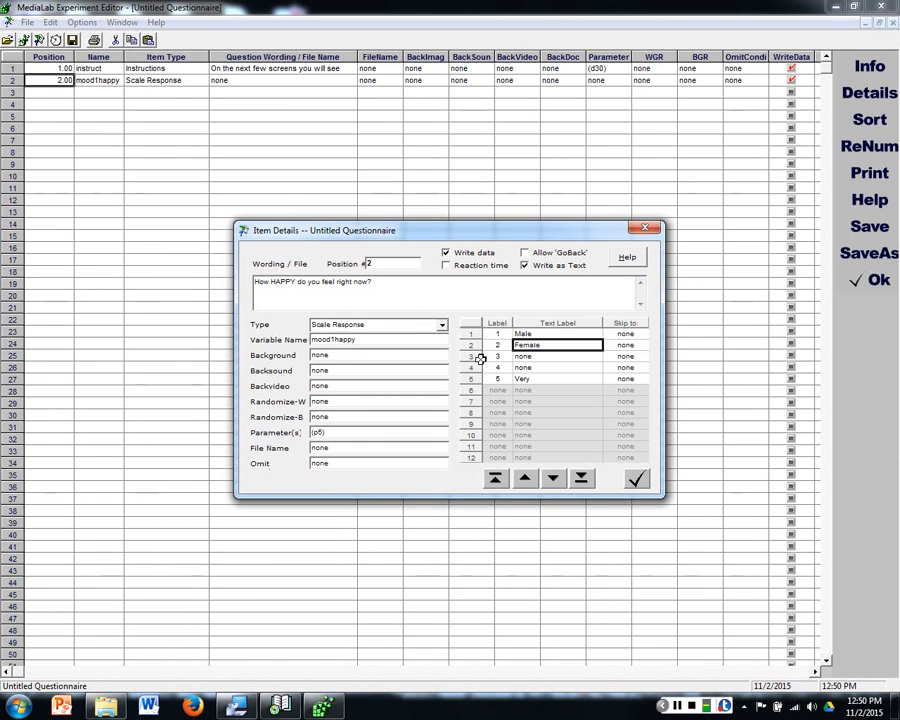
pyautogui.write('none')
pyautogui.press('Up')
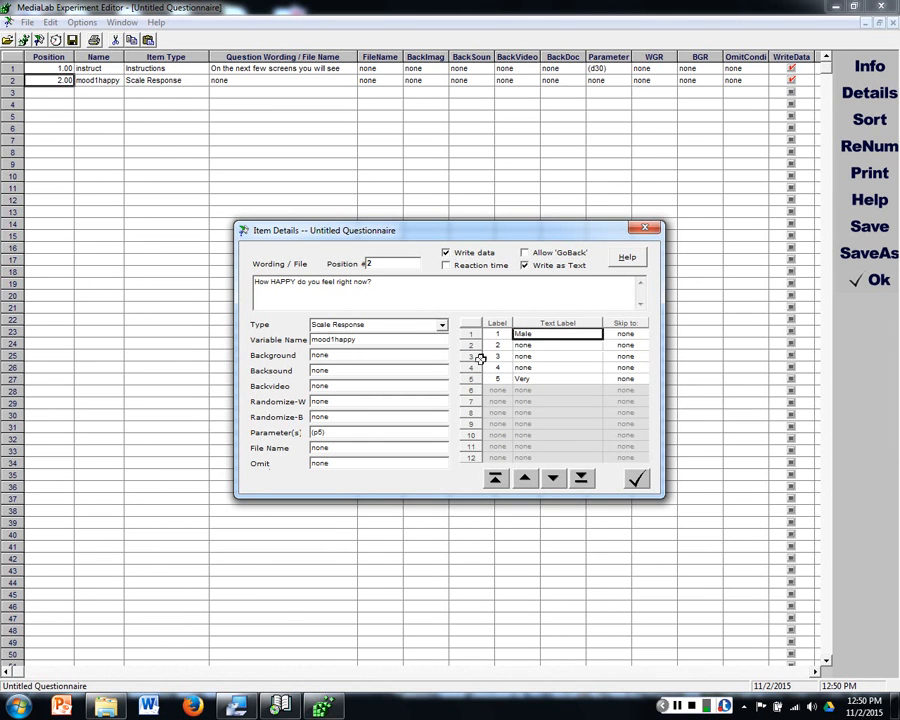
pyautogui.write('V')
pyautogui.write('t at all')
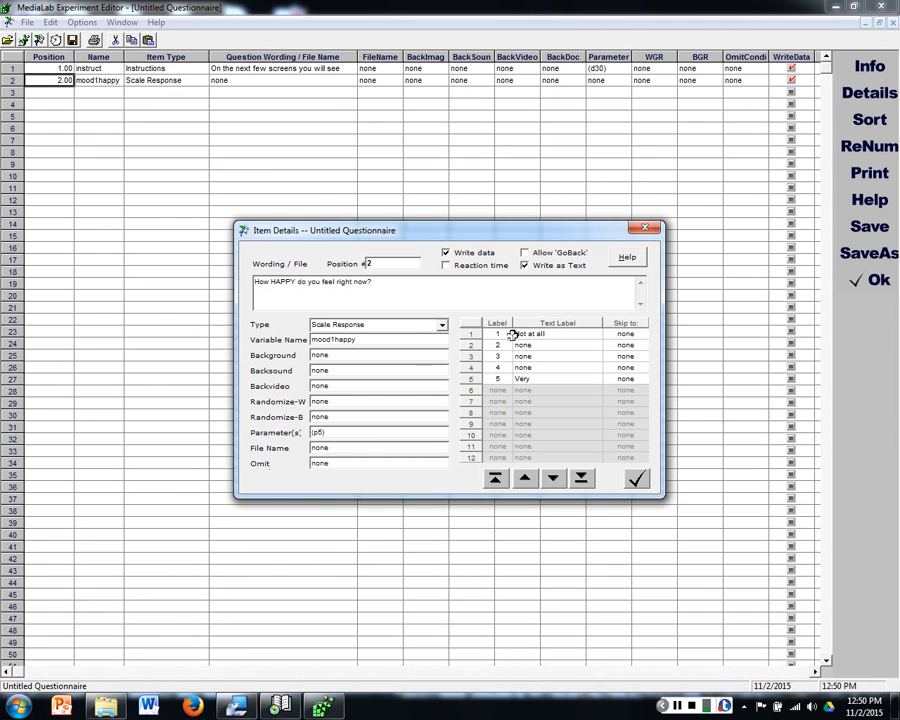
pyautogui.moveTo(508, 335); pyautogui.dragTo(536, 379)
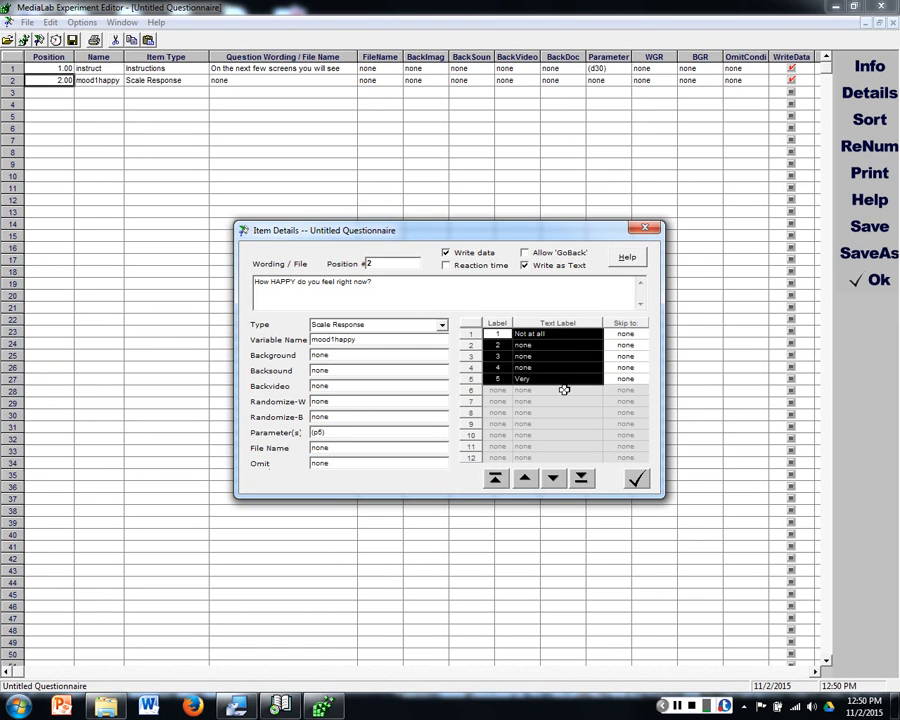
pyautogui.click(540, 357)
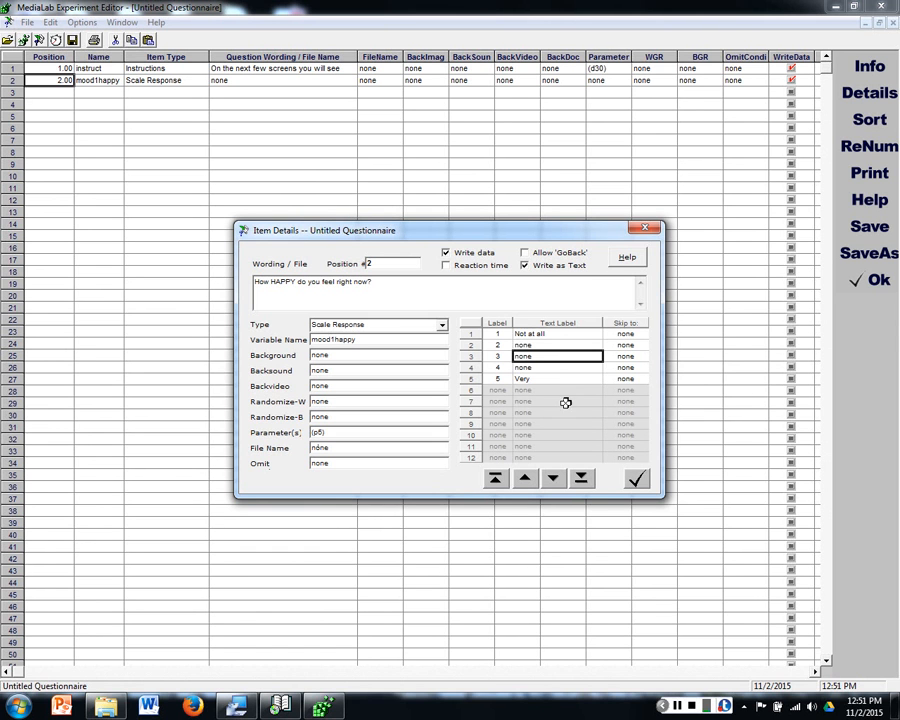
pyautogui.click(518, 334)
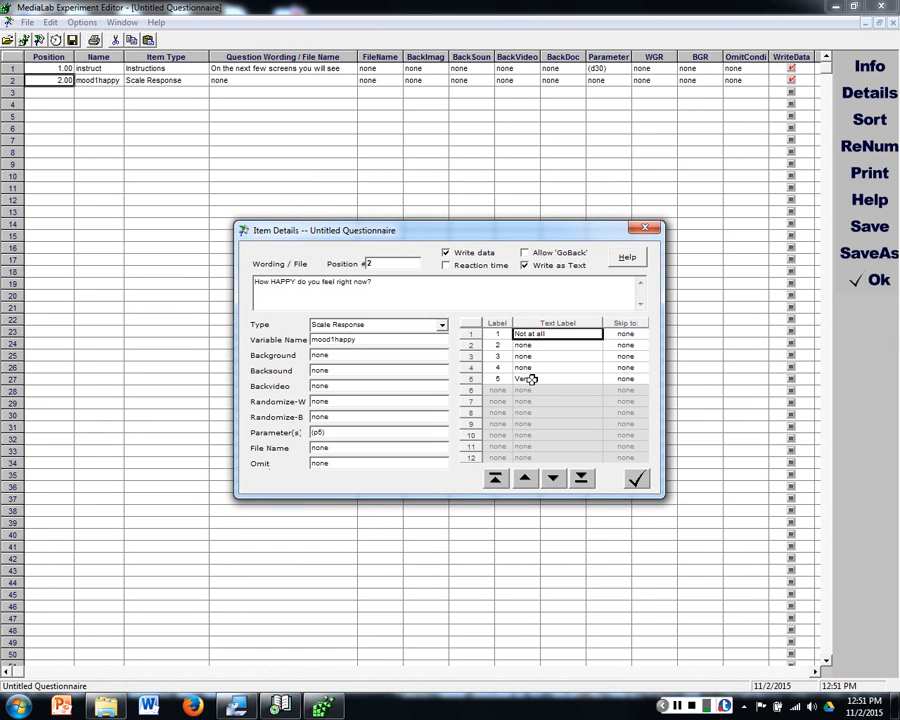
pyautogui.click(531, 379)
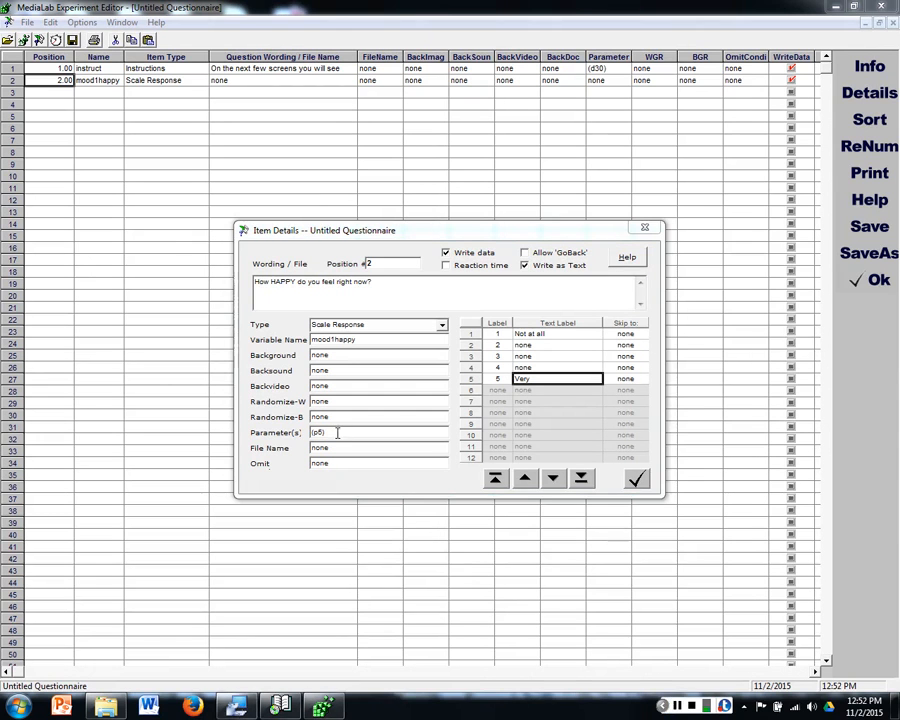
# Step: Add a width setting to the mood1happy item's parameters so that they read (p5,w.9)
pyautogui.moveTo(327, 433); pyautogui.dragTo(318, 432)
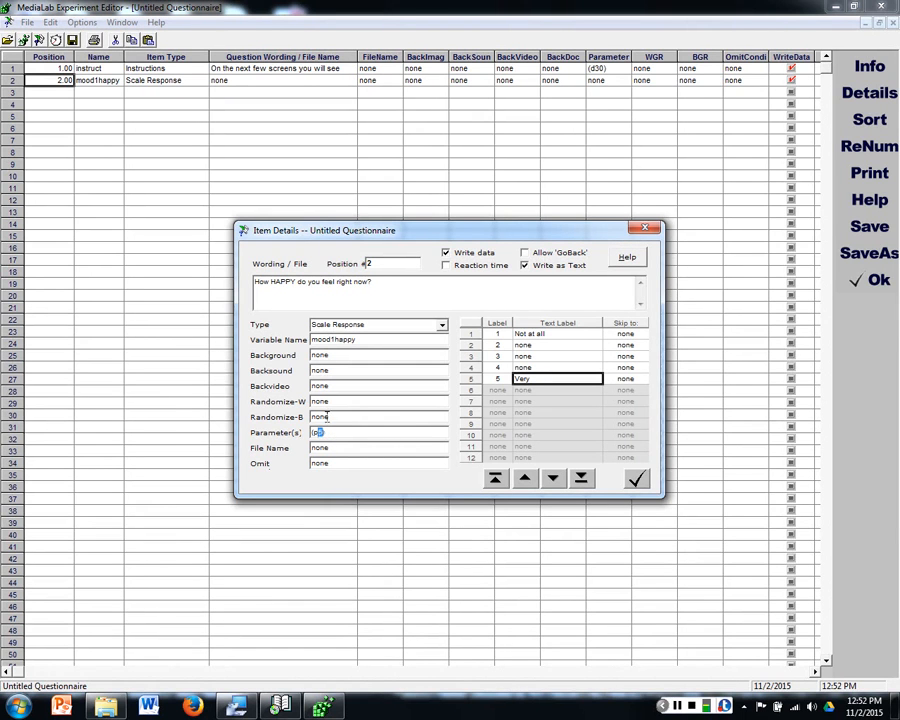
pyautogui.click(326, 434)
pyautogui.write(',')
pyautogui.write('w')
pyautogui.write('7')
pyautogui.press('BackSpace')
pyautogui.write('3')
pyautogui.press('BackSpace')
pyautogui.write('8')
pyautogui.press('BackSpace')
pyautogui.write('9')
pyautogui.click(567, 333)
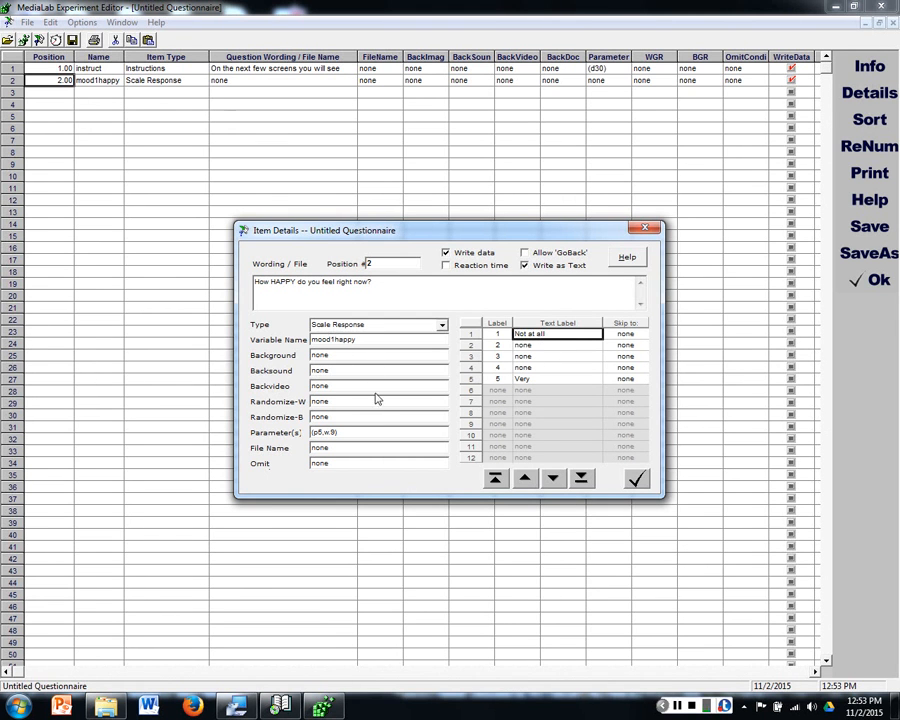
# Step: Set the width in the mood1happy item's parameters to .7, making them (p5,w.7), and accept the item details
pyautogui.doubleClick(333, 432)
pyautogui.write('7')
pyautogui.click(637, 482)
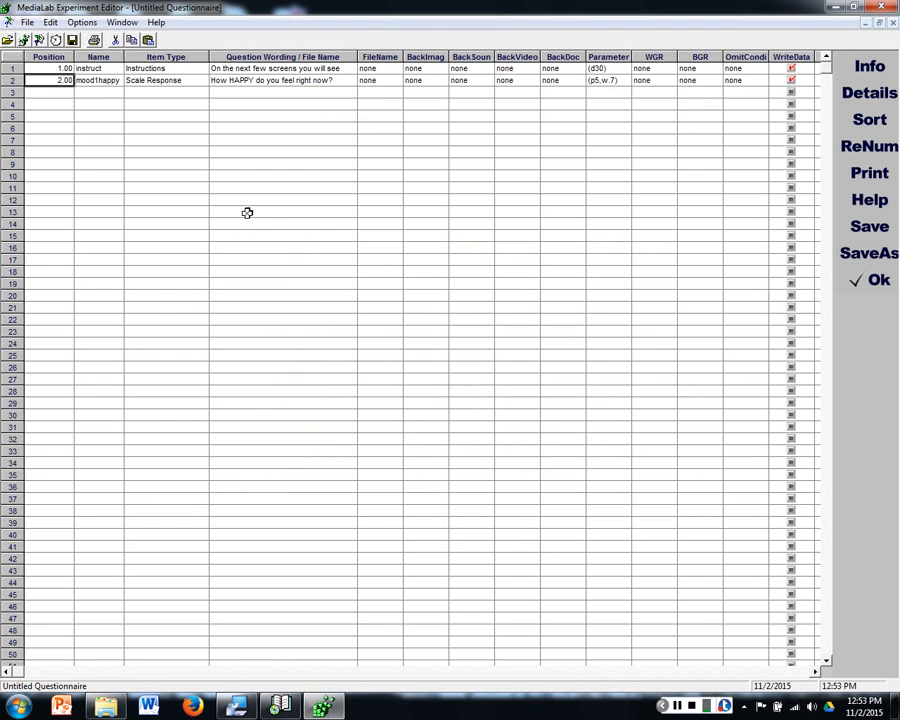
# Step: Copy the Scale Response item type from the mood1happy row into rows 3 to 6
pyautogui.click(166, 80)
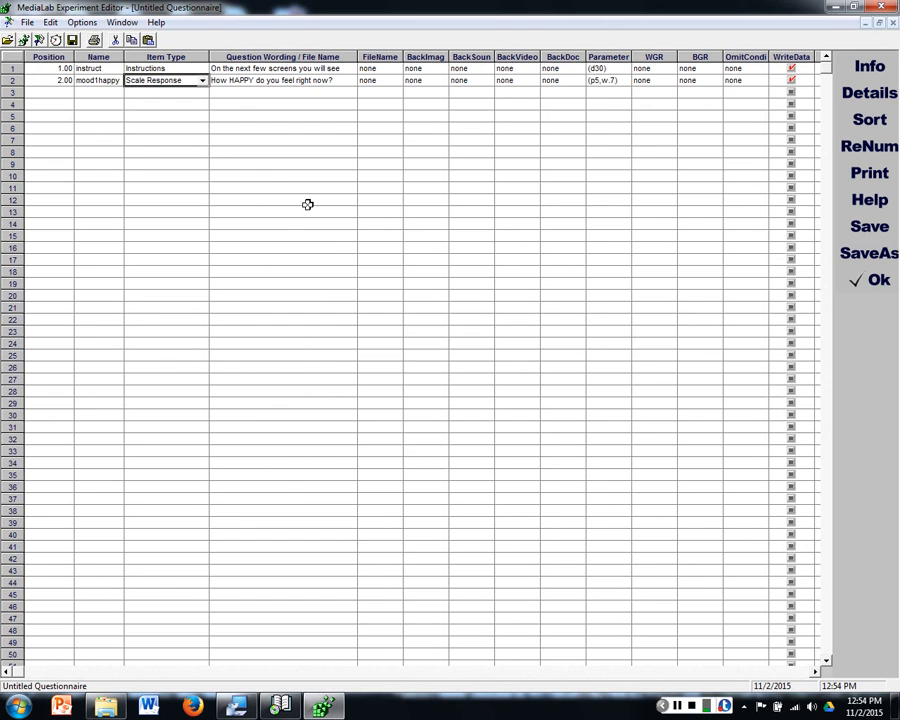
pyautogui.click(163, 92)
pyautogui.click(163, 92)
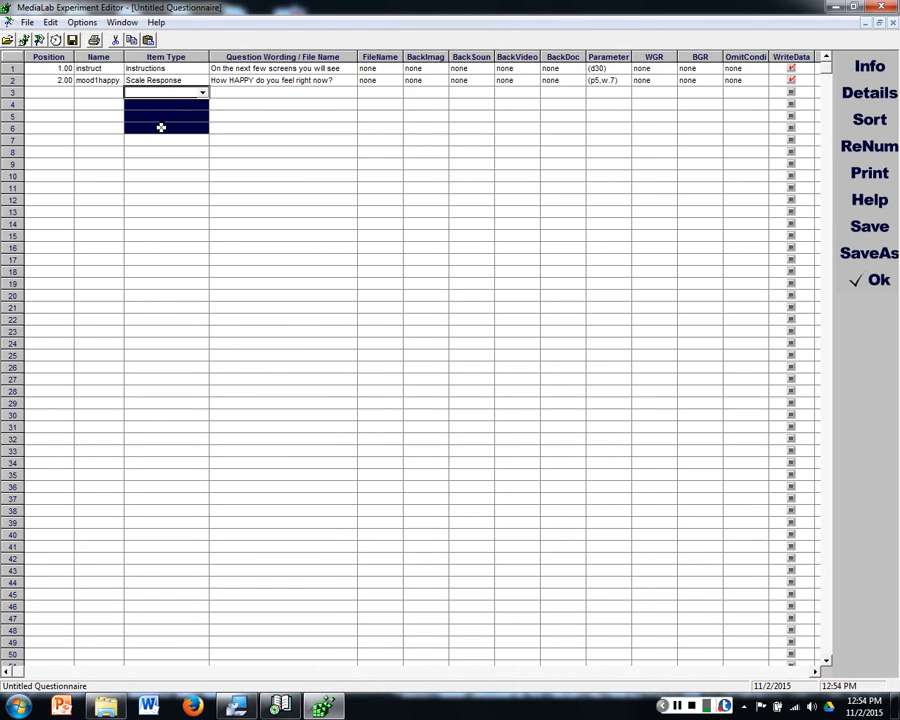
pyautogui.click(161, 126)
pyautogui.click(165, 103)
pyautogui.write('Scale Response')
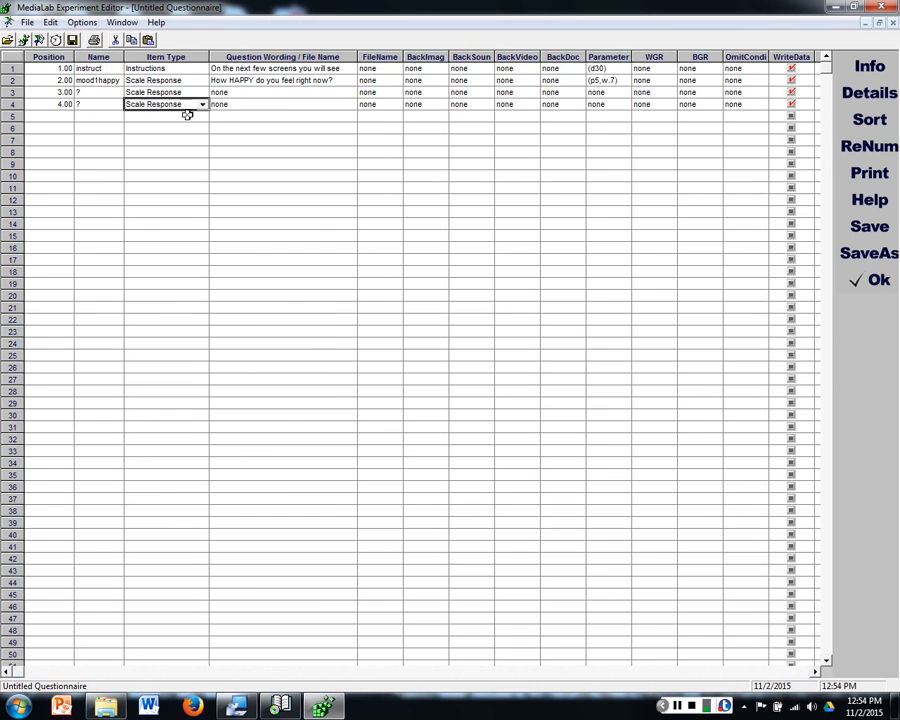
pyautogui.click(187, 116)
pyautogui.write('Scale Response')
pyautogui.click(187, 127)
pyautogui.write('Scale Response')
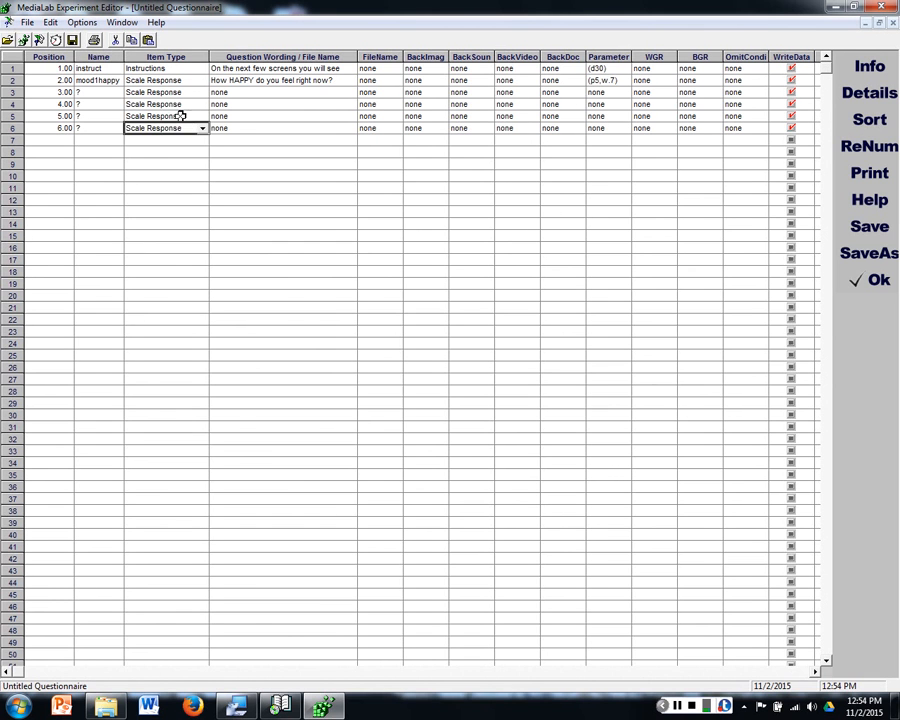
pyautogui.click(180, 115)
pyautogui.moveTo(171, 92); pyautogui.dragTo(174, 120)
pyautogui.click(240, 104)
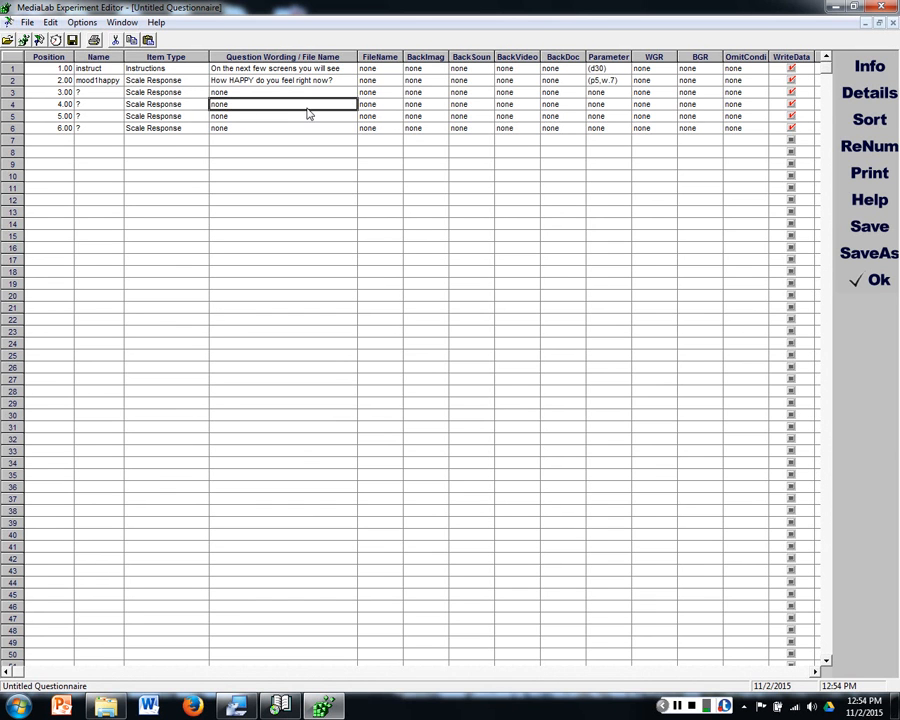
# Step: Name the four new items in rows 3 to 6 mood2sad, mood3anxious, mood4excited and mood5guilty
pyautogui.click(88, 91)
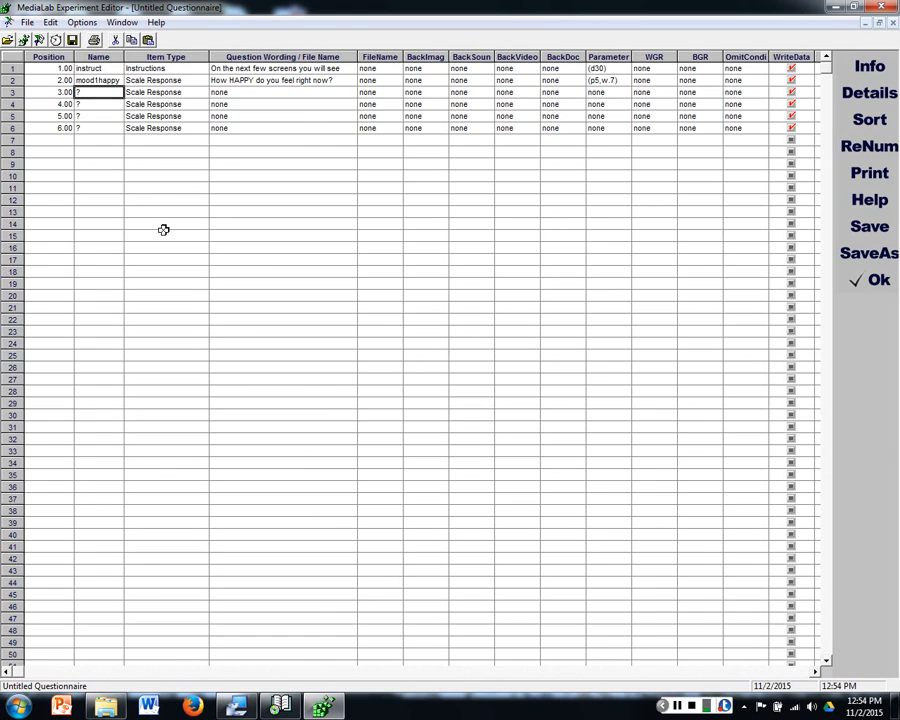
pyautogui.write('mood2')
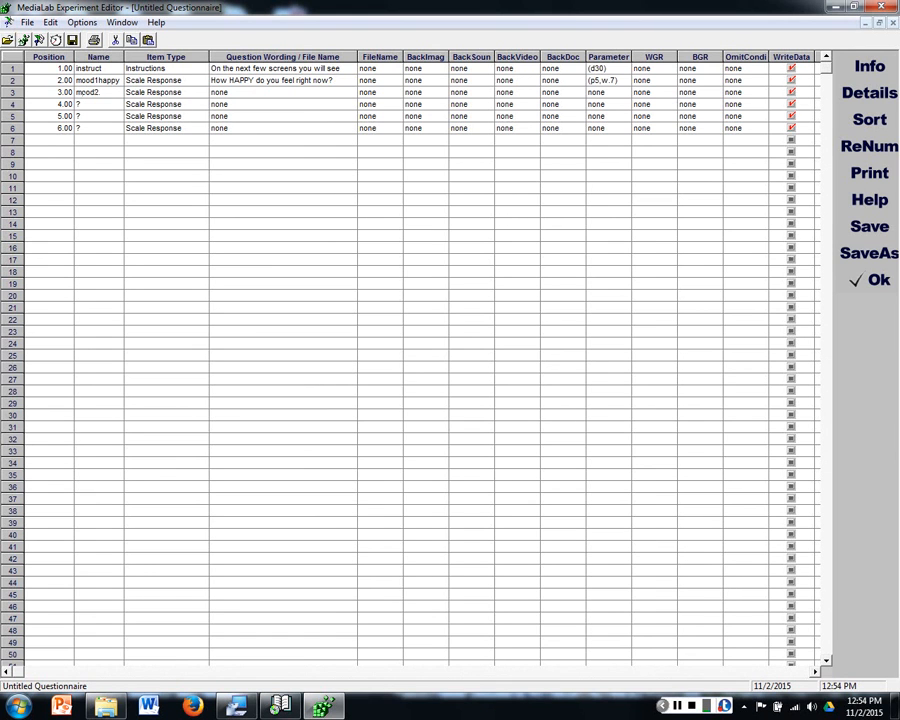
pyautogui.write('sad')
pyautogui.press('Return')
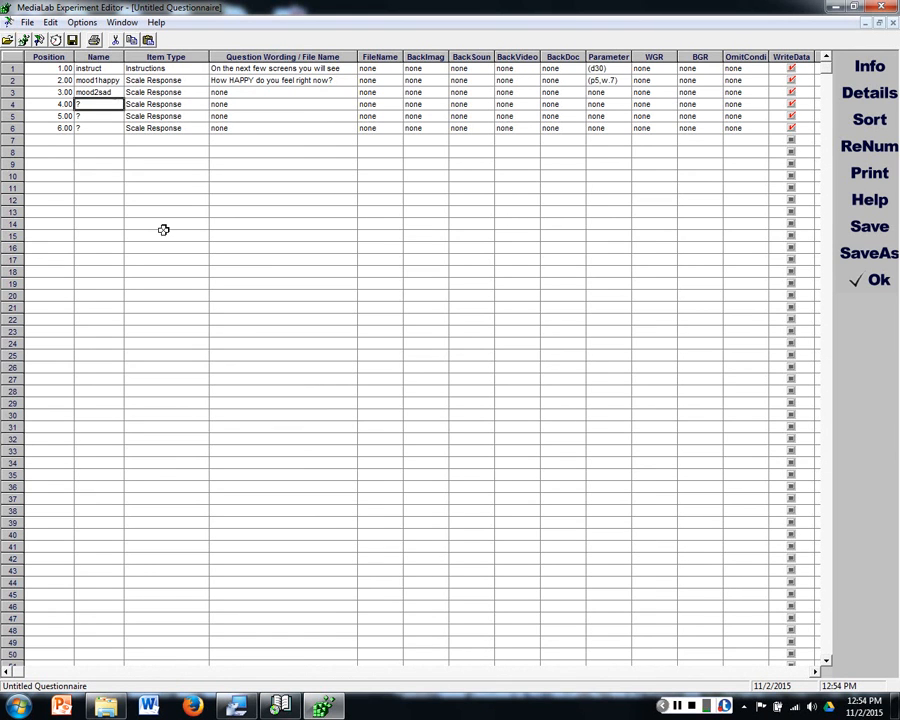
pyautogui.write('mood3anxious')
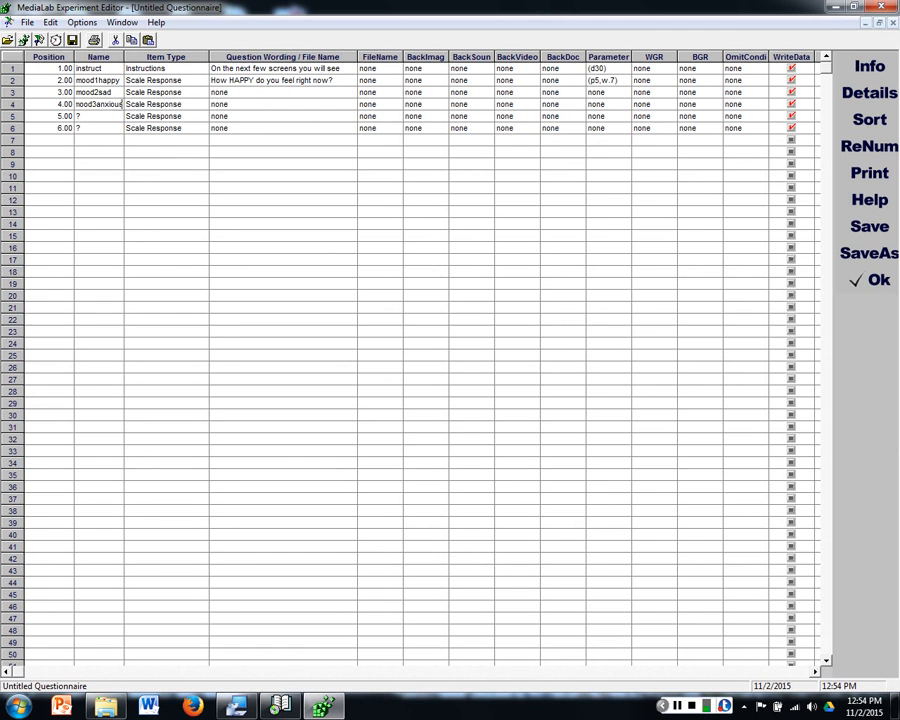
pyautogui.press('Return')
pyautogui.write('mood4excited')
pyautogui.press('Return')
pyautogui.write('mood5')
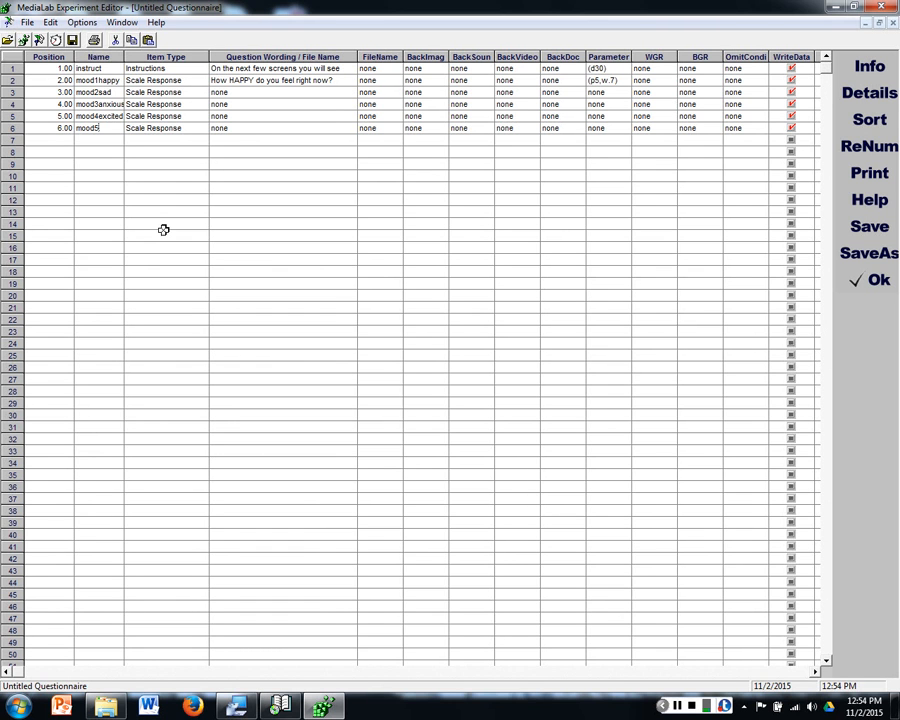
pyautogui.write('guilty')
pyautogui.click(258, 92)
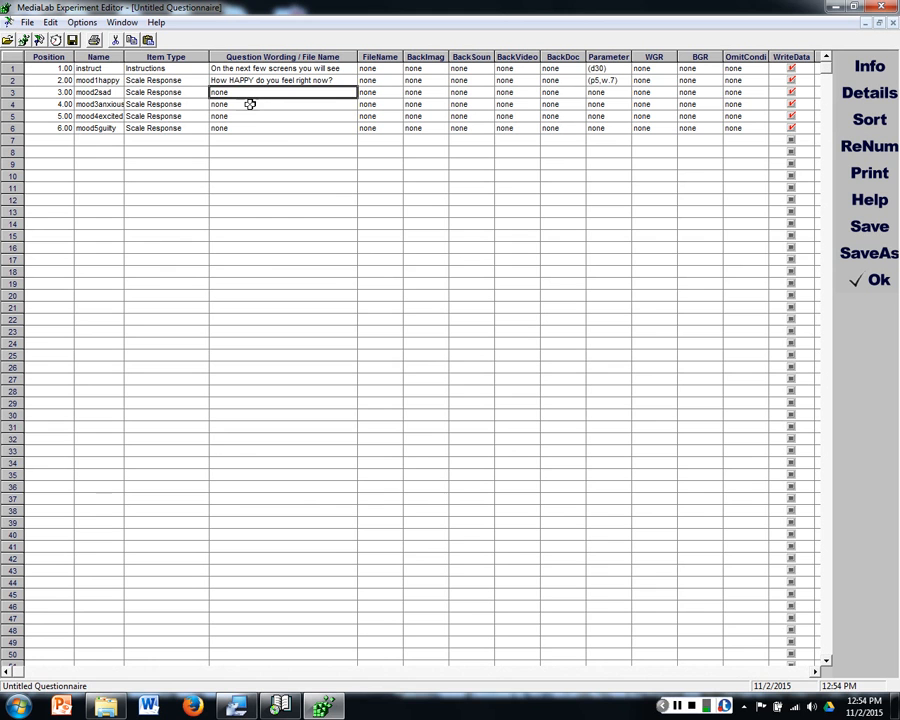
pyautogui.doubleClick(100, 91)
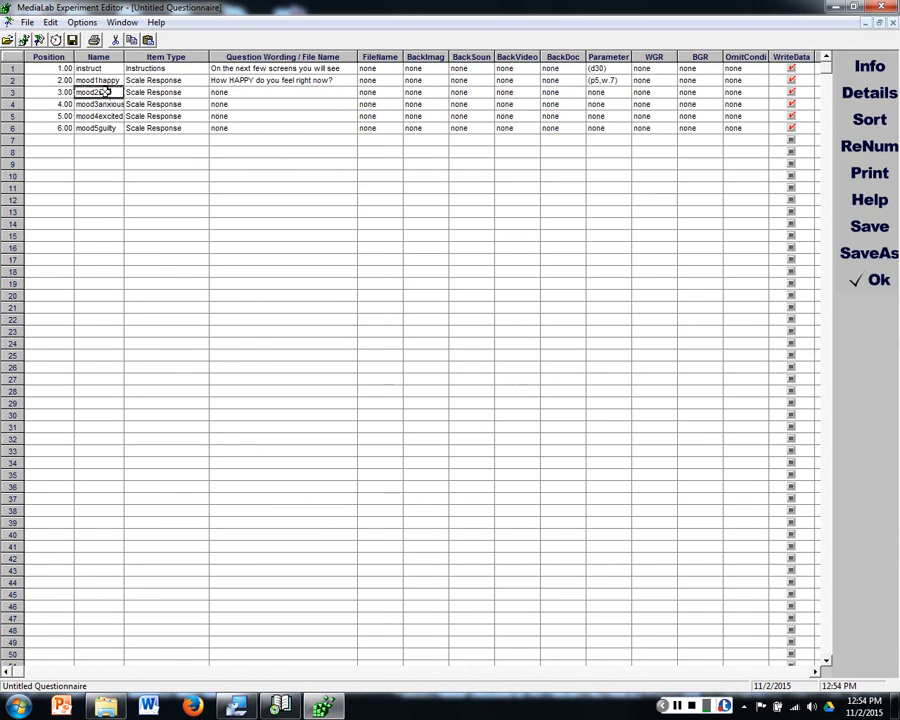
pyautogui.click(366, 290)
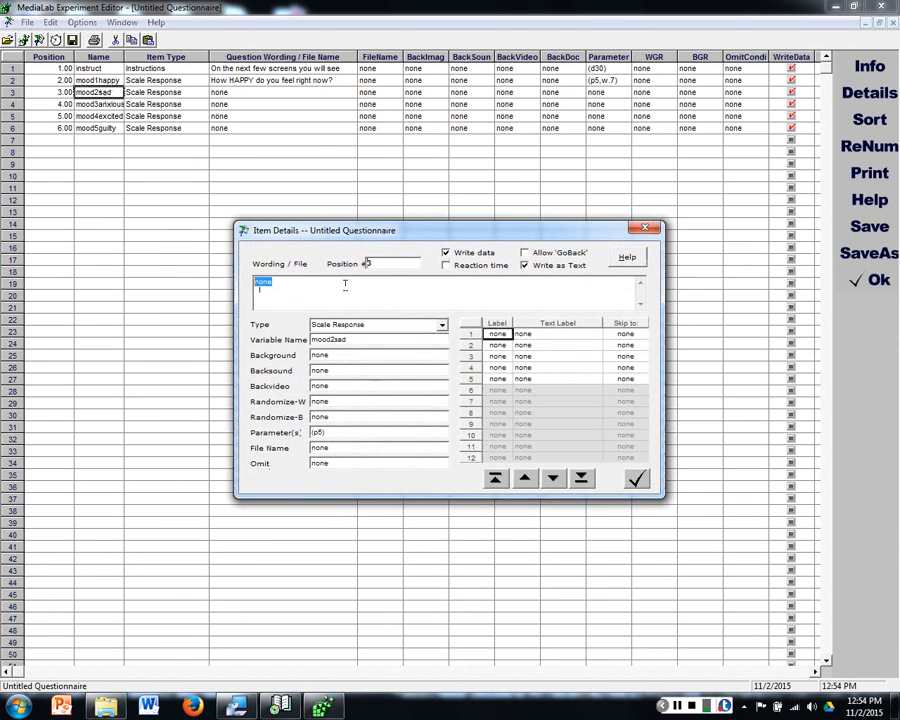
pyautogui.click(645, 227)
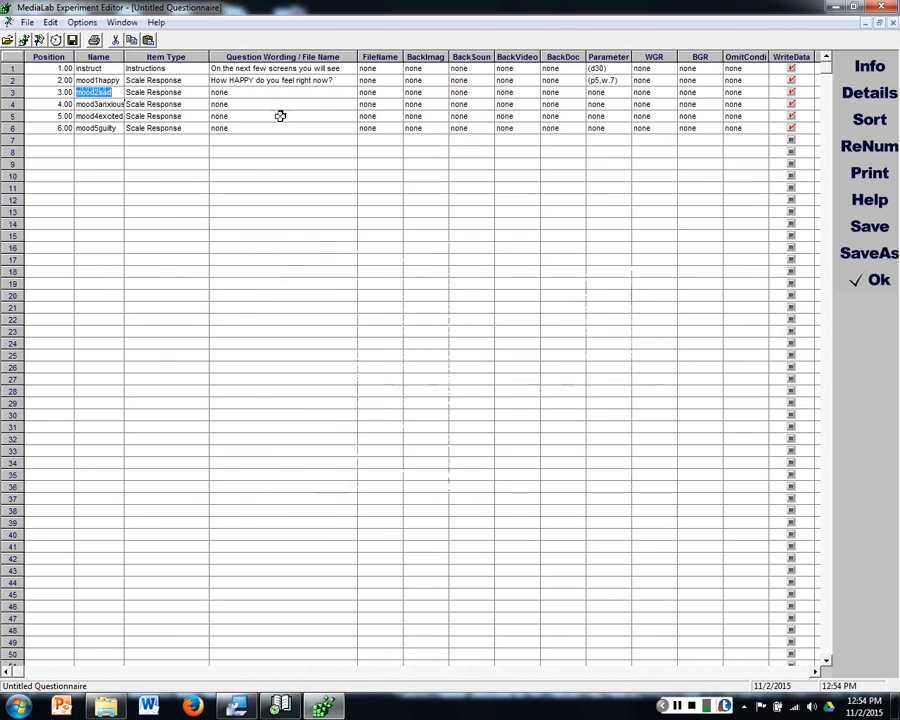
# Step: Enter the wordings "How SAD do you feel right now?" for mood2sad and "How ANXIOUS do you feel right now?" for mood3anxious
pyautogui.click(276, 93)
pyautogui.write('How SA')
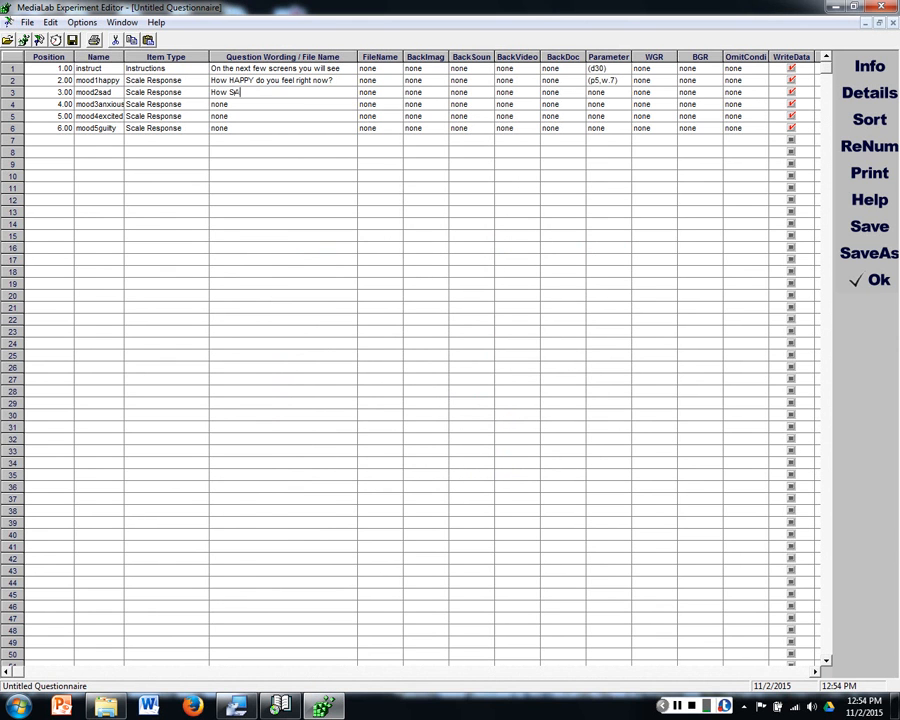
pyautogui.write('D do you feel right now?')
pyautogui.press('Return')
pyautogui.write('How ')
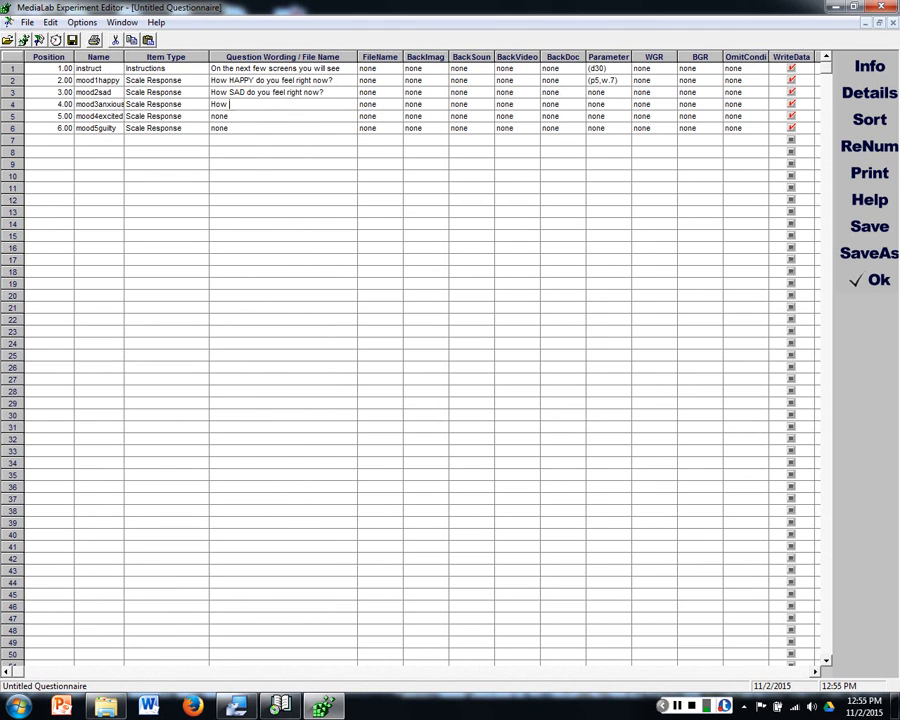
pyautogui.write('ANXIOUS do you feel right now?')
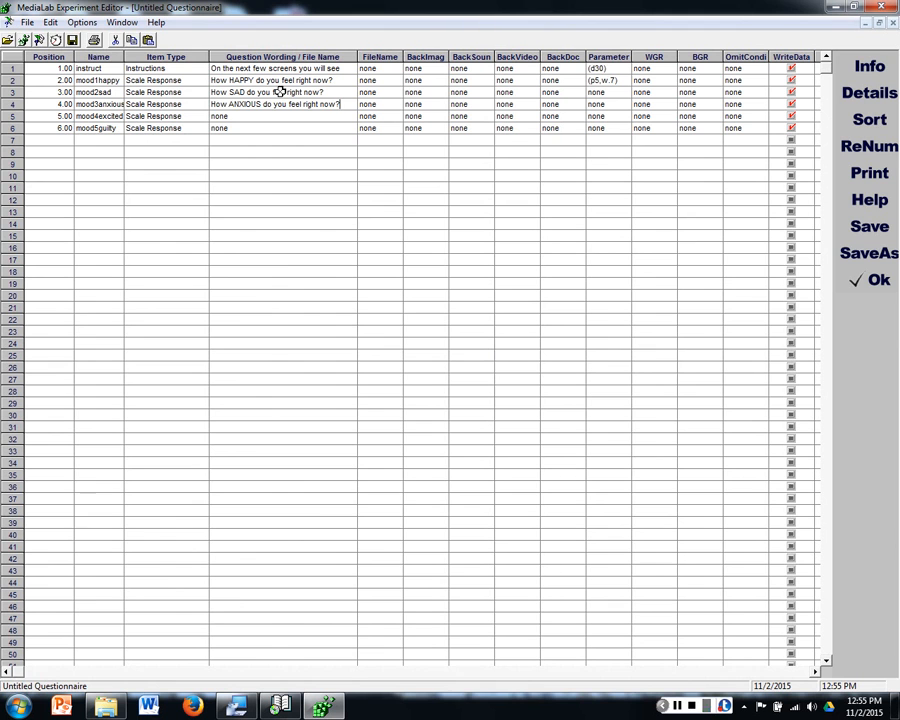
# Step: Enter the wordings "How EXCITED do you feel right now?" for mood4excited and "How GUILTY do you feel right now?" for mood5guilty
pyautogui.press('Return')
pyautogui.write('How EXCITED do you feel right now?')
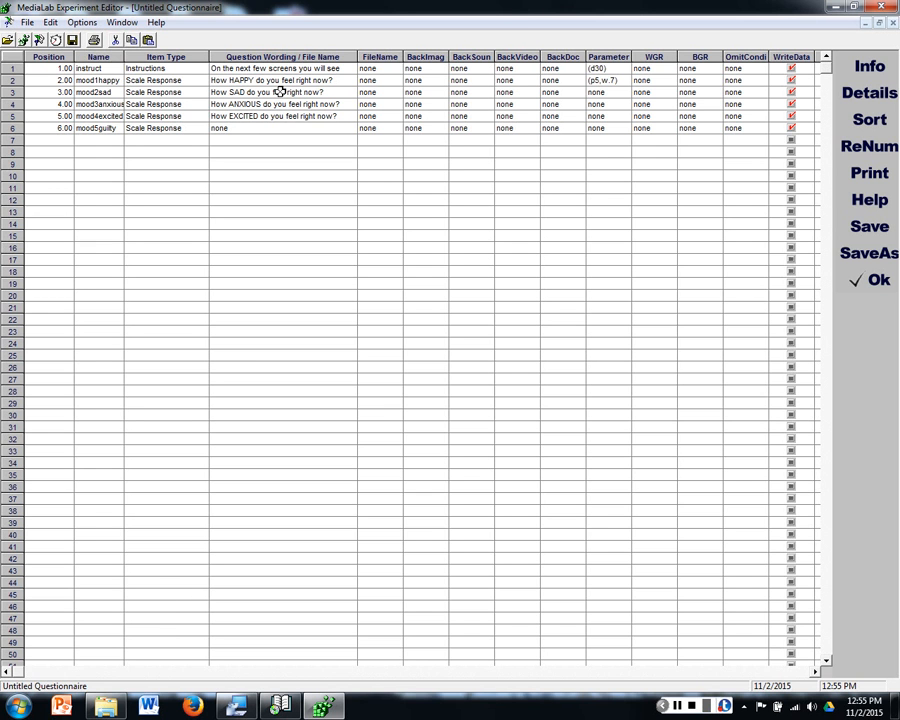
pyautogui.press('Down')
pyautogui.write('How GUILTY do you feel right')
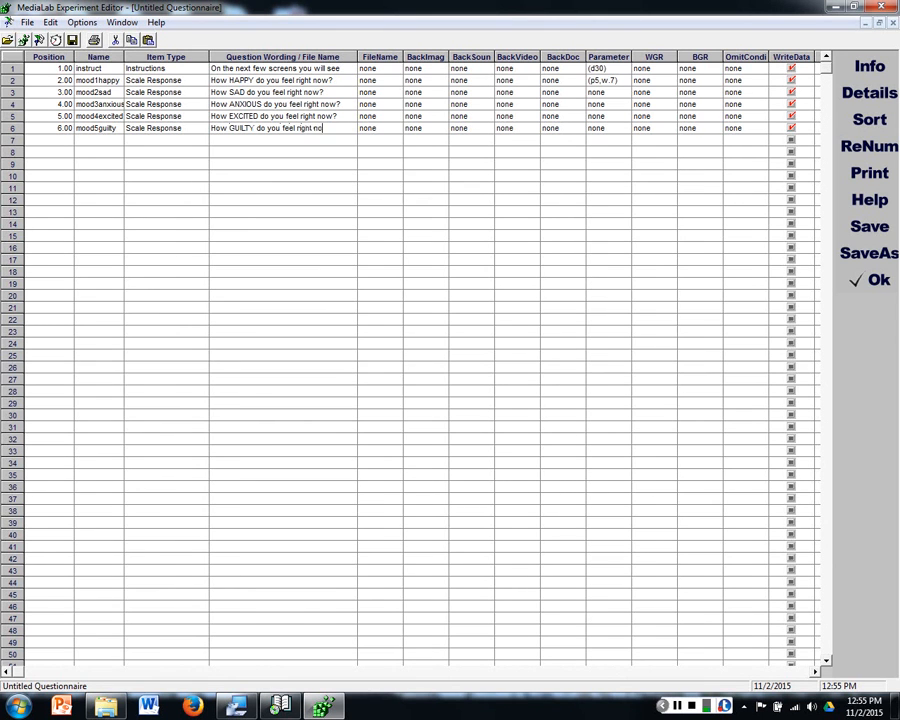
pyautogui.write(' now?')
pyautogui.click(297, 141)
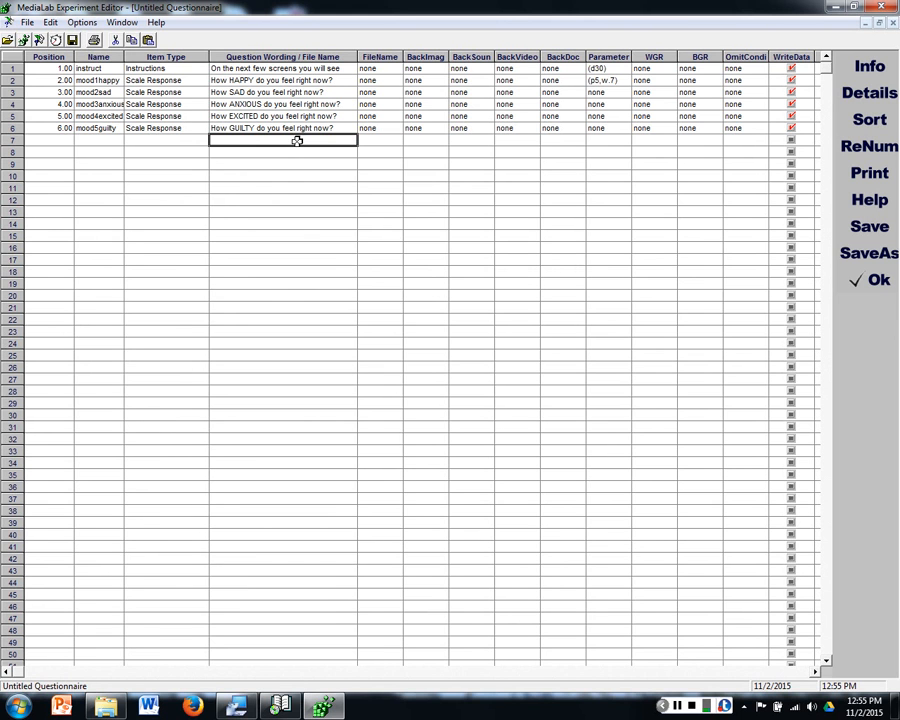
# Step: Copy the mood1happy item's parameter (p5,w.7) to the mood2sad, mood3anxious, mood4excited and mood5guilty items
pyautogui.click(606, 80)
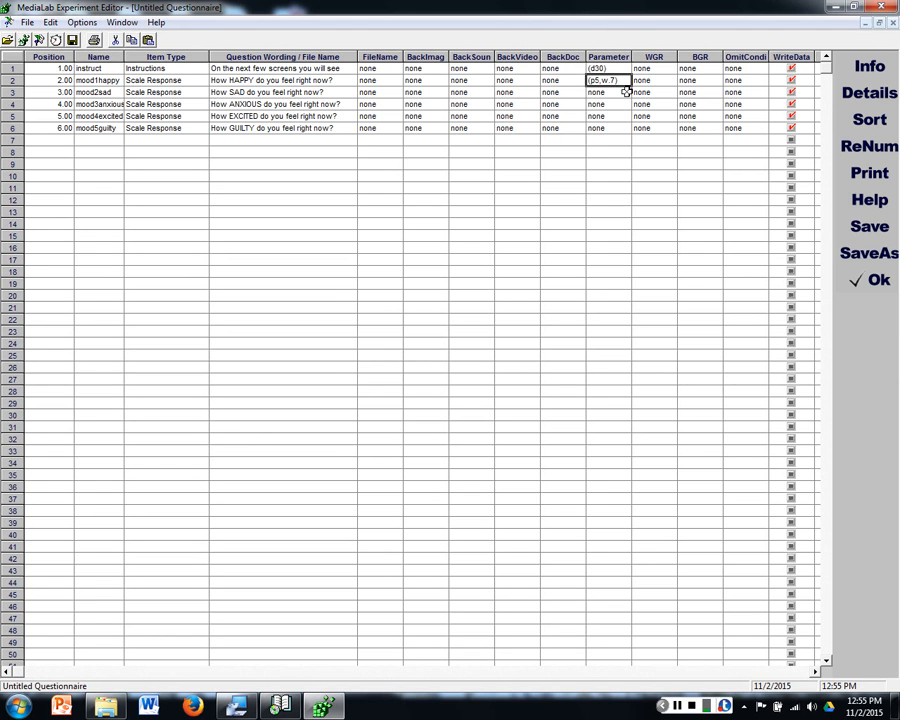
pyautogui.click(622, 91)
pyautogui.write('(p5,w,7)')
pyautogui.click(616, 104)
pyautogui.write('(p5,w,7)')
pyautogui.click(614, 116)
pyautogui.write('(p5,w,7)')
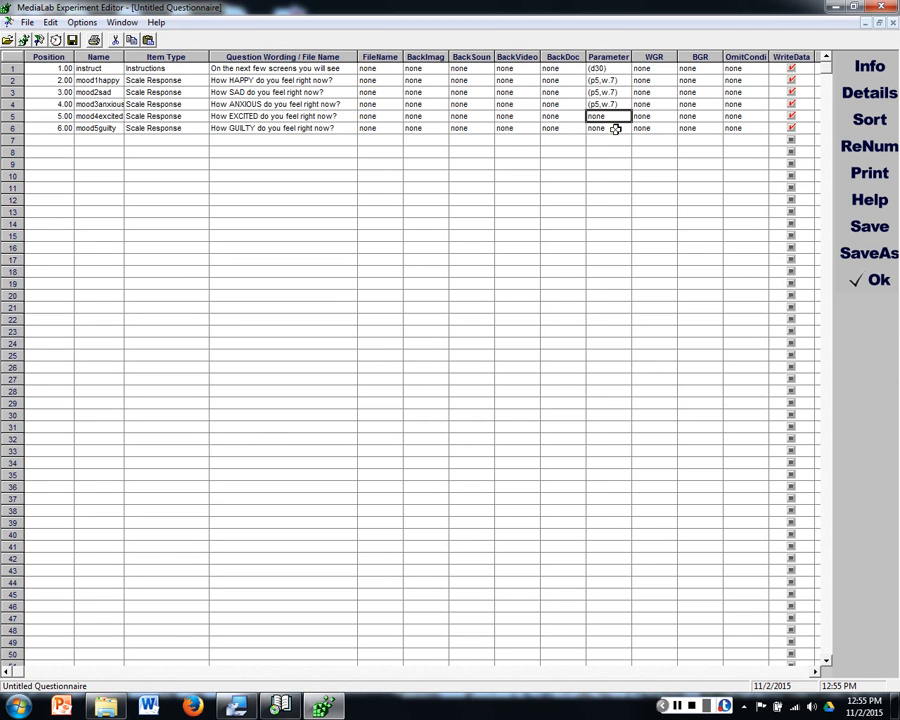
pyautogui.click(614, 128)
pyautogui.write('(p5,w,7)')
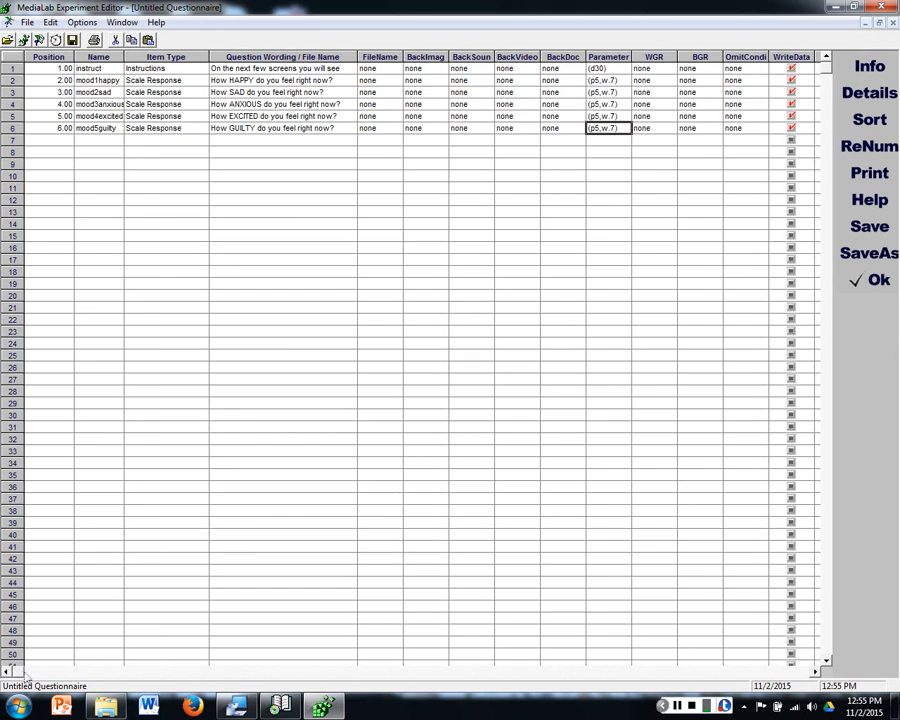
# Step: Examine the mood1happy item's point and text labels in the grid and check the label settings in the mood2sad item's details
pyautogui.moveTo(20, 676); pyautogui.dragTo(350, 680)
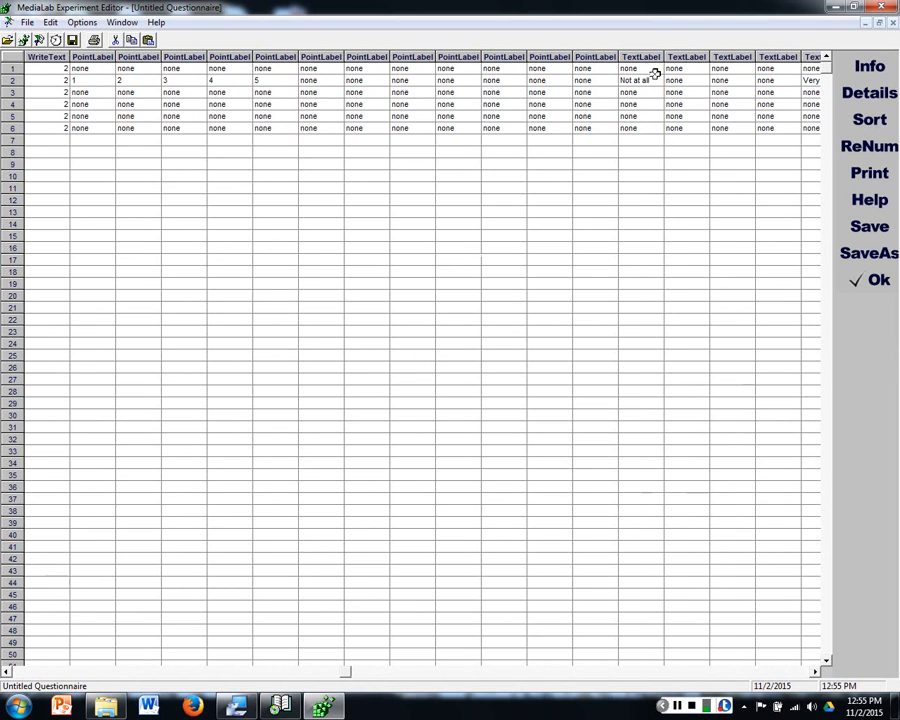
pyautogui.click(686, 80)
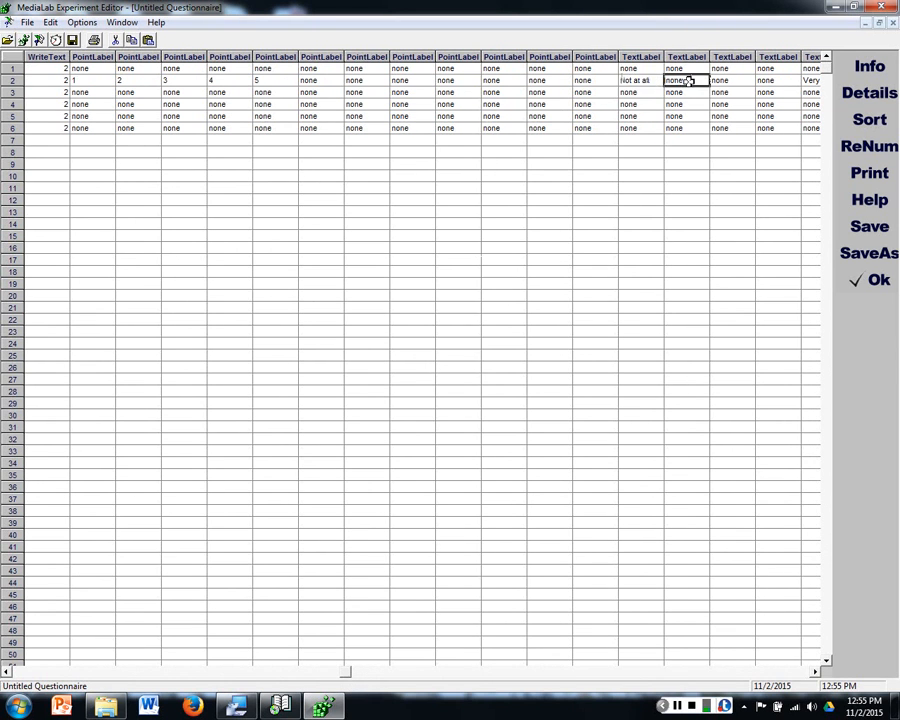
pyautogui.click(750, 81)
pyautogui.click(766, 79)
pyautogui.click(807, 80)
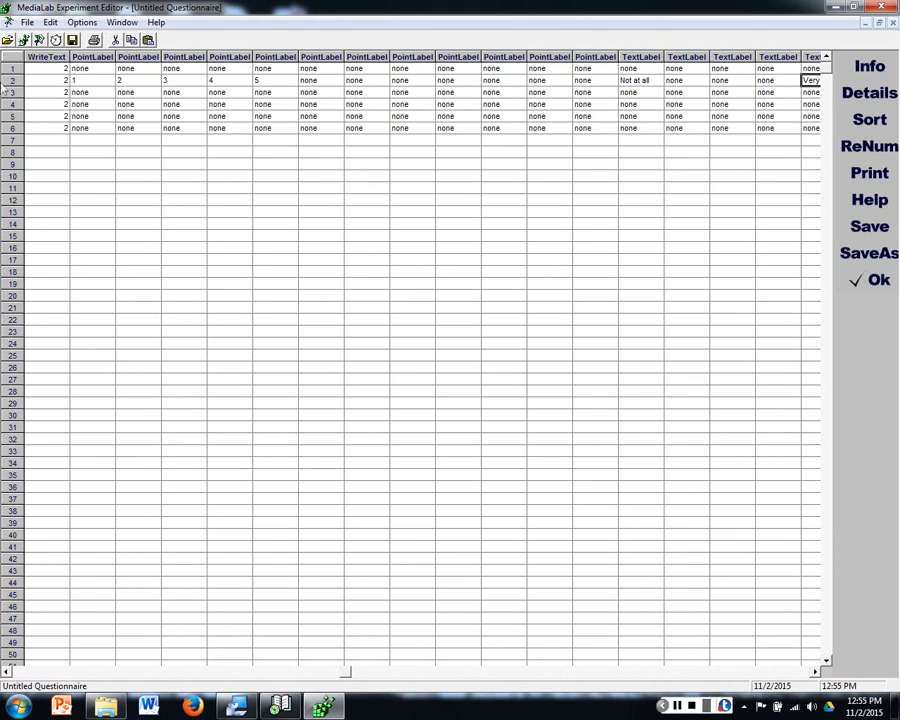
pyautogui.click(92, 79)
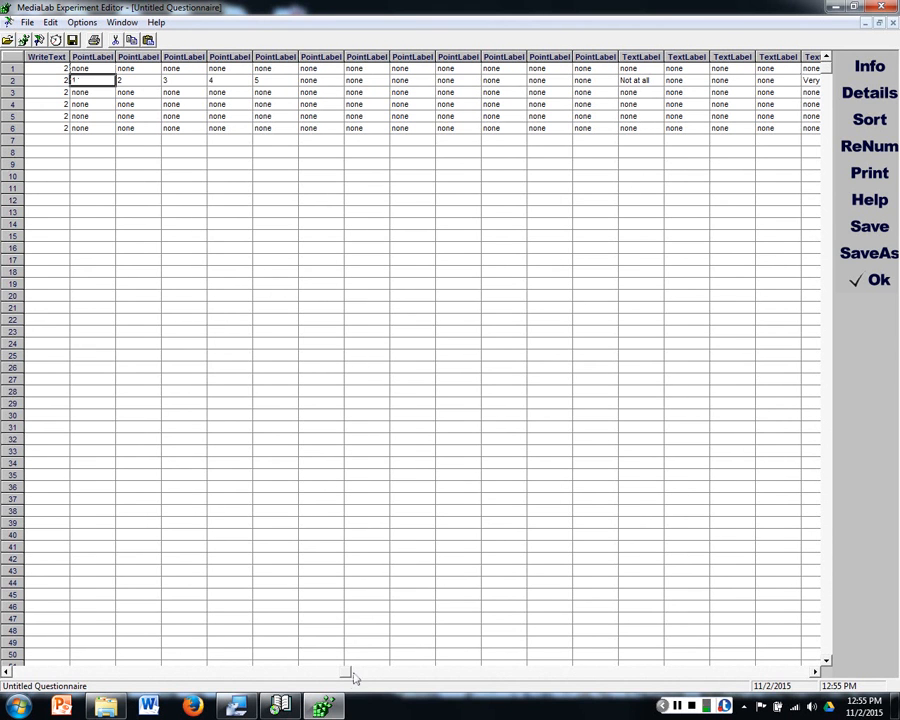
pyautogui.moveTo(347, 674); pyautogui.dragTo(5, 670)
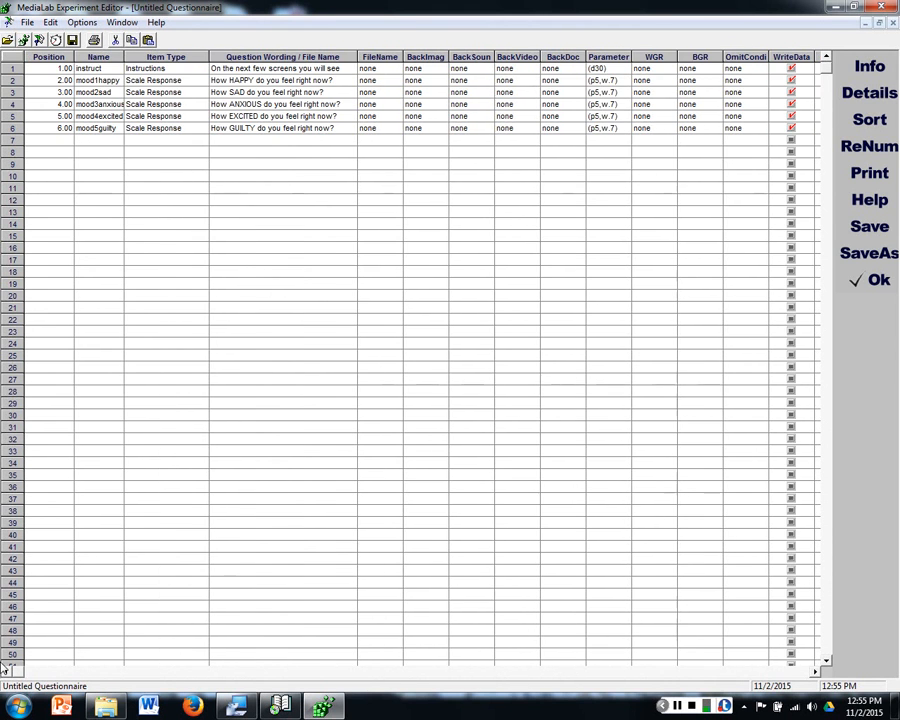
pyautogui.doubleClick(92, 91)
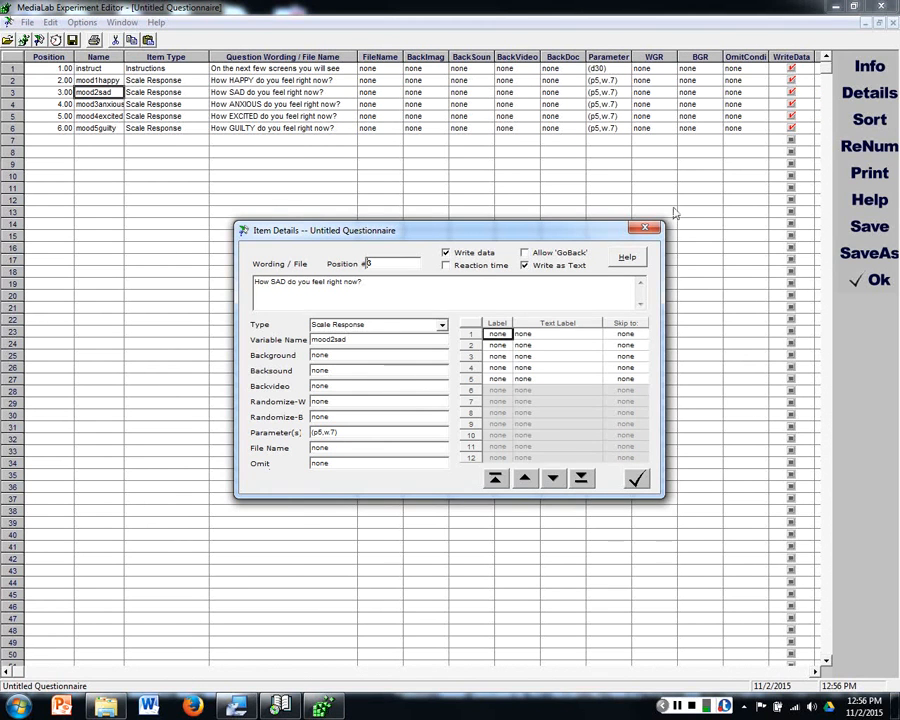
pyautogui.click(647, 228)
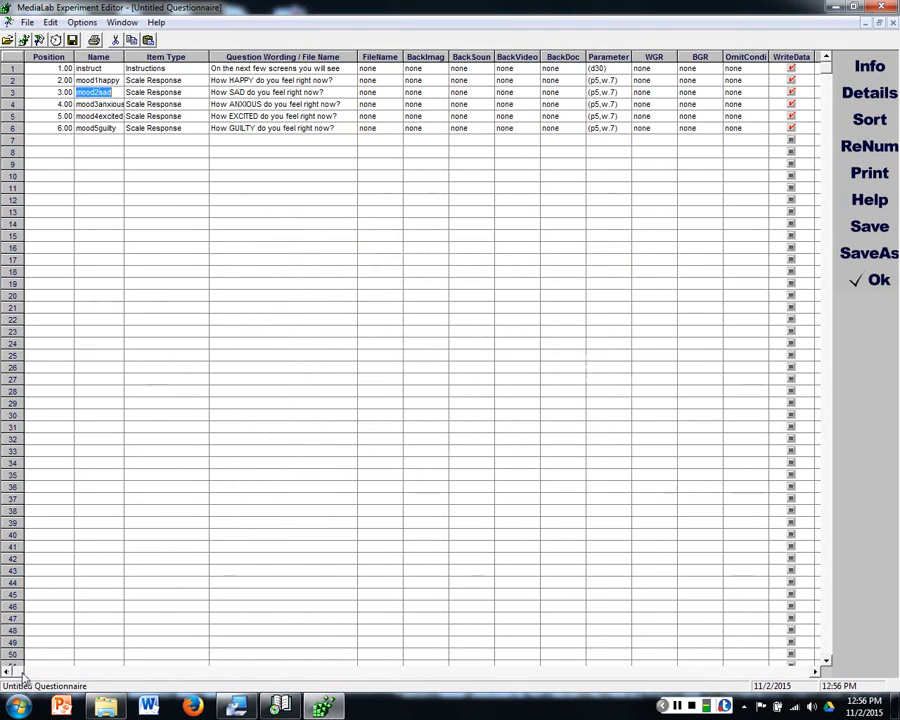
# Step: Copy the mood1happy row's point labels 1 to 5 and text labels "Not at all" and "Very" into rows 3 to 6
pyautogui.moveTo(28, 670); pyautogui.dragTo(360, 677)
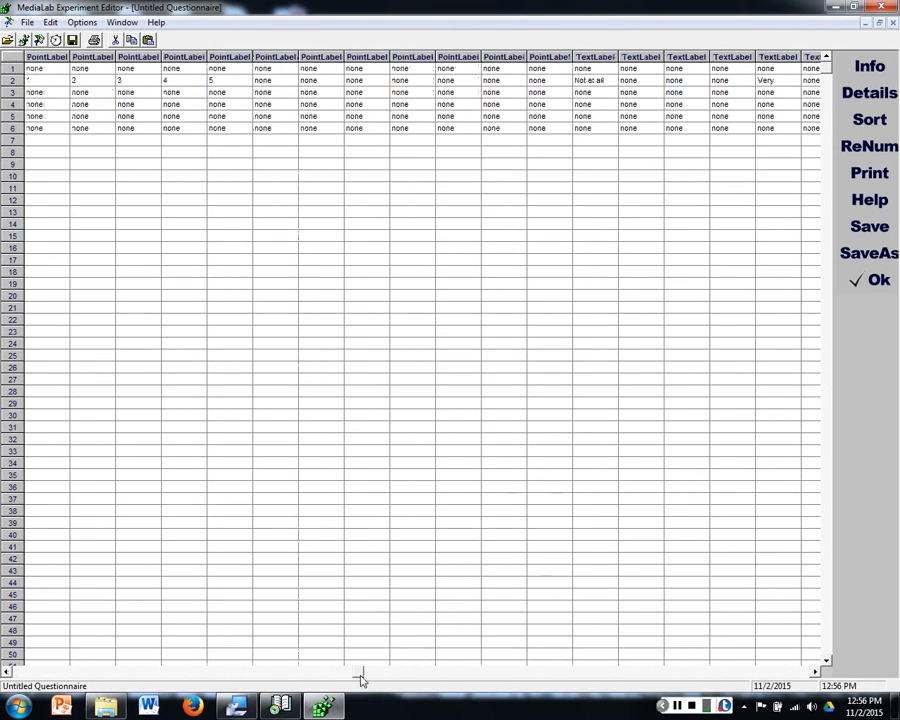
pyautogui.click(48, 80)
pyautogui.moveTo(48, 80); pyautogui.dragTo(767, 82)
pyautogui.hotkey('ctrl', 'c')
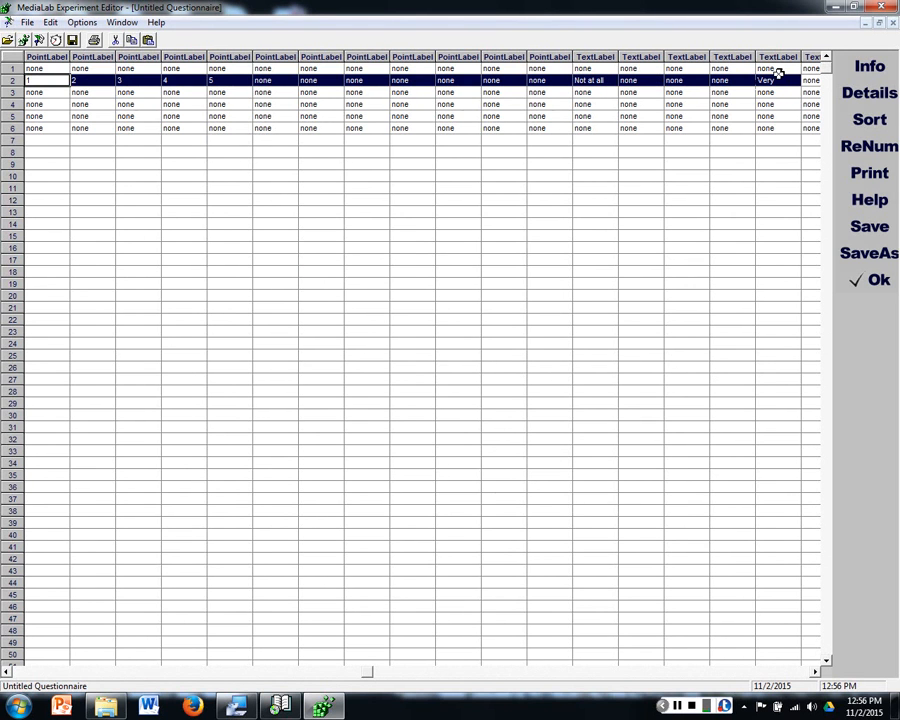
pyautogui.moveTo(778, 74); pyautogui.dragTo(60, 93)
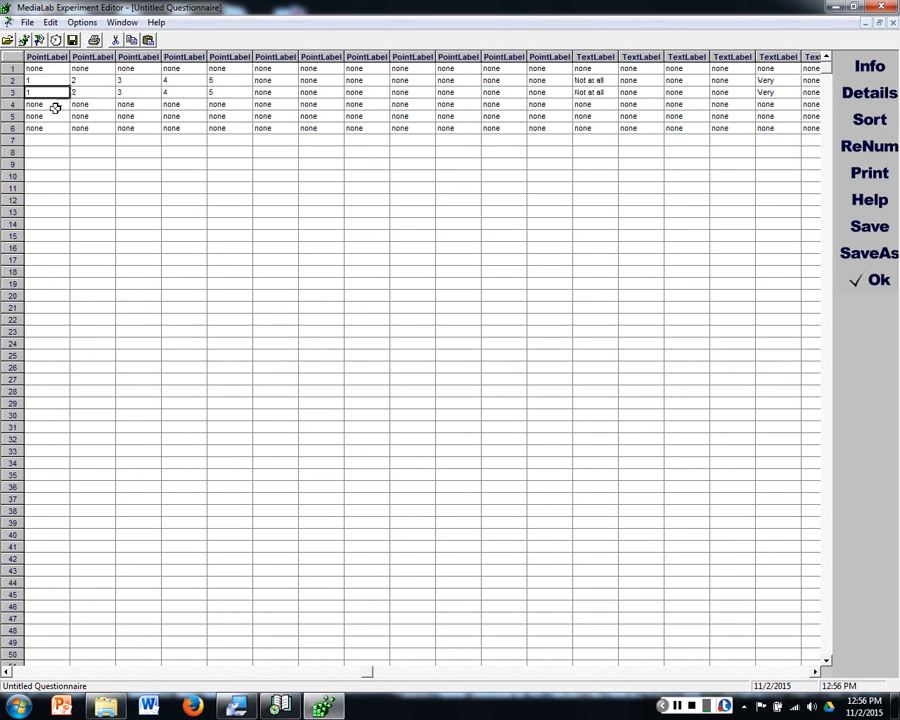
pyautogui.click(56, 106)
pyautogui.hotkey('ctrl', 'v')
pyautogui.click(56, 115)
pyautogui.hotkey('ctrl', 'v')
pyautogui.click(61, 128)
pyautogui.hotkey('ctrl', 'v')
pyautogui.click(265, 209)
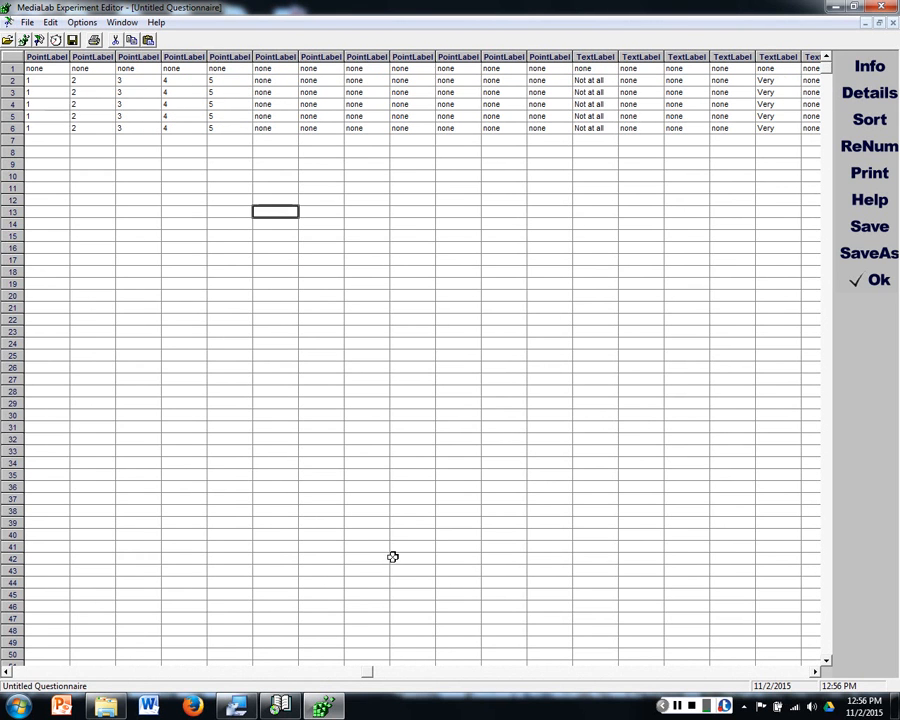
# Step: Set the WGR value to 1 for all five mood items, mood1happy through mood5guilty
pyautogui.moveTo(367, 672); pyautogui.dragTo(2, 628)
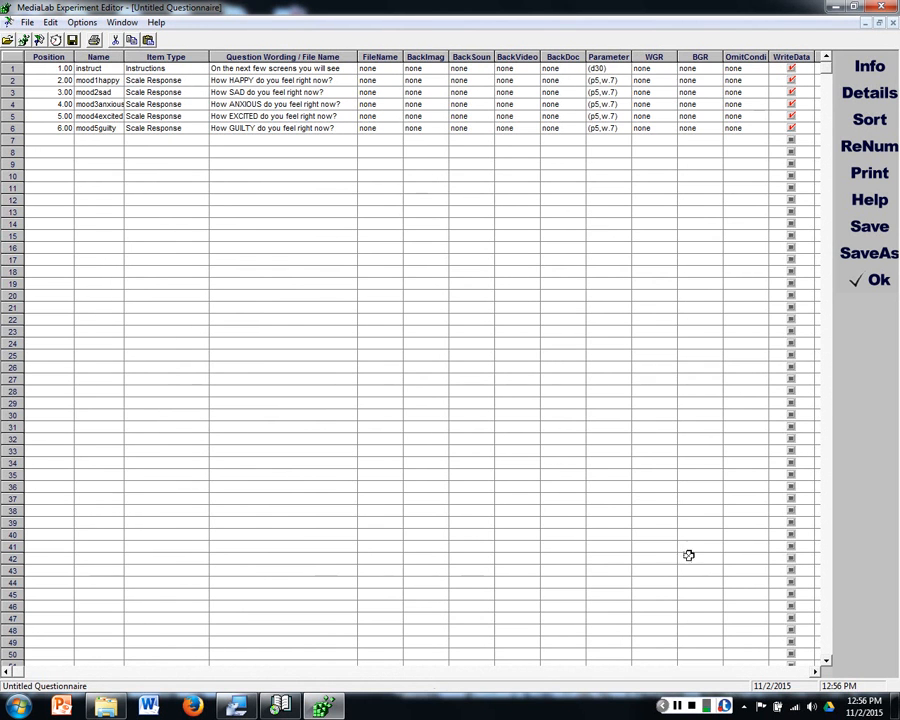
pyautogui.moveTo(30, 673); pyautogui.dragTo(213, 688)
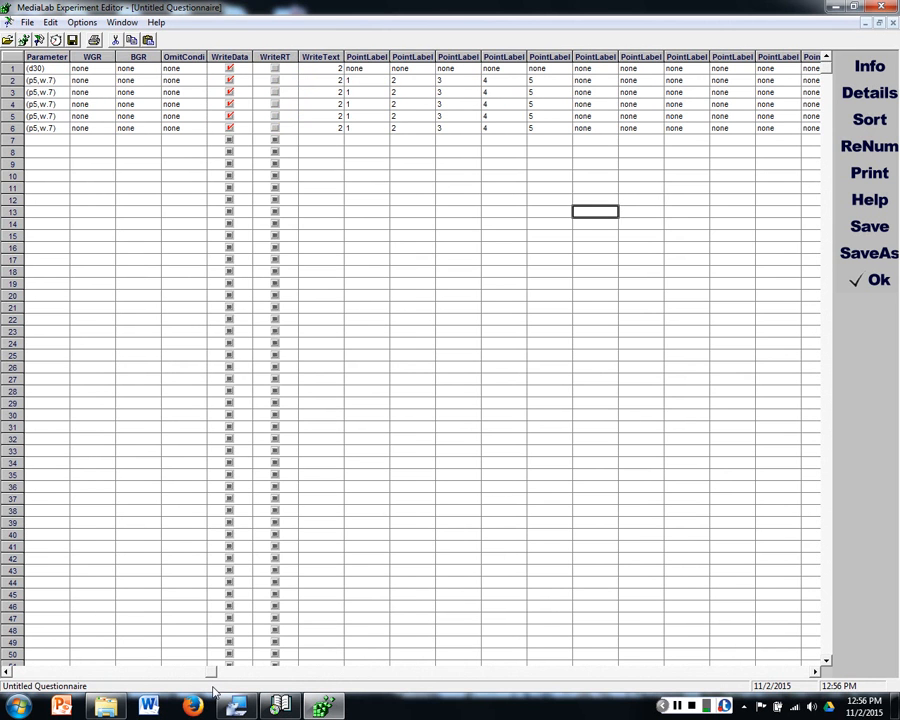
pyautogui.moveTo(213, 688); pyautogui.dragTo(8, 671)
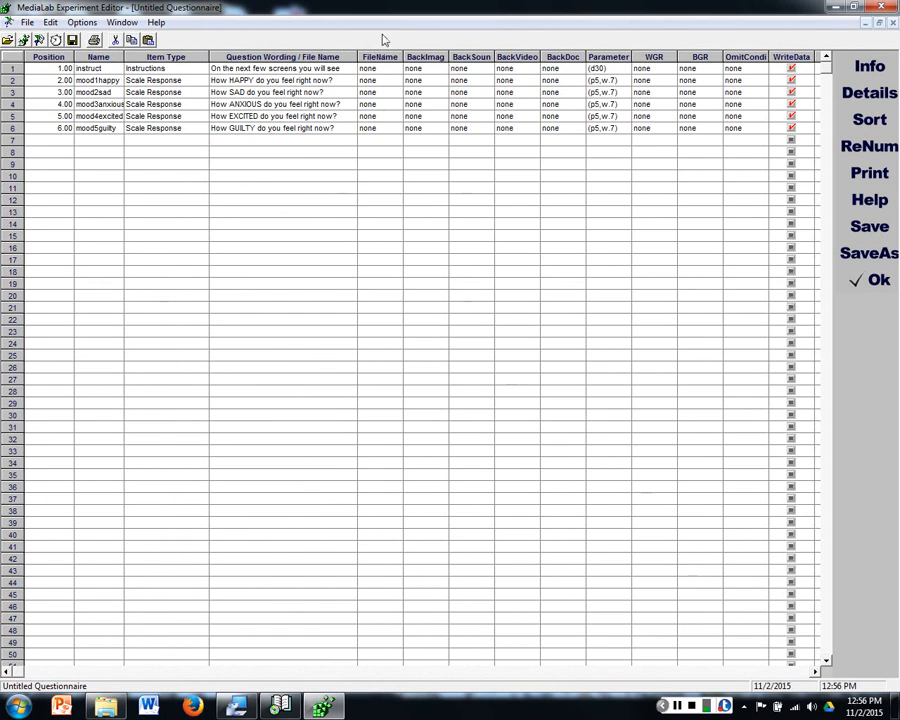
pyautogui.click(651, 80)
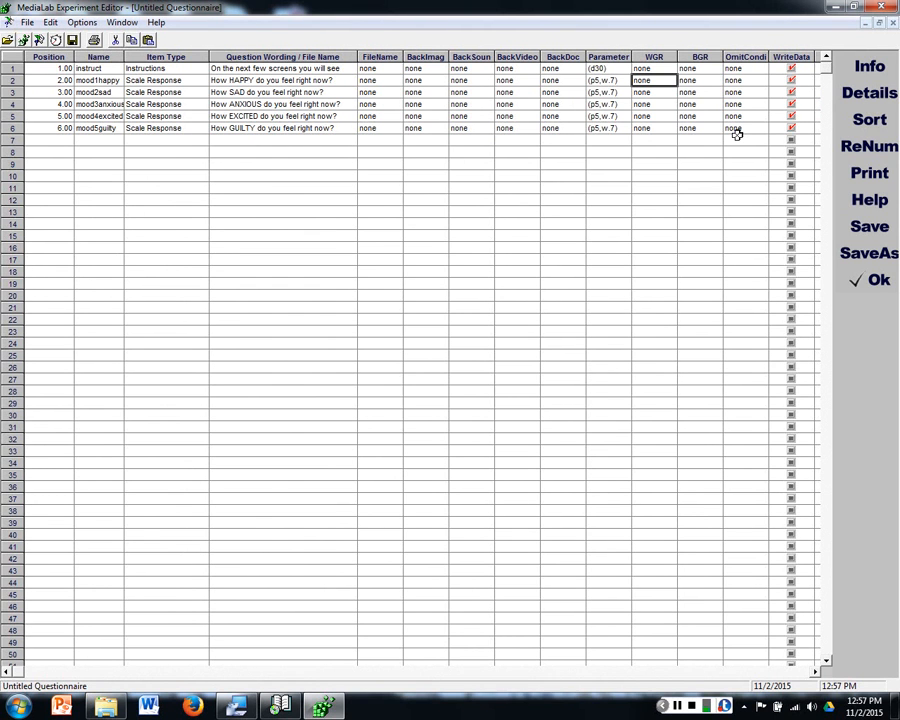
pyautogui.write('1')
pyautogui.press('Down')
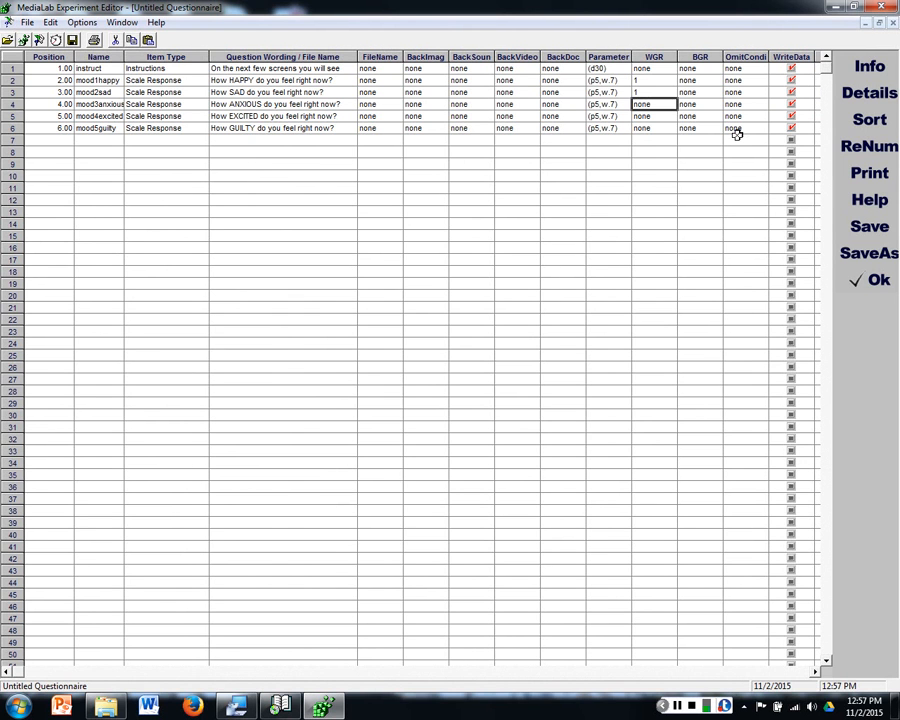
pyautogui.write('1')
pyautogui.press('Down')
pyautogui.write('1')
pyautogui.press('Down')
pyautogui.write('1')
pyautogui.press('Down')
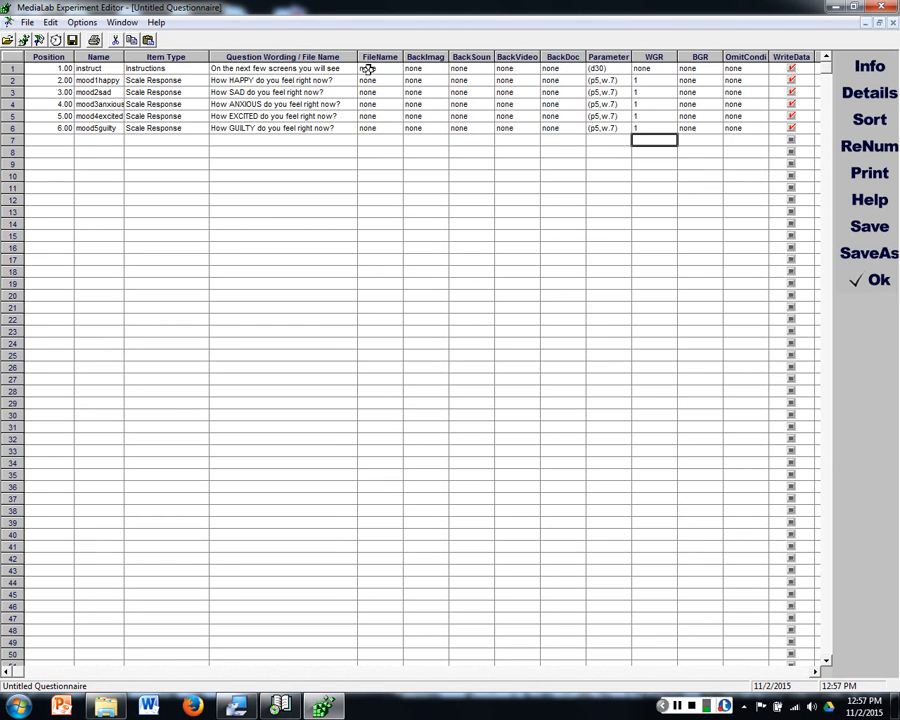
pyautogui.click(659, 68)
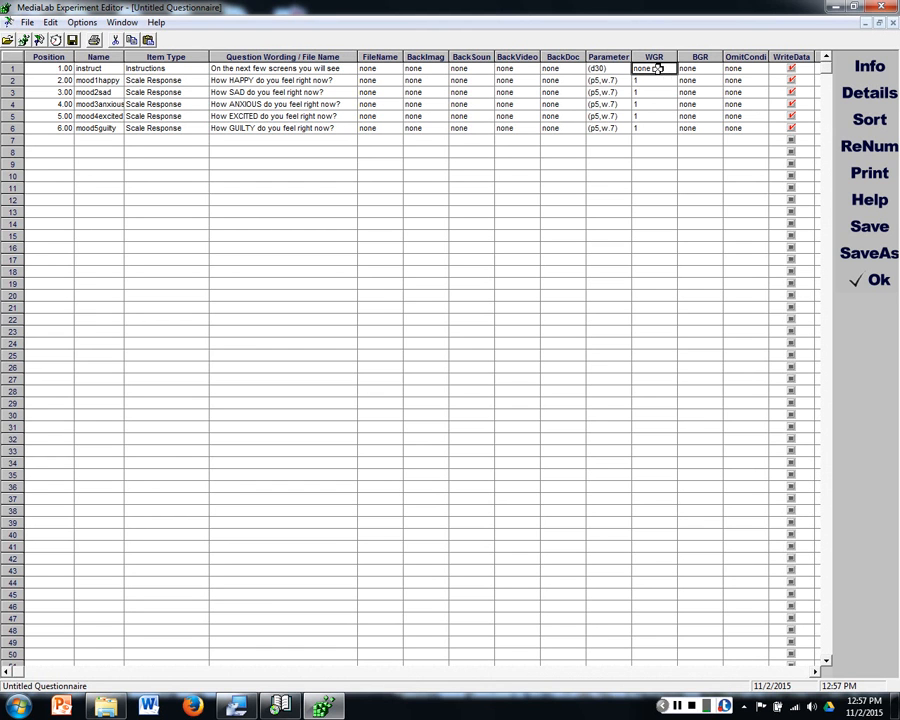
pyautogui.click(669, 82)
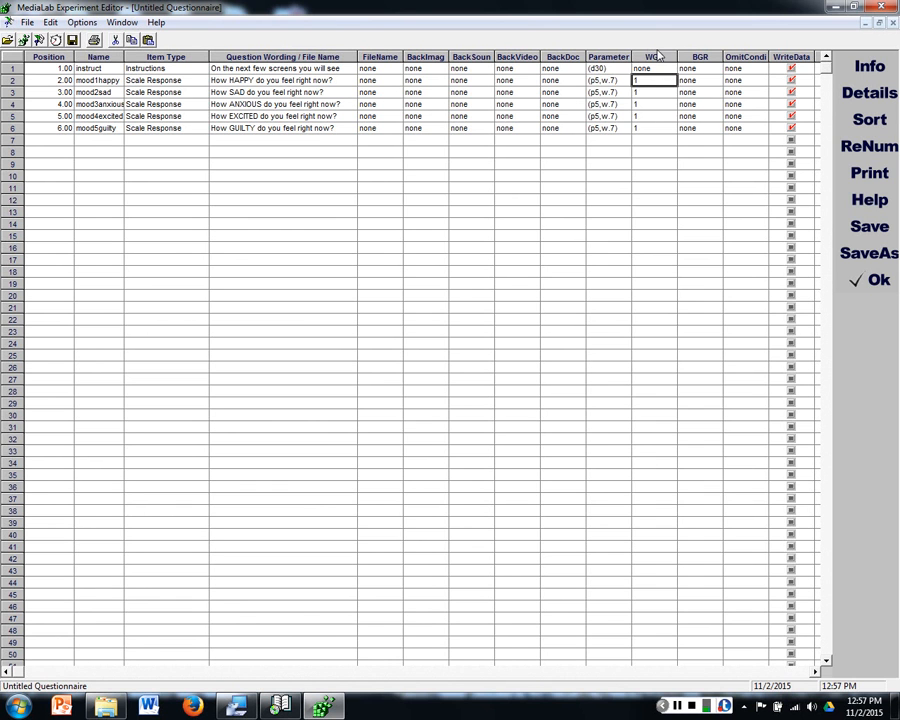
pyautogui.click(655, 56)
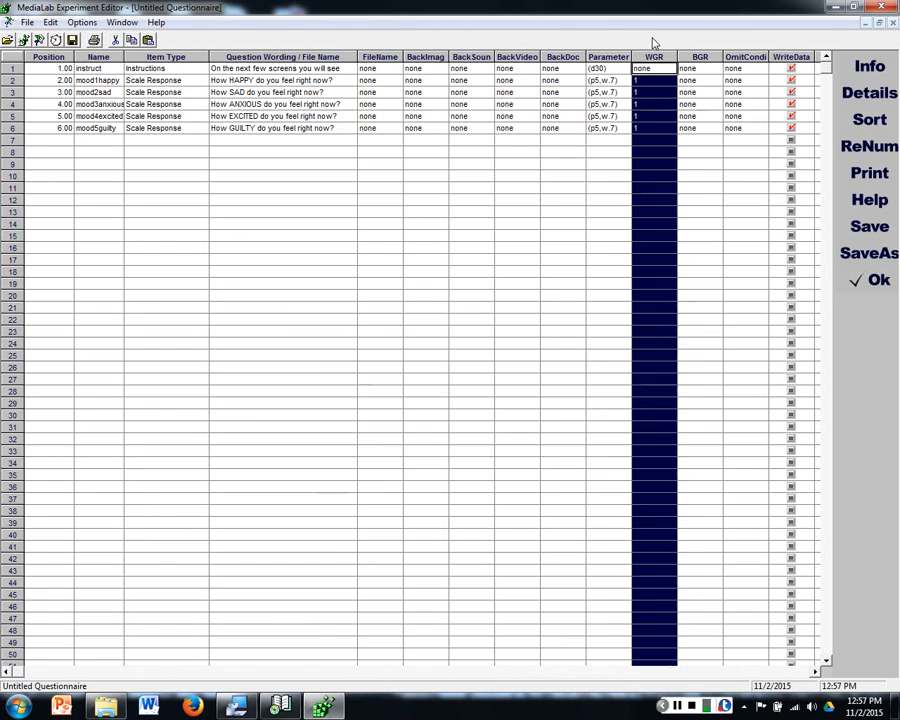
pyautogui.moveTo(669, 83); pyautogui.dragTo(665, 126)
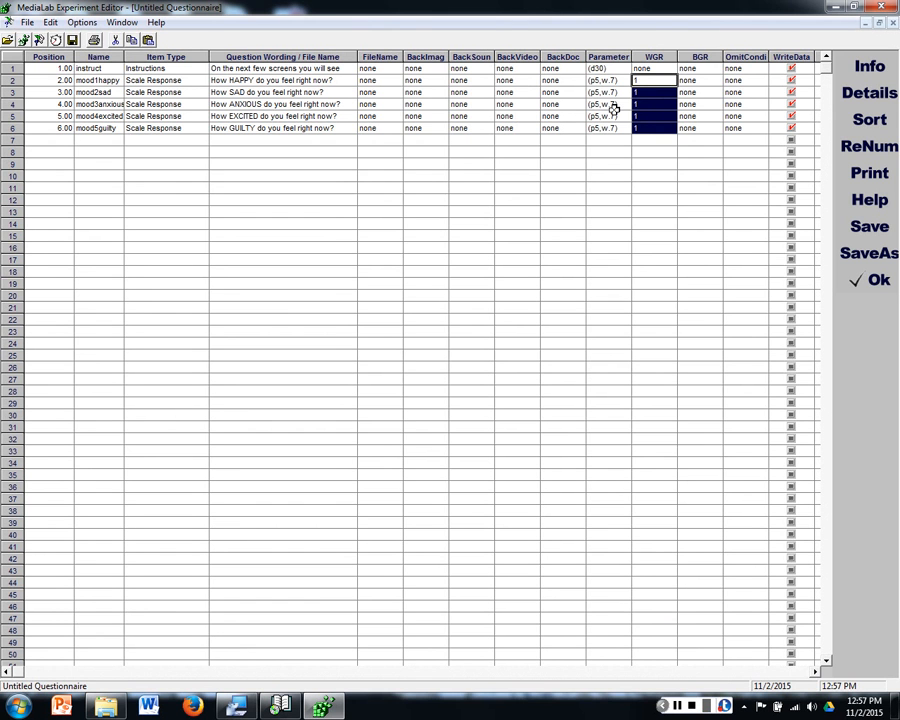
pyautogui.click(688, 92)
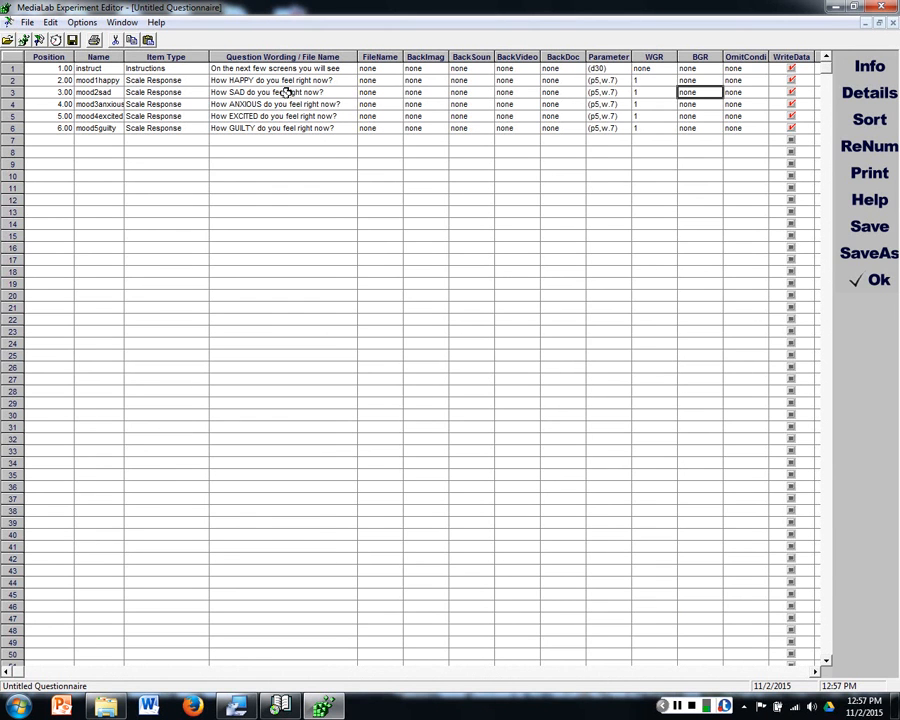
# Step: Try adding an Image File item in row 7 and browse the Pictures library for its file
pyautogui.click(190, 140)
pyautogui.click(203, 141)
pyautogui.click(171, 223)
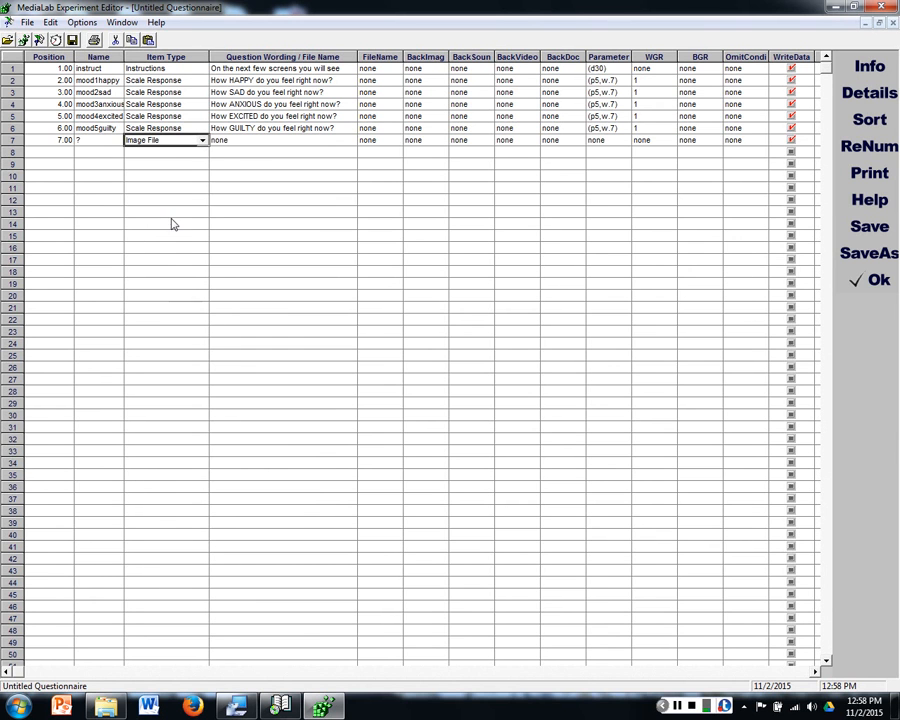
pyautogui.click(242, 141)
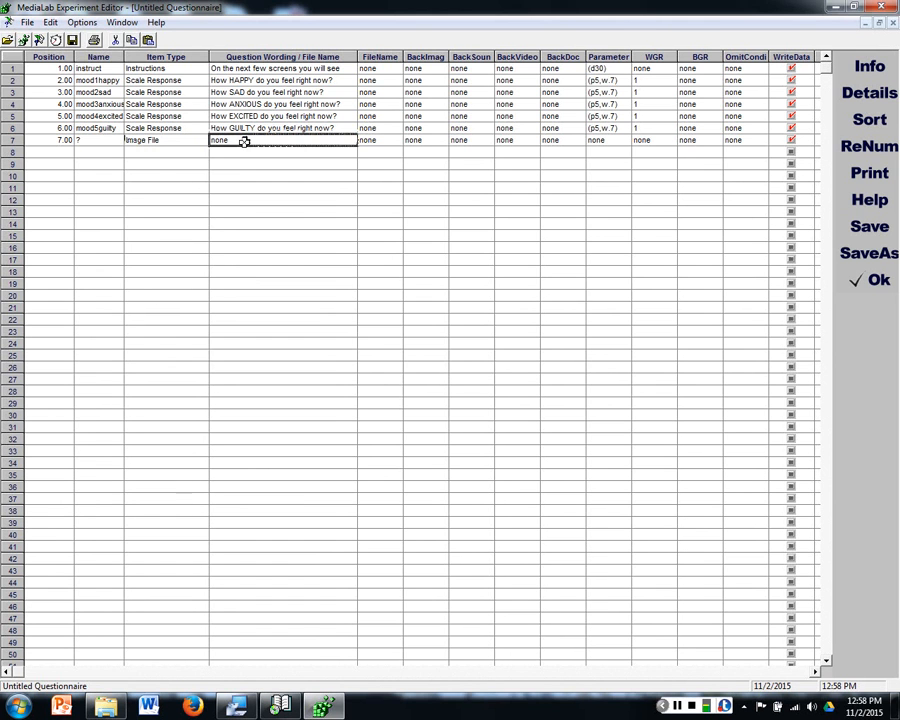
pyautogui.doubleClick(245, 147)
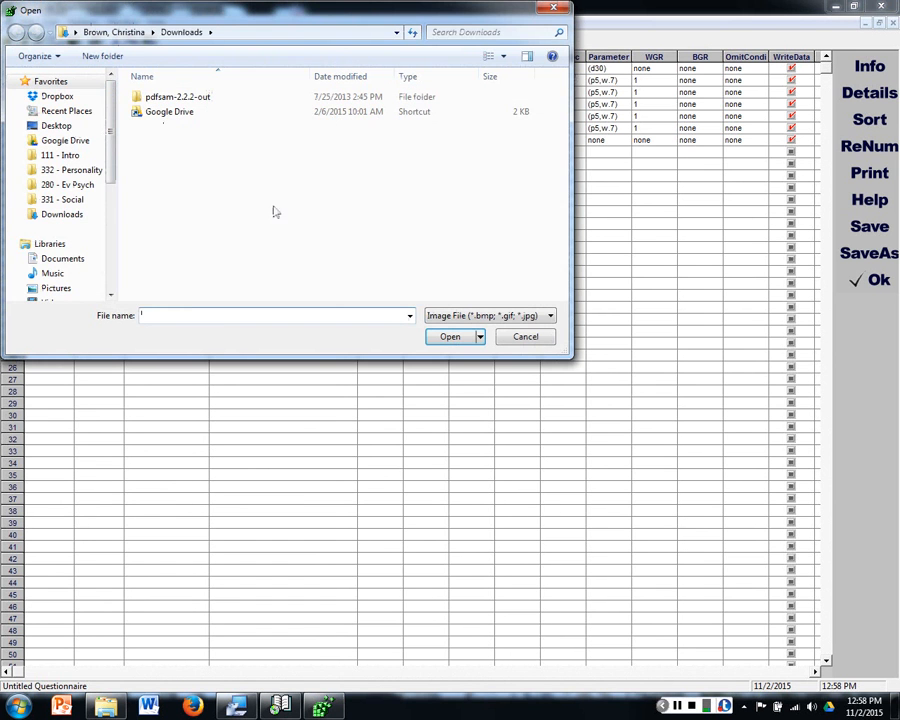
pyautogui.click(72, 286)
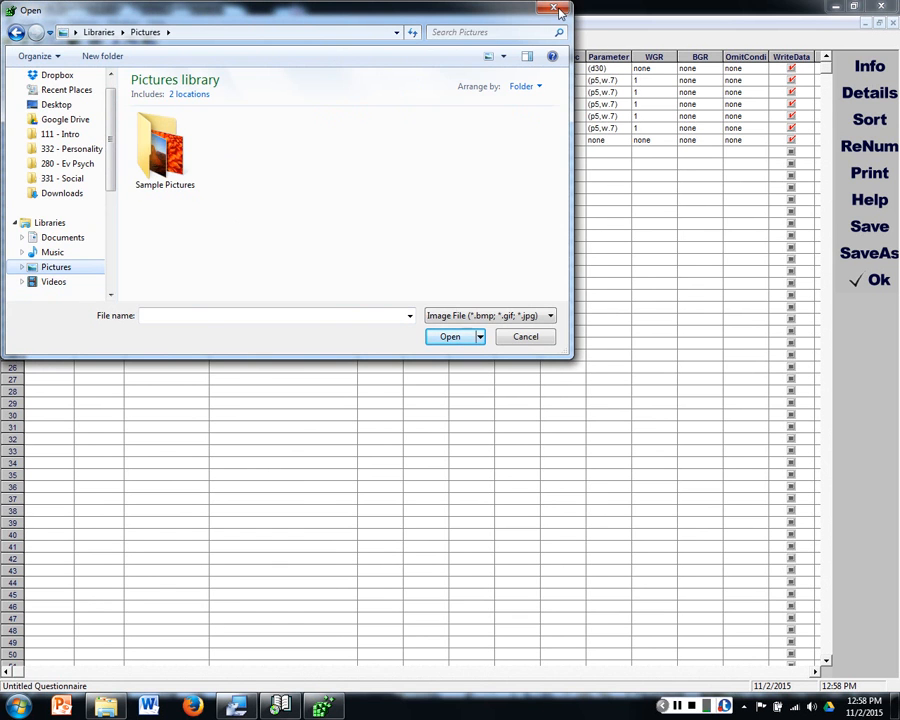
pyautogui.press('Escape')
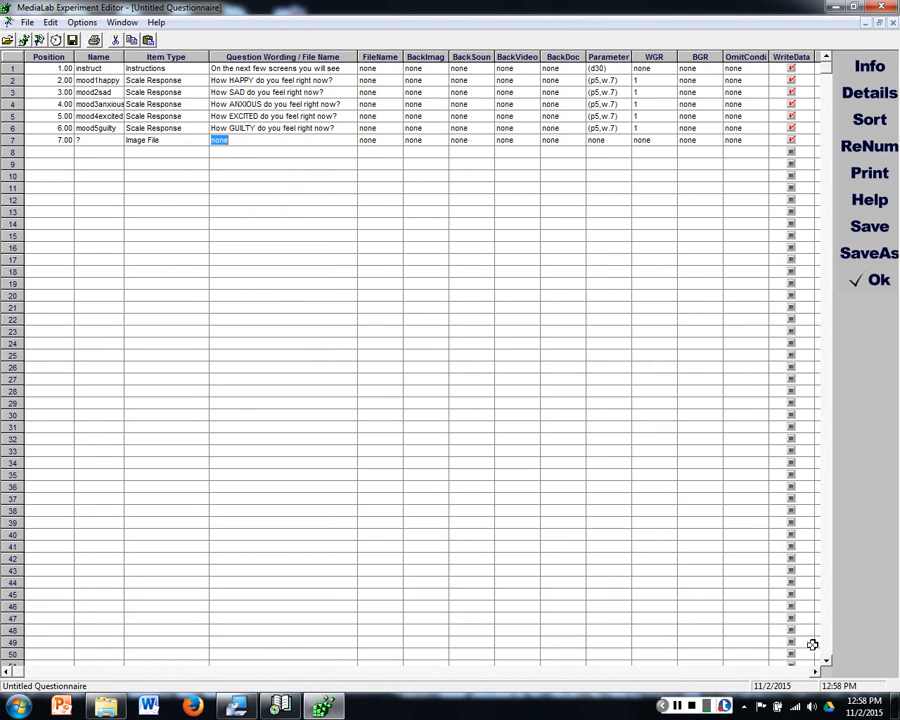
# Step: Make the item in row 7 a Scale Response
pyautogui.click(198, 140)
pyautogui.click(203, 140)
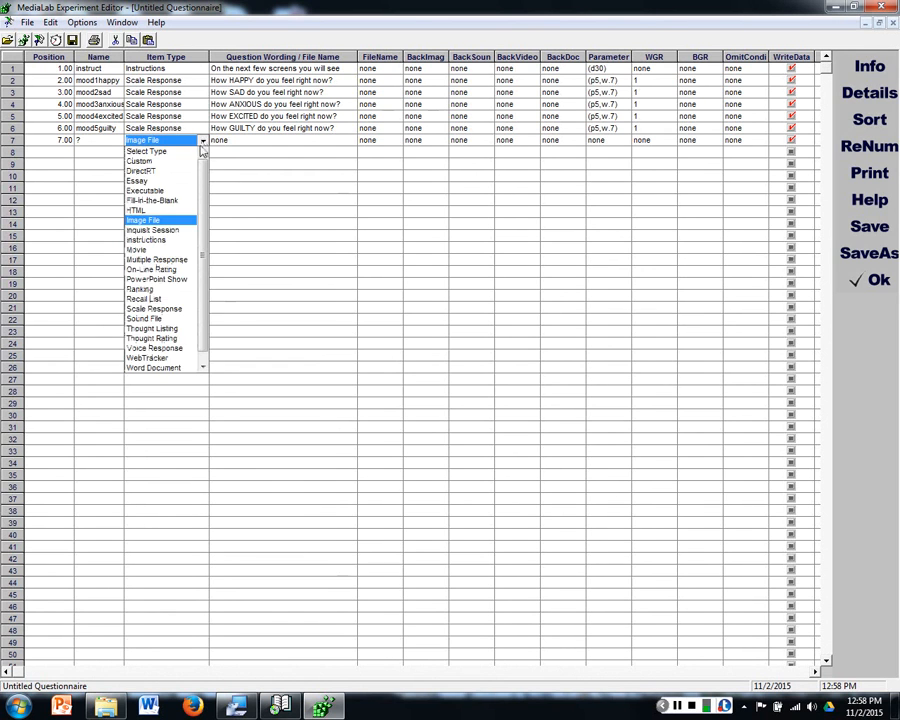
pyautogui.click(176, 309)
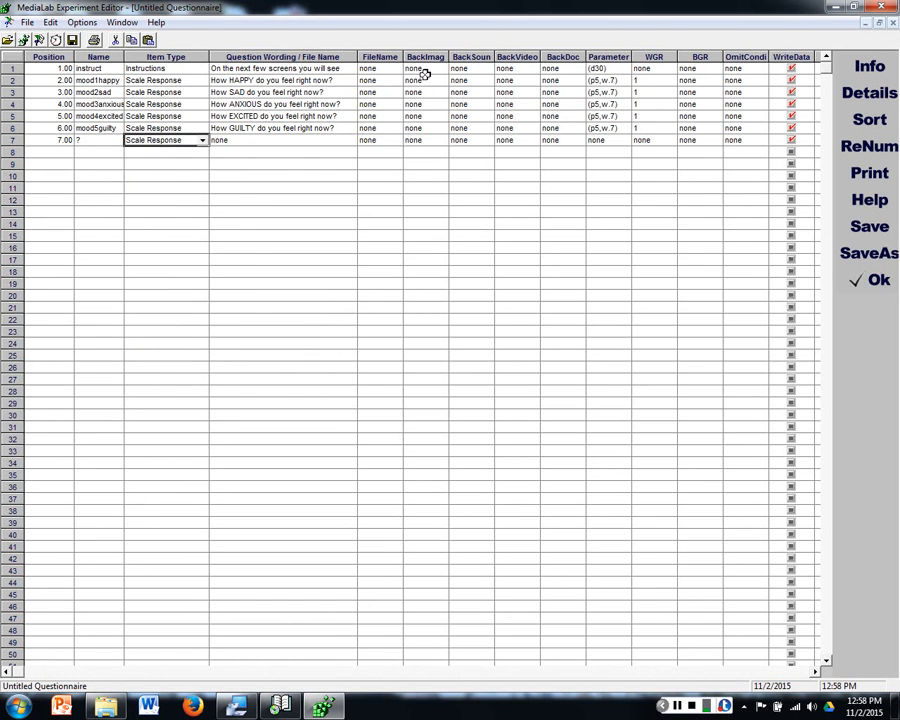
# Step: Choose the Desert picture from the Sample Pictures folder as the row 7 item's background image
pyautogui.click(425, 140)
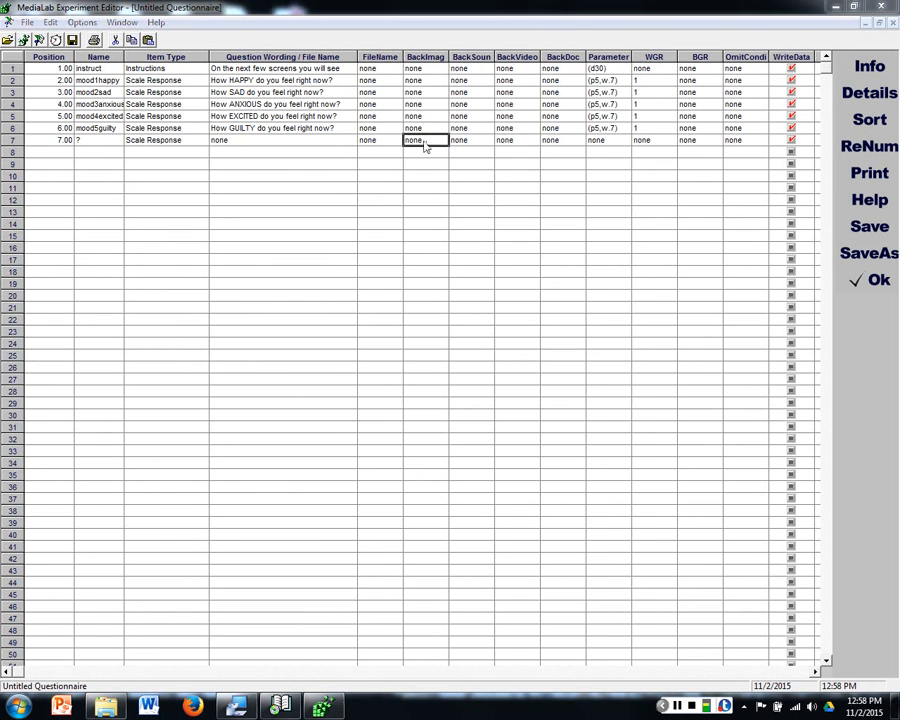
pyautogui.doubleClick(425, 141)
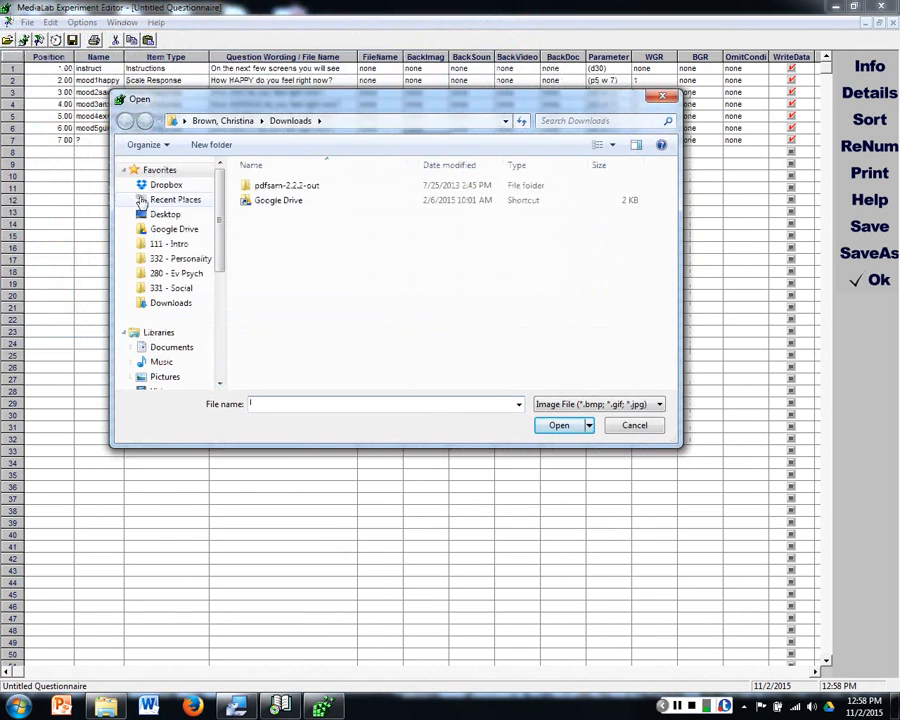
pyautogui.click(172, 376)
pyautogui.doubleClick(287, 255)
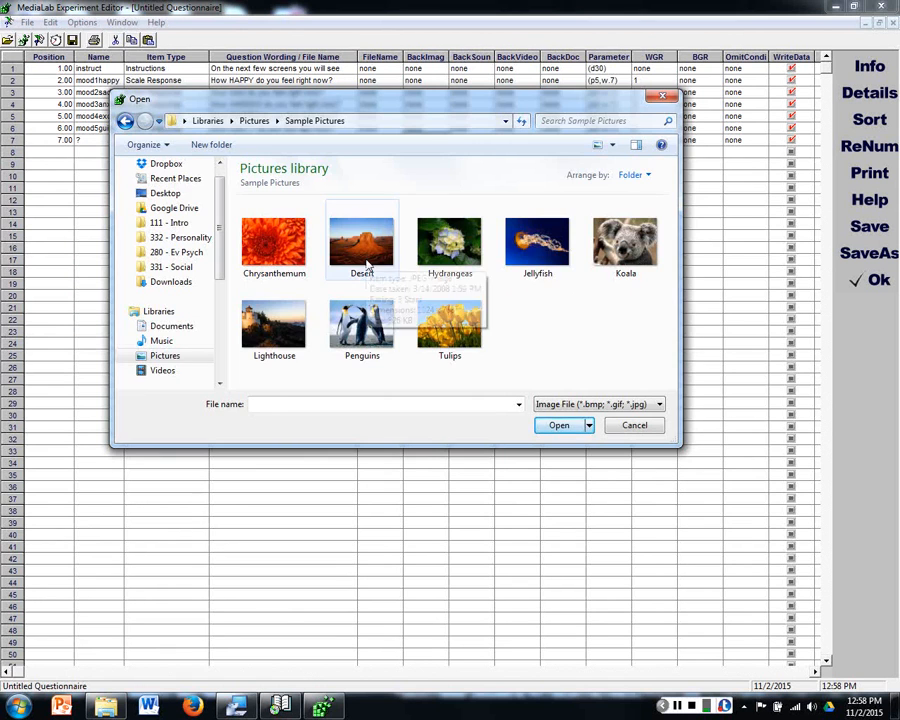
pyautogui.doubleClick(367, 262)
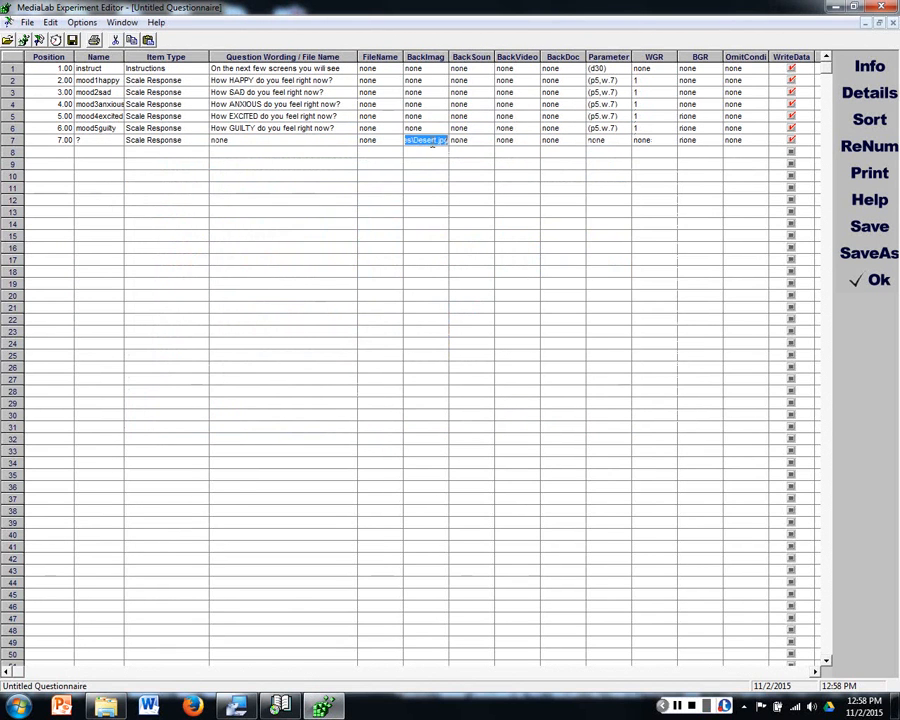
pyautogui.press('Return')
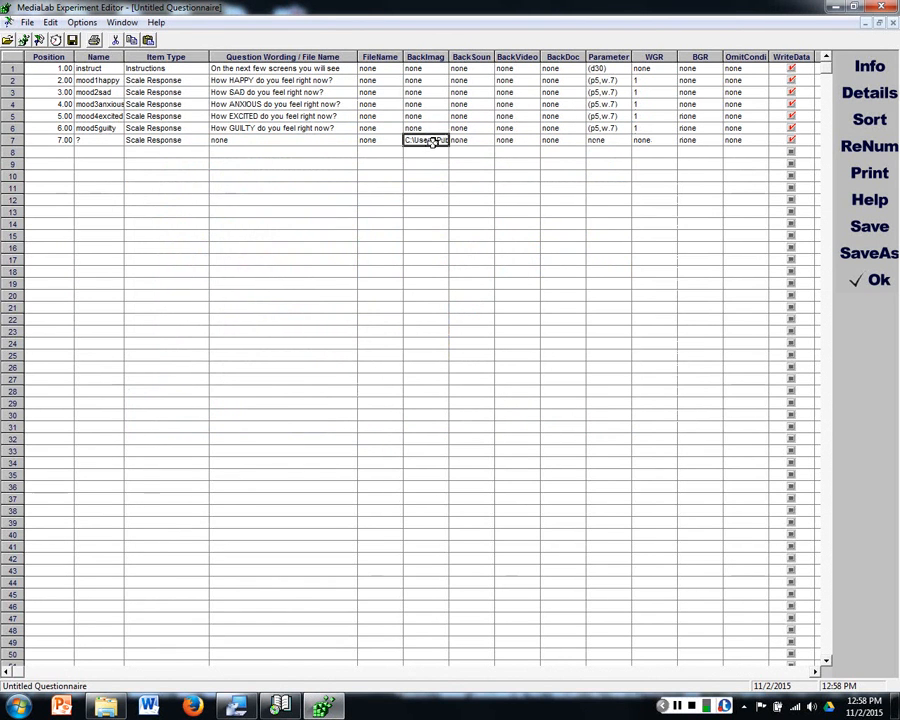
# Step: Enter the wording "How much do you like this image?" for the item in row 7
pyautogui.click(335, 142)
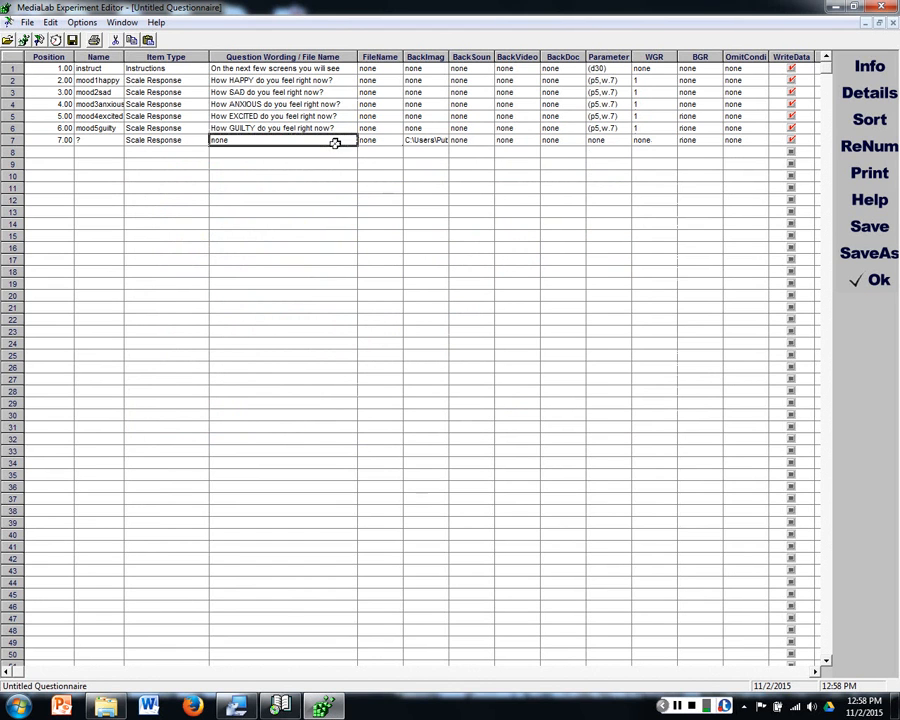
pyautogui.write('How much')
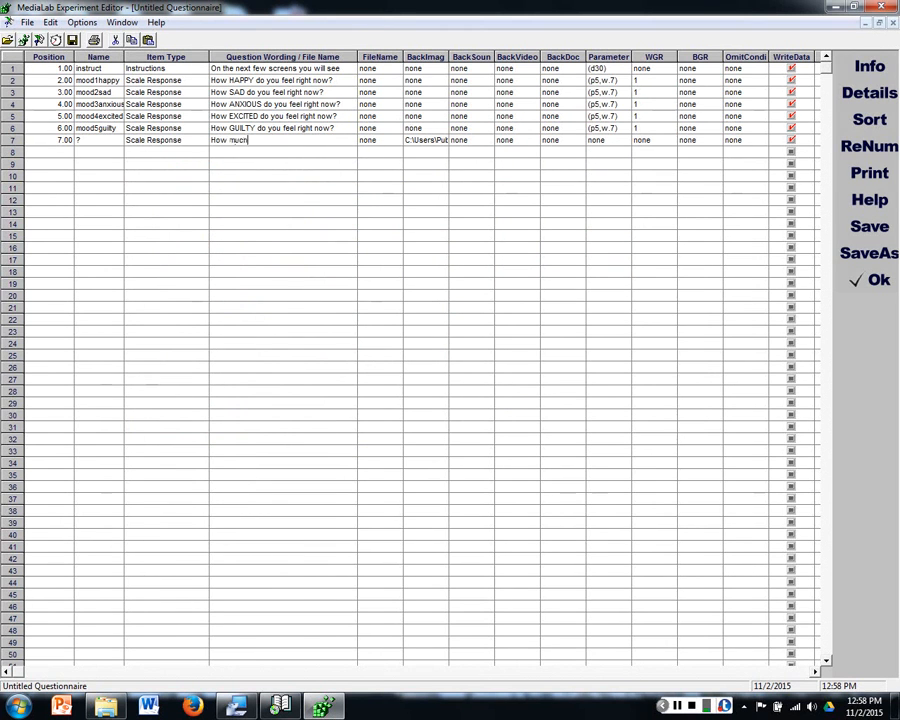
pyautogui.write(' do you like this image?')
pyautogui.click(328, 187)
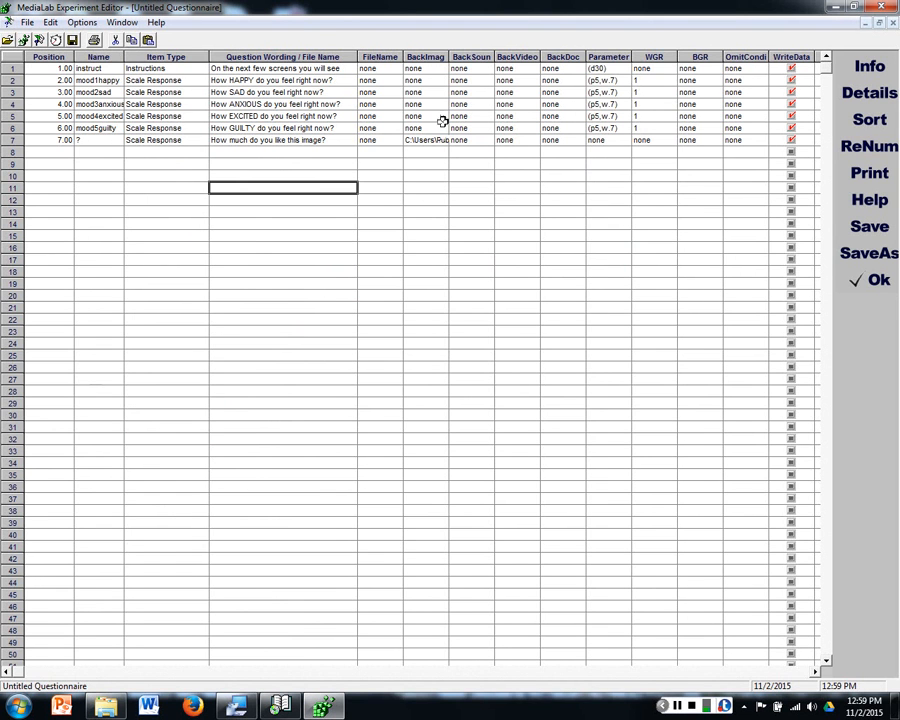
# Step: Widen the BackImage column and strip the folder path from row 7's background image, leaving only Desert.jpg
pyautogui.moveTo(449, 58); pyautogui.dragTo(621, 60)
pyautogui.click(545, 140)
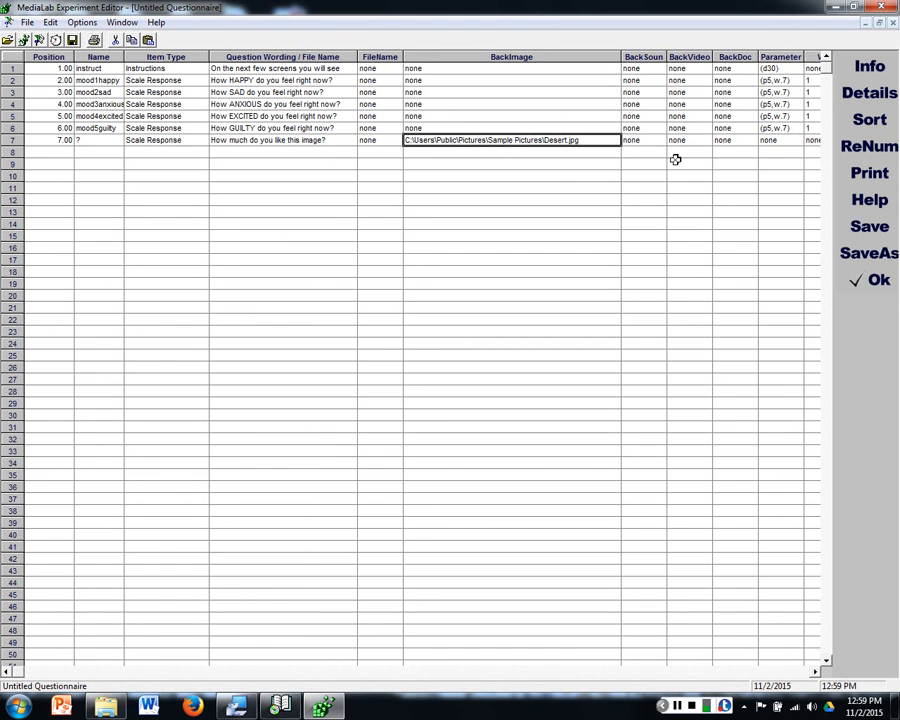
pyautogui.doubleClick(548, 138)
pyautogui.click(665, 97)
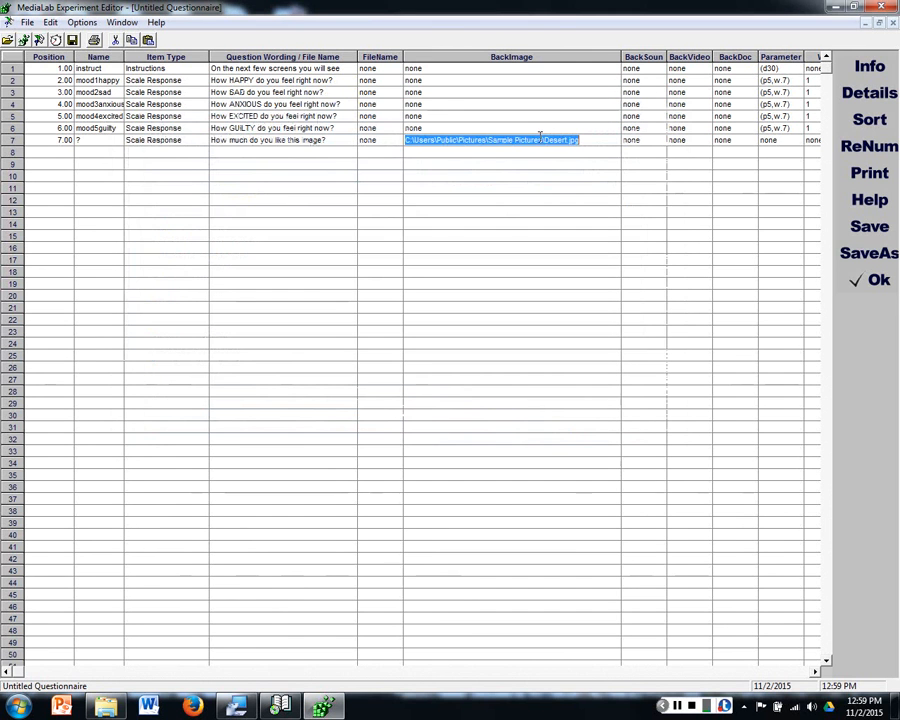
pyautogui.moveTo(544, 139); pyautogui.dragTo(406, 140)
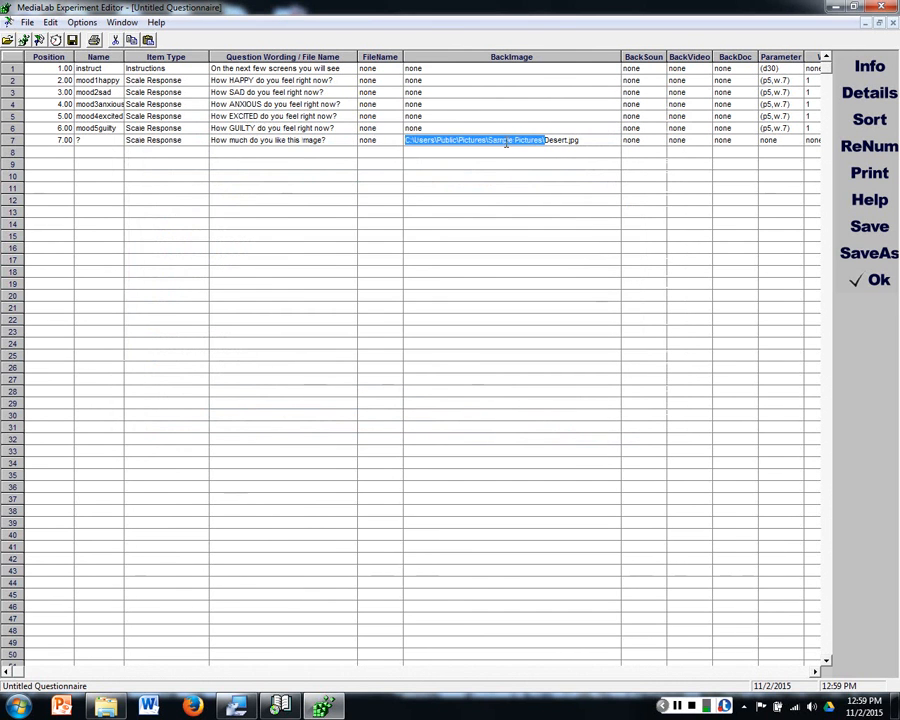
pyautogui.press('BackSpace')
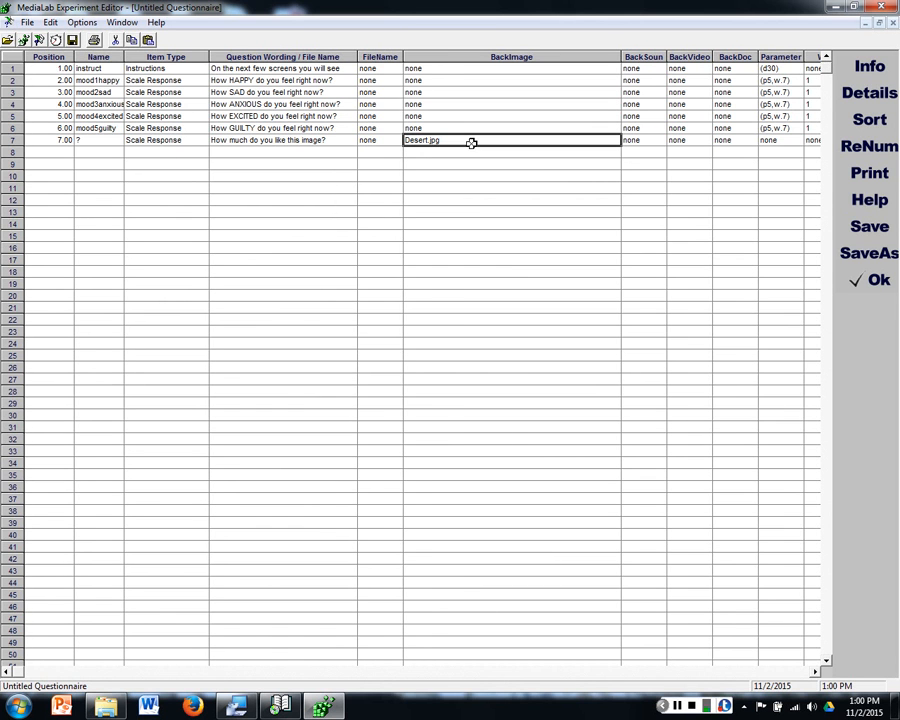
pyautogui.click(455, 156)
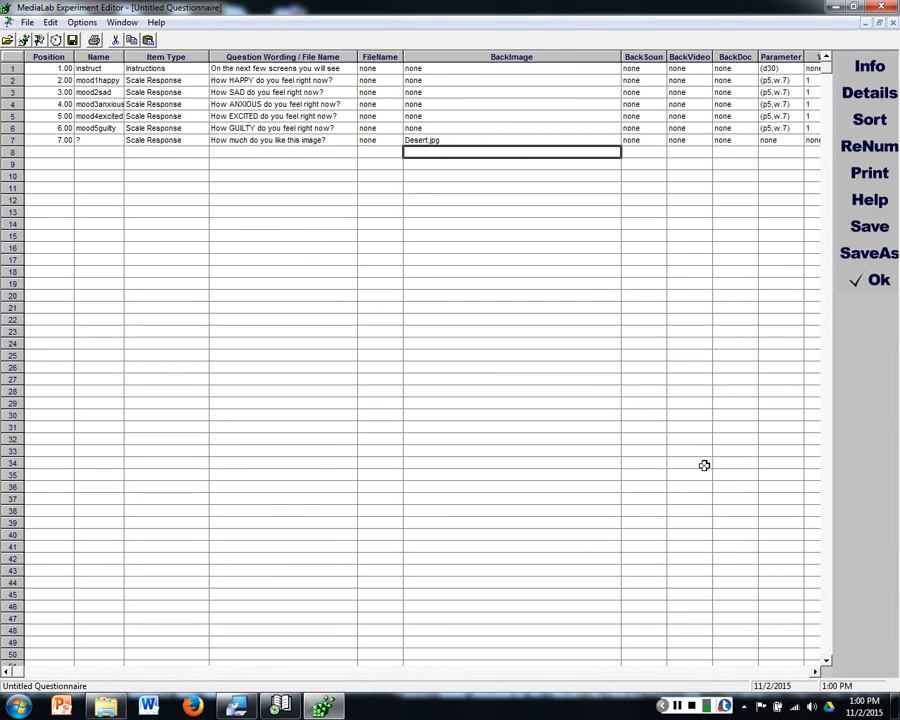
pyautogui.click(679, 707)
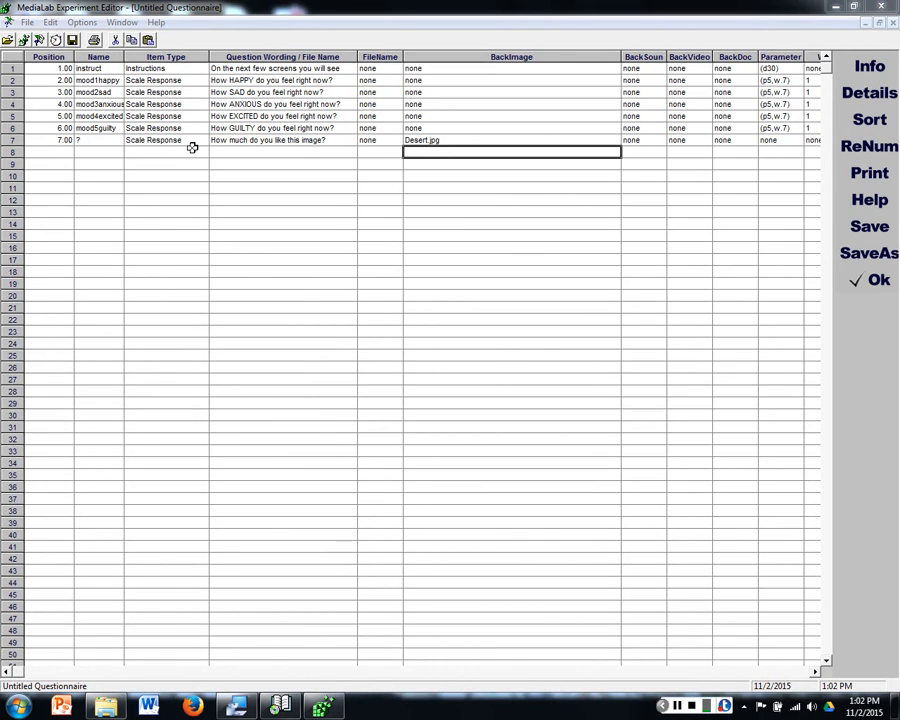
# Step: Name the row 7 item image1desert
pyautogui.click(101, 140)
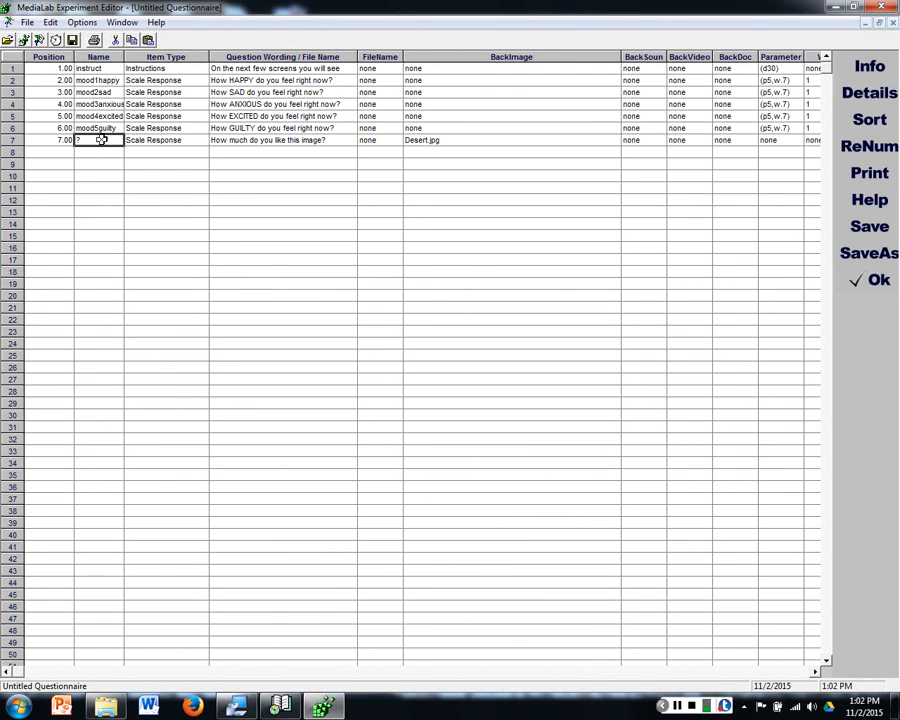
pyautogui.write('image1')
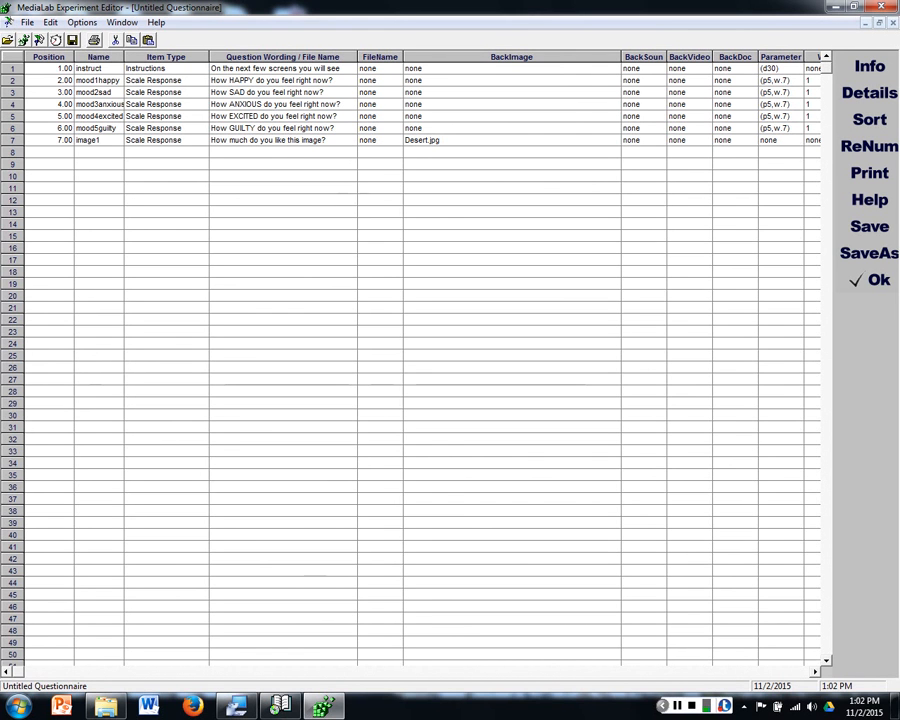
pyautogui.write('desert')
pyautogui.click(140, 176)
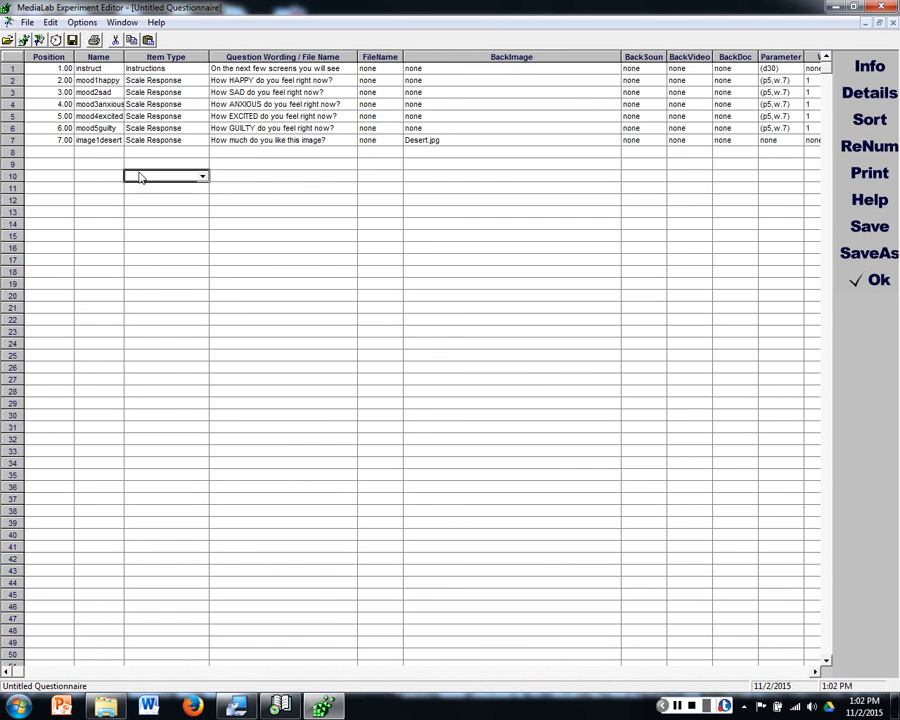
# Step: Set the parameter of the image1desert item to (p7) in its item details
pyautogui.doubleClick(106, 139)
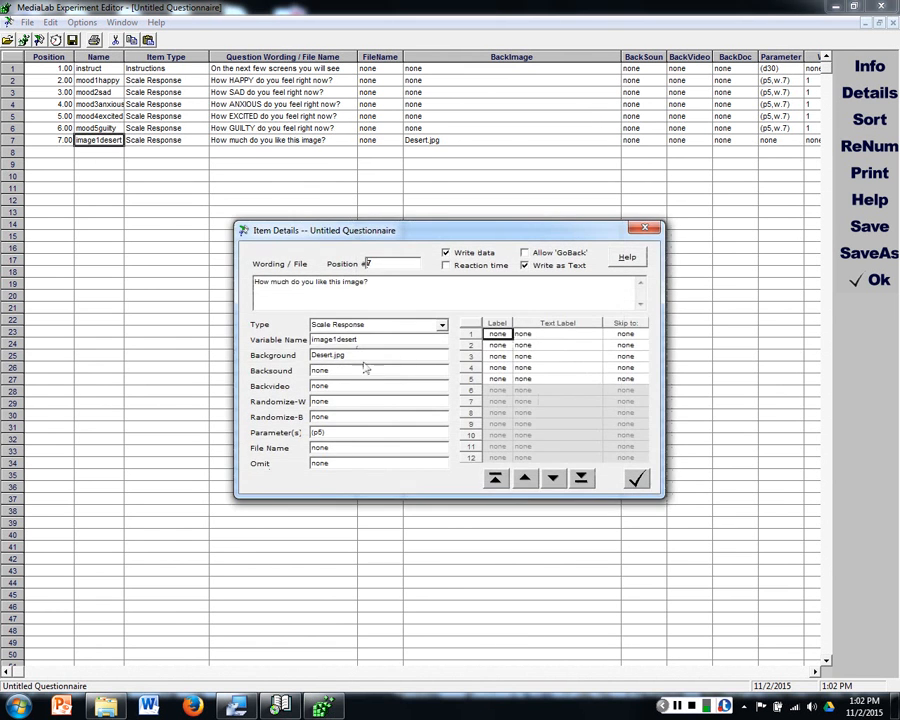
pyautogui.moveTo(317, 433); pyautogui.dragTo(322, 433)
pyautogui.write('7')
pyautogui.click(405, 419)
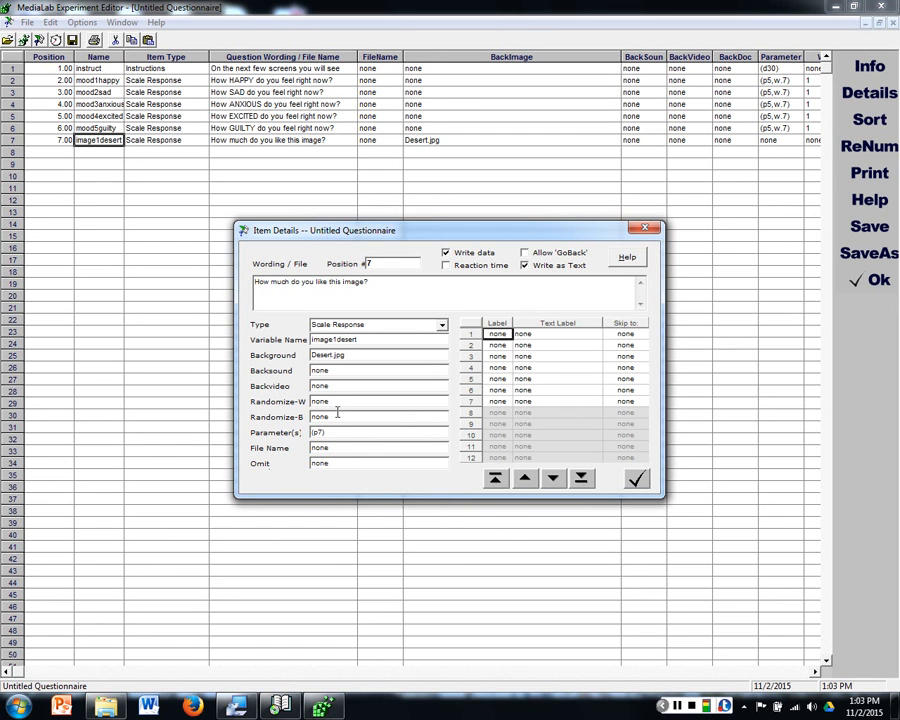
# Step: Label the seven scale points of the image1desert item with the numbers 1 to 7
pyautogui.click(498, 324)
pyautogui.click(499, 334)
pyautogui.write('1 2 3 4 5')
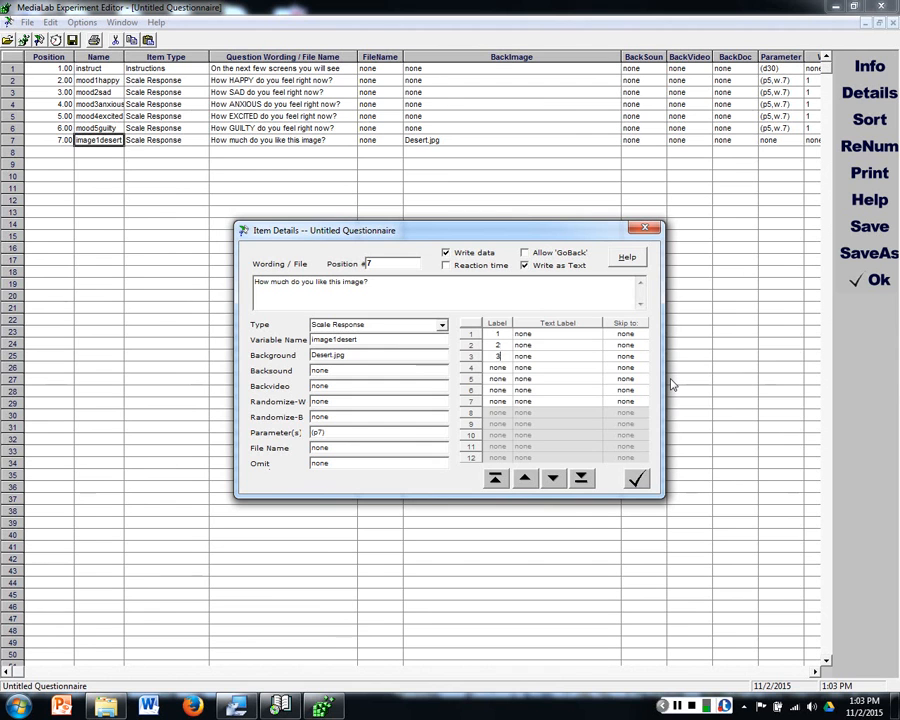
pyautogui.press('Return')
pyautogui.write('6')
pyautogui.press('Return')
pyautogui.write('7')
# Step: Enter the text labels "Not at all" for point 1 and "Very" for point 7, and accept the image1desert item's details
pyautogui.press('Up')
pyautogui.press('Up')
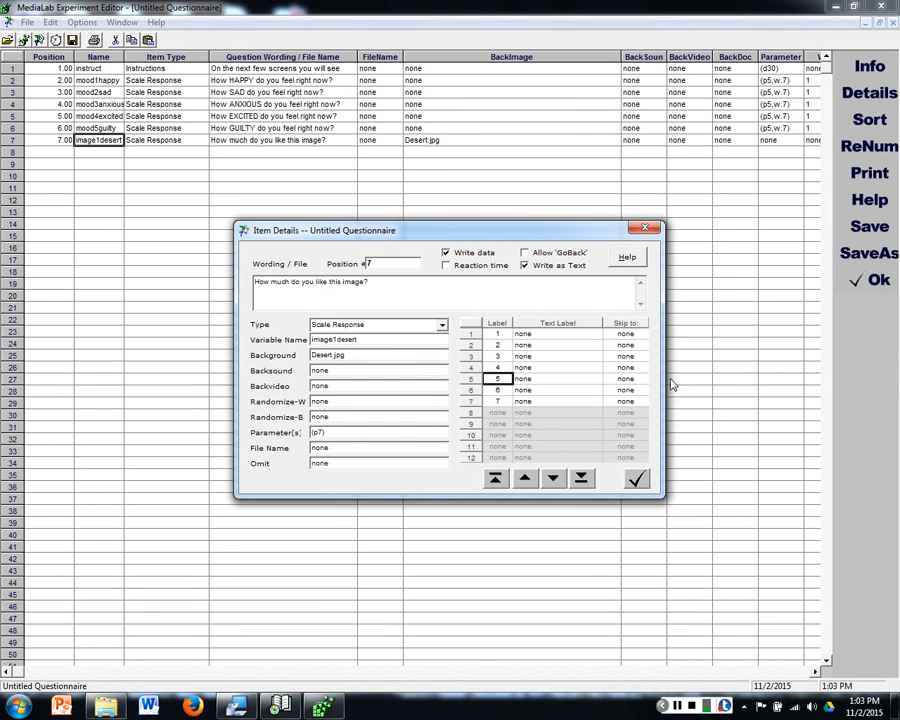
pyautogui.press('Up')
pyautogui.press('Up')
pyautogui.press('Up')
pyautogui.press('Up')
pyautogui.press('Right')
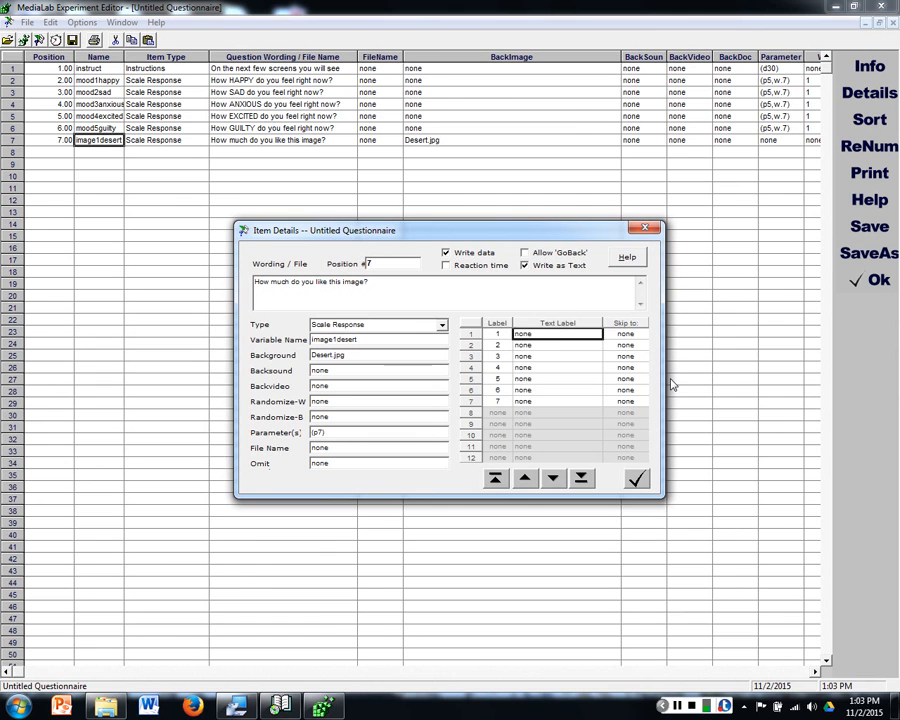
pyautogui.write('No')
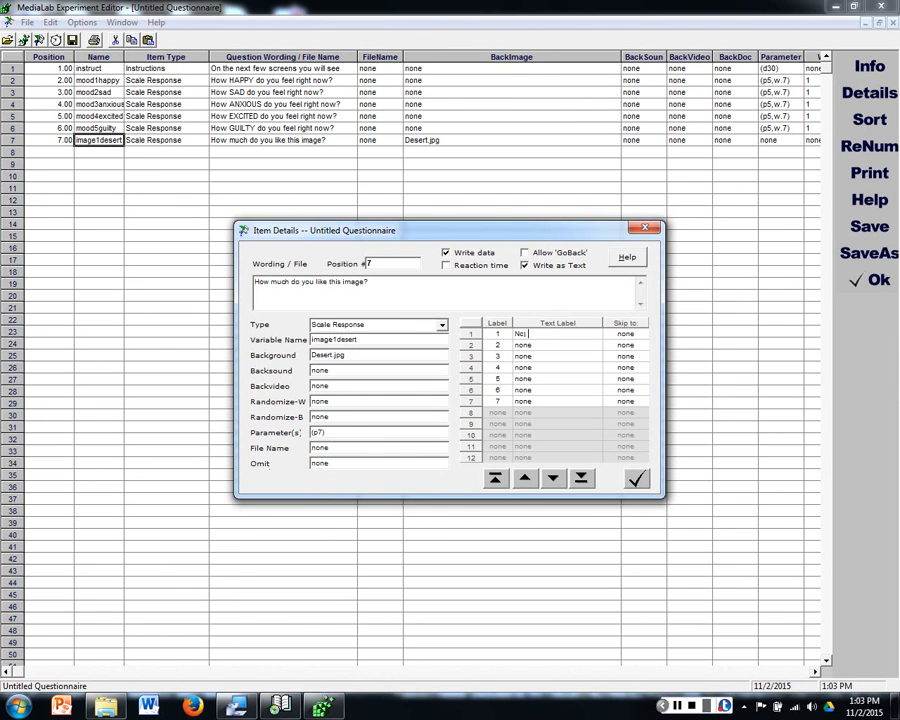
pyautogui.write('t at all')
pyautogui.press('Down')
pyautogui.press('Down')
pyautogui.press('Down')
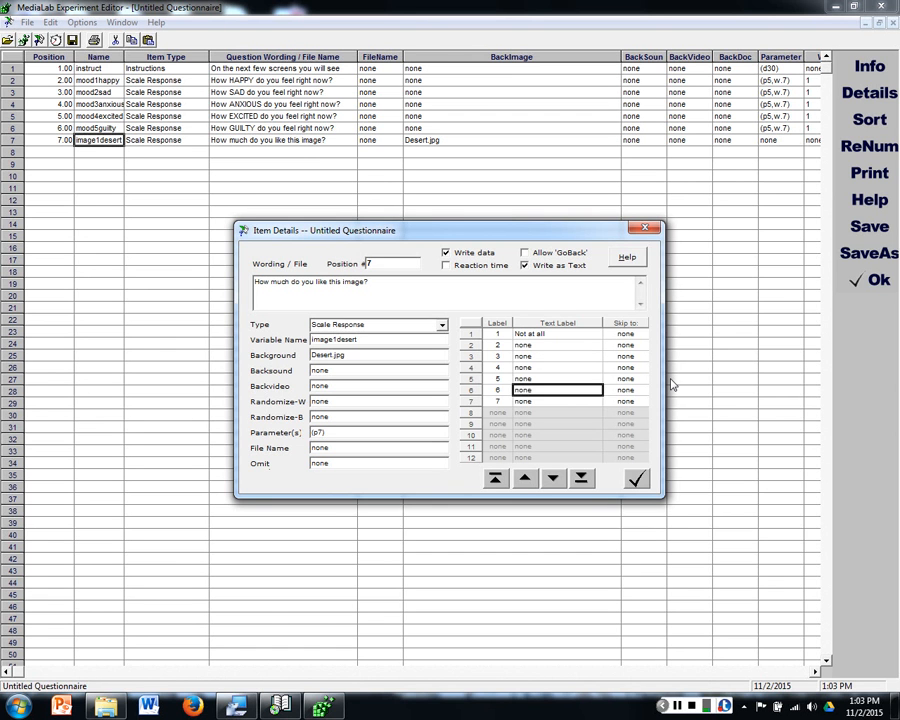
pyautogui.write('Very')
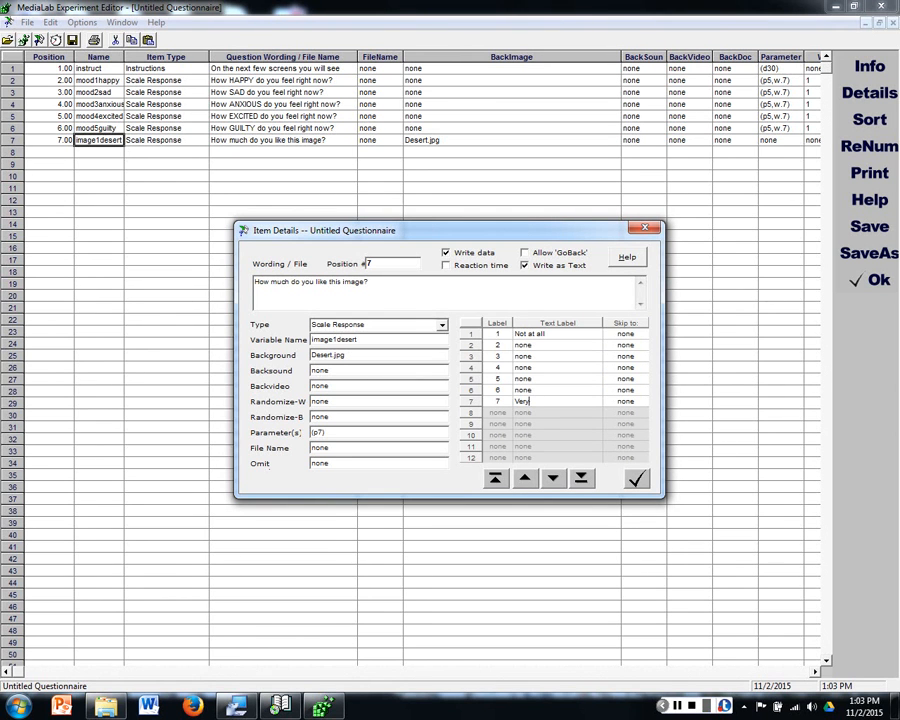
pyautogui.moveTo(560, 344); pyautogui.dragTo(554, 383)
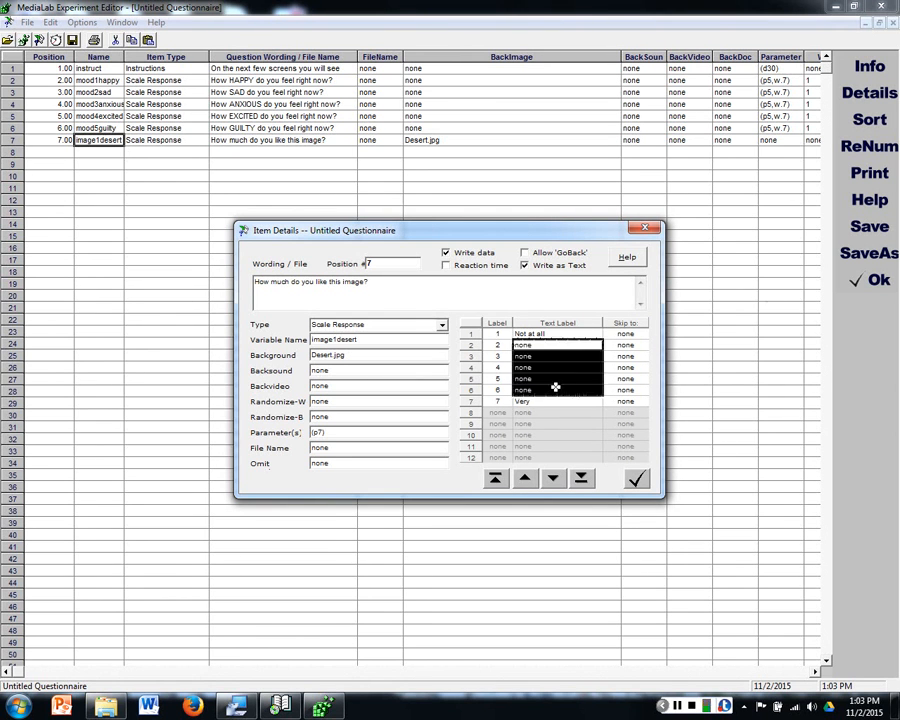
pyautogui.click(541, 343)
pyautogui.moveTo(534, 341); pyautogui.dragTo(526, 392)
pyautogui.click(516, 357)
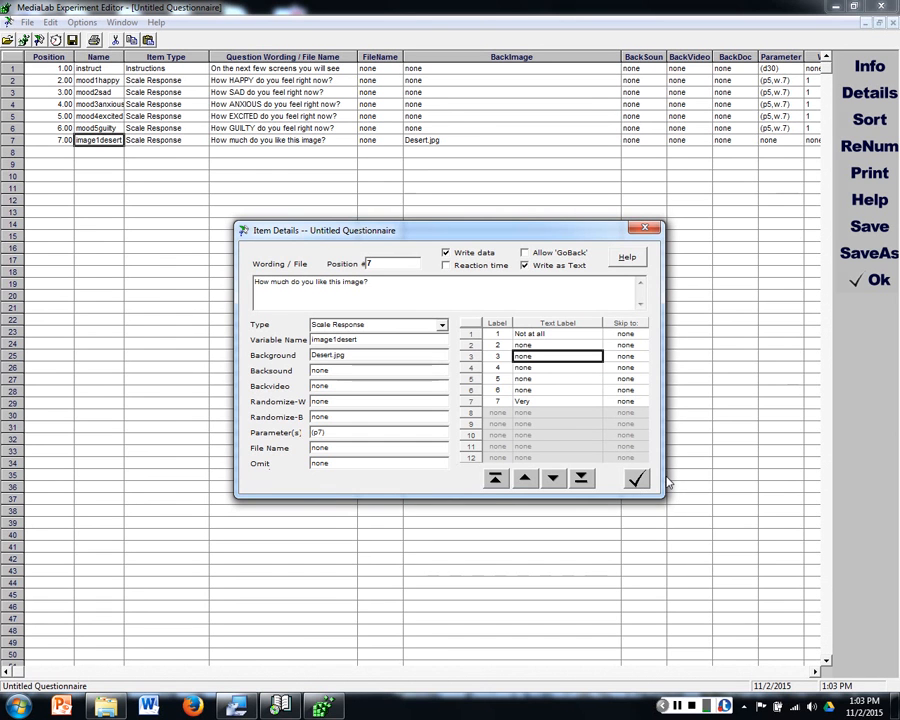
pyautogui.click(634, 480)
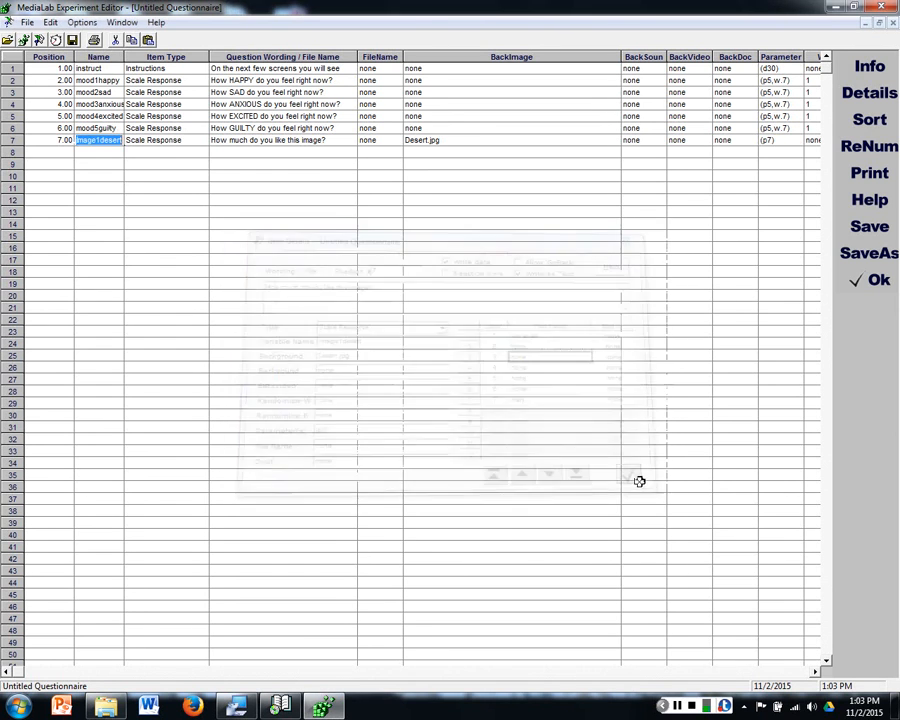
pyautogui.click(122, 161)
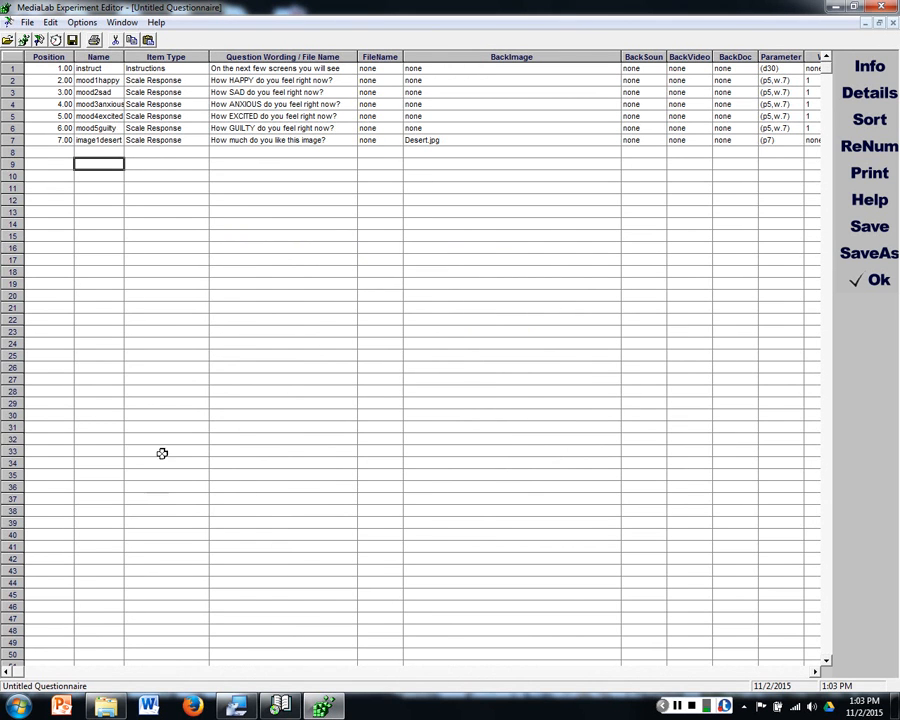
# Step: Extend the image1desert item's parameter to (p7,w.7) and accept the item details
pyautogui.click(104, 139)
pyautogui.doubleClick(104, 139)
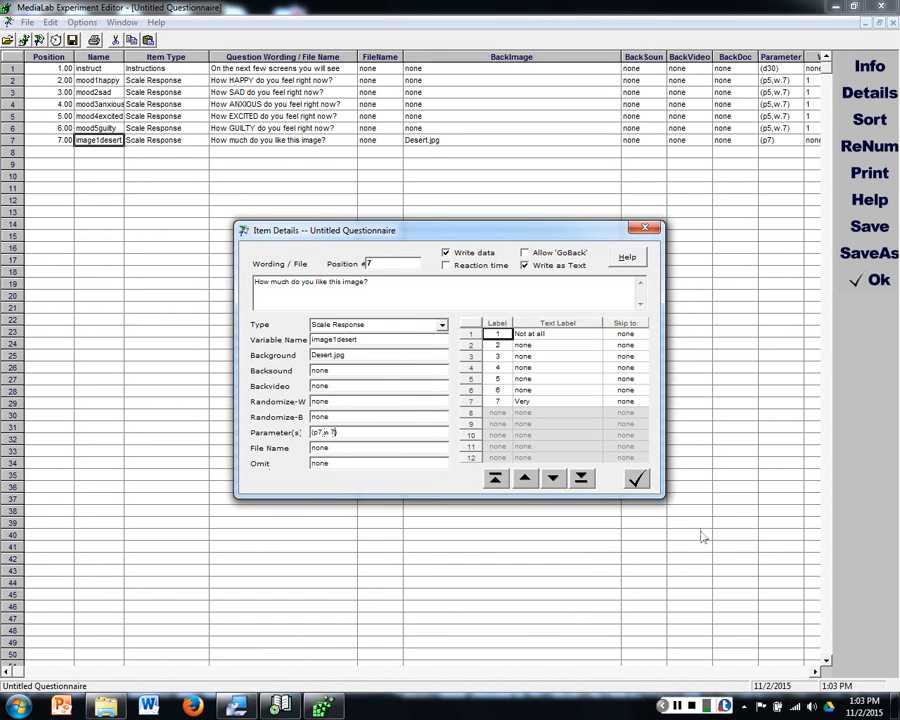
pyautogui.click(640, 481)
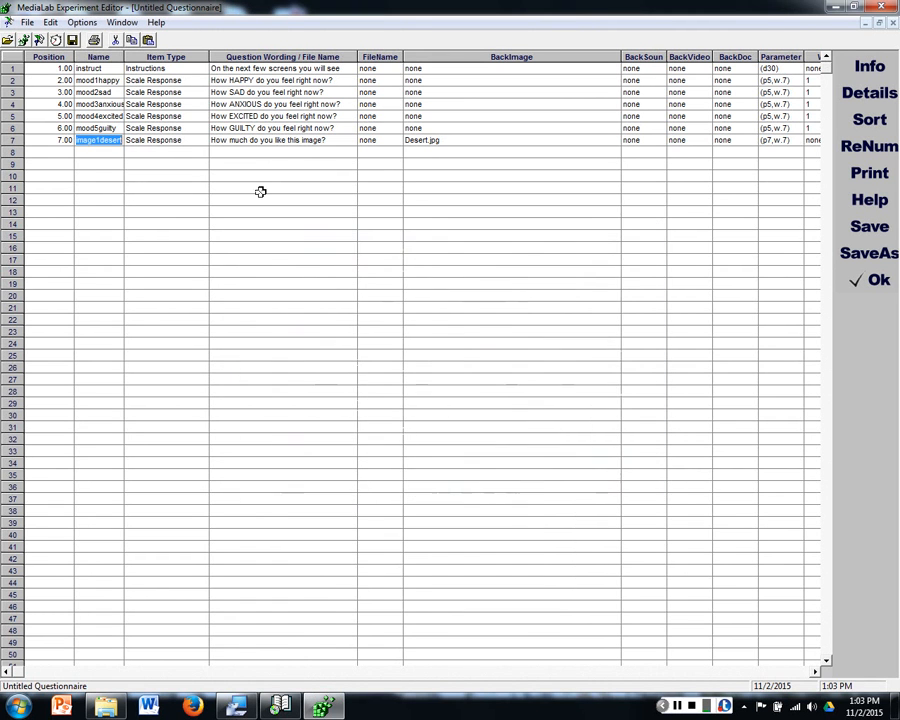
pyautogui.click(248, 187)
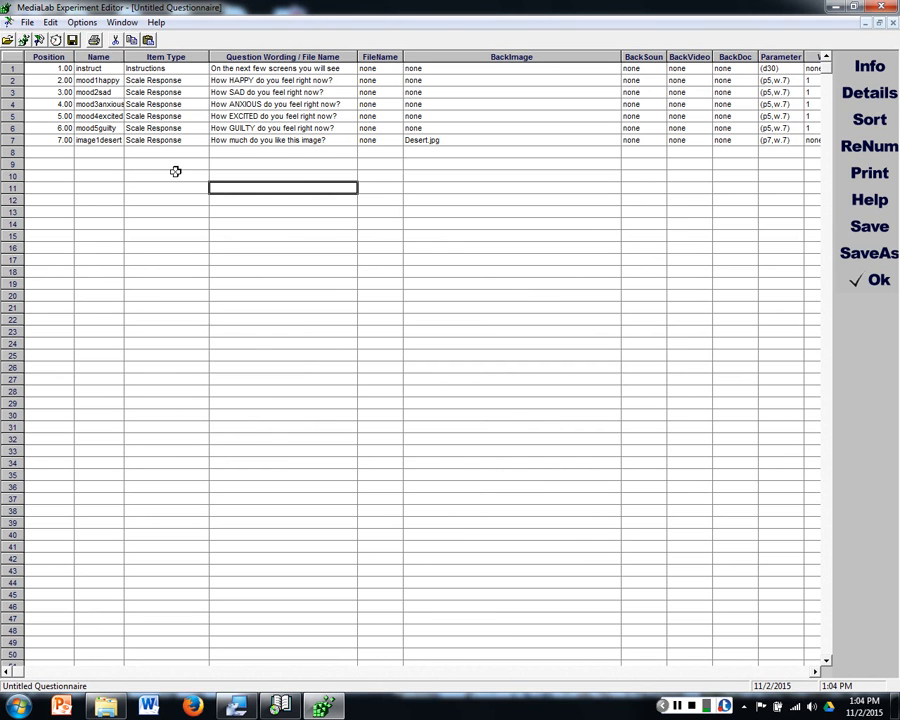
# Step: Copy the entire row 7 item into rows 8 to 11 and number the copies' positions 8 to 11
pyautogui.click(445, 139)
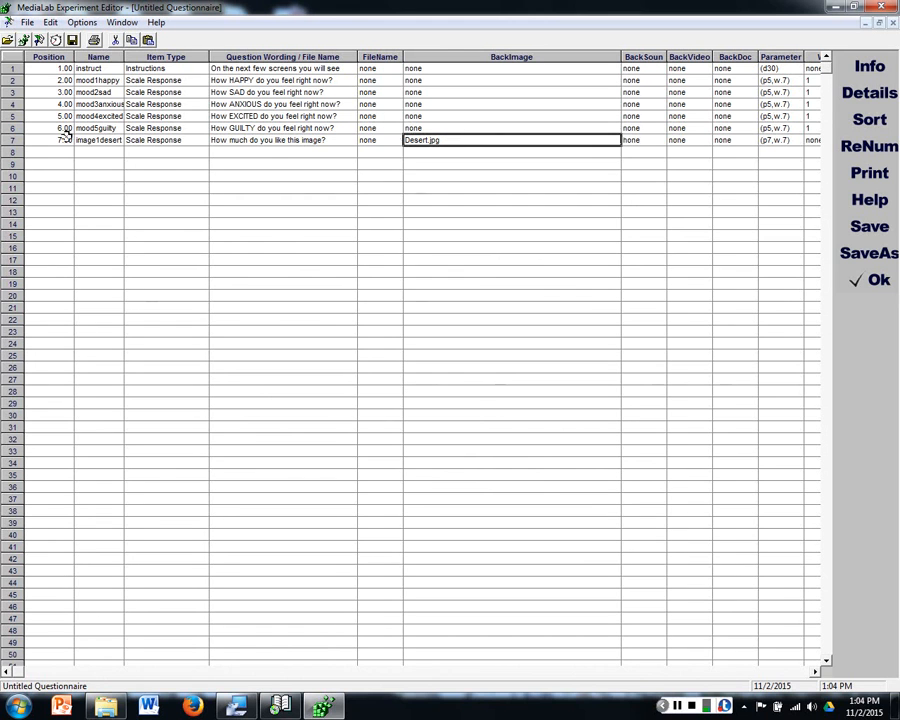
pyautogui.click(15, 140)
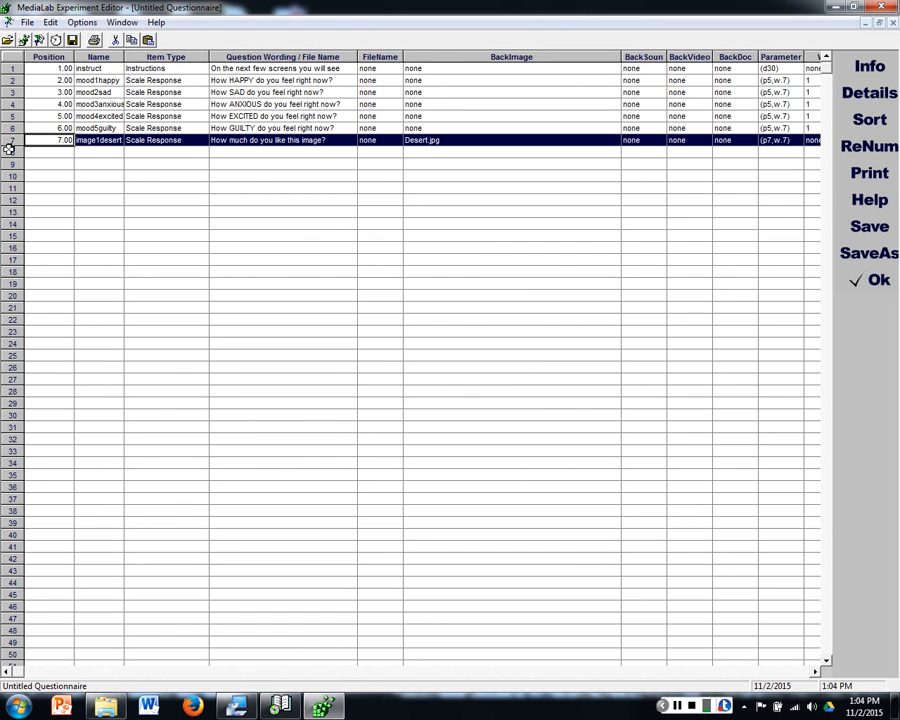
pyautogui.click(9, 148)
pyautogui.hotkey('ctrl', 'v')
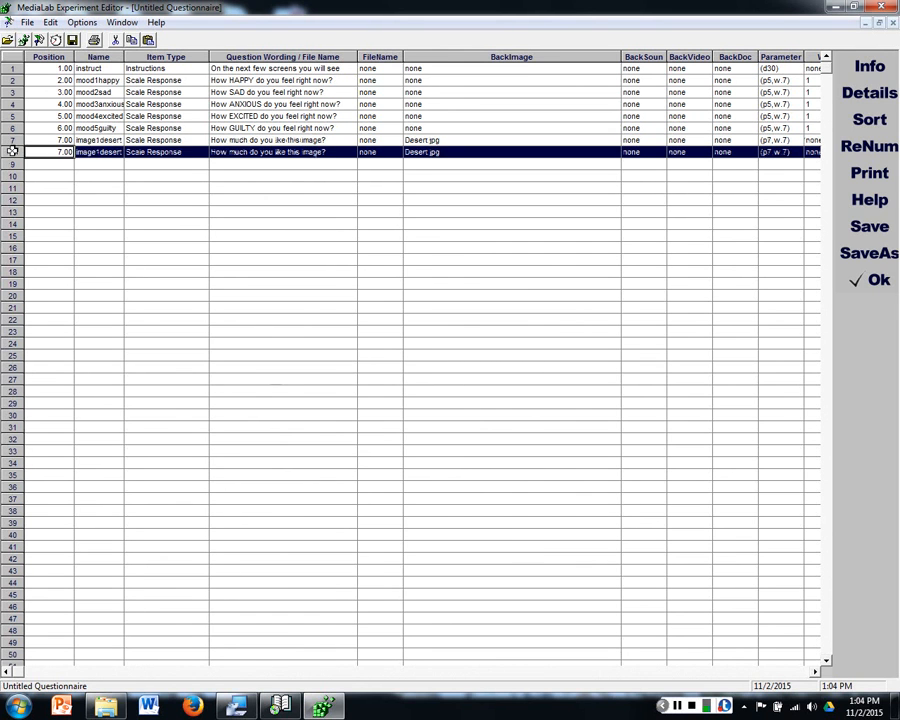
pyautogui.click(11, 140)
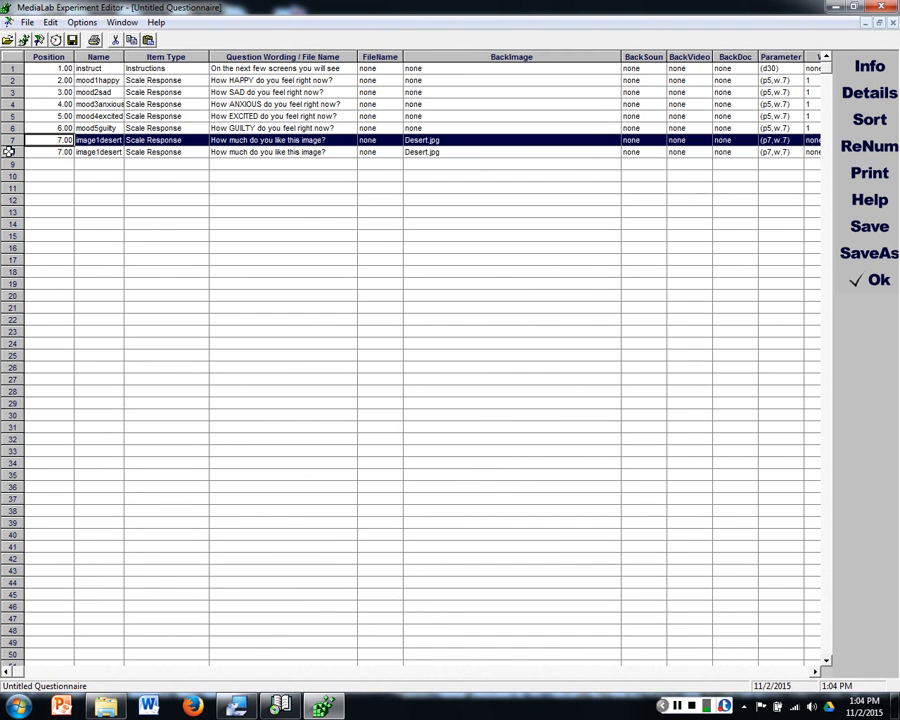
pyautogui.click(11, 164)
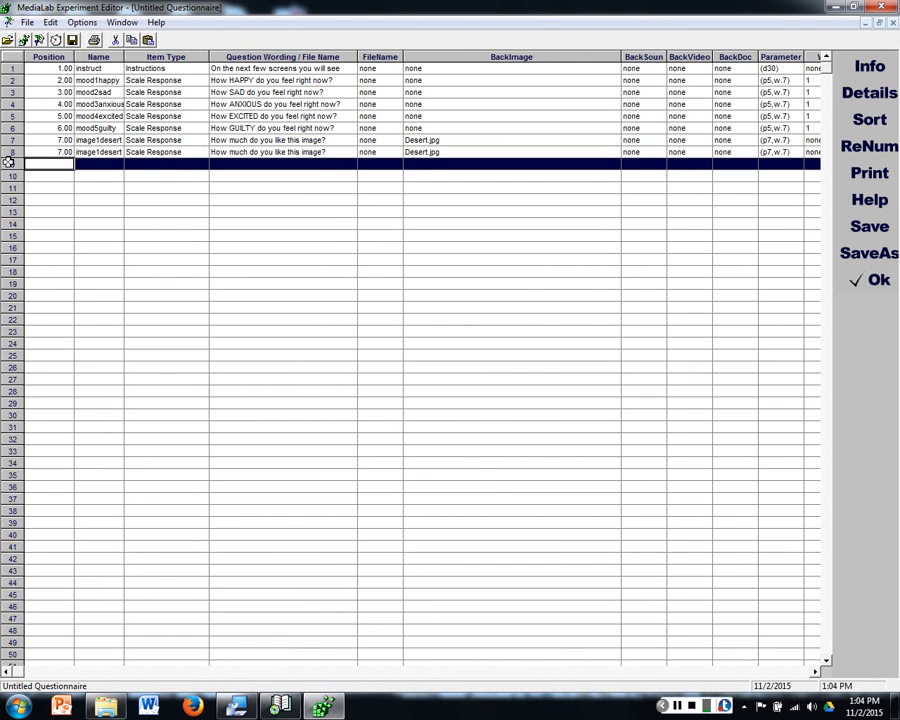
pyautogui.hotkey('ctrl', 'v')
pyautogui.click(11, 176)
pyautogui.hotkey('ctrl', 'v')
pyautogui.click(11, 188)
pyautogui.hotkey('ctrl', 'v')
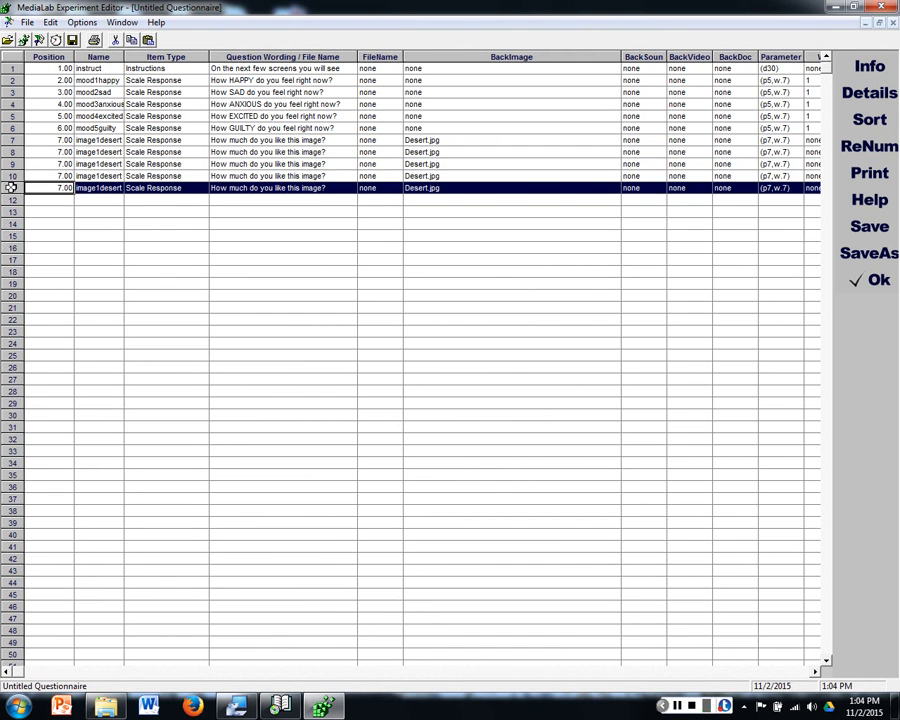
pyautogui.click(50, 140)
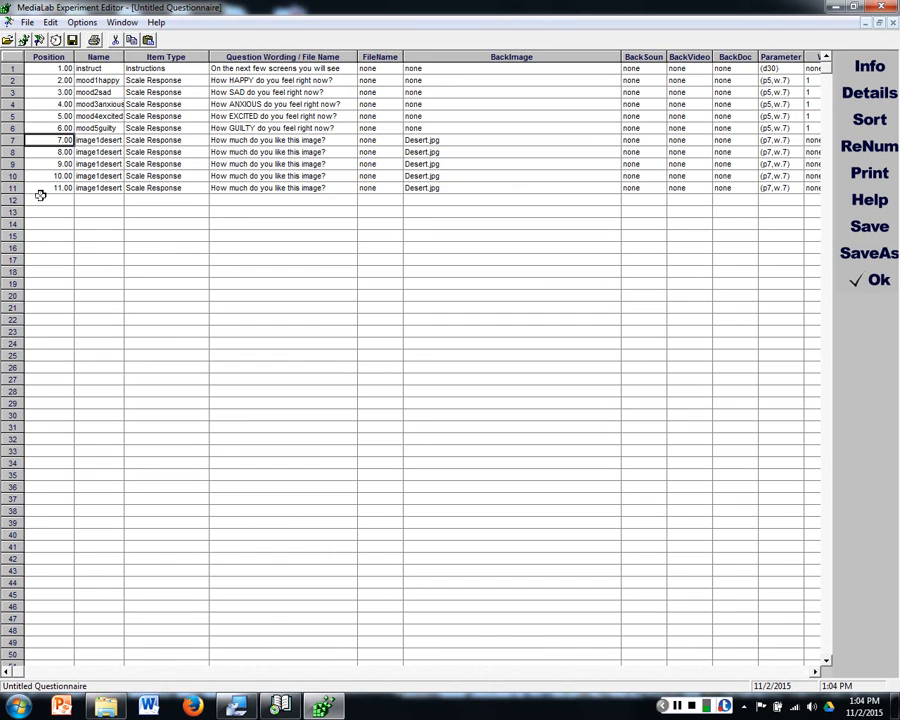
# Step: Choose Jellyfish from Sample Pictures as row 8's background image and strip the folder path, leaving Jellyfish.jpg
pyautogui.doubleClick(415, 153)
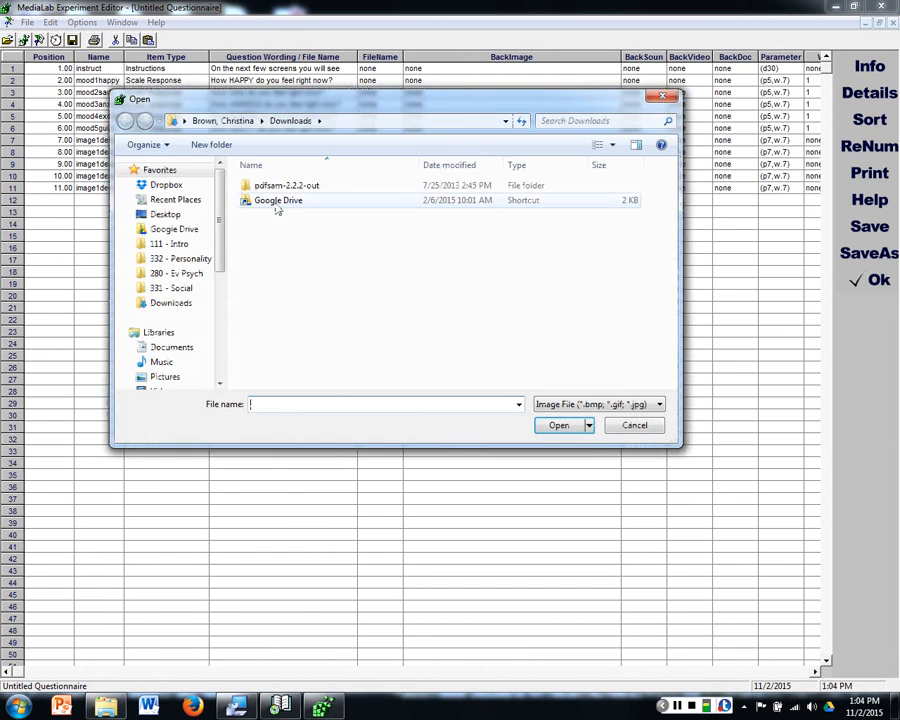
pyautogui.click(172, 349)
pyautogui.click(165, 356)
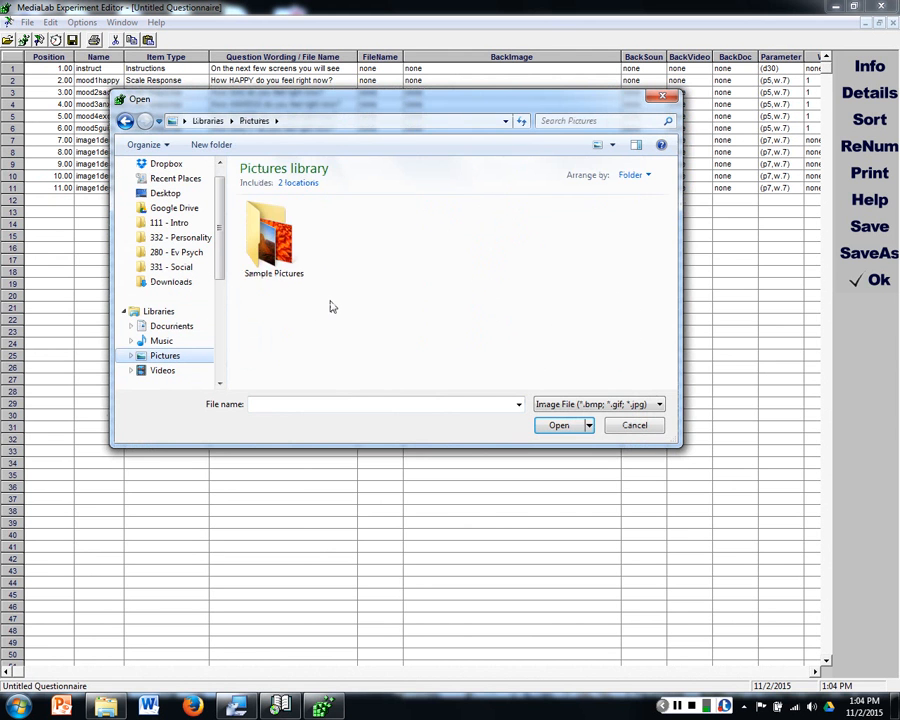
pyautogui.doubleClick(274, 248)
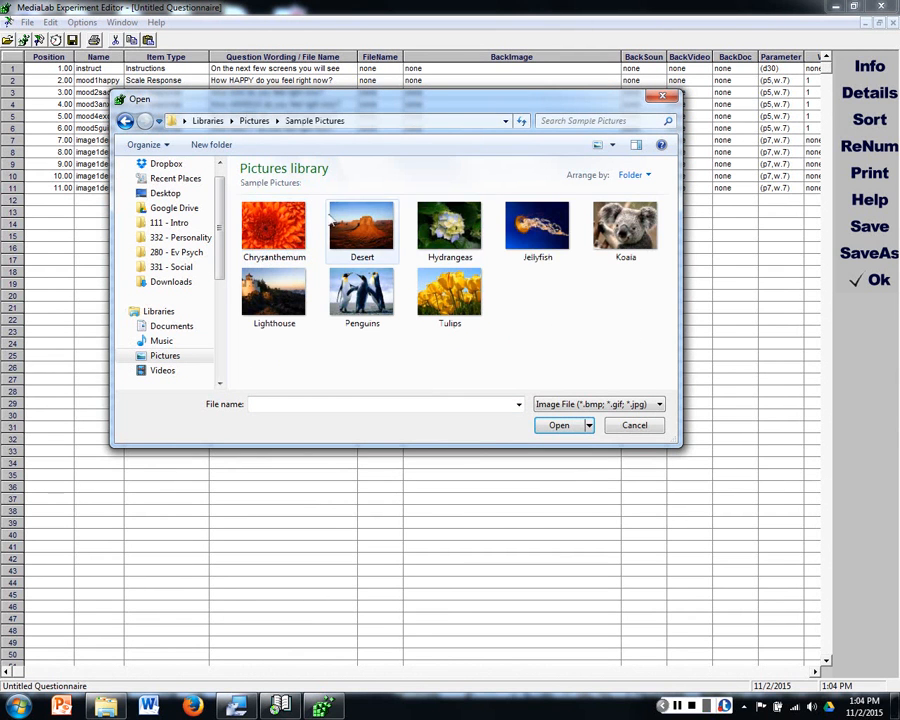
pyautogui.doubleClick(537, 228)
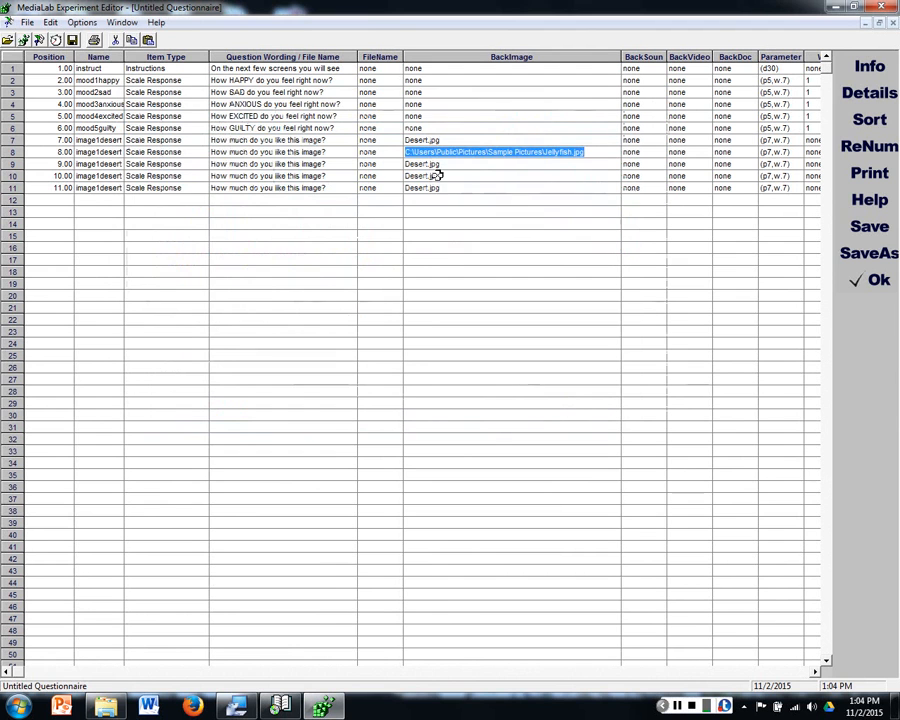
pyautogui.moveTo(547, 152); pyautogui.dragTo(387, 152)
pyautogui.press('Delete')
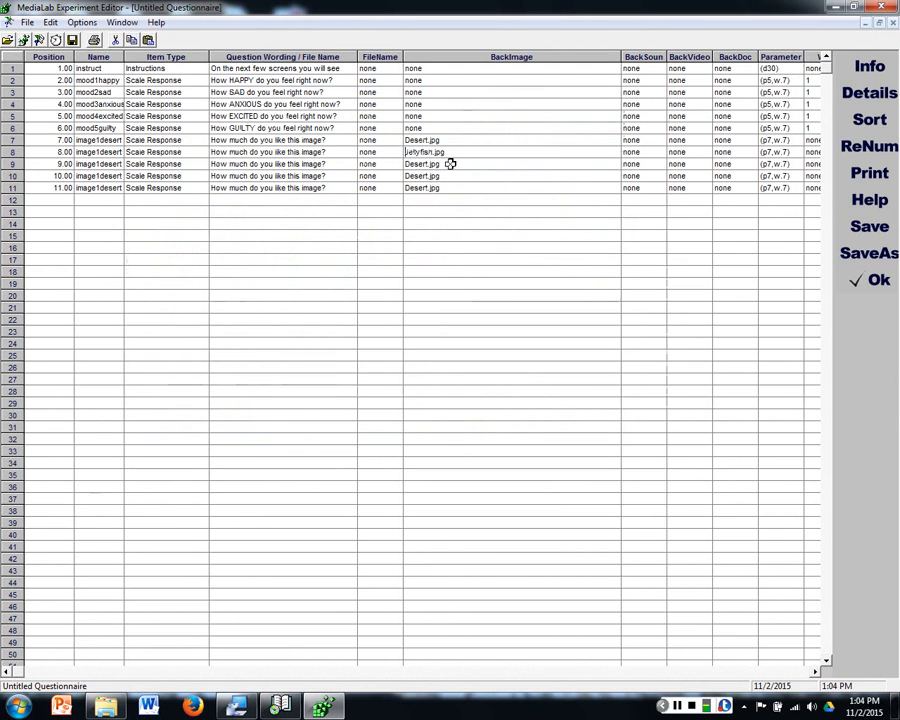
pyautogui.click(337, 152)
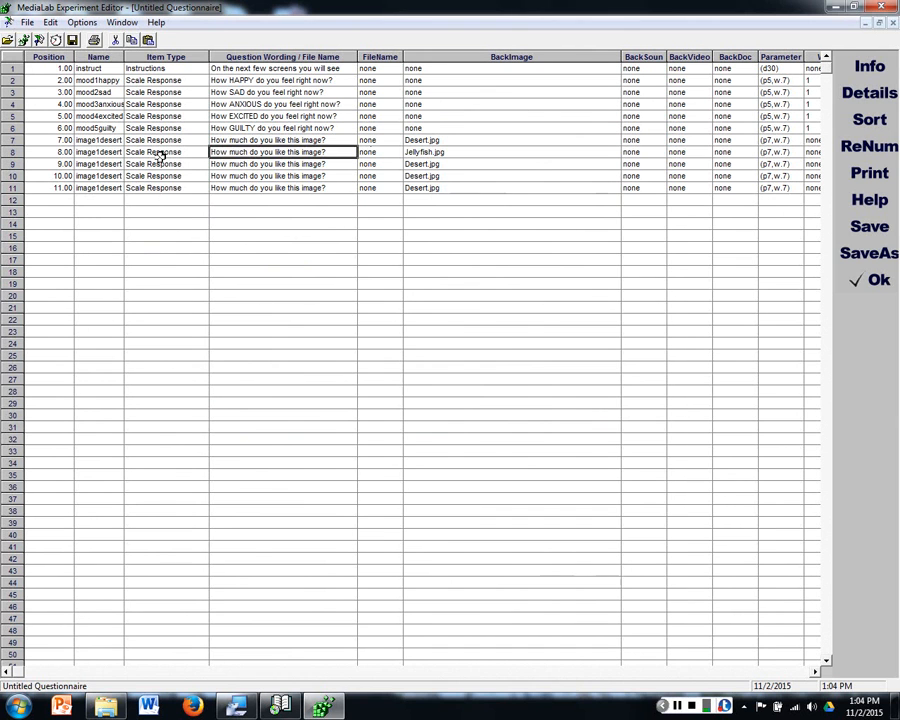
# Step: Rename the row 8 item's variable to image2jellyfish and accept the item details
pyautogui.doubleClick(98, 152)
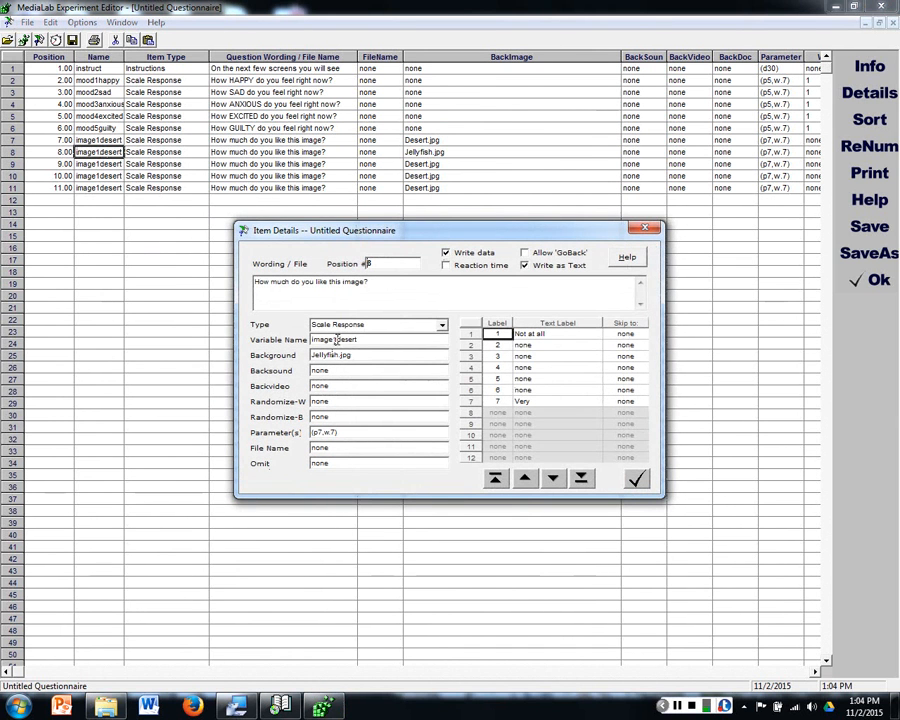
pyautogui.moveTo(334, 340); pyautogui.dragTo(362, 340)
pyautogui.write('2jellyfish')
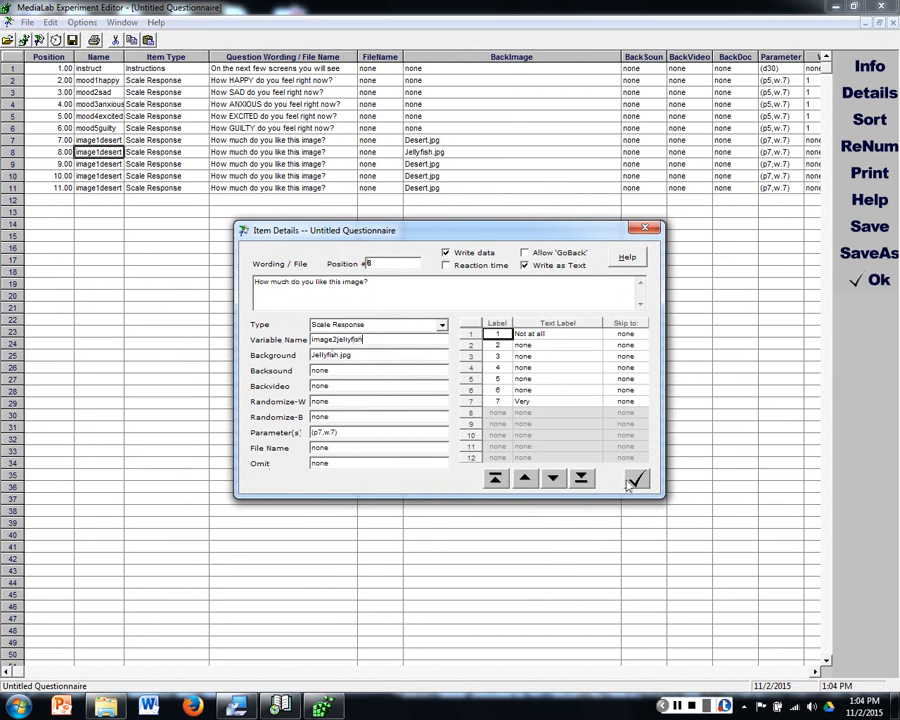
pyautogui.press('Return')
# Step: Choose Tulips from Sample Pictures as row 9's background image and strip the folder path, leaving Tulips.jpg
pyautogui.click(442, 163)
pyautogui.doubleClick(463, 152)
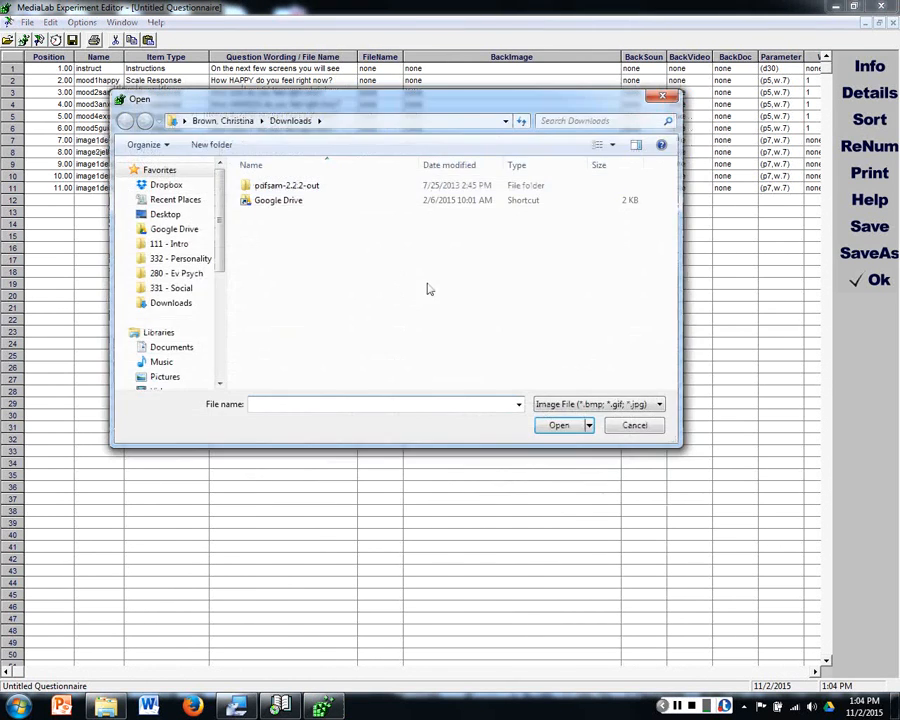
pyautogui.click(175, 347)
pyautogui.click(163, 372)
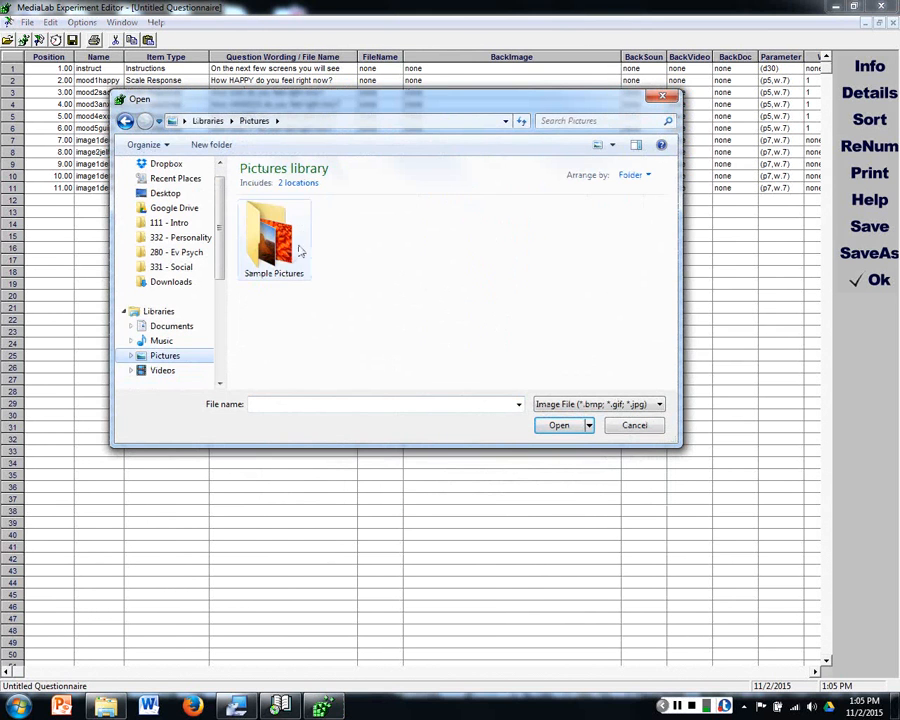
pyautogui.doubleClick(296, 250)
pyautogui.doubleClick(456, 290)
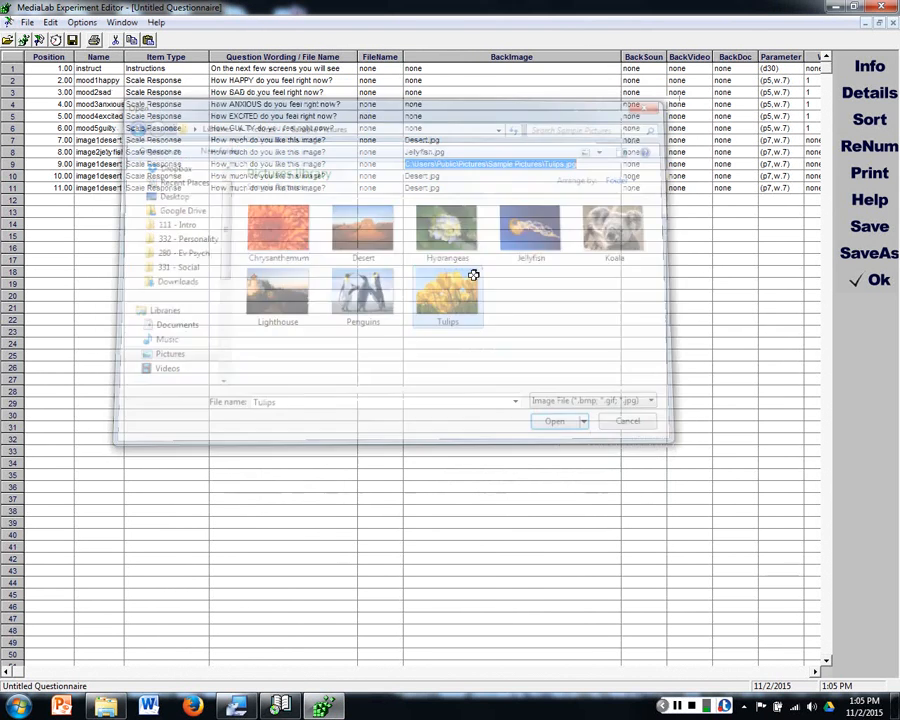
pyautogui.moveTo(541, 163); pyautogui.dragTo(377, 148)
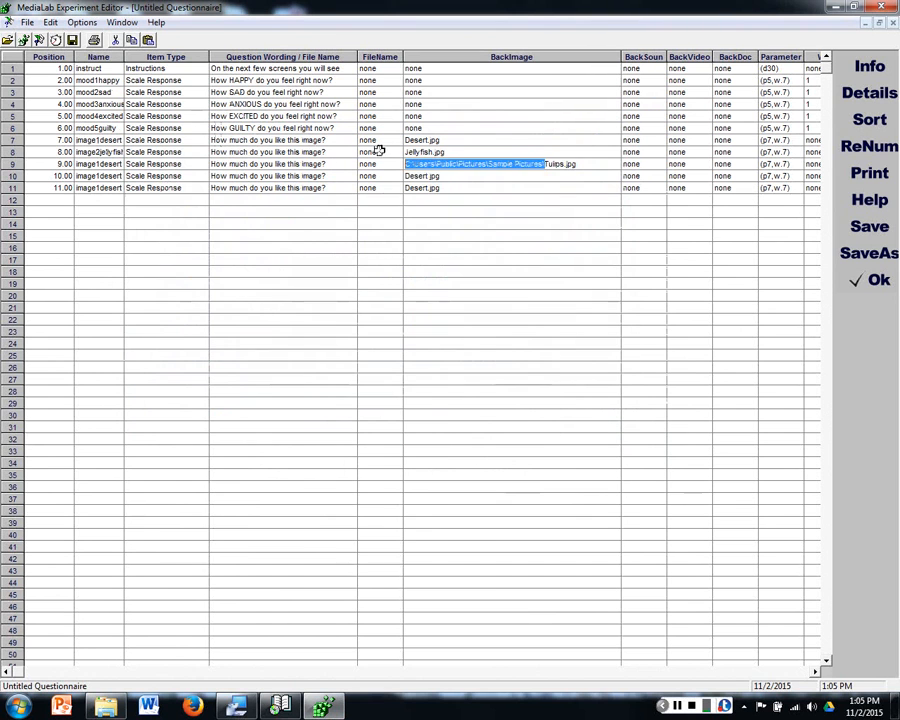
pyautogui.press('Delete')
pyautogui.press('Return')
# Step: Set the background images of rows 10 and 11 to Penguins.jpg and Lighthouse.jpg
pyautogui.write('Pe')
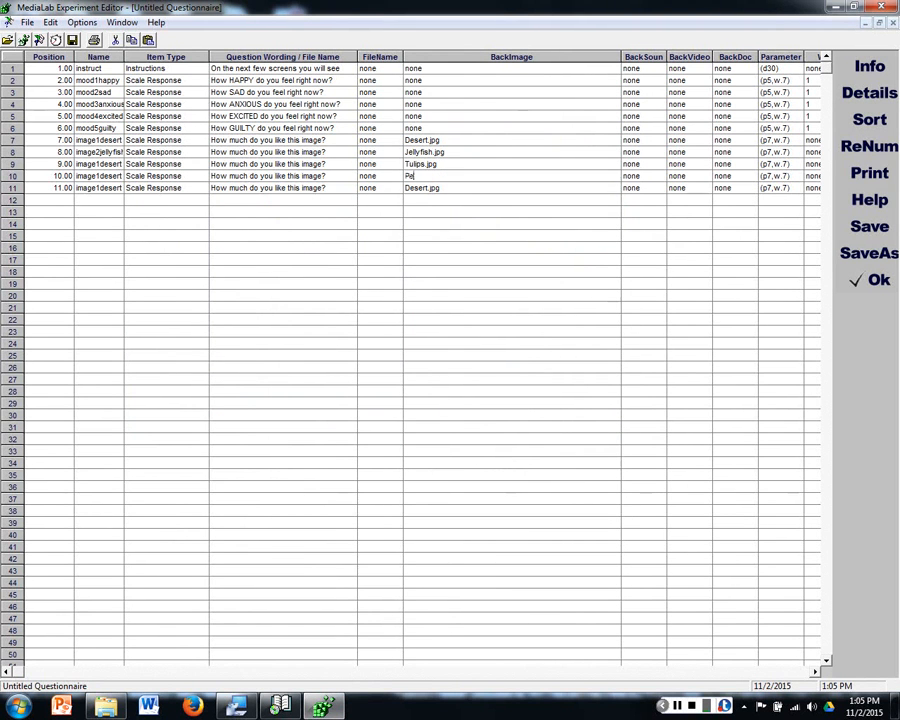
pyautogui.write('nguins.jpj')
pyautogui.press('BackSpace')
pyautogui.write('g')
pyautogui.press('Return')
pyautogui.write('Lighthouse.jpg')
# Step: Rename the row 9 item's variable to image3tulips in its item details and advance to the row 10 item
pyautogui.click(97, 163)
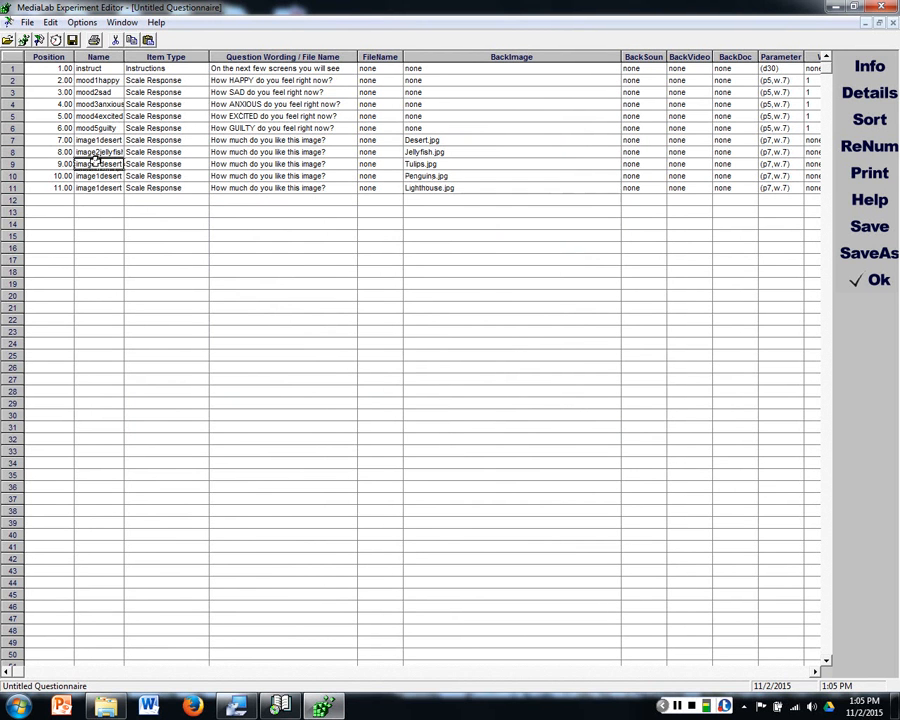
pyautogui.doubleClick(97, 163)
pyautogui.moveTo(337, 340); pyautogui.dragTo(449, 350)
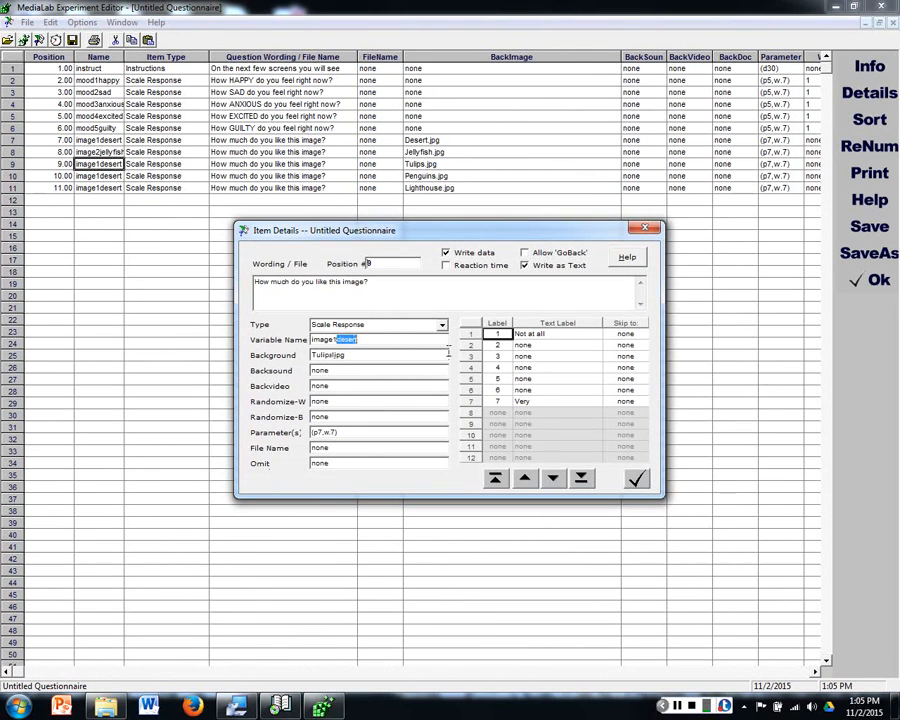
pyautogui.press('BackSpace')
pyautogui.click(552, 478)
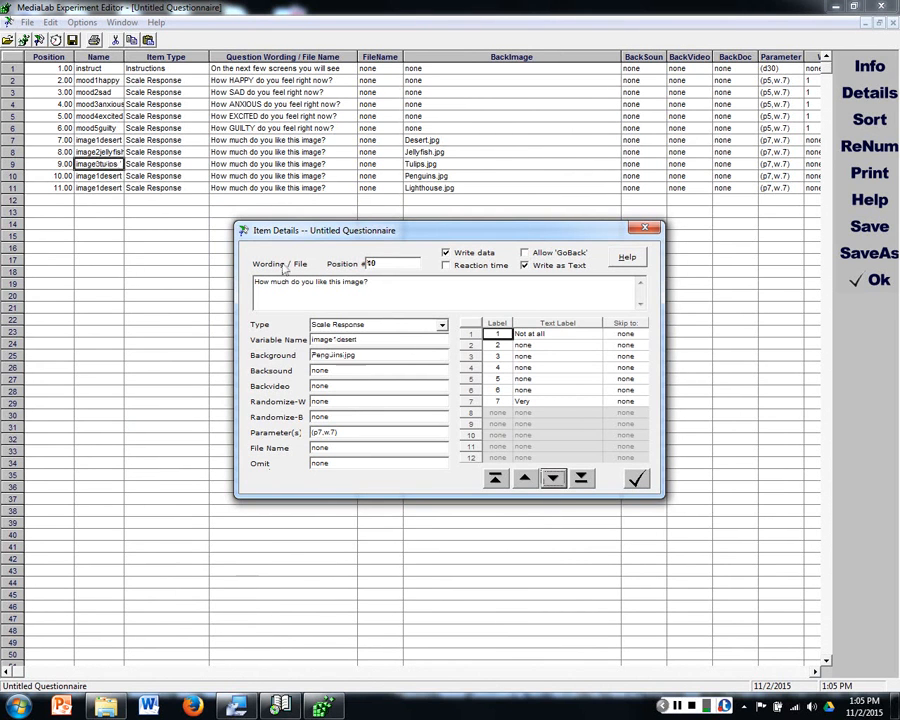
# Step: Rename the row 10 item's variable to image4penguins and advance to the row 11 item
pyautogui.moveTo(334, 340); pyautogui.dragTo(440, 352)
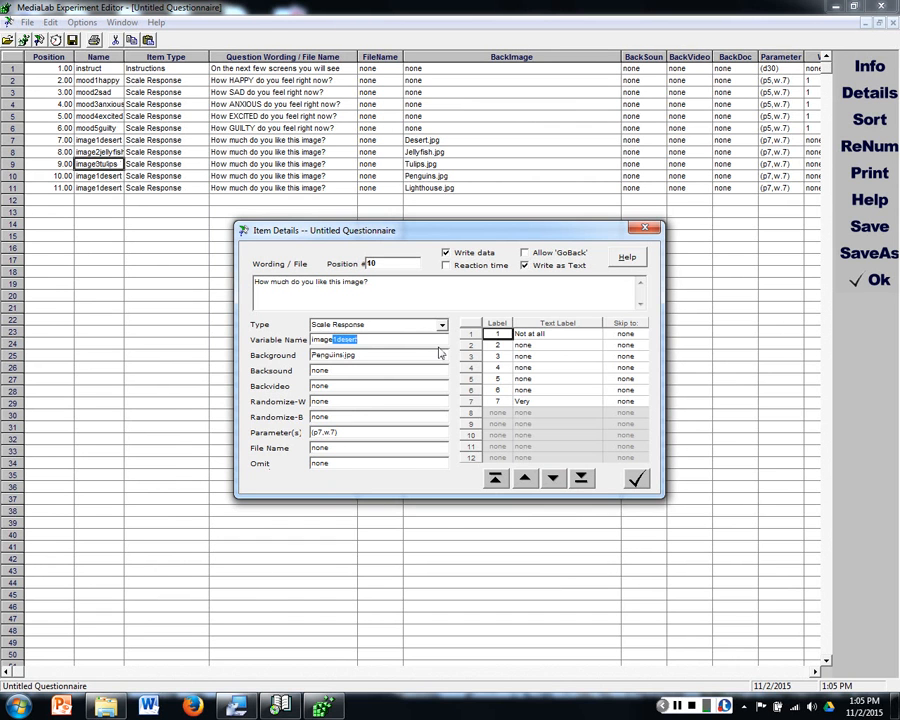
pyautogui.write('3')
pyautogui.write('4penguin')
pyautogui.click(553, 479)
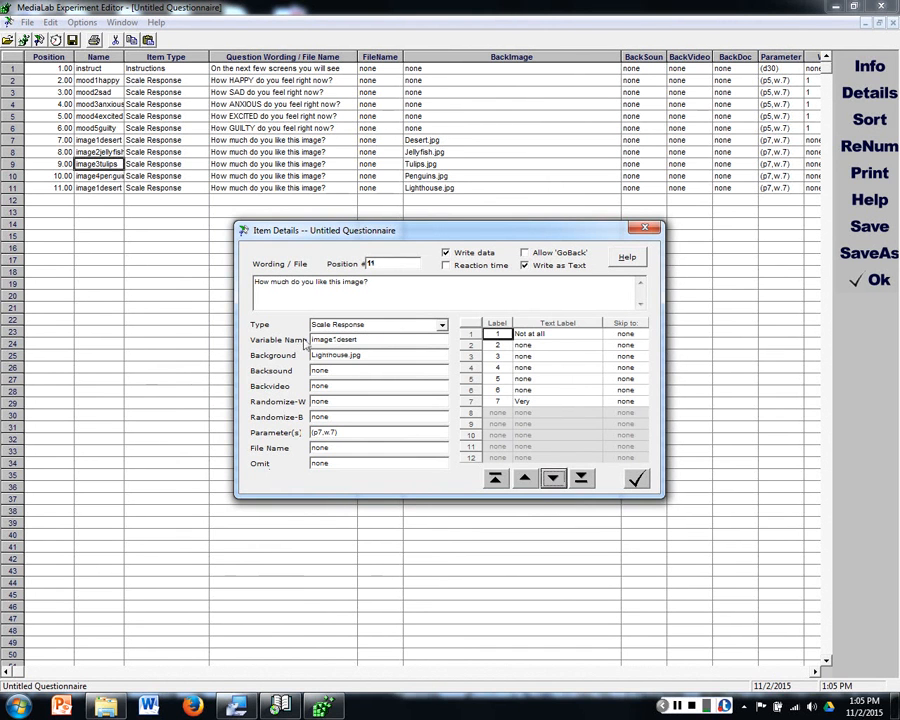
# Step: Rename the row 11 item's variable to image5lighthouse and accept the item details
pyautogui.moveTo(338, 339); pyautogui.dragTo(388, 344)
pyautogui.press('BackSpace')
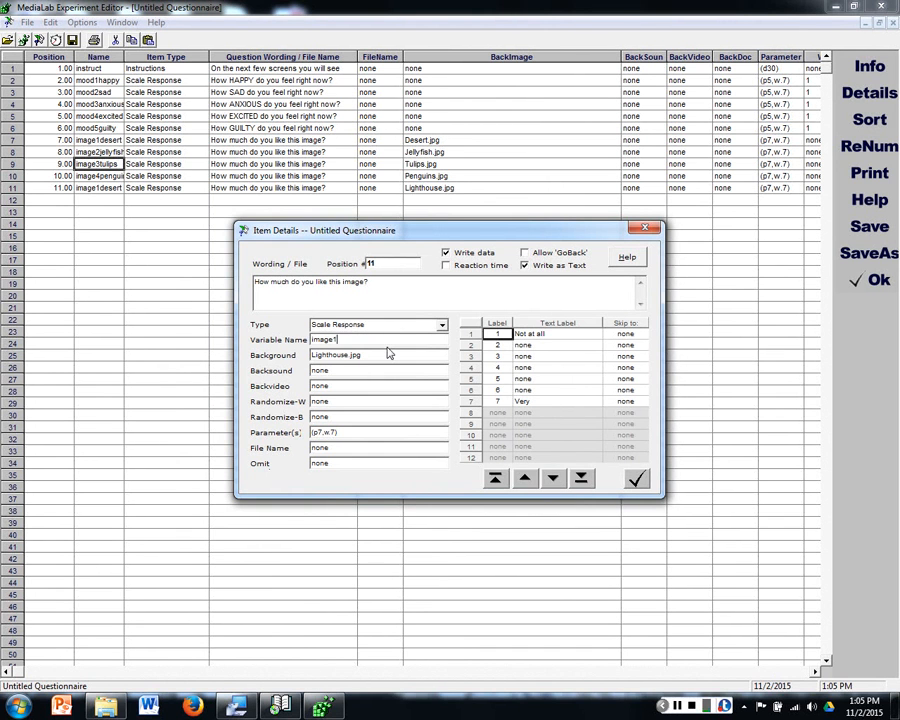
pyautogui.write('lighthouse')
pyautogui.click(638, 479)
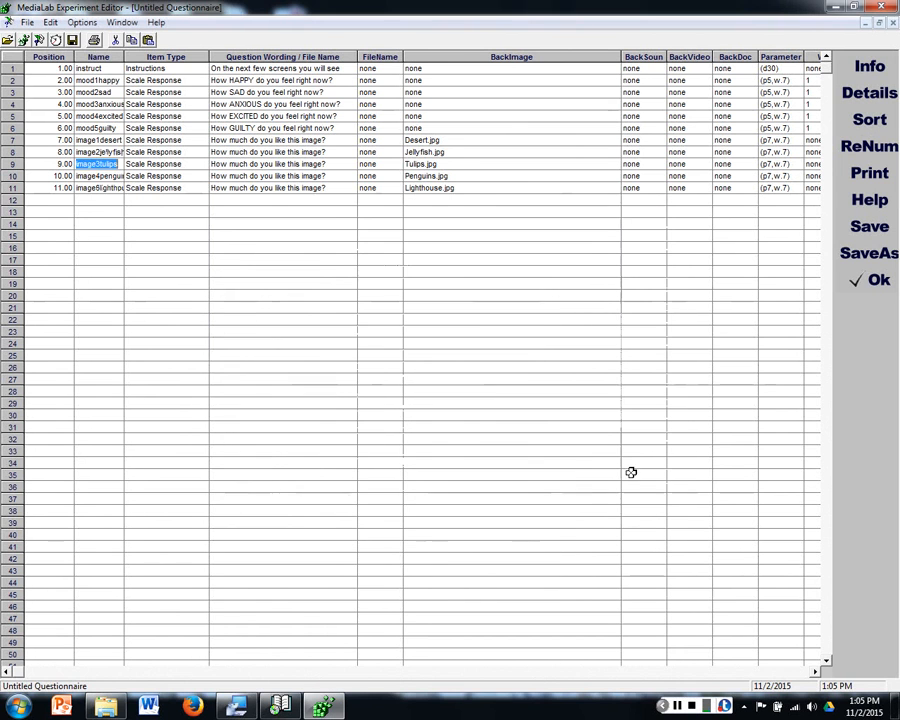
pyautogui.click(488, 388)
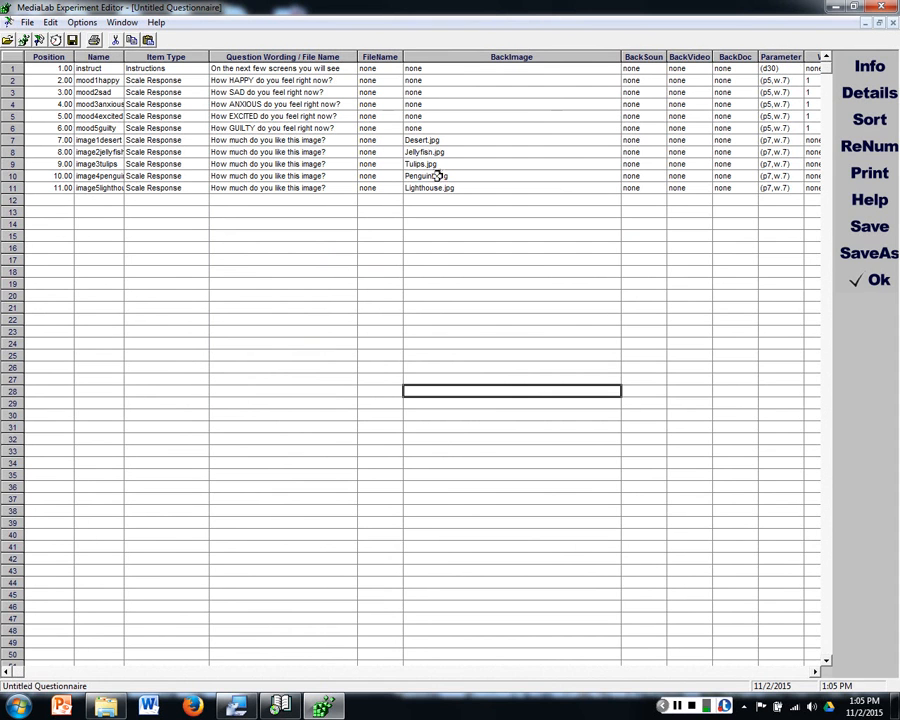
# Step: Narrow the BackImage column and set the WGR value to 2 for the five image items in rows 7 to 11
pyautogui.moveTo(621, 59); pyautogui.dragTo(476, 74)
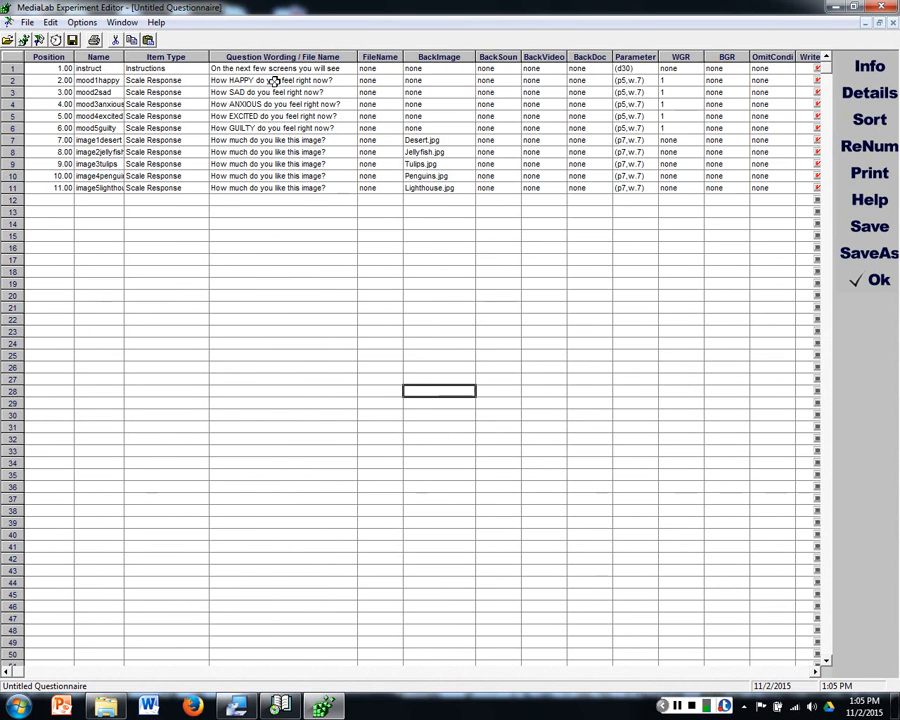
pyautogui.moveTo(276, 80); pyautogui.dragTo(340, 128)
pyautogui.moveTo(670, 80); pyautogui.dragTo(684, 128)
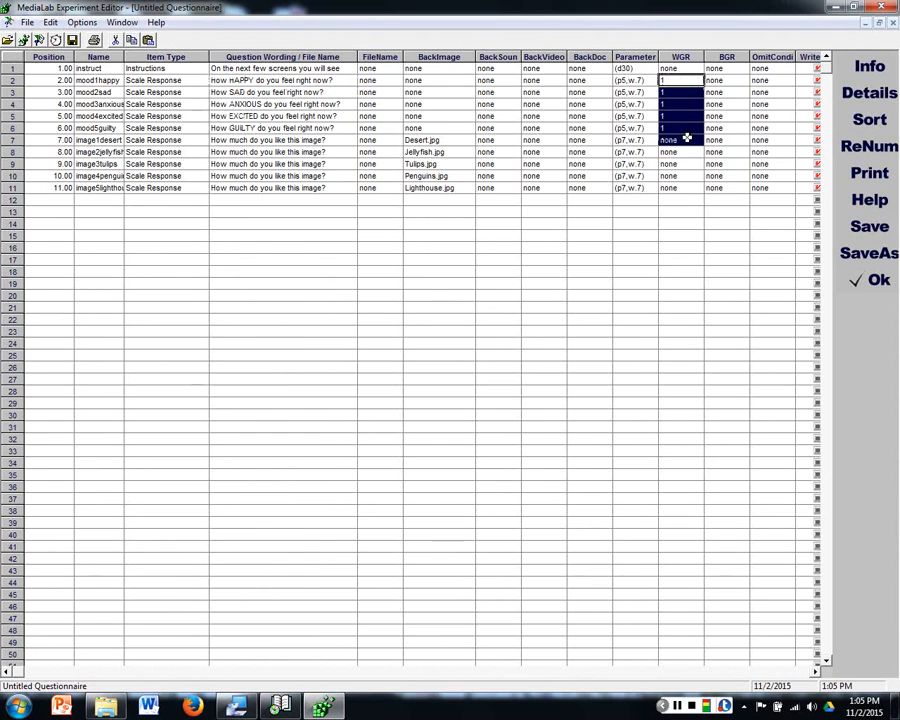
pyautogui.click(665, 140)
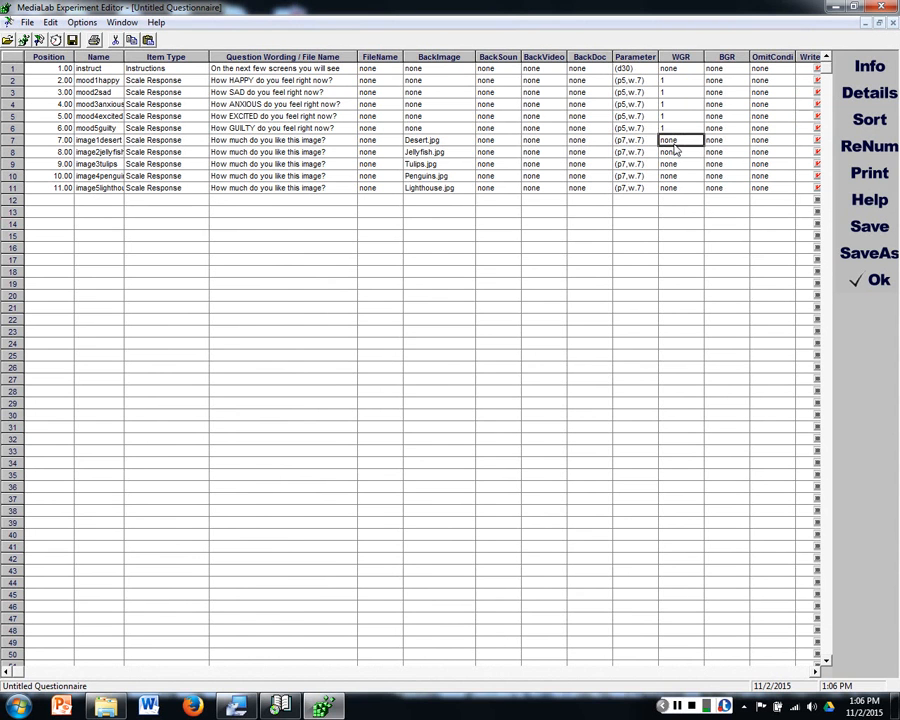
pyautogui.write('2')
pyautogui.press('Return')
pyautogui.write('2')
pyautogui.press('Return')
pyautogui.write('2')
pyautogui.press('Return')
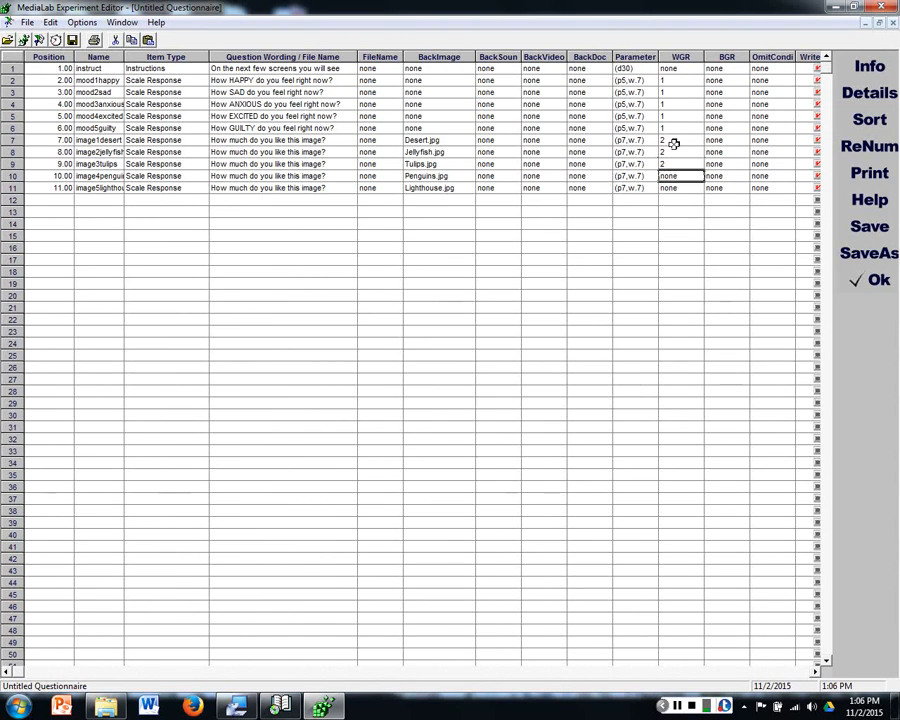
pyautogui.write('2')
pyautogui.press('Return')
pyautogui.write('2')
pyautogui.press('Return')
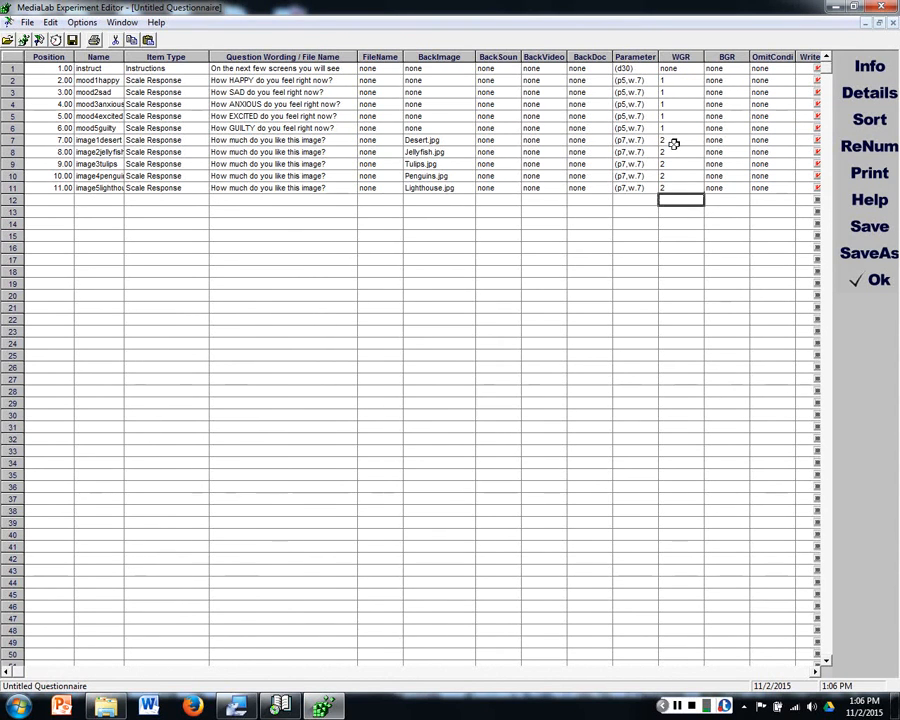
# Step: Examine the WGR groups of the mood and image items and the BGR column used to randomize the two blocks
pyautogui.moveTo(674, 144); pyautogui.dragTo(668, 186)
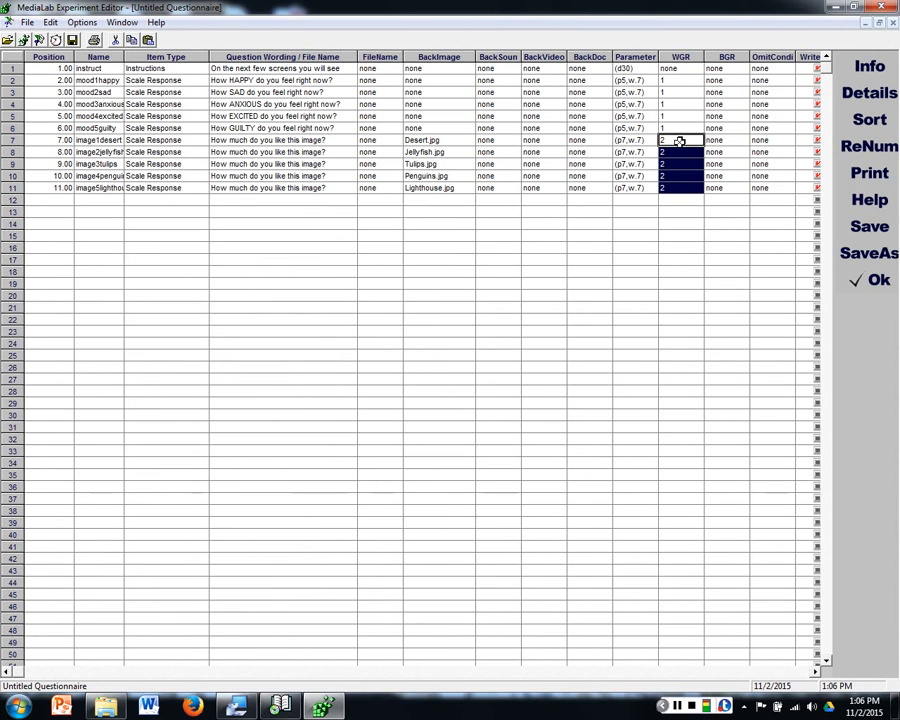
pyautogui.click(678, 140)
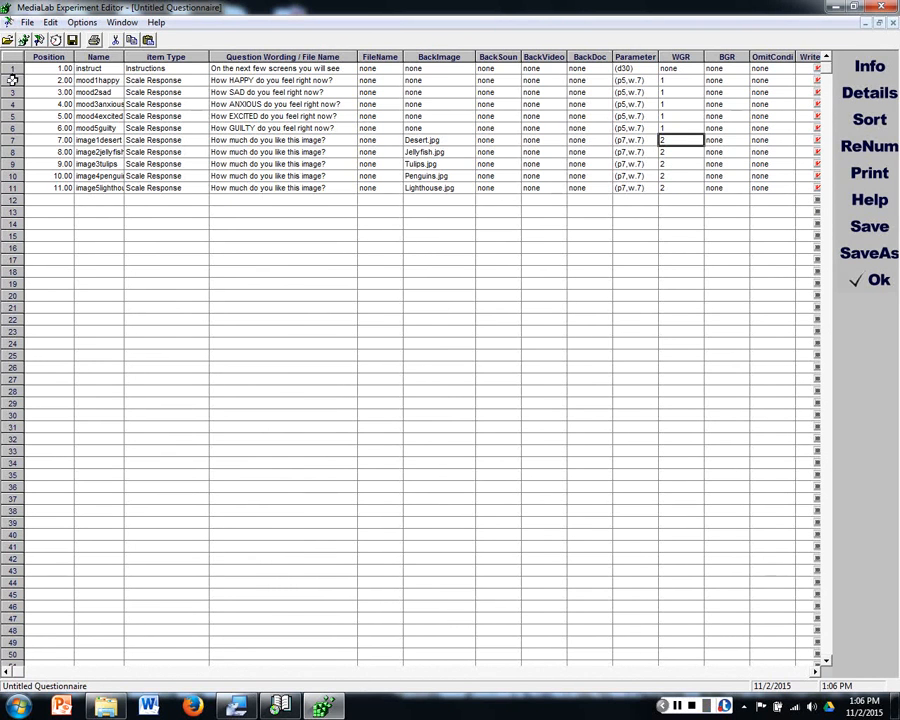
pyautogui.moveTo(9, 79); pyautogui.dragTo(8, 188)
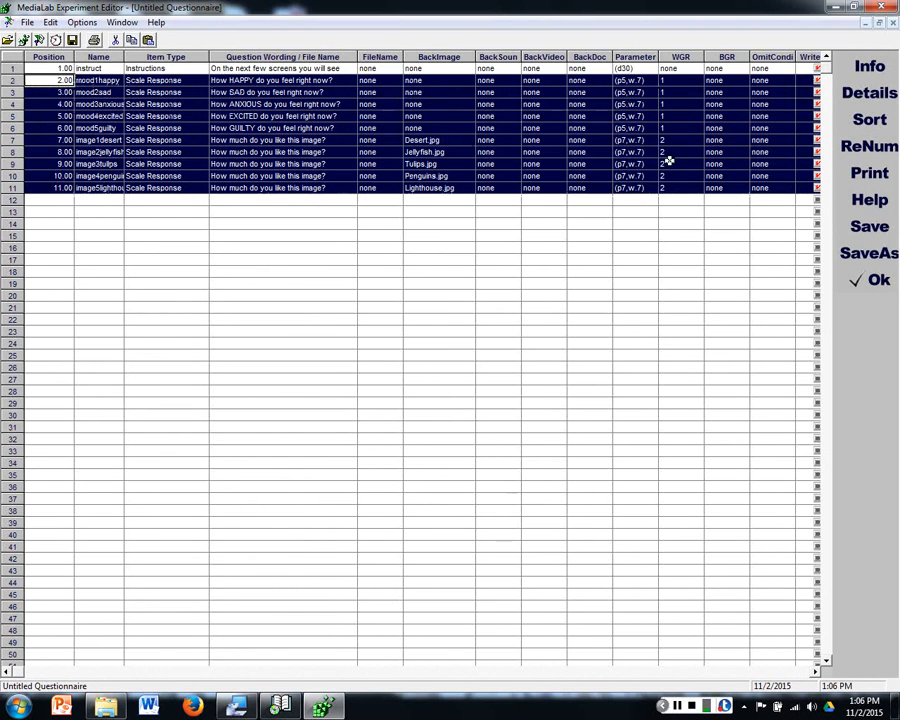
pyautogui.click(635, 104)
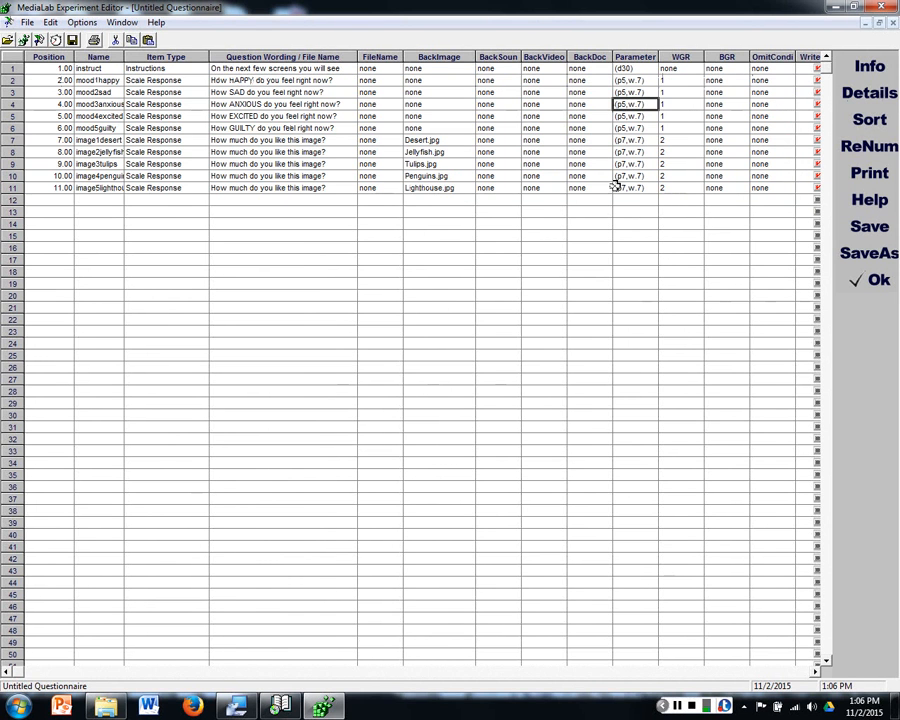
pyautogui.moveTo(690, 83); pyautogui.dragTo(691, 220)
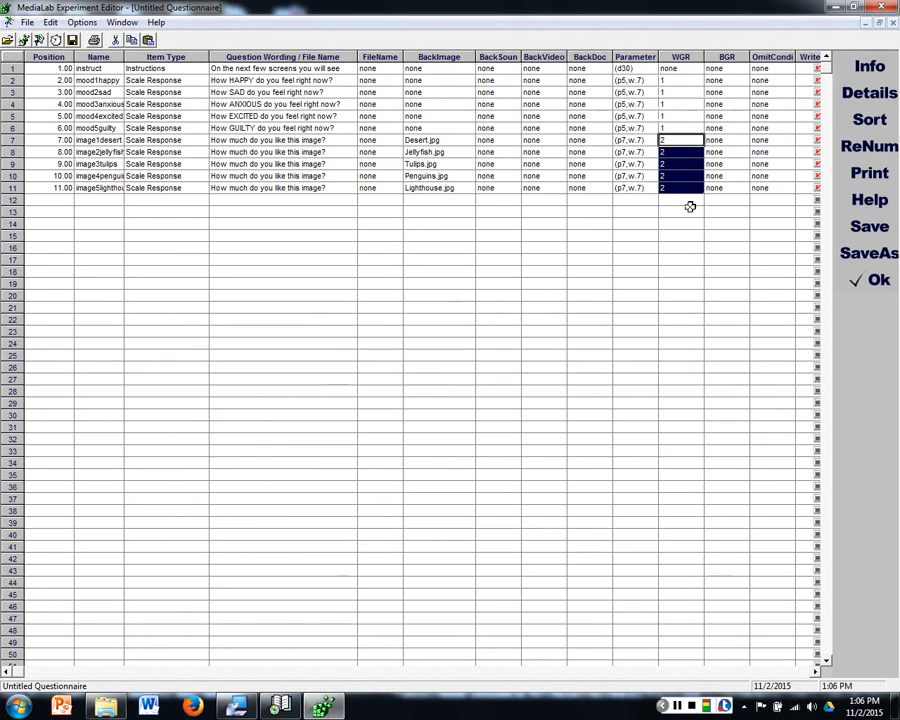
pyautogui.click(689, 118)
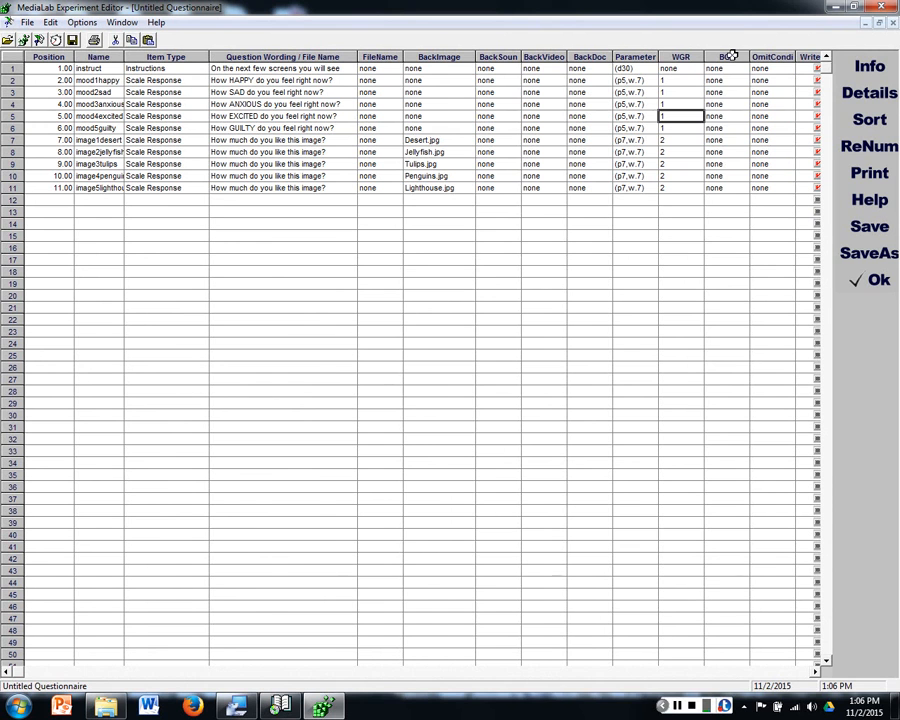
pyautogui.click(726, 56)
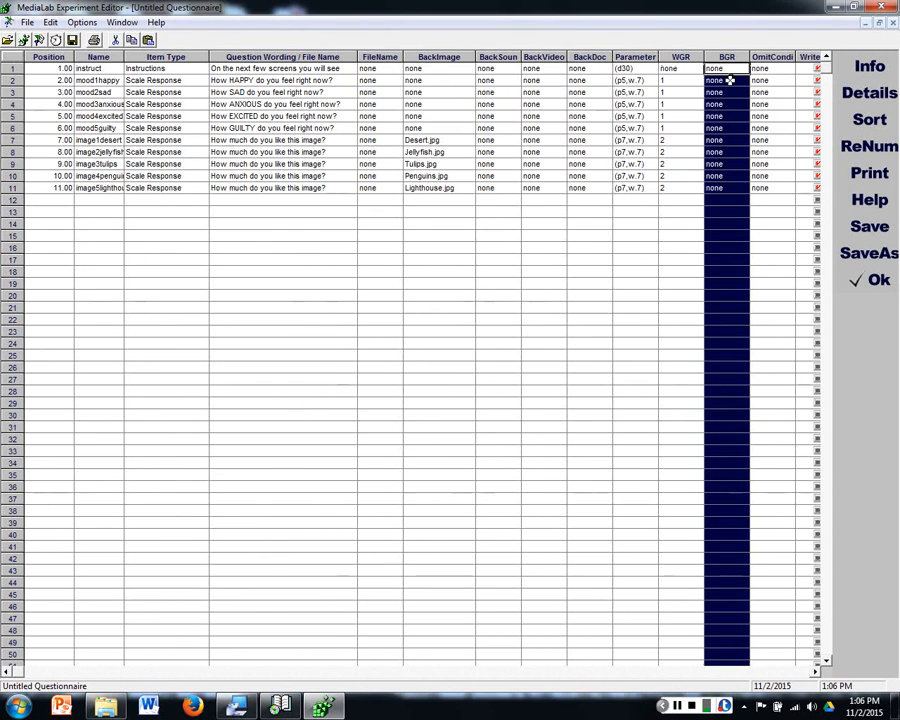
pyautogui.click(729, 80)
pyautogui.moveTo(10, 80); pyautogui.dragTo(6, 126)
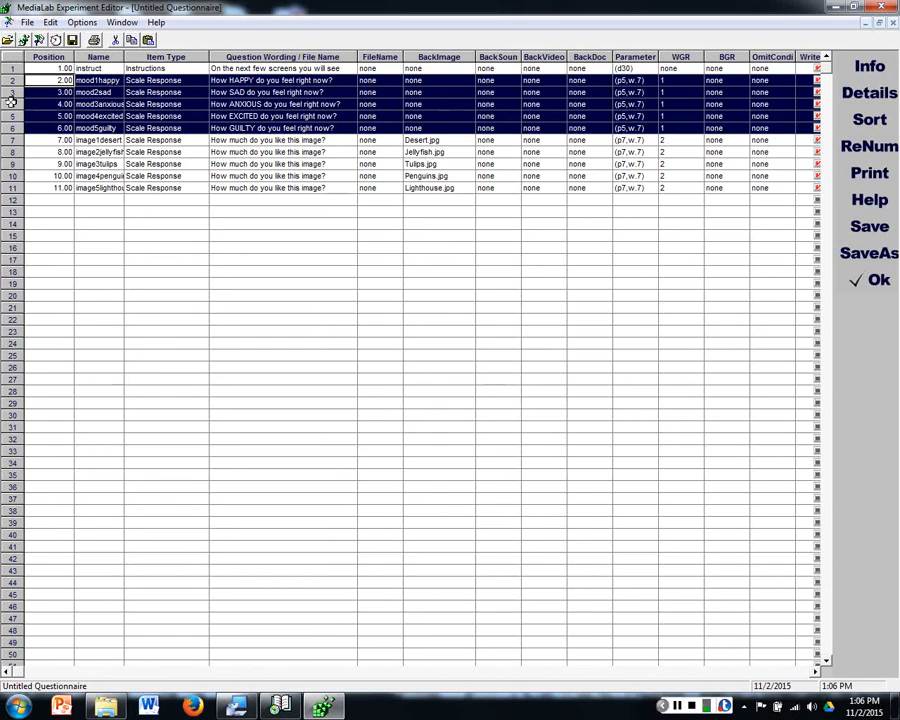
pyautogui.moveTo(7, 174); pyautogui.dragTo(8, 183)
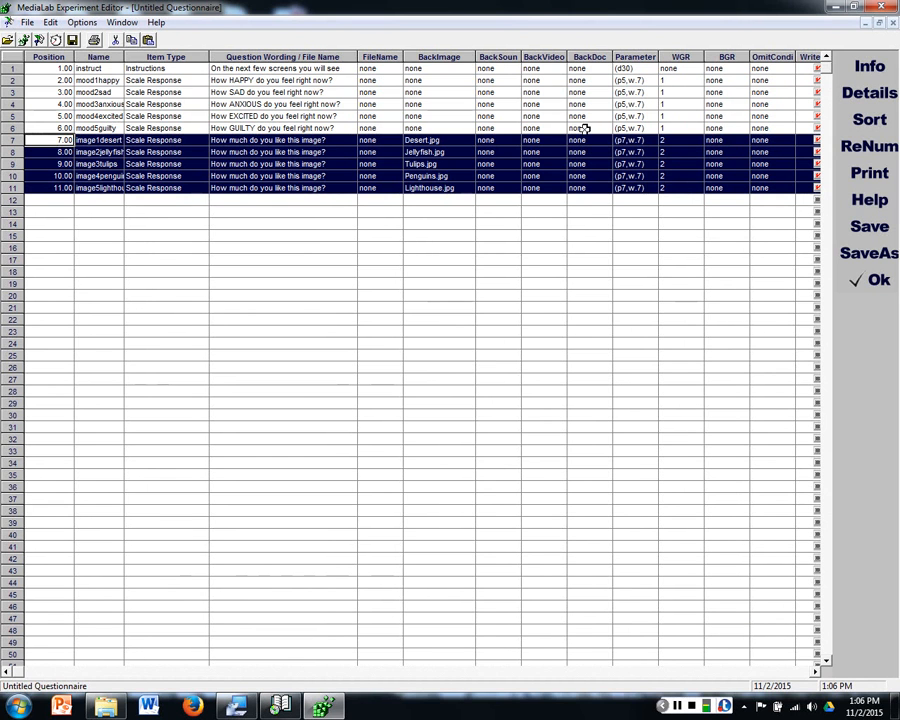
pyautogui.click(713, 80)
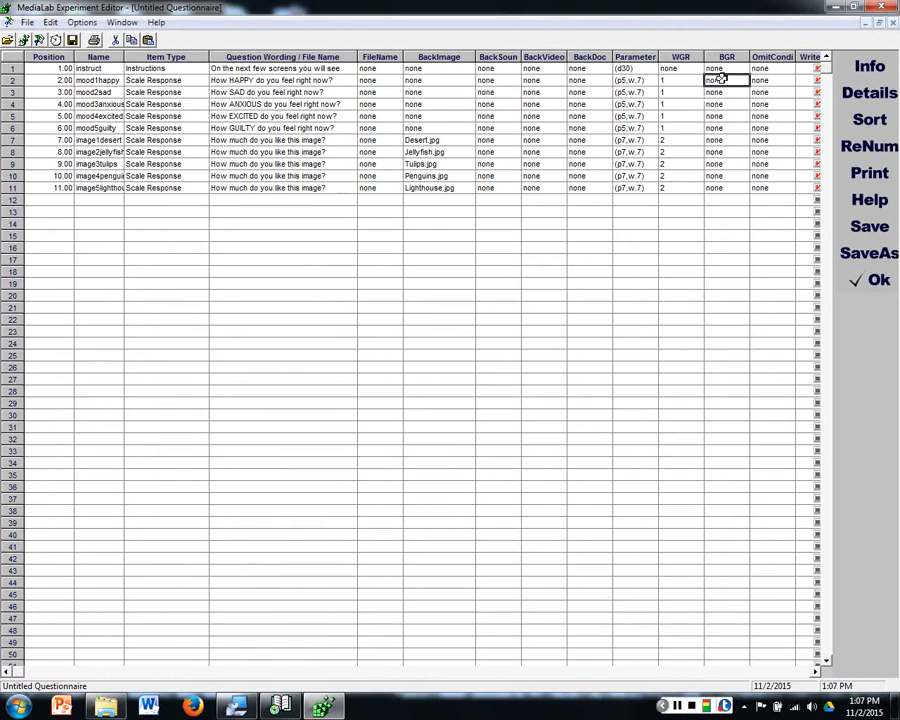
pyautogui.moveTo(719, 94); pyautogui.dragTo(730, 132)
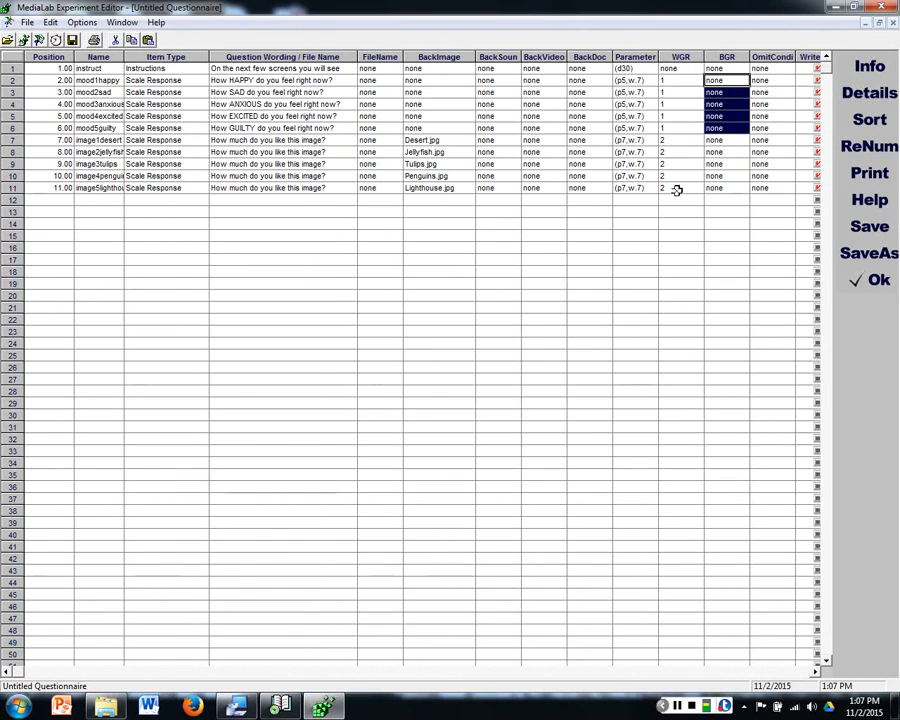
# Step: Set the BGR value to 1 for the five mood items in rows 2 to 6
pyautogui.click(720, 79)
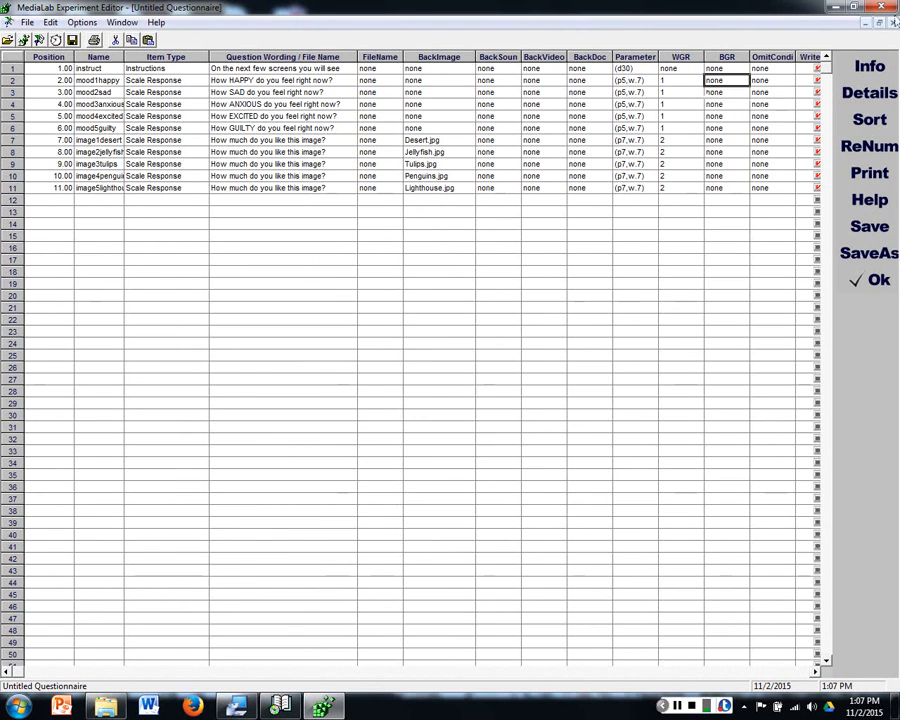
pyautogui.write('1')
pyautogui.press('Down')
pyautogui.write('1')
pyautogui.press('Down')
pyautogui.write('1')
# Step: Set the BGR value to 2 for the five image items in rows 7 to 11
pyautogui.press('Down')
pyautogui.write('1')
pyautogui.press('Down')
pyautogui.write('1')
pyautogui.press('Down')
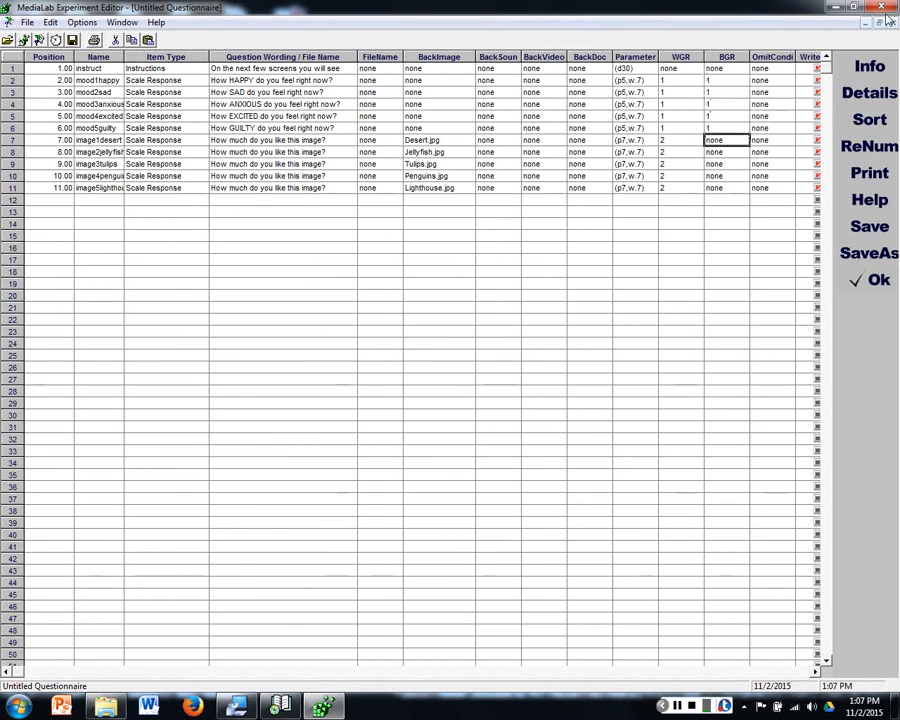
pyautogui.write('2')
pyautogui.press('Down')
pyautogui.write('2')
pyautogui.press('Down')
pyautogui.write('2')
pyautogui.press('Down')
pyautogui.write('2')
pyautogui.press('Down')
pyautogui.press('2')
pyautogui.press('Down')
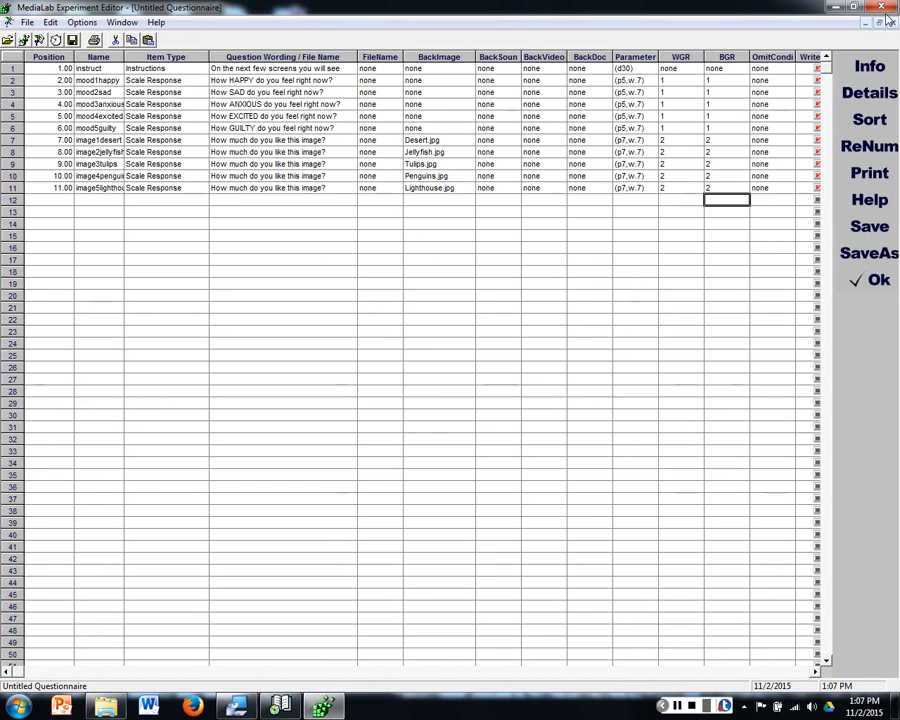
# Step: Examine the mood and image blocks with their WGR and BGR groups, the item positions and the background sound column
pyautogui.scroll(-1, 888, 18)
pyautogui.scroll(1, 888, 18)
pyautogui.moveTo(735, 81); pyautogui.dragTo(83, 127)
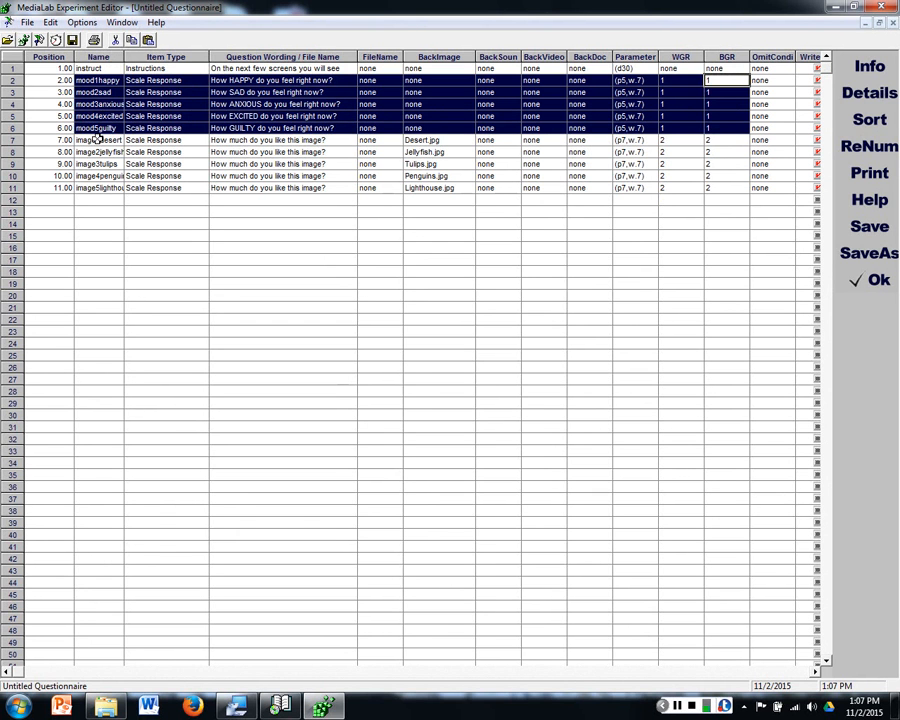
pyautogui.moveTo(97, 140); pyautogui.dragTo(708, 187)
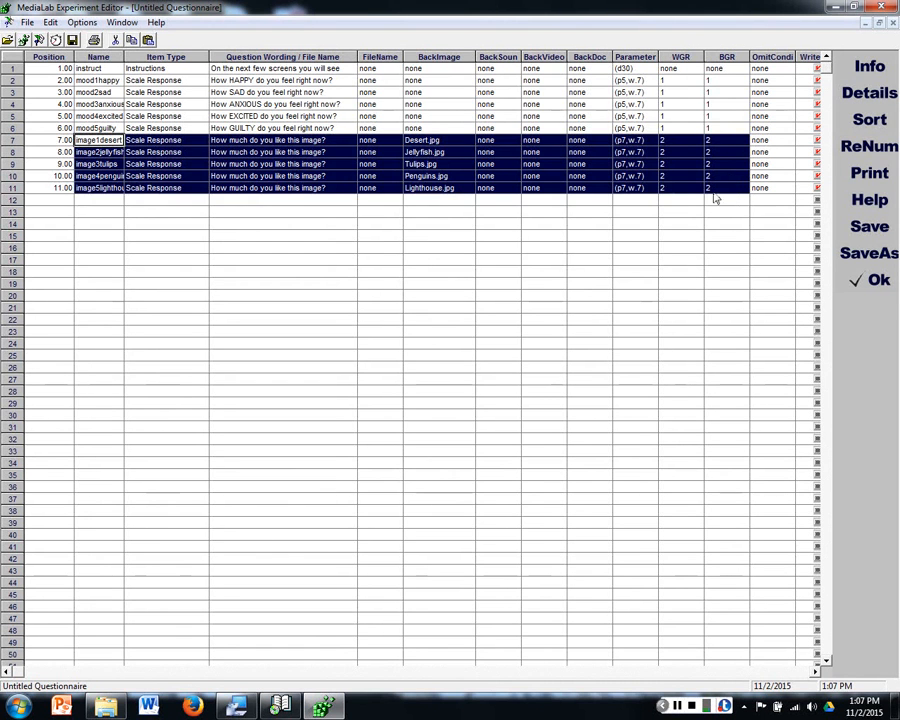
pyautogui.moveTo(725, 88); pyautogui.dragTo(217, 125)
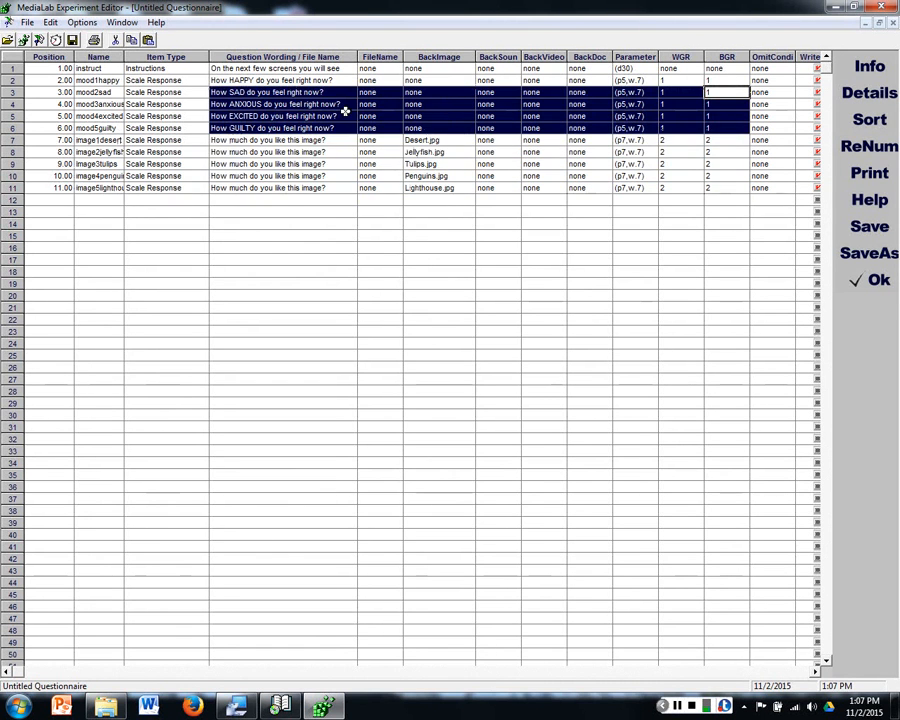
pyautogui.moveTo(290, 152); pyautogui.dragTo(760, 191)
pyautogui.click(680, 223)
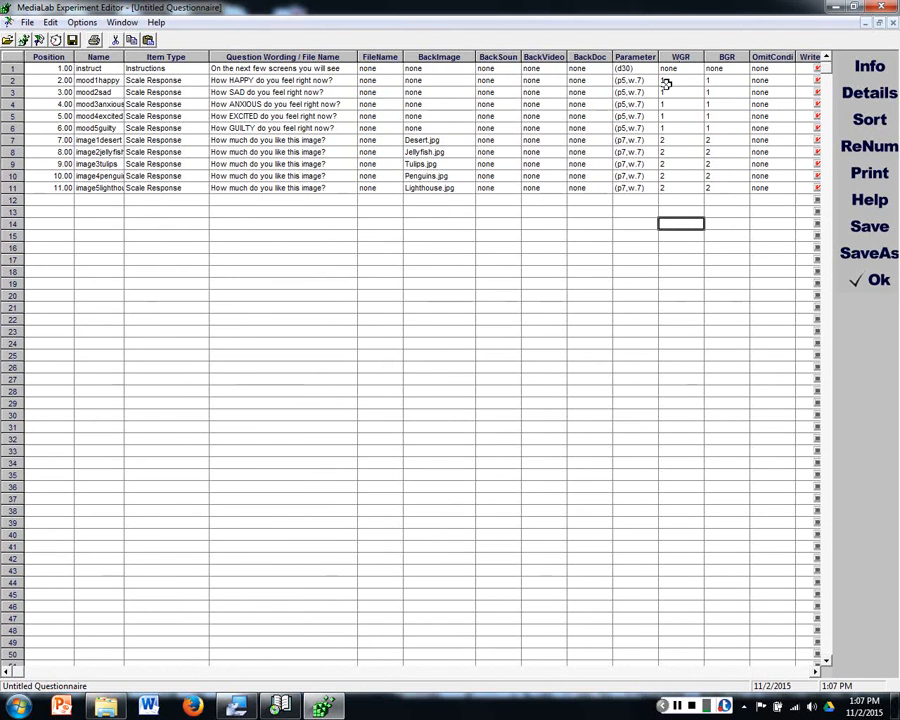
pyautogui.moveTo(669, 84); pyautogui.dragTo(180, 124)
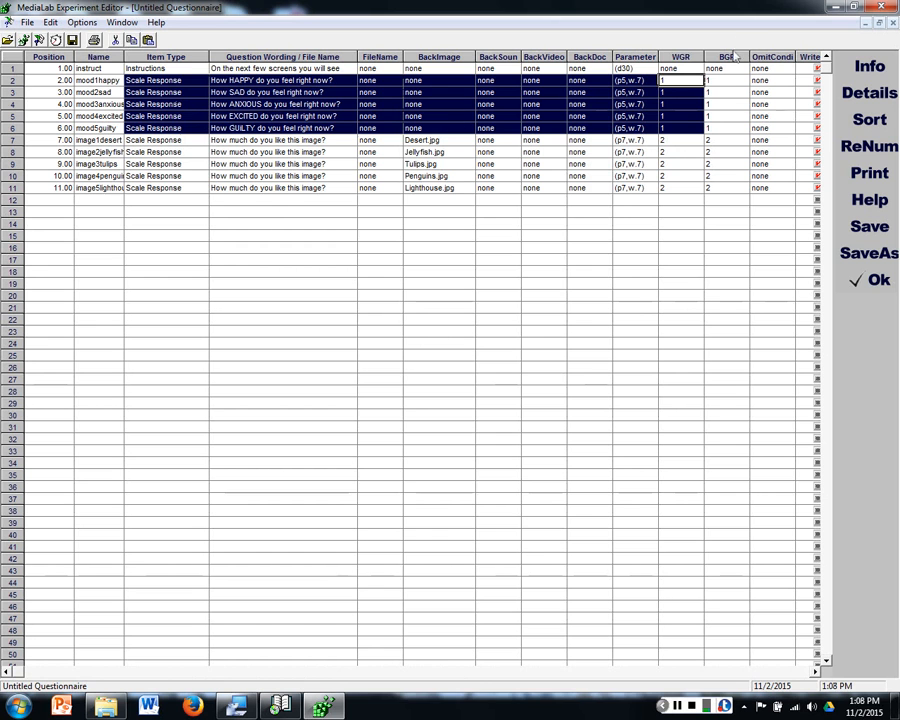
pyautogui.moveTo(675, 147); pyautogui.dragTo(157, 187)
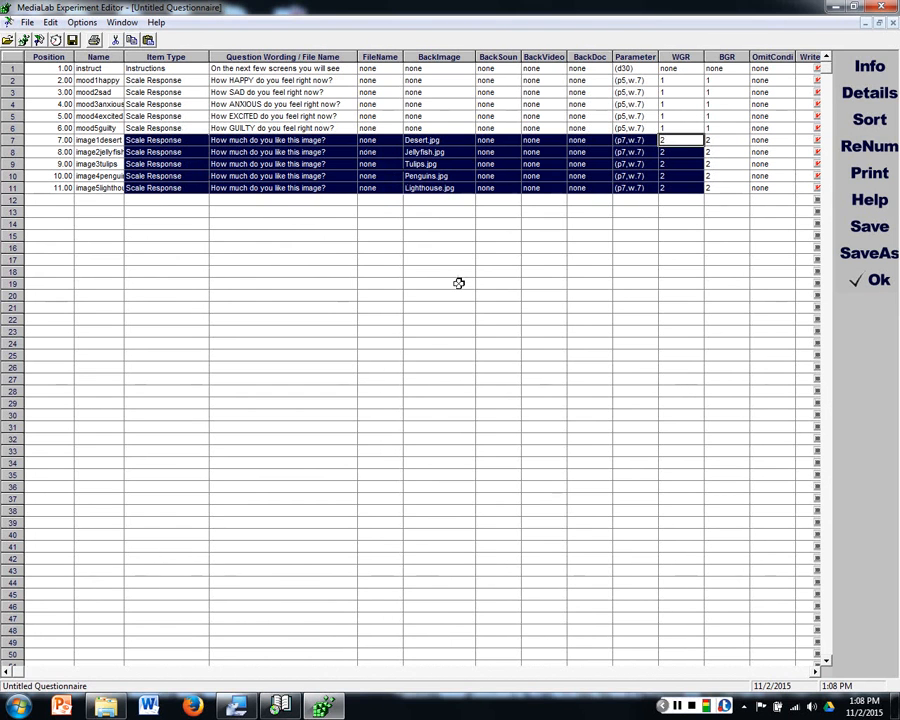
pyautogui.click(621, 236)
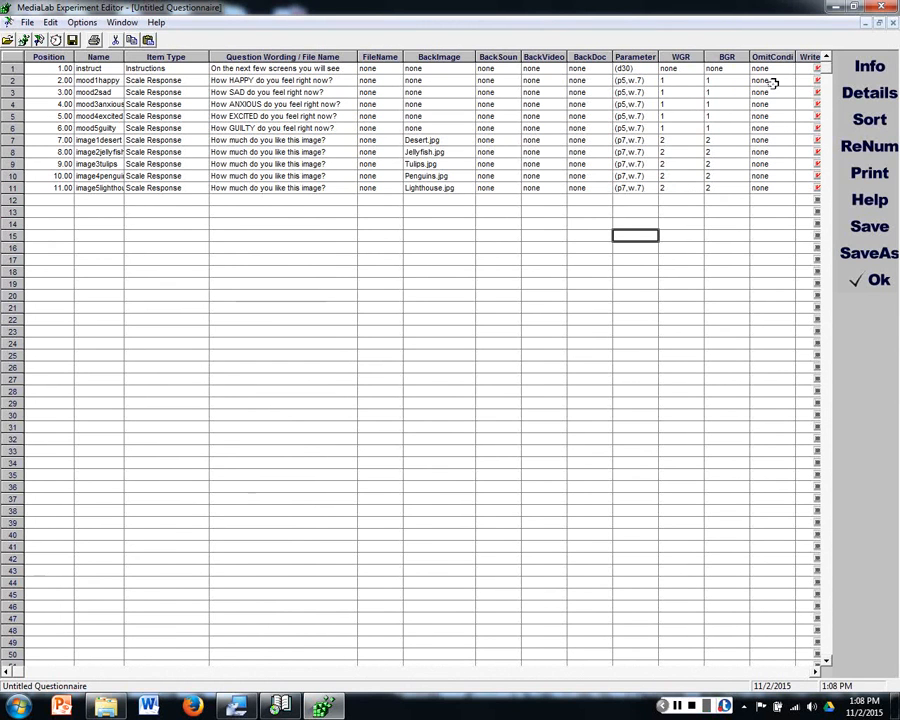
pyautogui.click(735, 79)
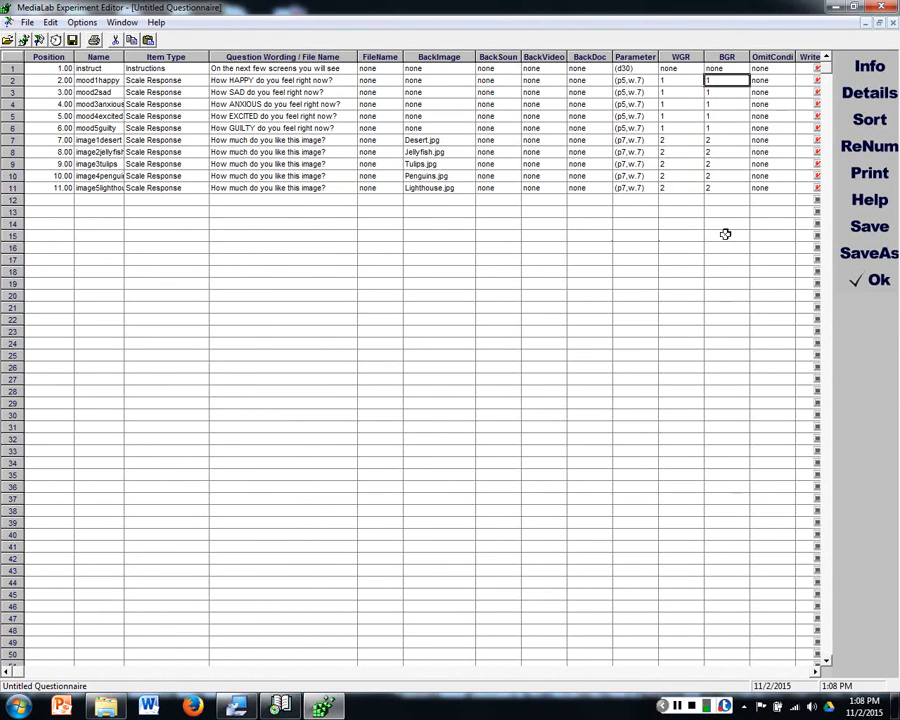
pyautogui.moveTo(45, 68); pyautogui.dragTo(45, 189)
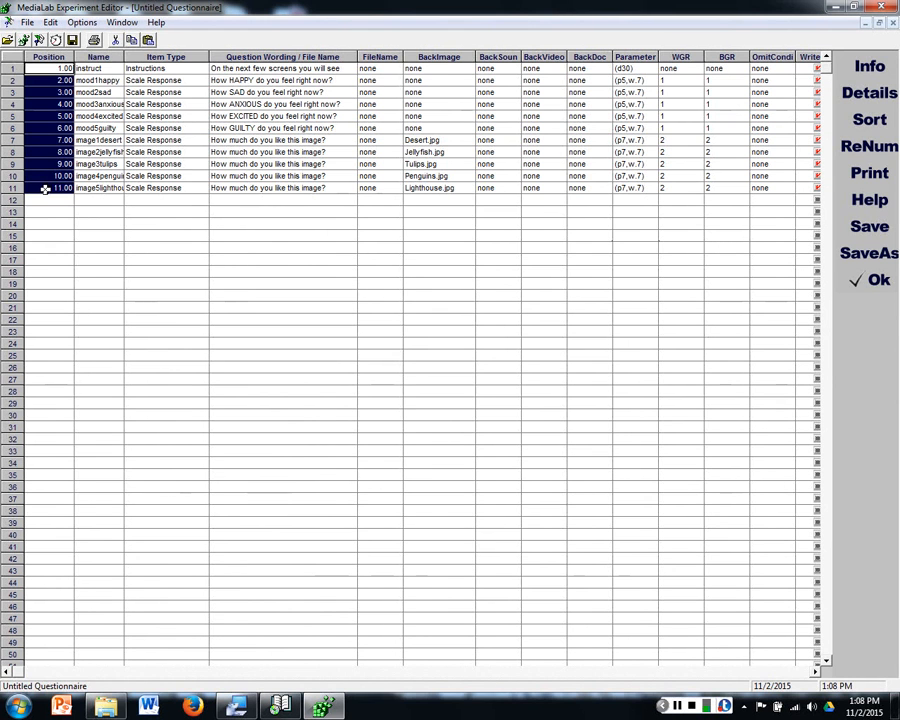
pyautogui.click(347, 270)
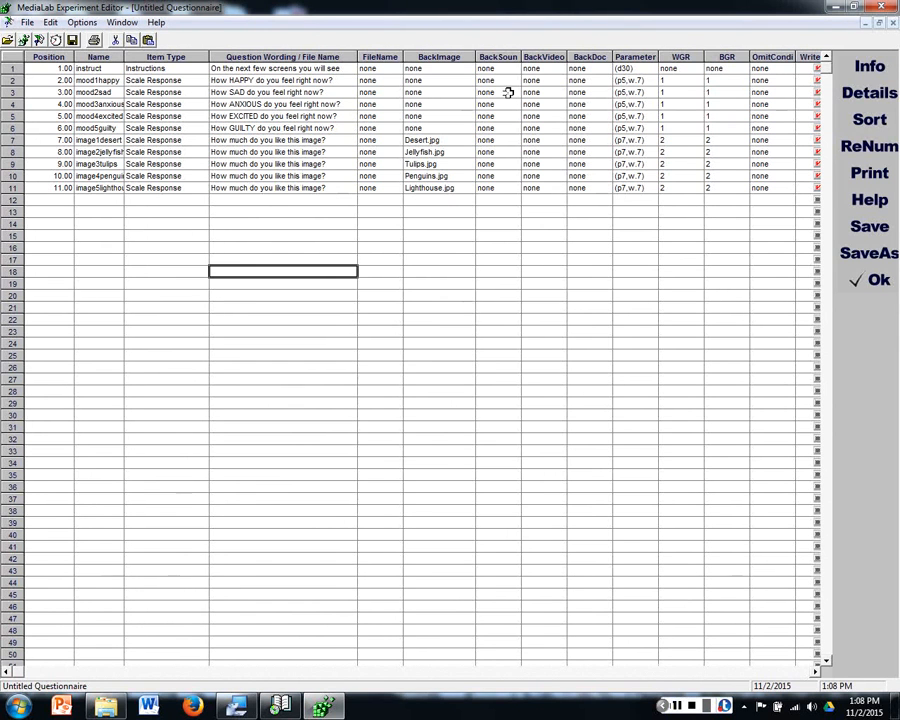
pyautogui.click(497, 57)
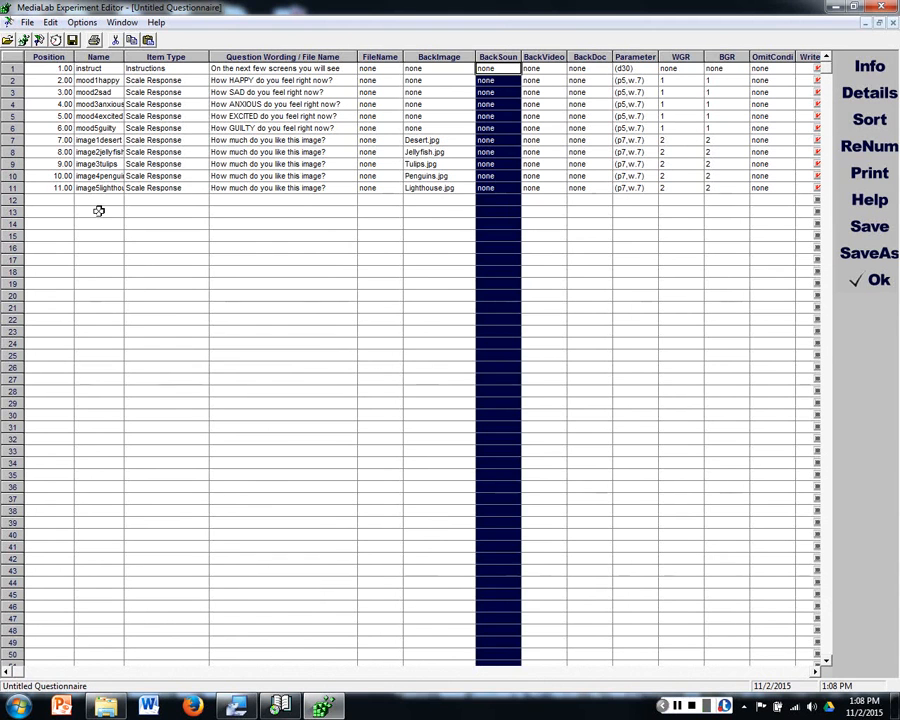
# Step: Add an Instructions item in row 12 with the wording "Please listen to this one-minute song."
pyautogui.click(203, 201)
pyautogui.click(203, 201)
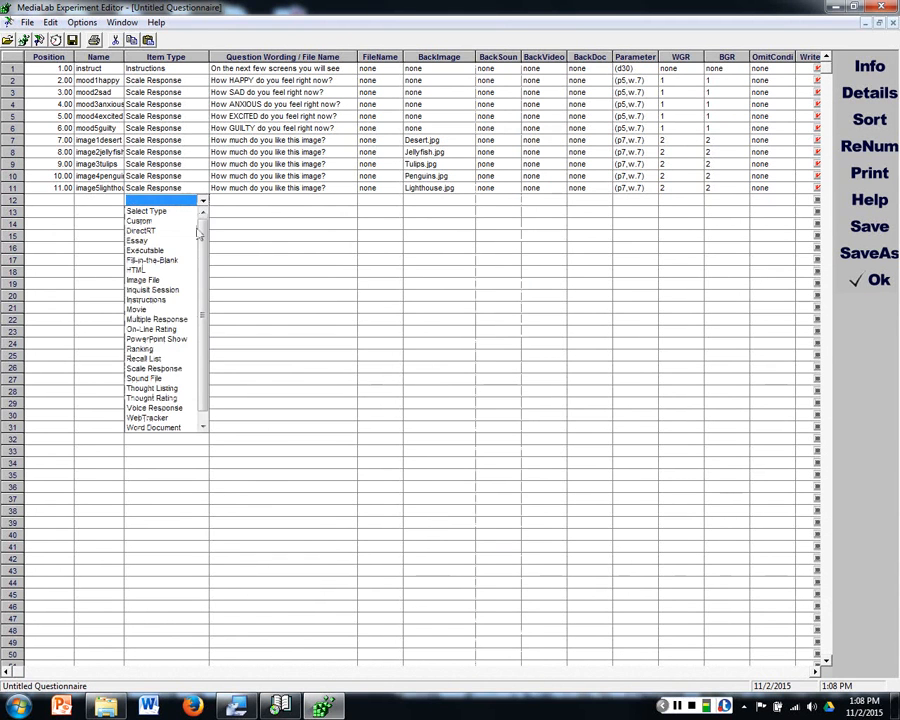
pyautogui.click(172, 300)
pyautogui.click(234, 201)
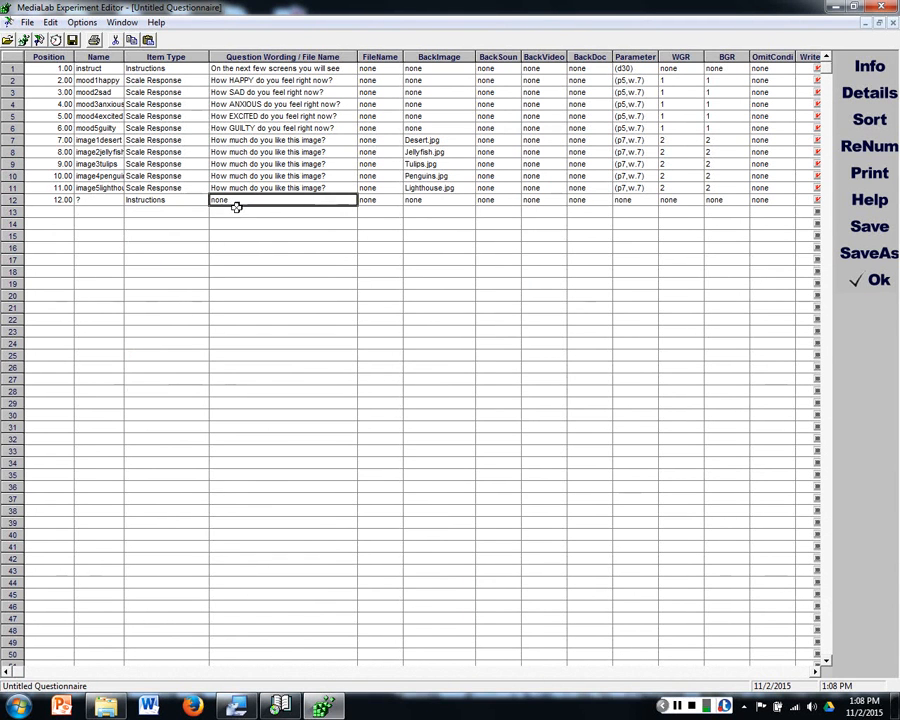
pyautogui.write('Please listen to this one-minute')
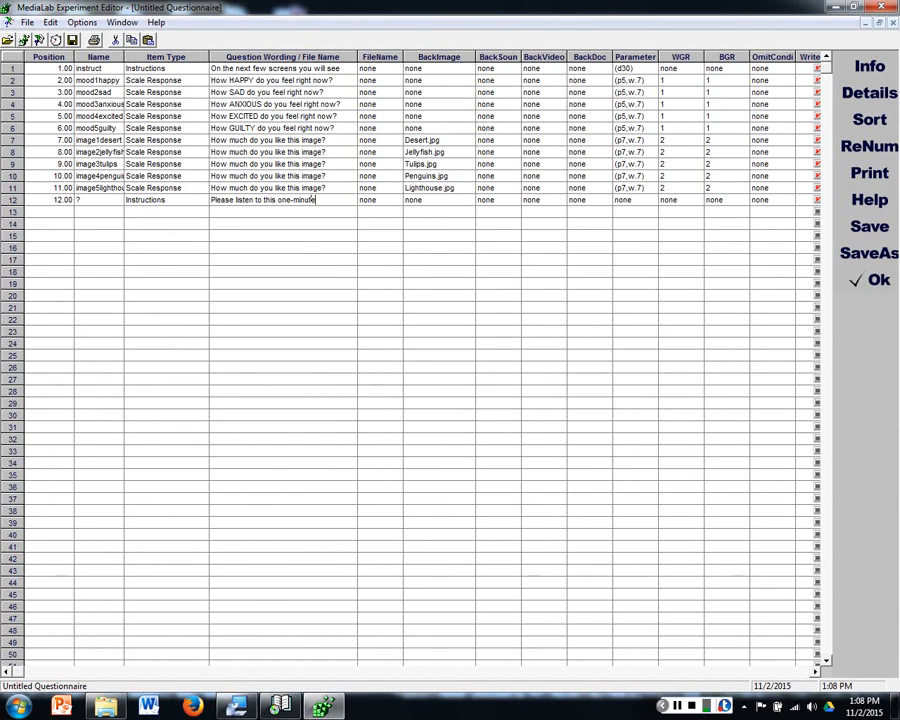
pyautogui.write(' song.')
pyautogui.click(153, 210)
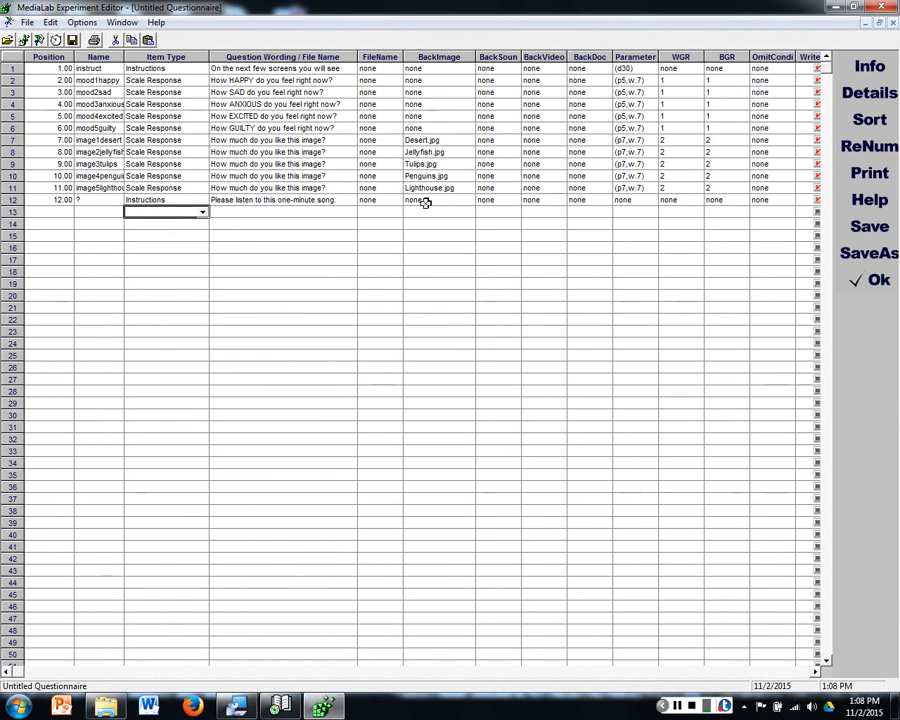
# Step: Set the parameter of the row 12 song instructions to (d60)
pyautogui.click(390, 200)
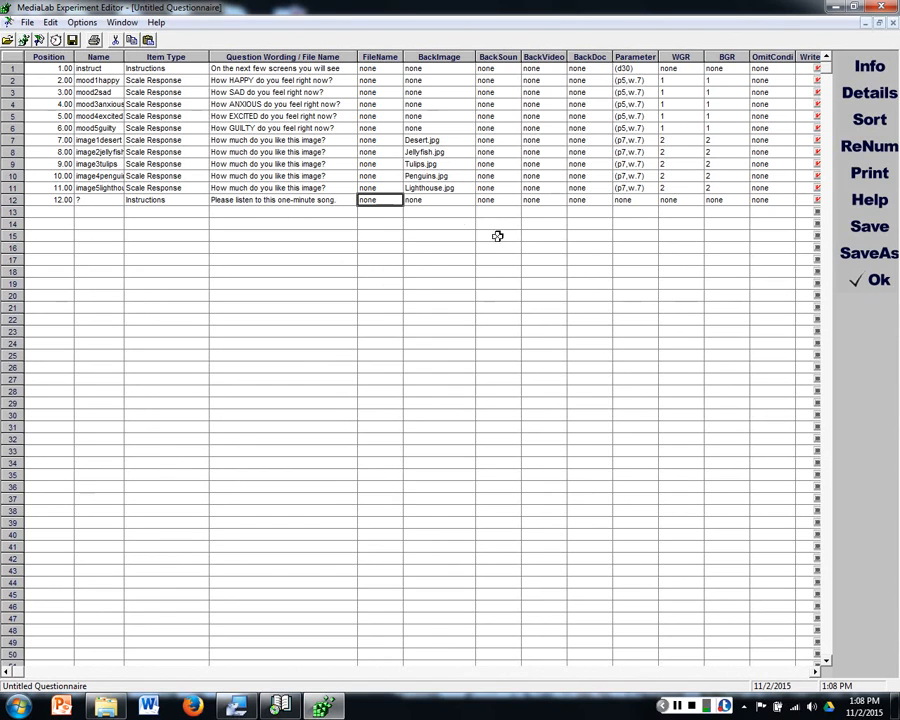
pyautogui.click(636, 201)
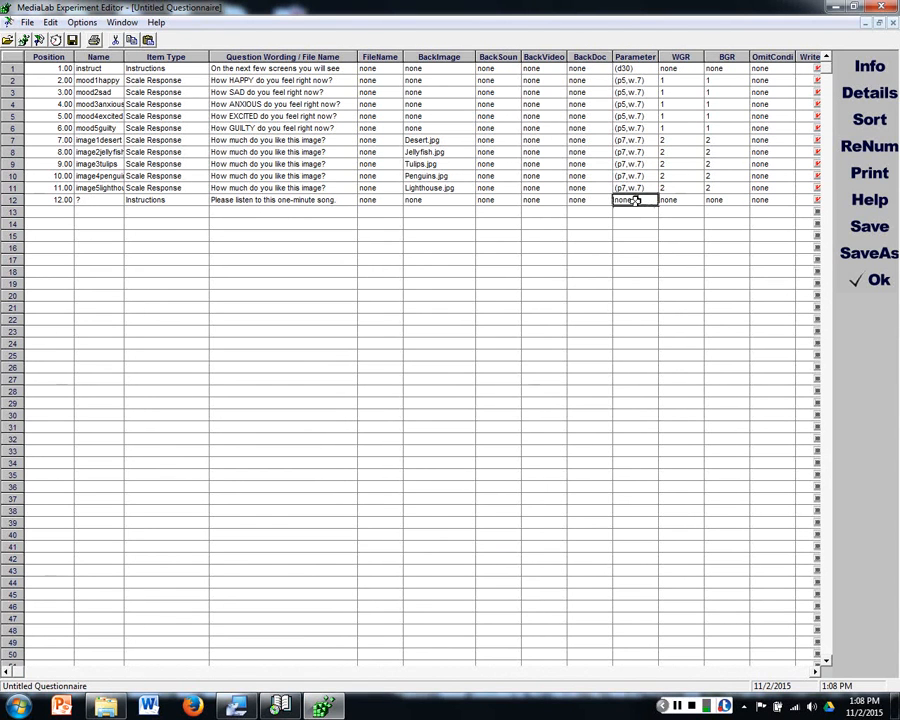
pyautogui.write('(d60')
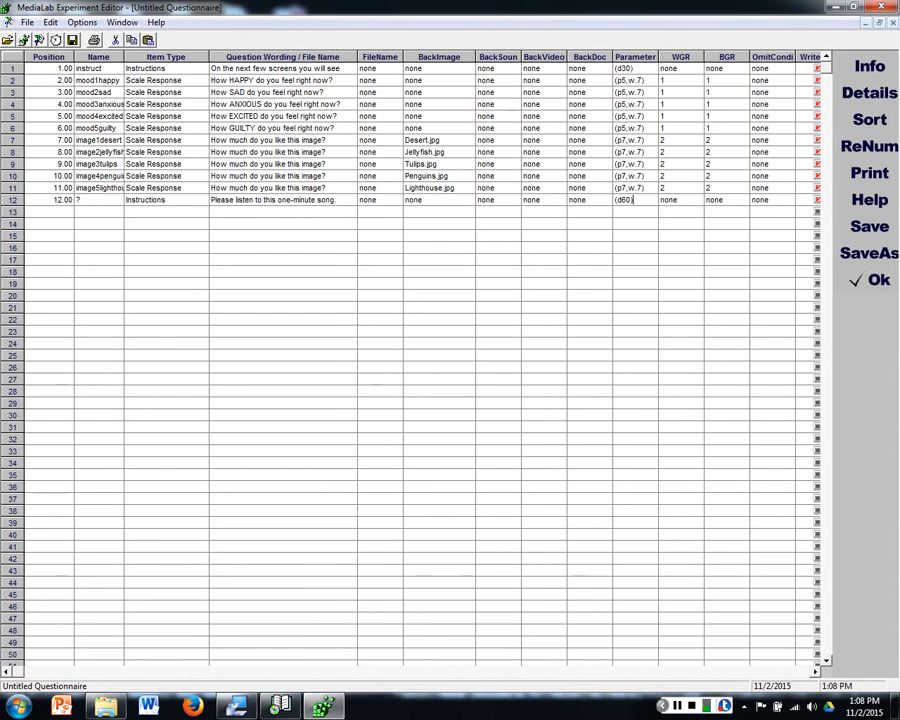
pyautogui.press('Return')
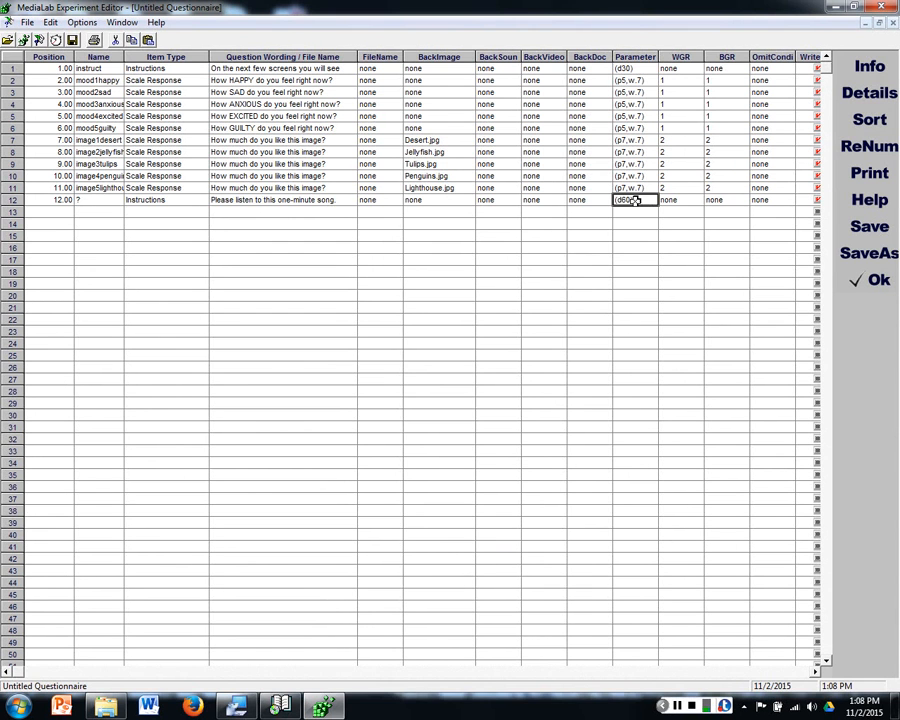
pyautogui.click(487, 200)
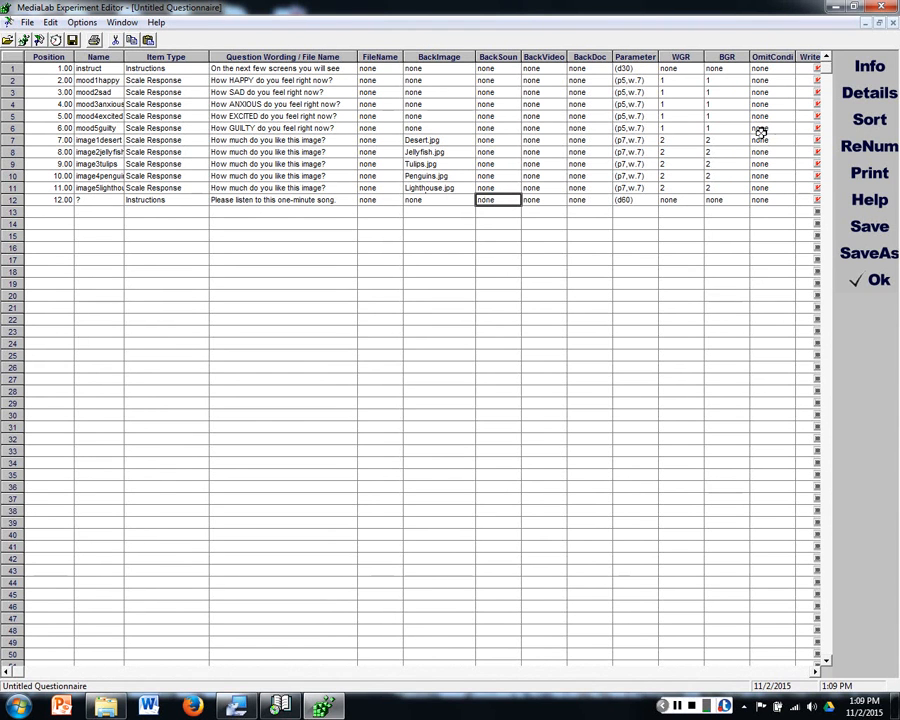
pyautogui.click(240, 200)
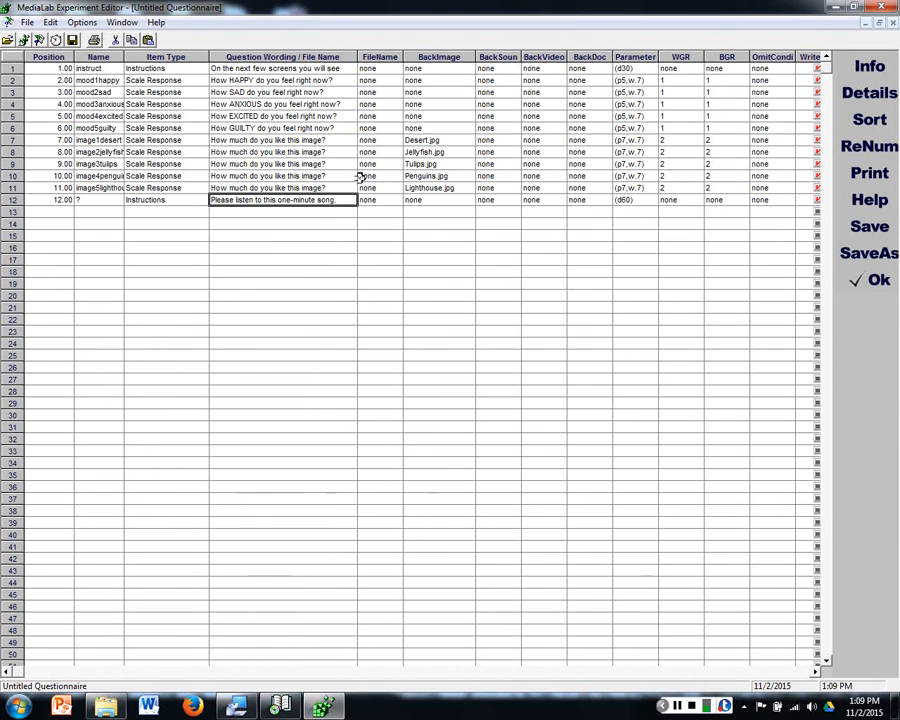
pyautogui.click(507, 200)
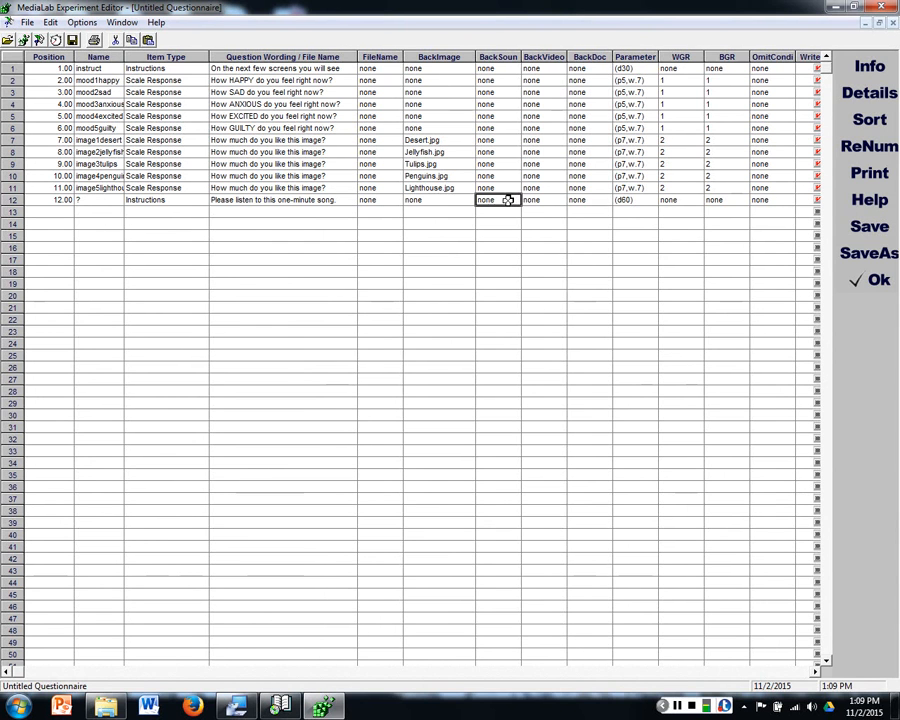
pyautogui.click(543, 201)
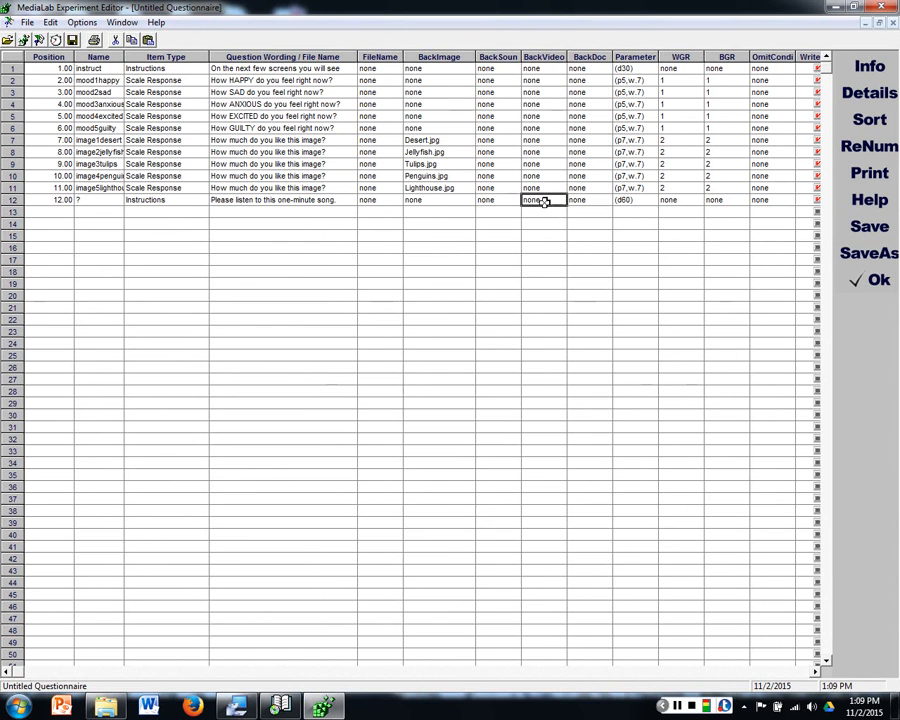
pyautogui.click(458, 200)
# Step: Name the row 12 item song1 and keep Instructions as its item type
pyautogui.click(113, 200)
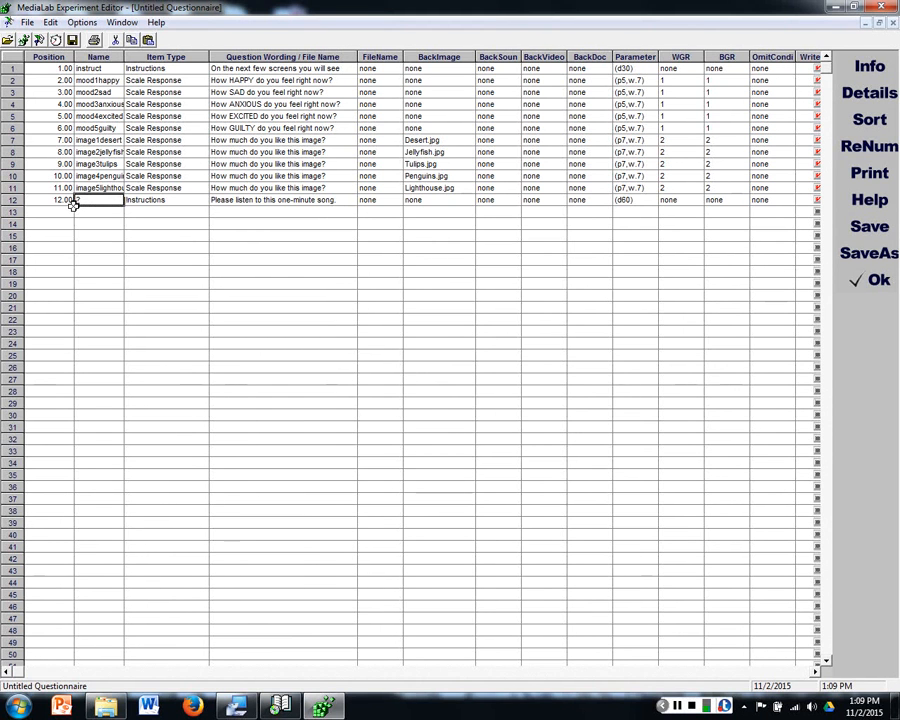
pyautogui.write('song1')
pyautogui.click(352, 222)
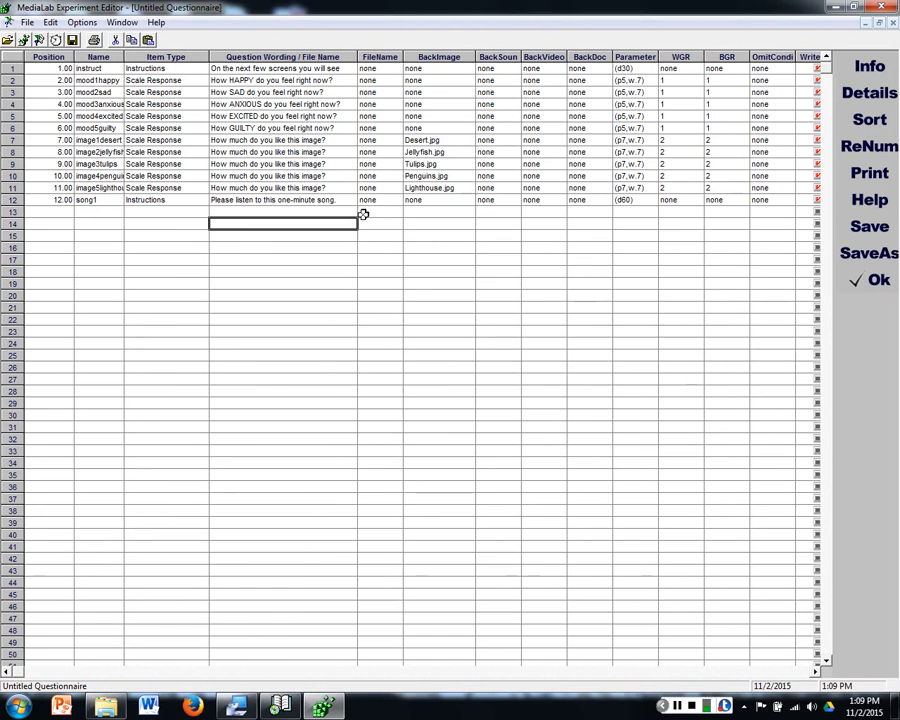
pyautogui.click(174, 201)
pyautogui.click(203, 201)
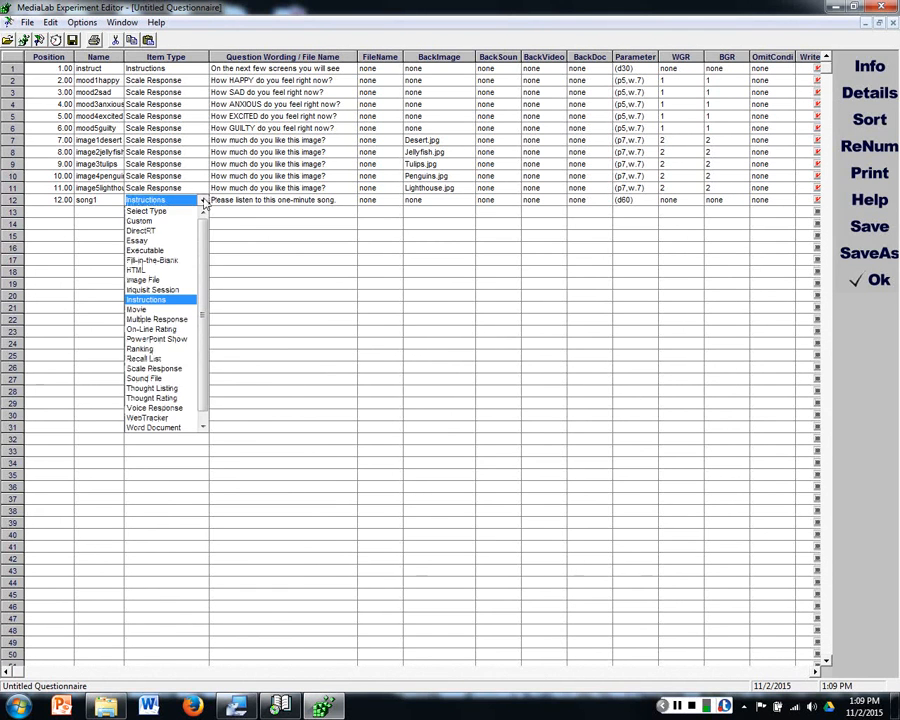
pyautogui.click(171, 301)
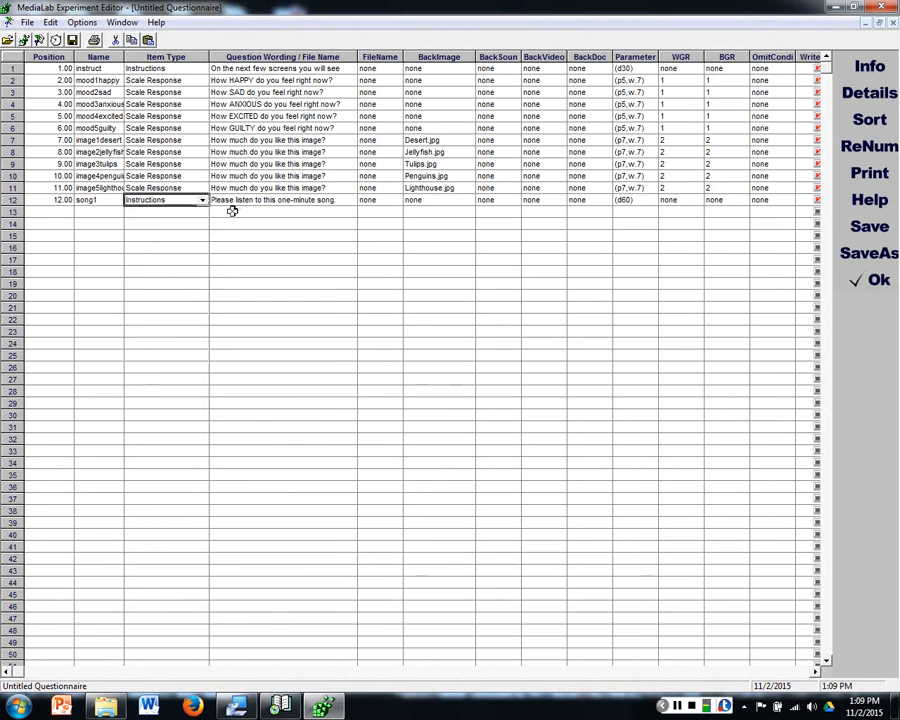
# Step: Add an Essay item in row 13 whose wording opens with "In the space below, please write about a happy memory from your past."
pyautogui.click(204, 213)
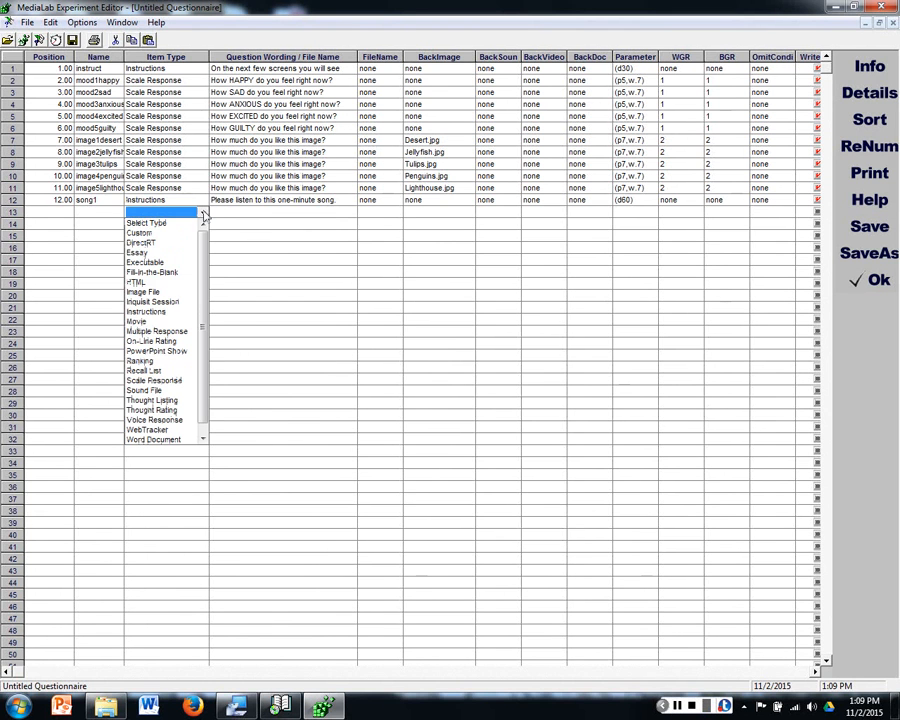
pyautogui.click(171, 252)
pyautogui.click(260, 213)
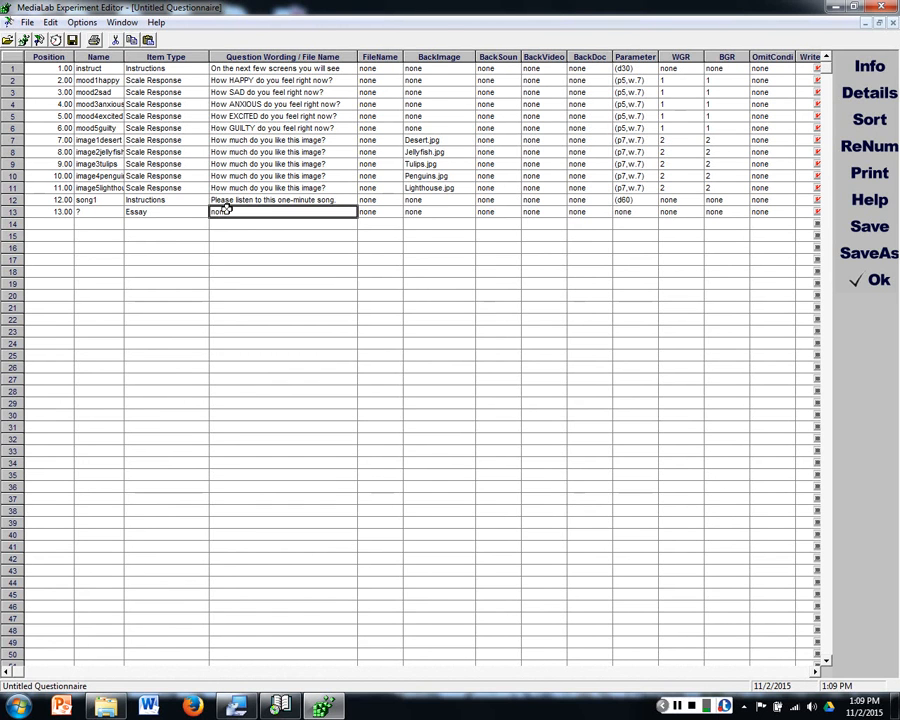
pyautogui.write('In the space be')
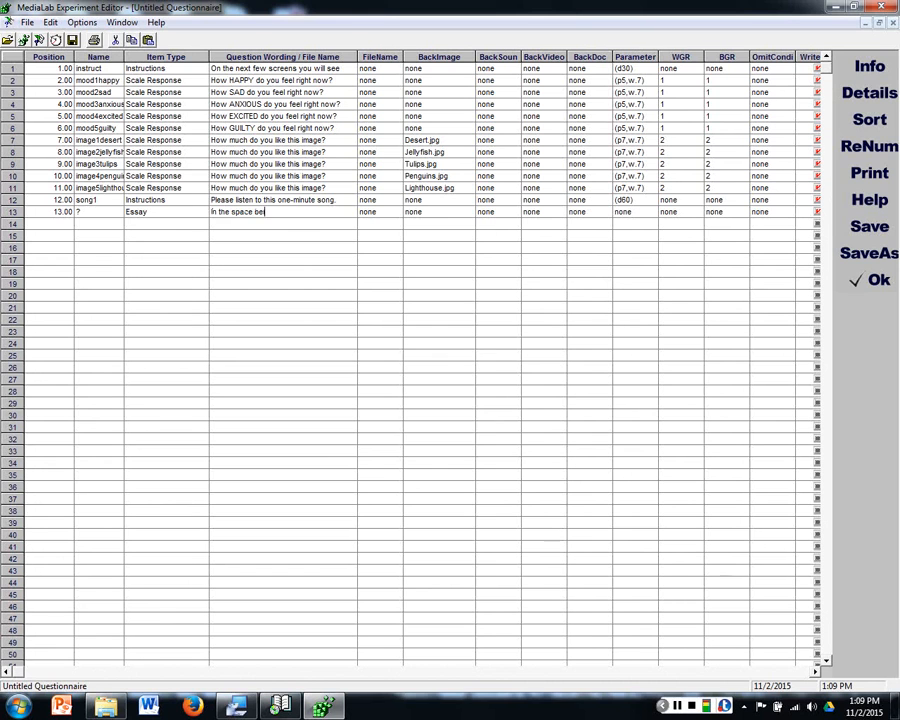
pyautogui.write('low, please write about a happy m')
pyautogui.write('emory from your ow')
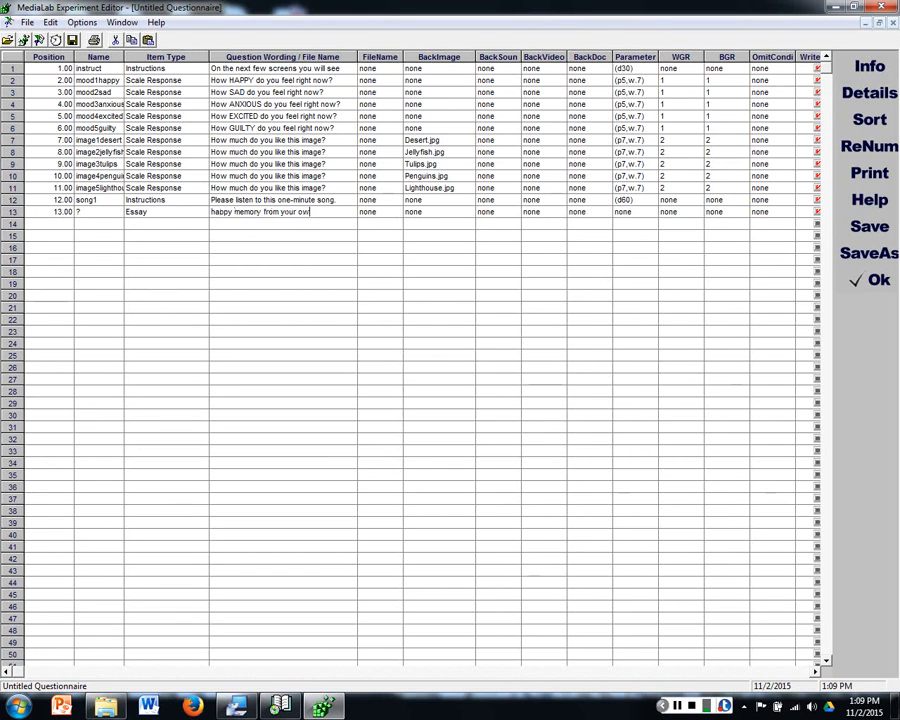
pyautogui.write('r past. Please write')
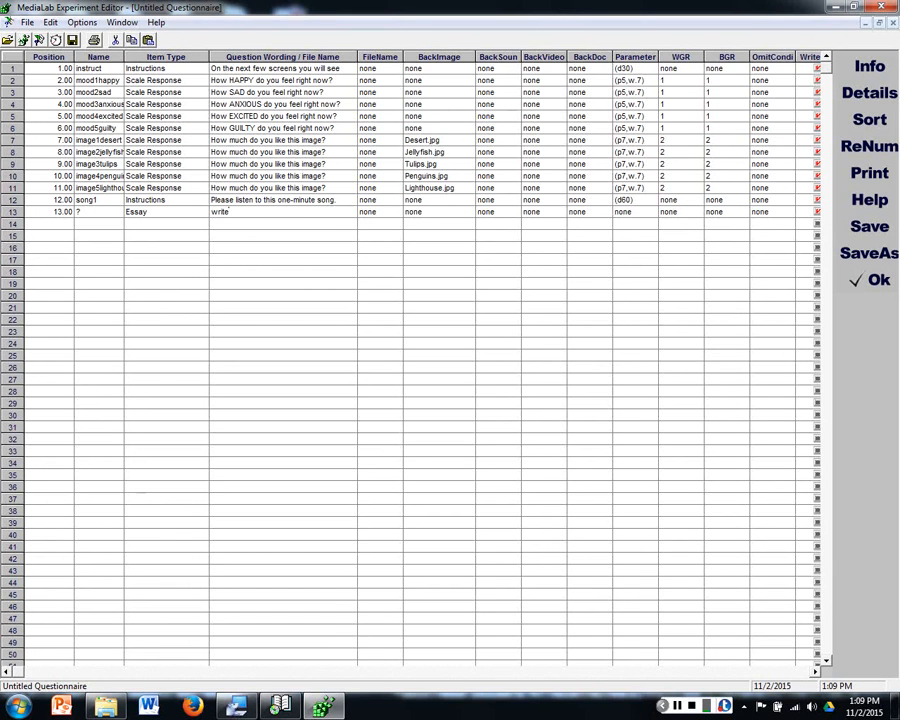
pyautogui.write(' abou the mem')
# Step: Complete the row 13 essay wording with "Please write about the memory in detail, and try to relive it as you write about it."
pyautogui.press('BackSpace')
pyautogui.press('BackSpace')
pyautogui.press('BackSpace')
pyautogui.press('BackSpace')
pyautogui.press('BackSpace')
pyautogui.write('ory in detail, and relive it as you write about it.')
pyautogui.press('Return')
# Step: Set the variable name of the row 13 essay to happy_essay in its item details
pyautogui.doubleClick(98, 212)
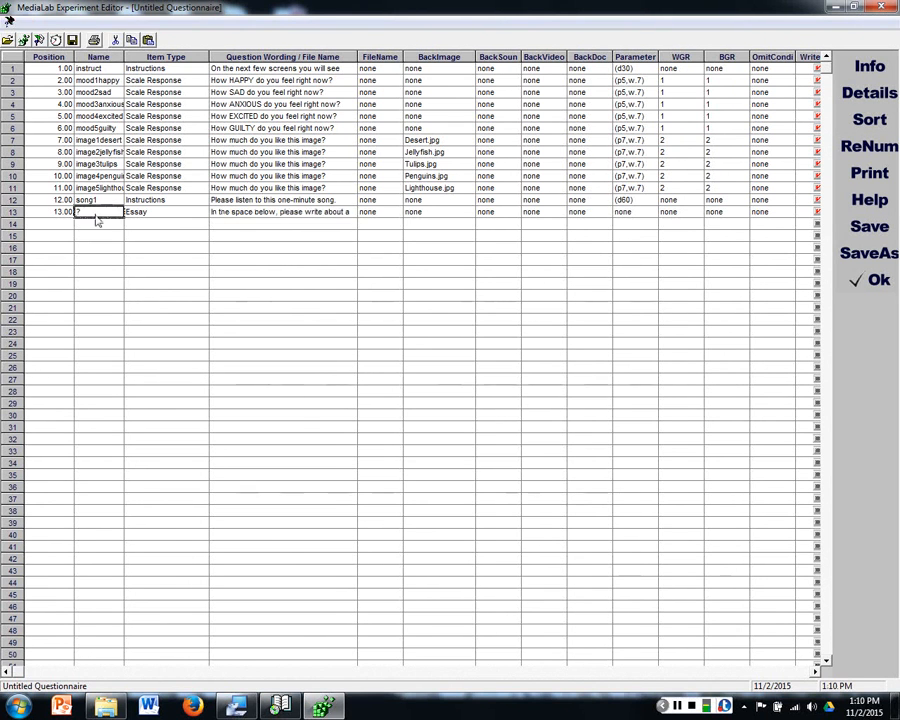
pyautogui.click(360, 290)
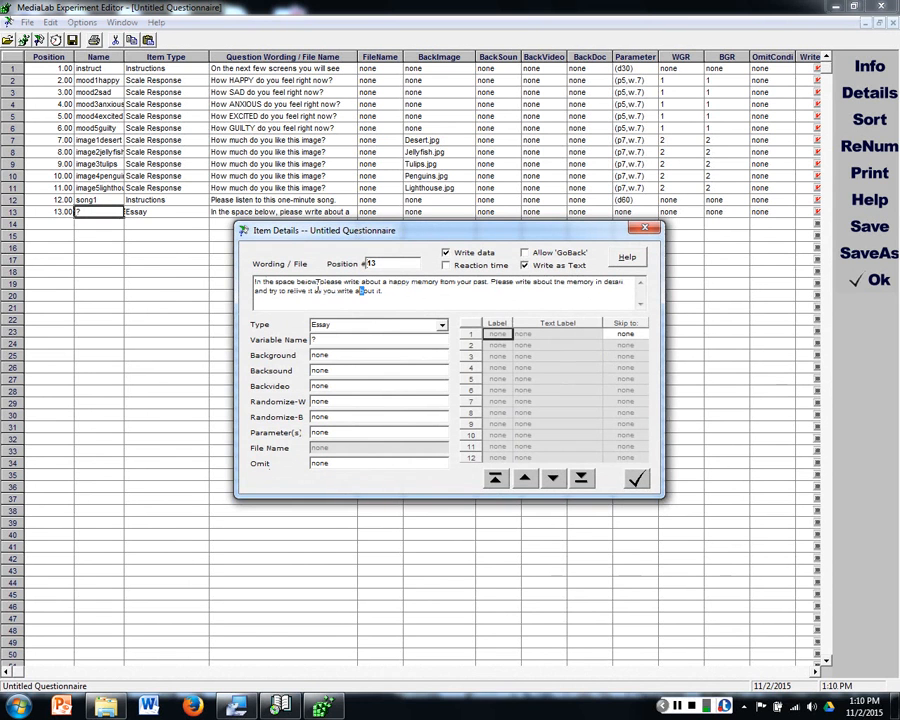
pyautogui.click(356, 340)
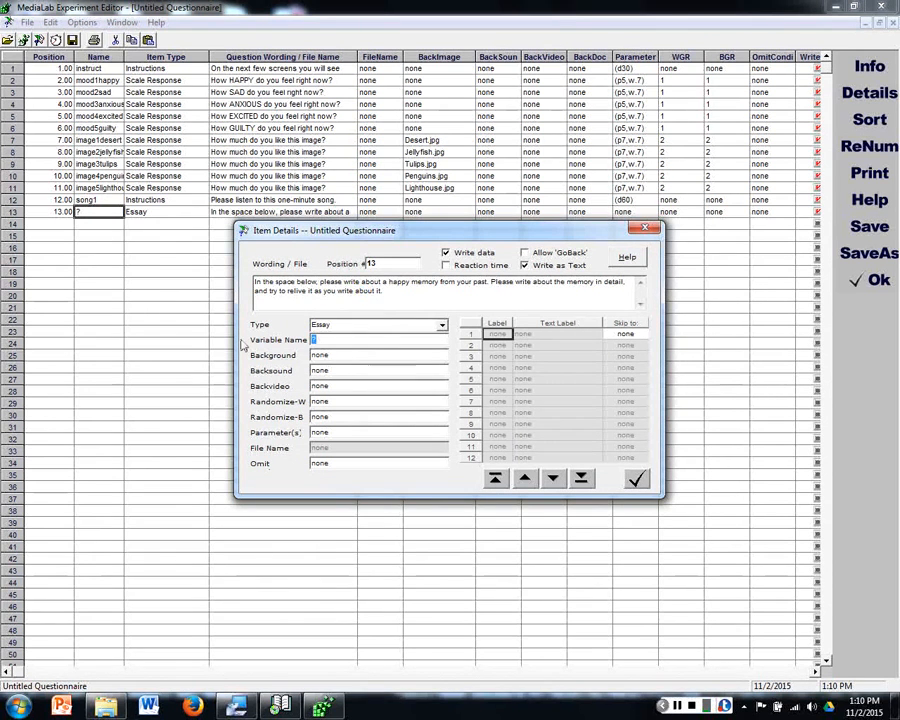
pyautogui.write('happy')
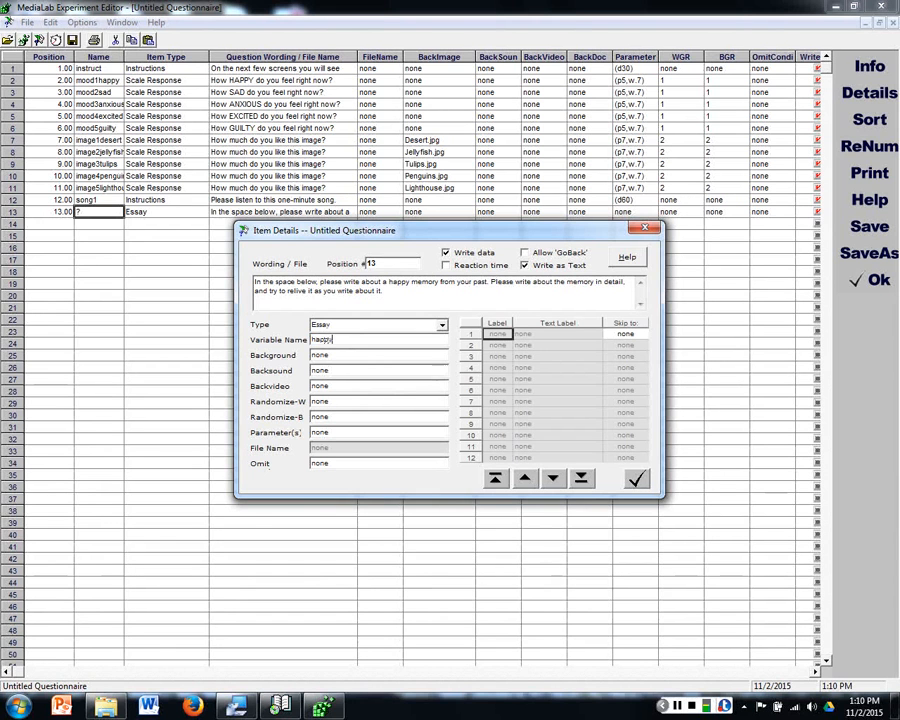
pyautogui.write('_essay')
pyautogui.press('Return')
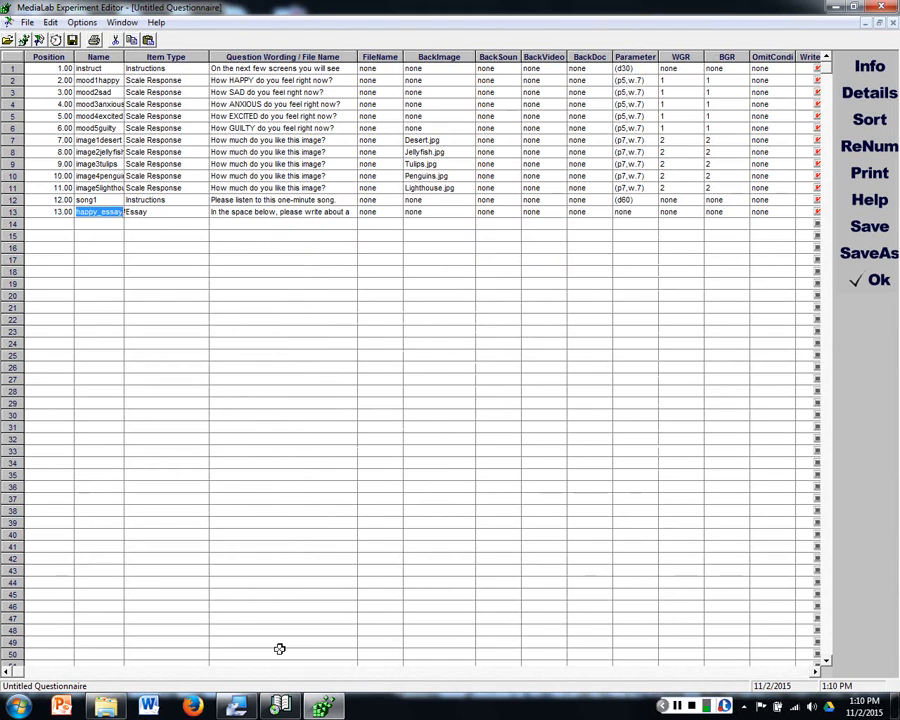
# Step: Add an item in row 14 with Fill-in-the-Blank as its item type
pyautogui.click(146, 223)
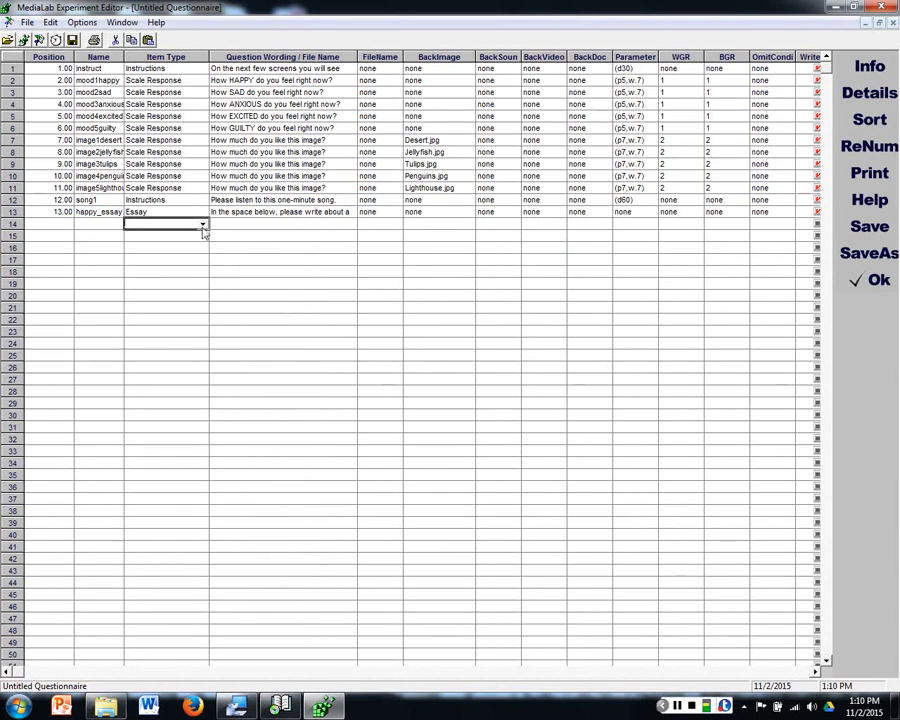
pyautogui.click(203, 226)
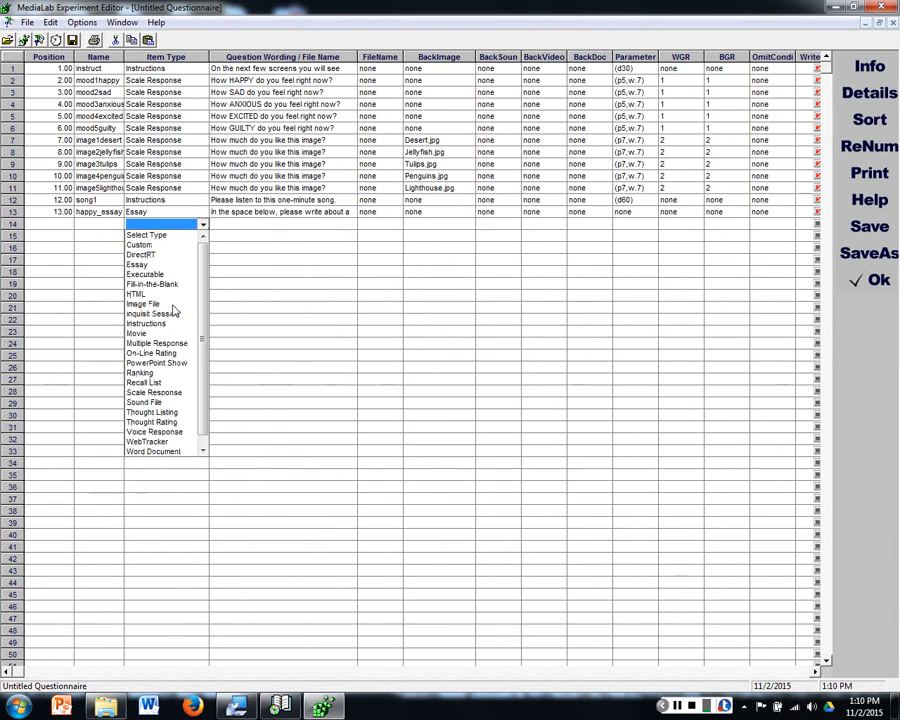
pyautogui.scroll(-1, 174, 300)
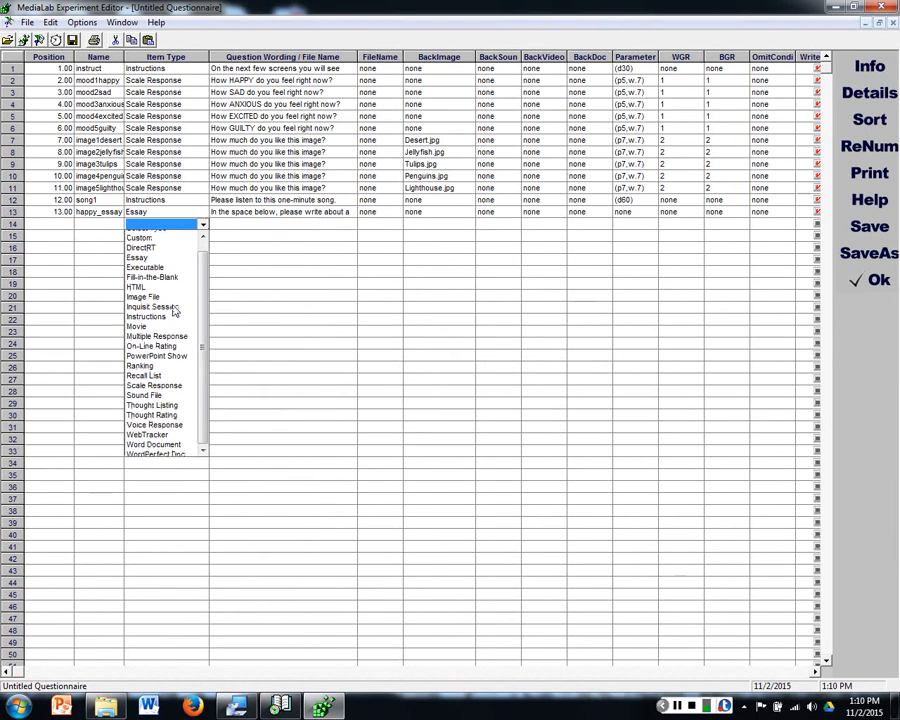
pyautogui.click(201, 225)
pyautogui.click(186, 284)
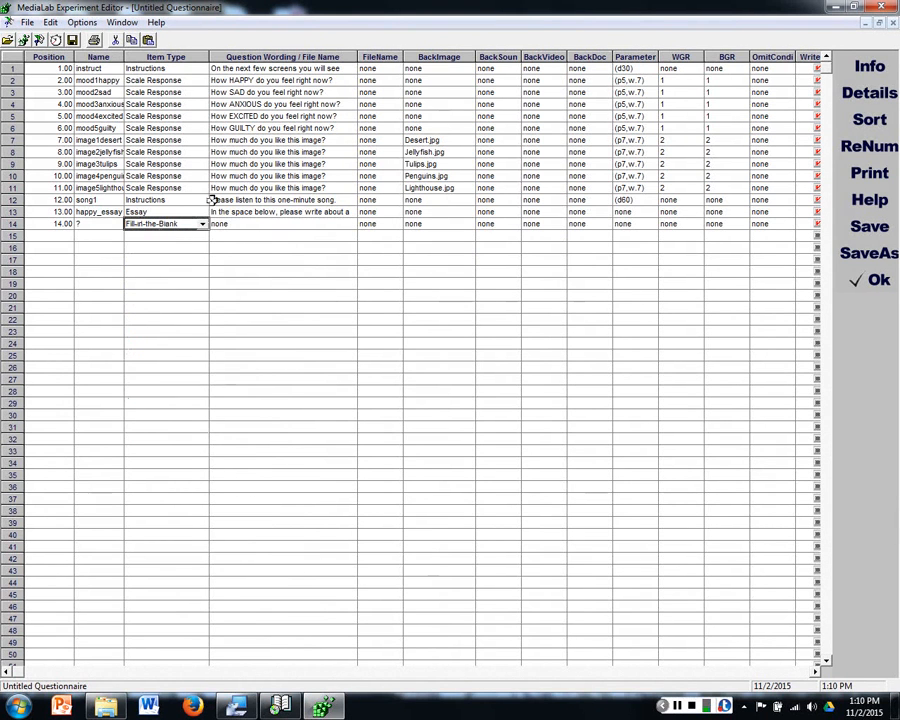
# Step: Set the row 14 question wording to "Please enter your age in the box below." and name the item age
pyautogui.click(235, 226)
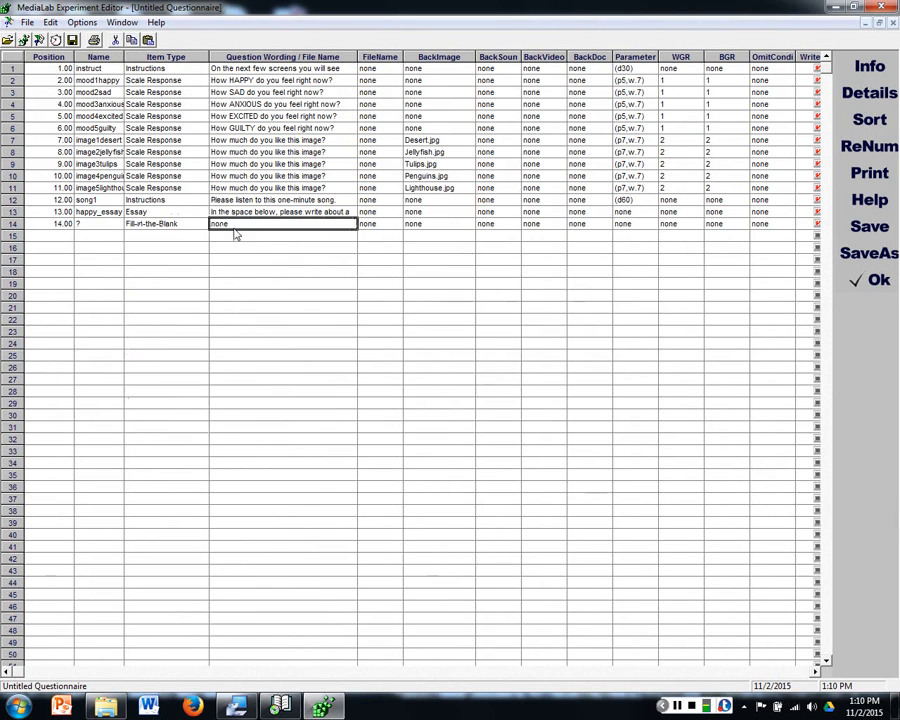
pyautogui.write('Please enter your')
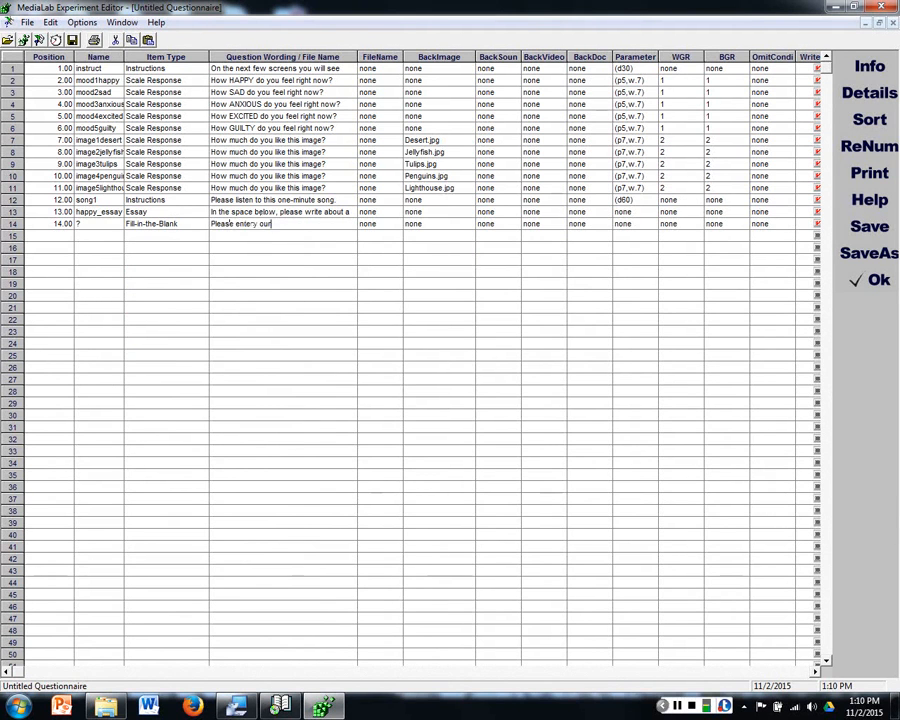
pyautogui.write(' a')
pyautogui.press('BackSpace')
pyautogui.press('BackSpace')
pyautogui.press('BackSpace')
pyautogui.press('BackSpace')
pyautogui.write('ur age in the box below')
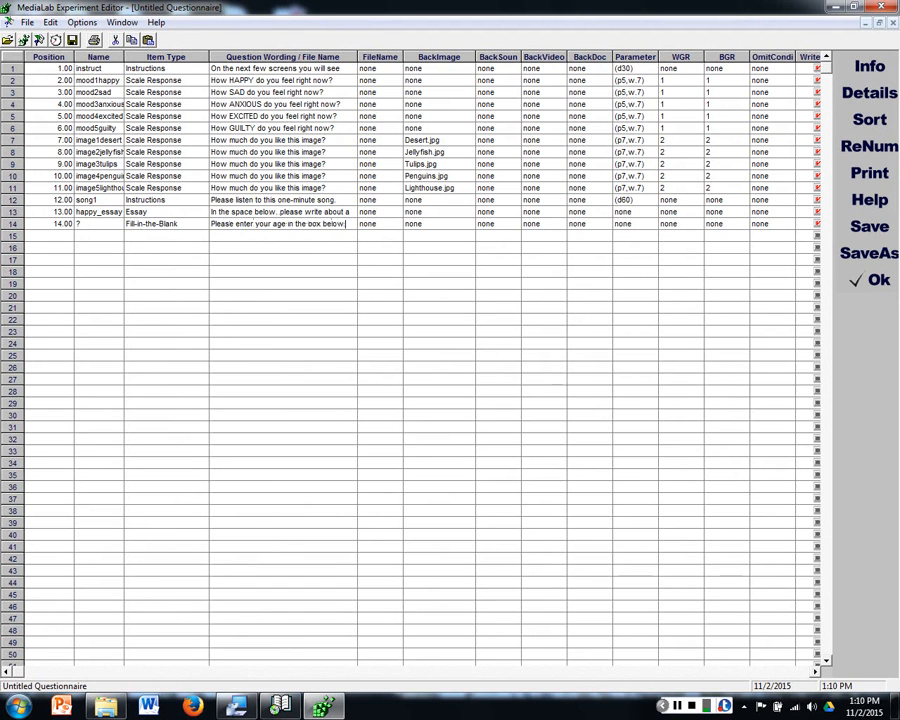
pyautogui.write('.')
pyautogui.click(106, 223)
pyautogui.write('age')
pyautogui.click(167, 263)
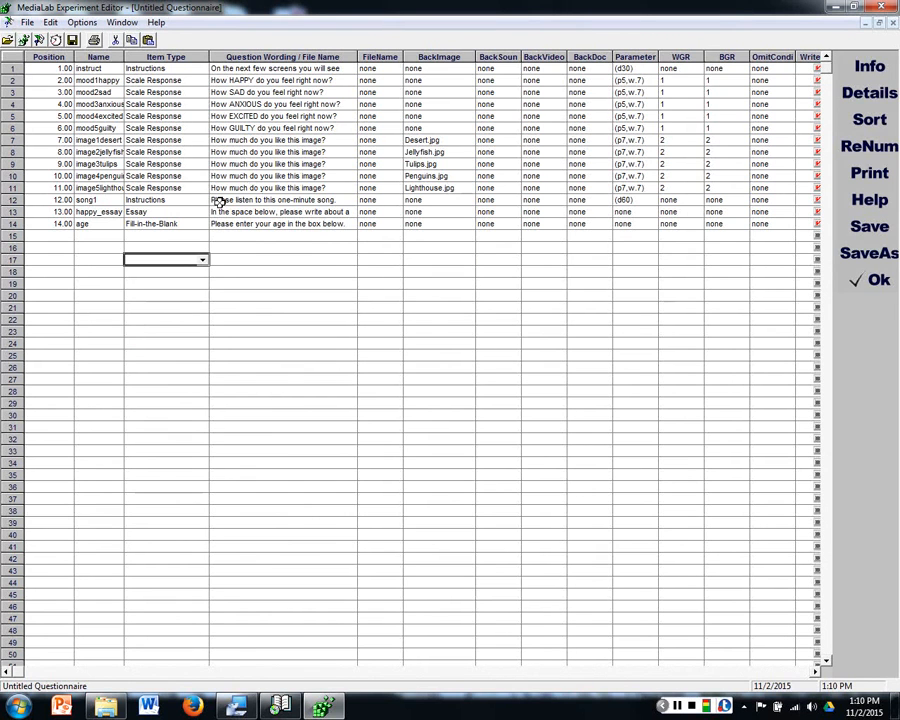
# Step: Set the item type of row 15 to DirectRT and dismiss the file selection without choosing a file
pyautogui.click(198, 236)
pyautogui.click(201, 237)
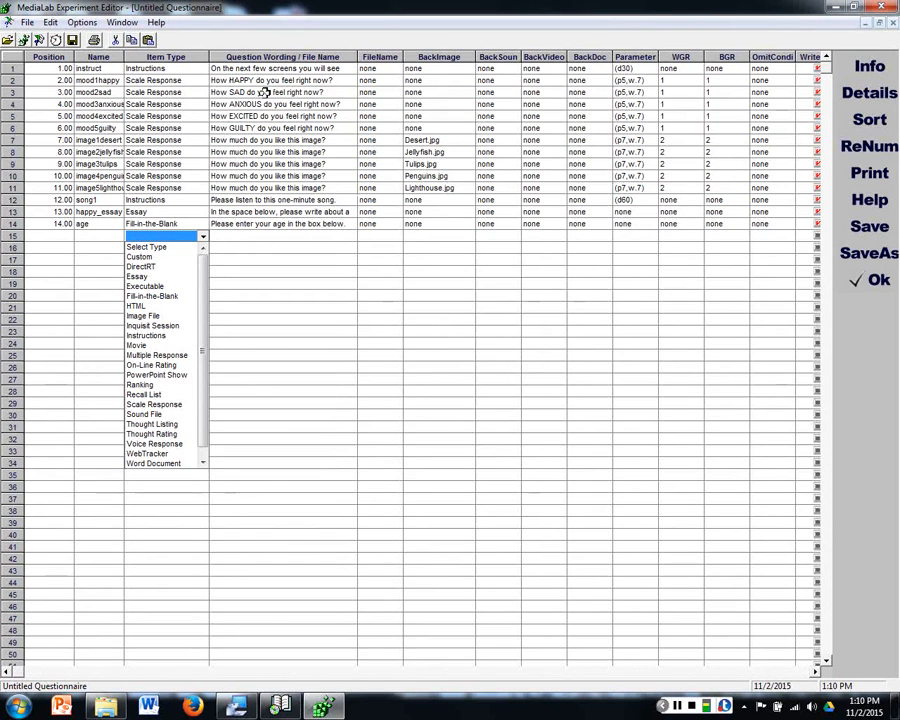
pyautogui.click(152, 267)
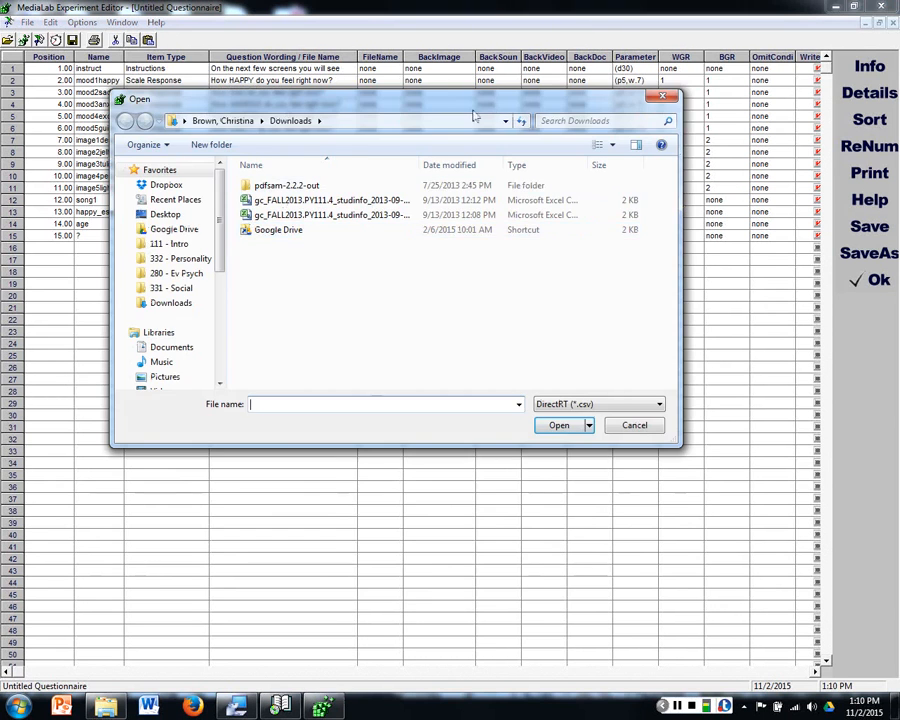
pyautogui.moveTo(484, 108); pyautogui.dragTo(468, 146)
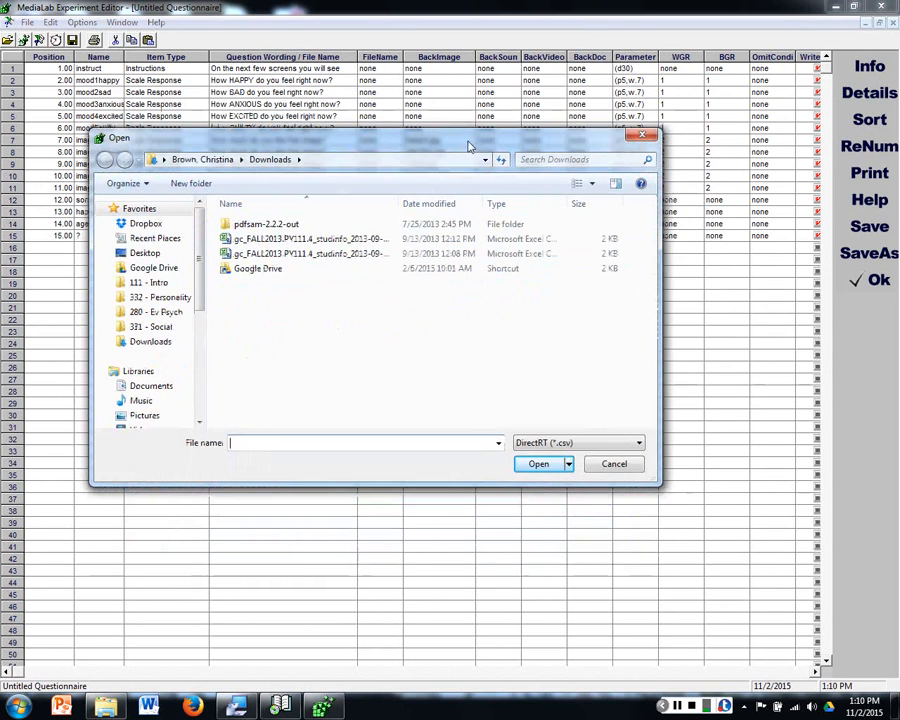
pyautogui.click(641, 135)
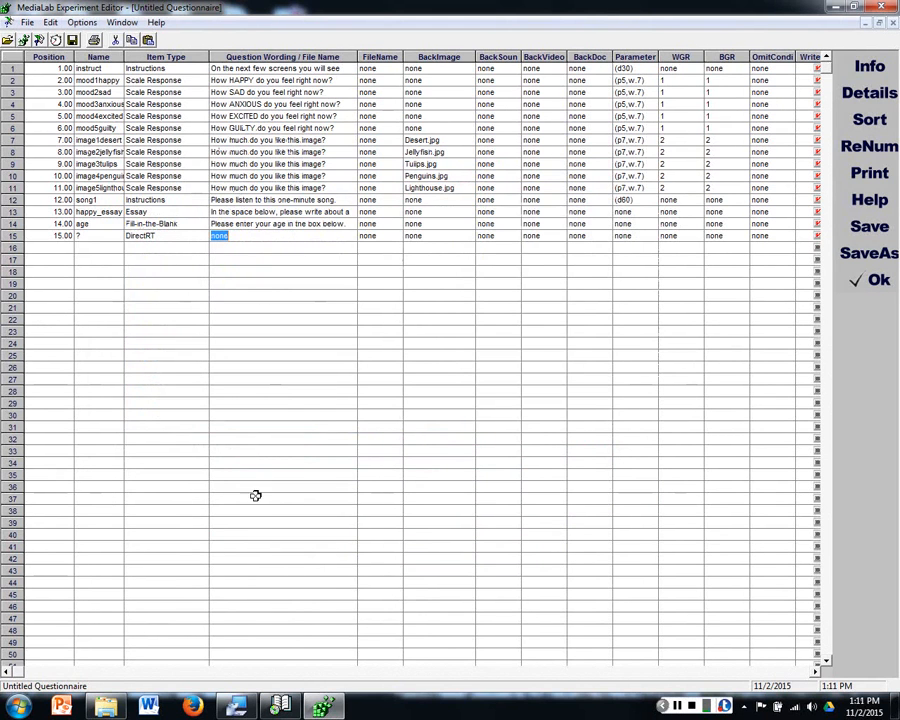
# Step: Delete the DirectRT item in row 15 and confirm the deletion
pyautogui.click(308, 284)
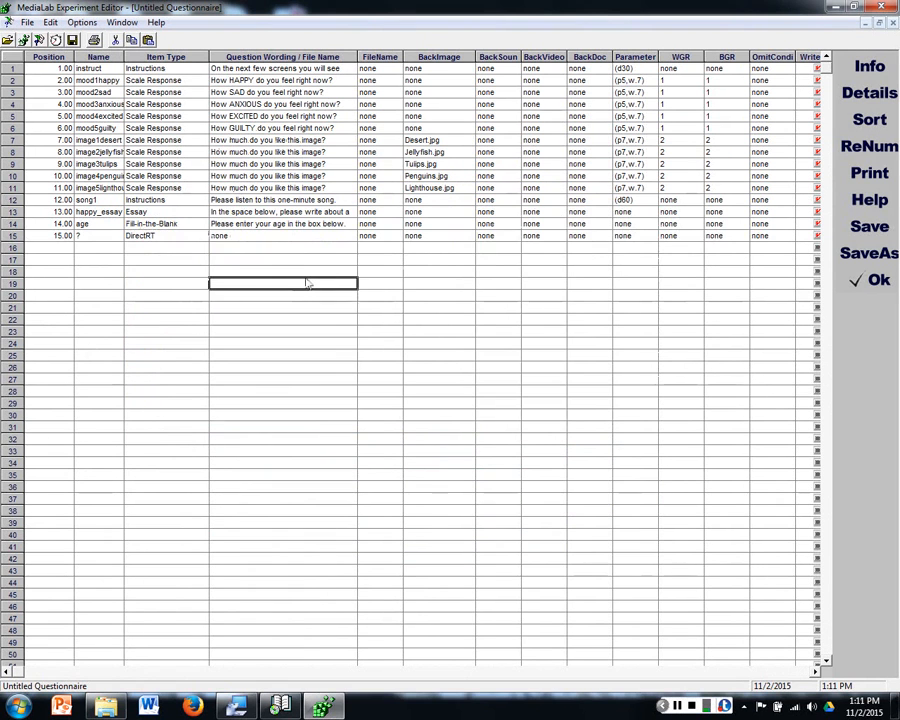
pyautogui.click(10, 236)
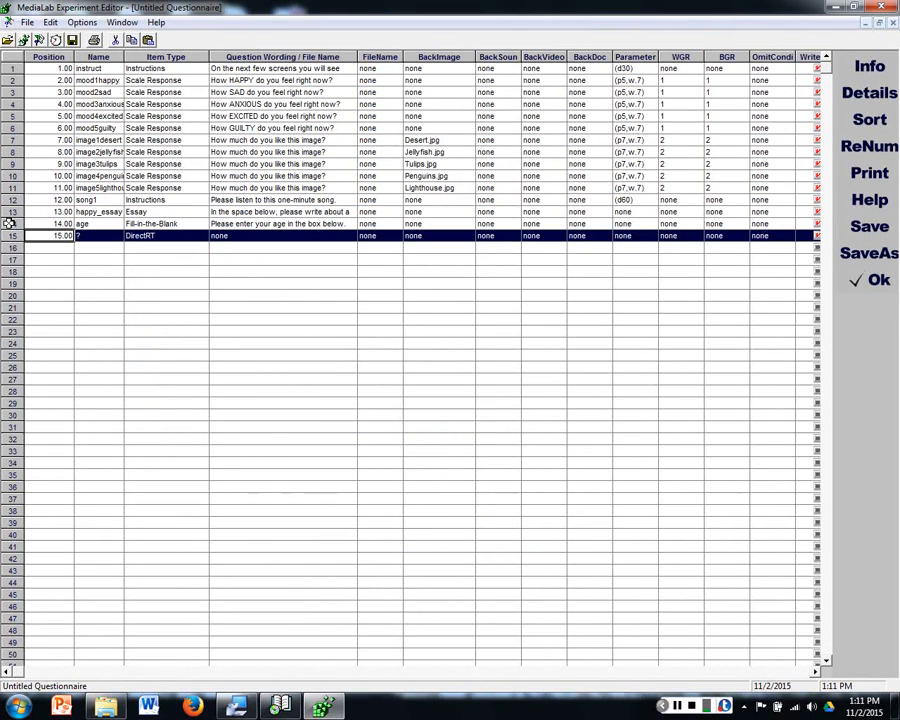
pyautogui.press('Delete')
pyautogui.click(454, 399)
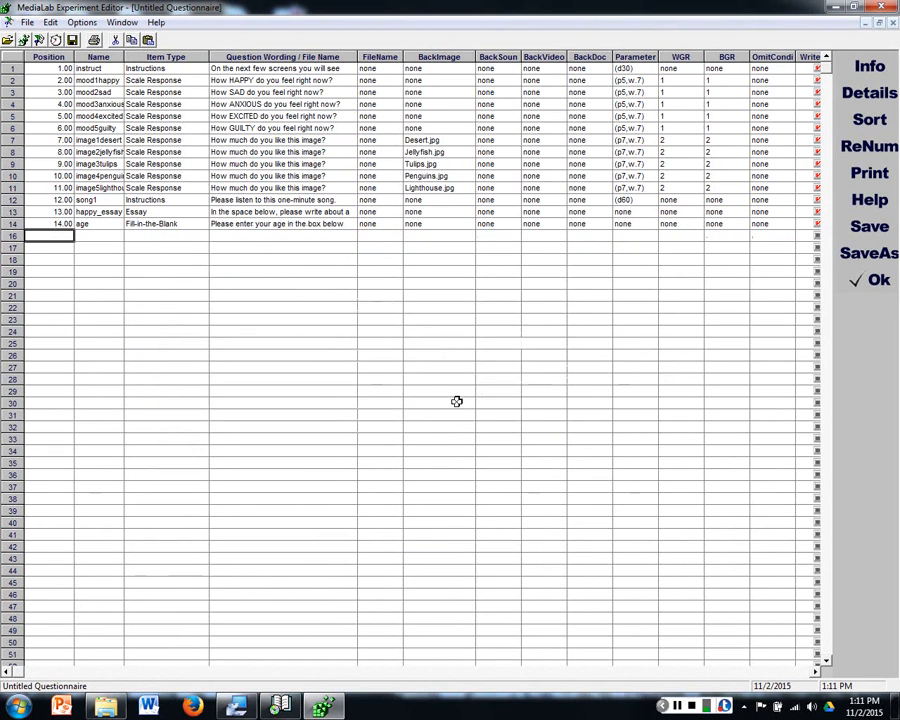
# Step: Examine the item types available for row 14 and those on the Questionnaire (.que) Files page of the MediaLab help
pyautogui.click(196, 225)
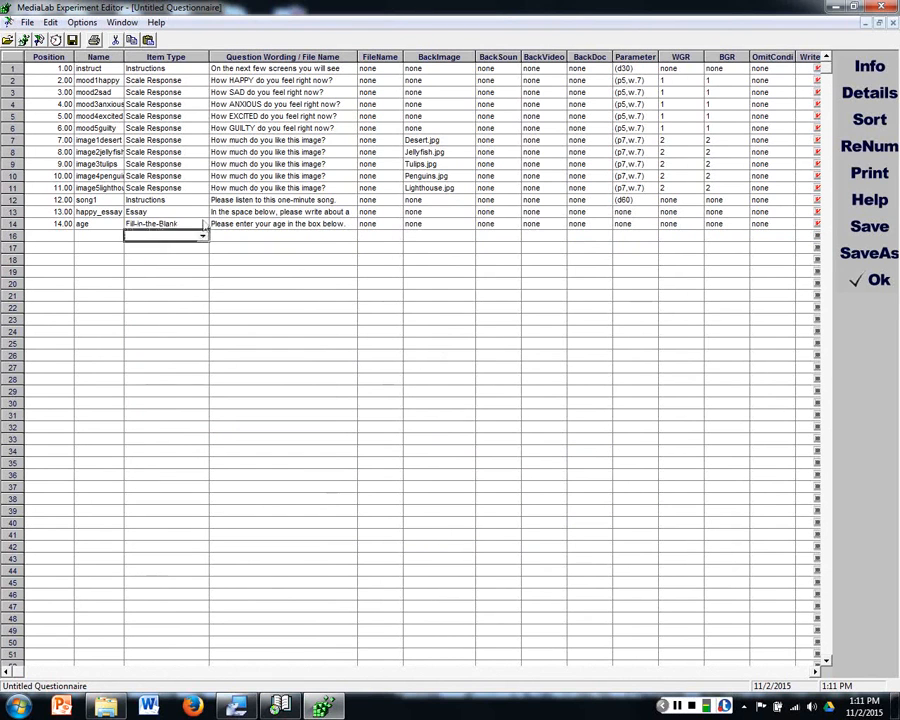
pyautogui.click(203, 225)
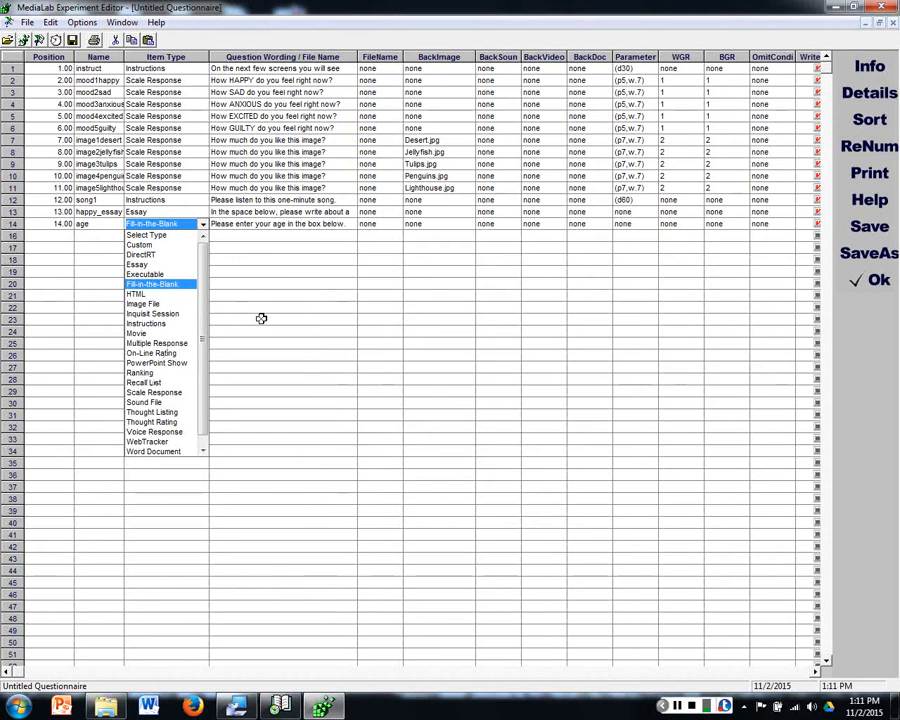
pyautogui.click(262, 237)
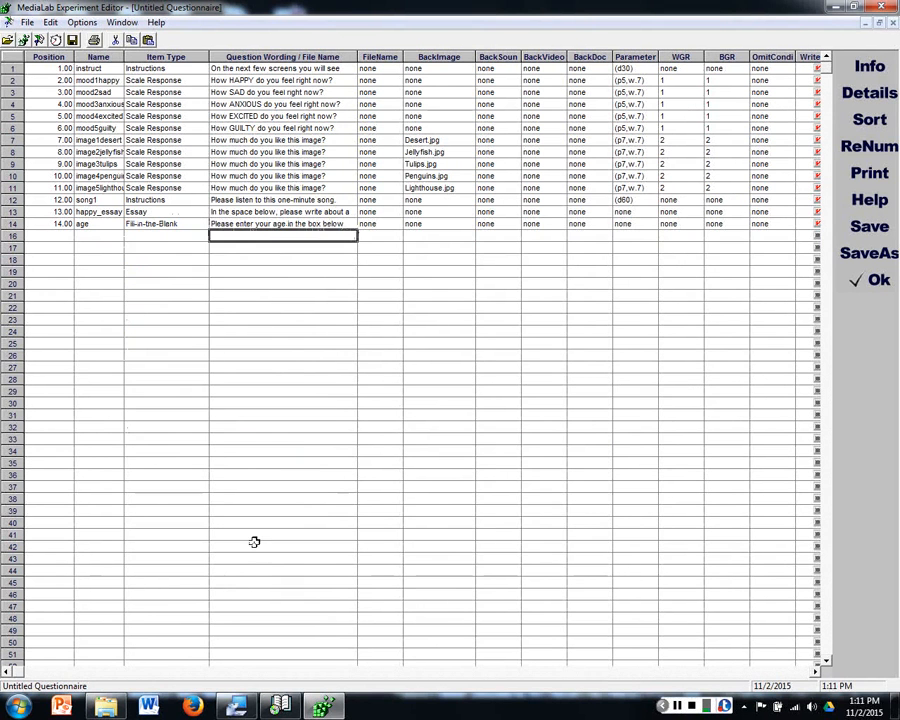
pyautogui.click(281, 706)
pyautogui.moveTo(146, 118); pyautogui.dragTo(106, 135)
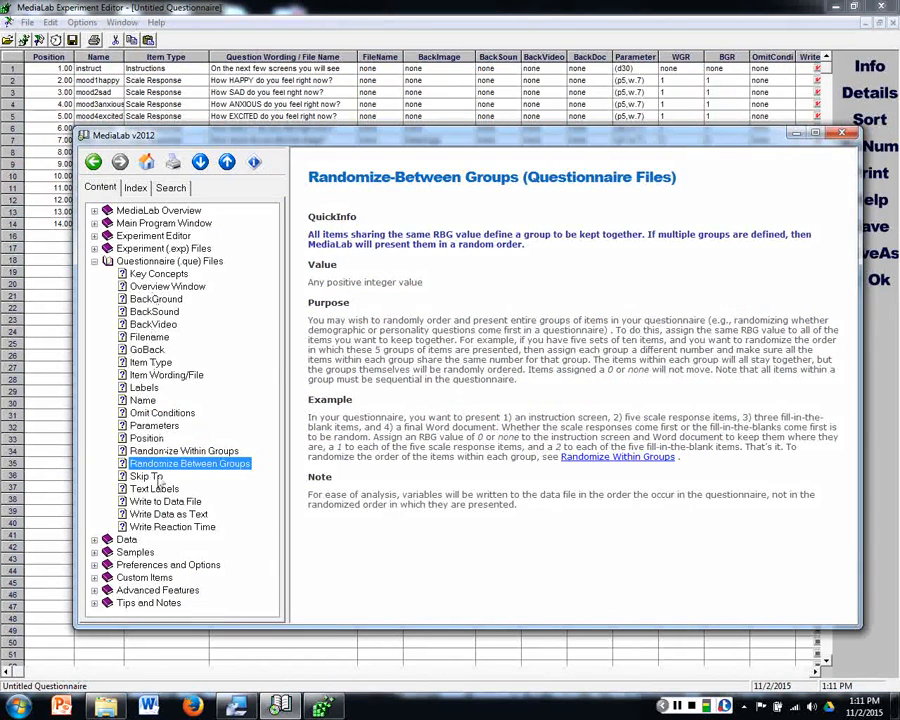
pyautogui.click(165, 261)
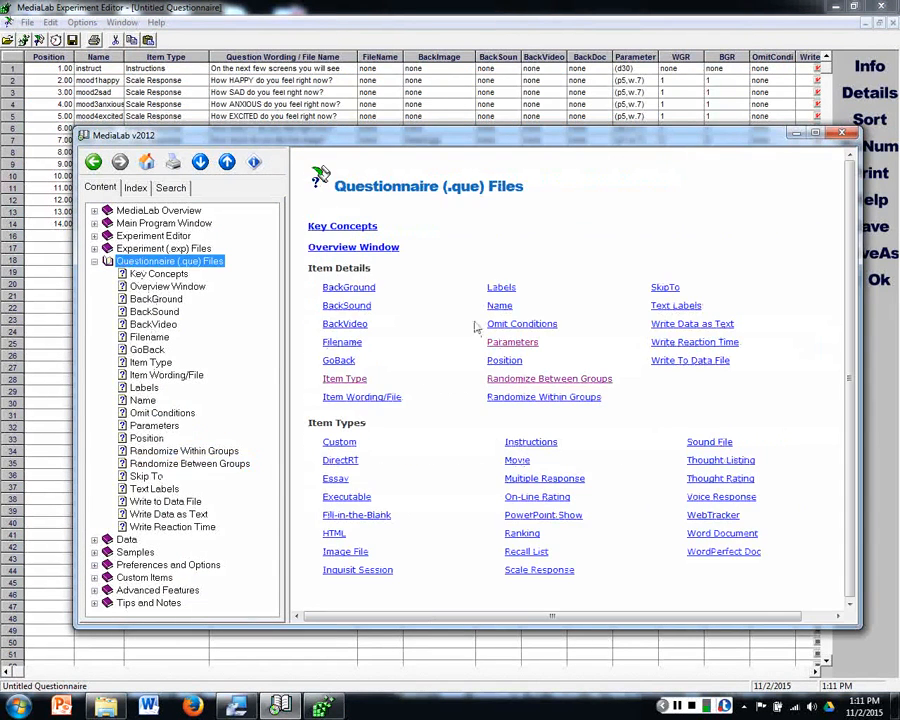
pyautogui.click(525, 525)
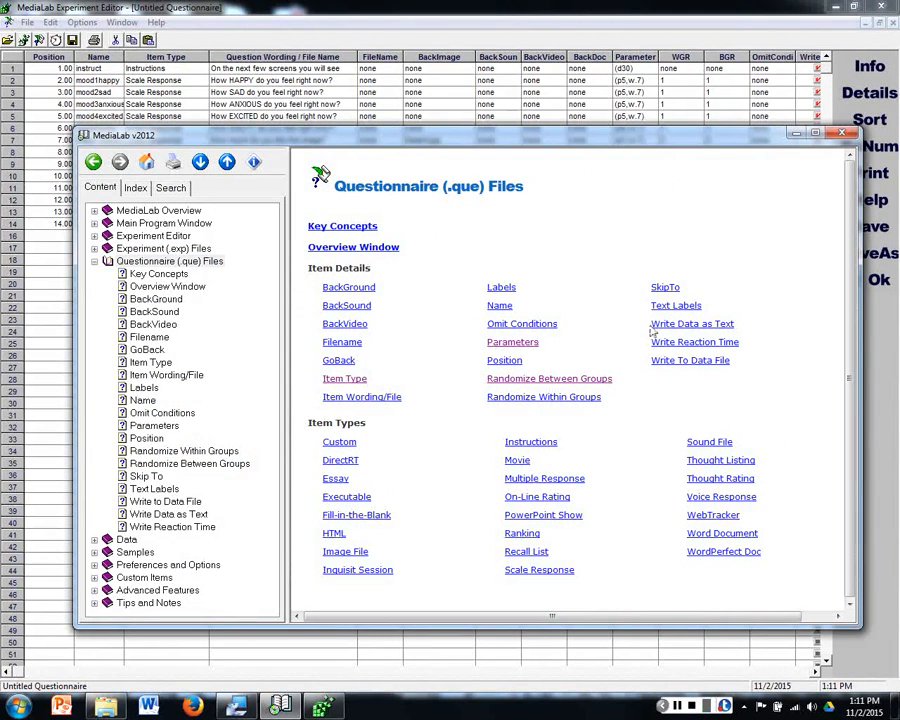
pyautogui.click(314, 7)
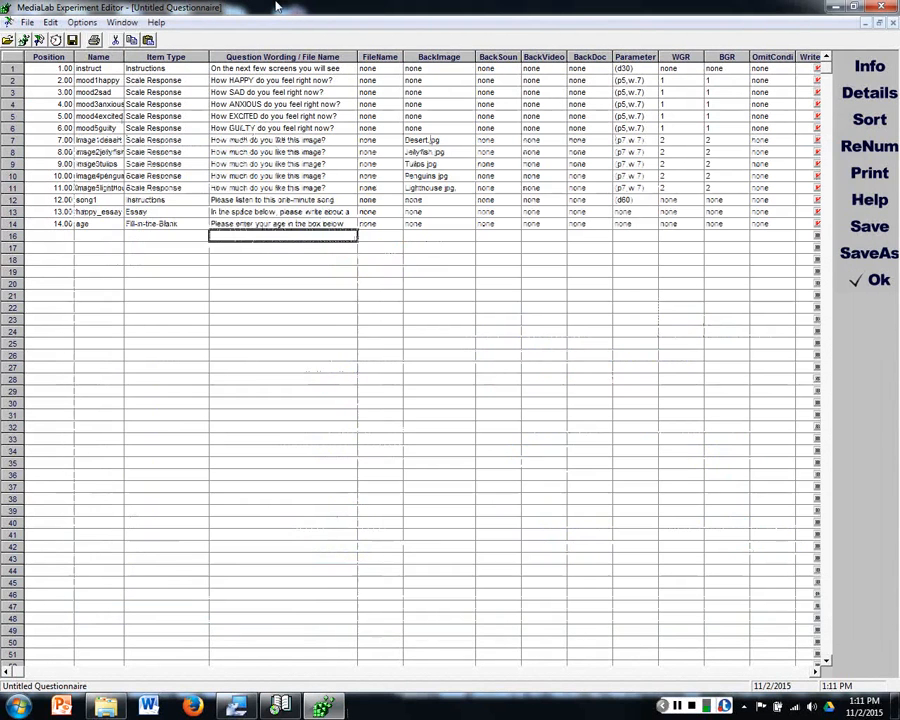
pyautogui.click(389, 250)
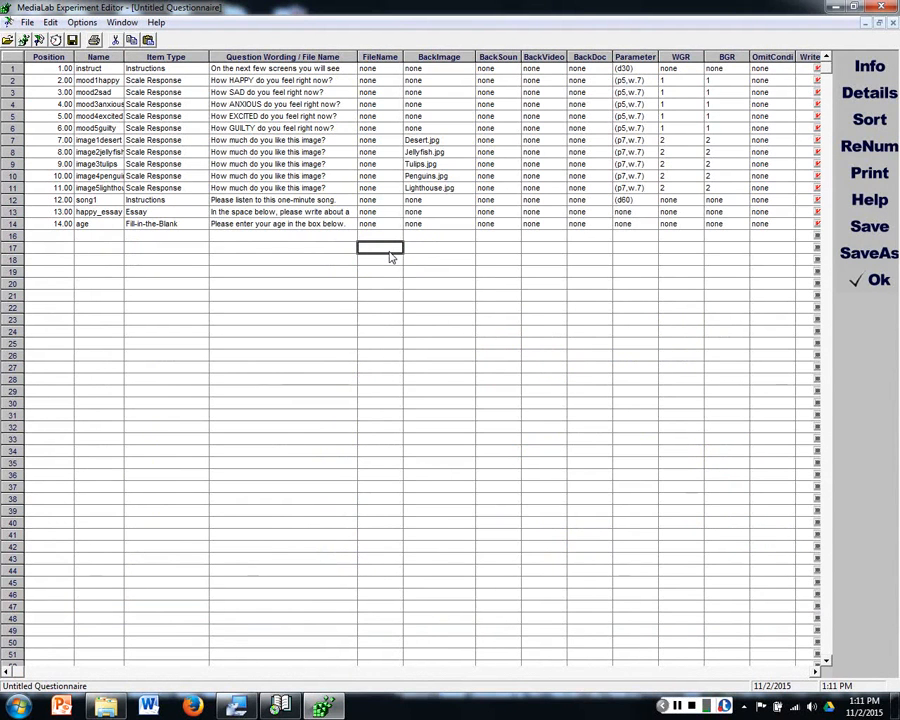
pyautogui.click(893, 262)
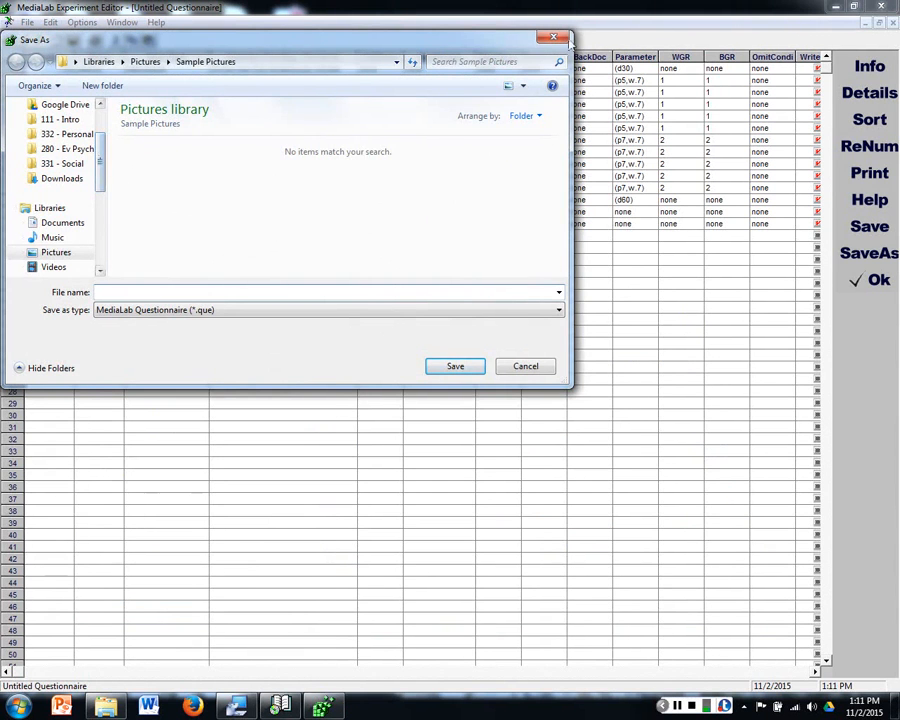
pyautogui.press('Escape')
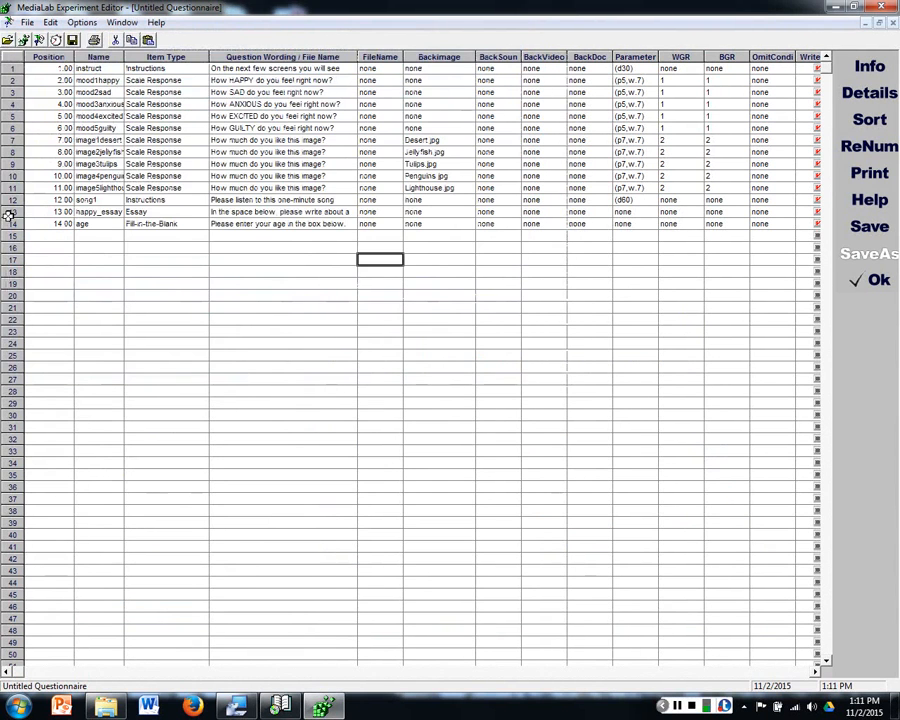
# Step: Delete the song, happy-memory essay and age items in rows 12 to 14 of the questionnaire and confirm the deletion
pyautogui.moveTo(8, 213); pyautogui.dragTo(8, 225)
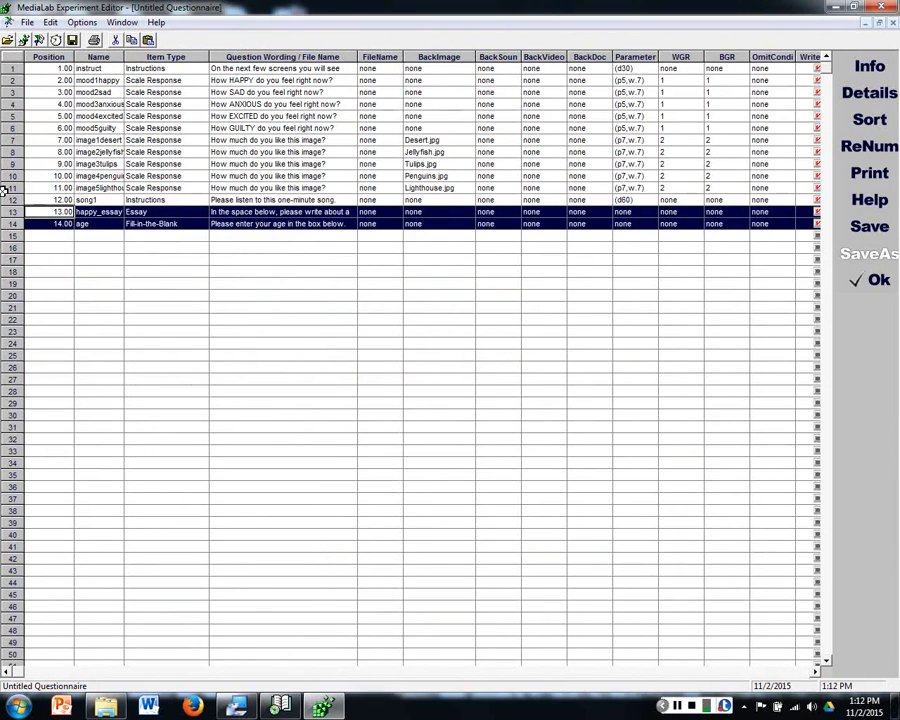
pyautogui.moveTo(5, 190); pyautogui.dragTo(8, 224)
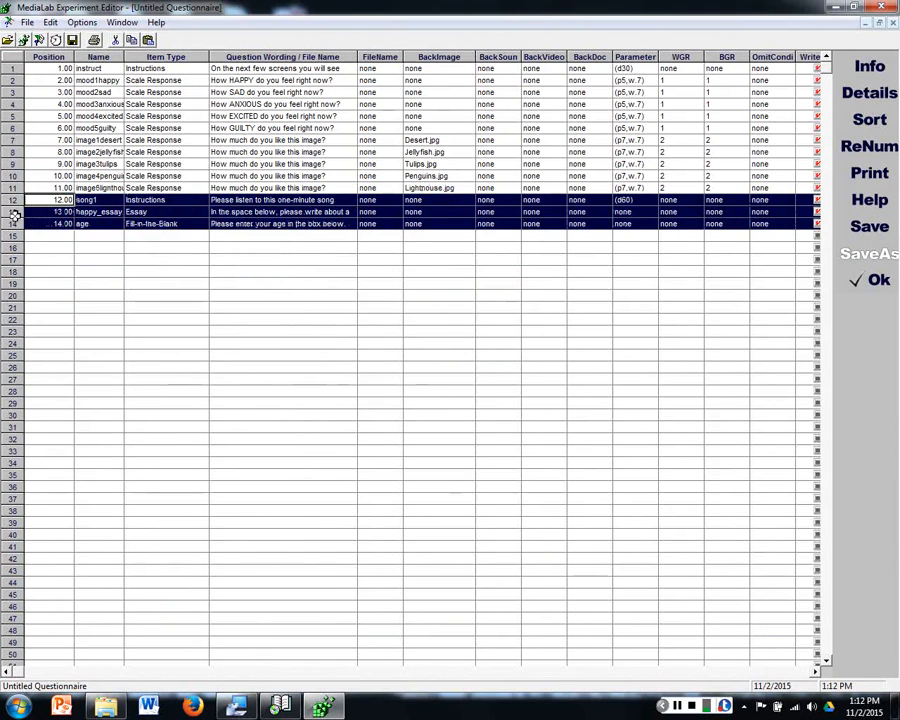
pyautogui.press('Delete')
pyautogui.press('Return')
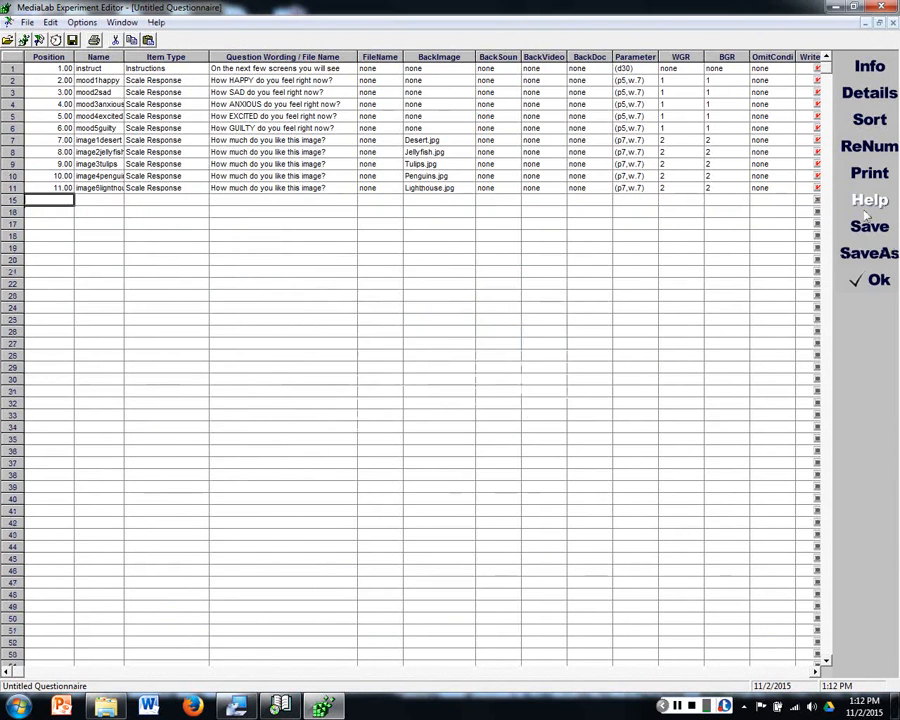
# Step: Save the questionnaire as baselineQs in a new folder named Experiment inside the Documents library
pyautogui.click(869, 253)
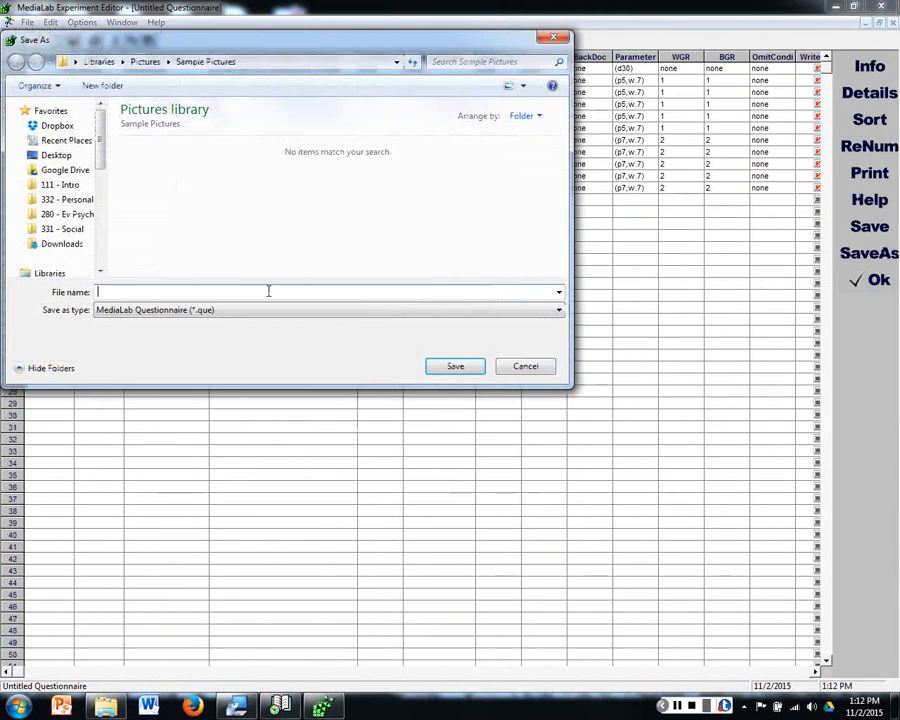
pyautogui.write('baselineQs')
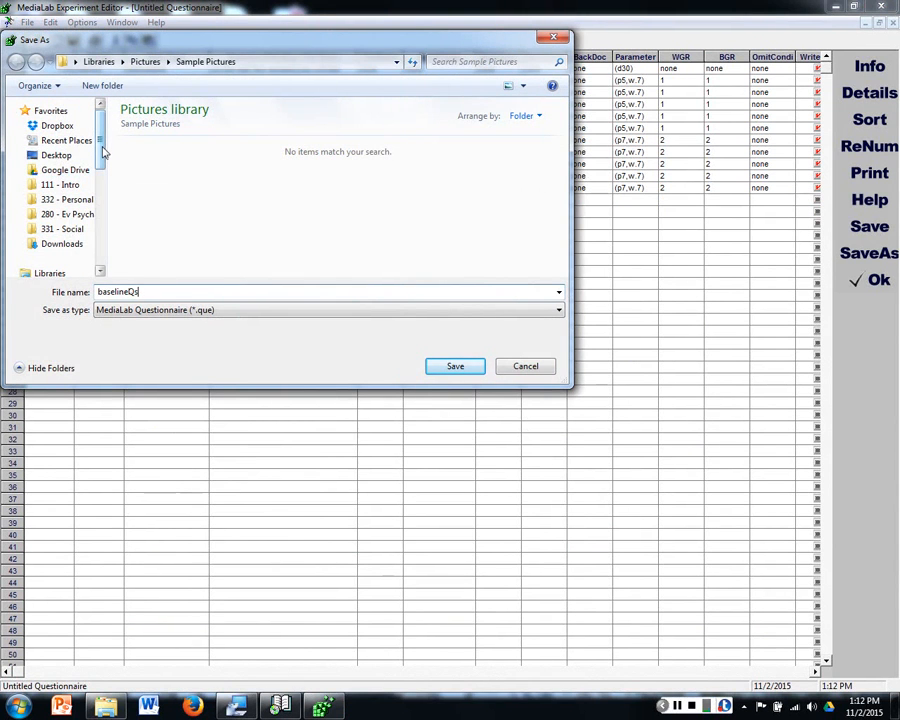
pyautogui.moveTo(103, 152); pyautogui.dragTo(103, 178)
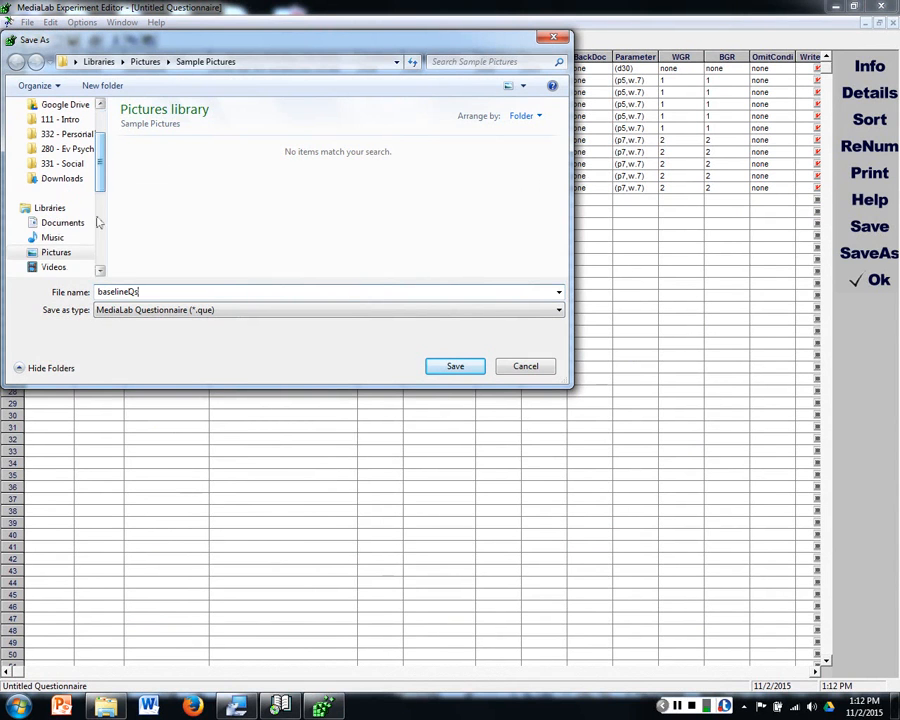
pyautogui.click(63, 224)
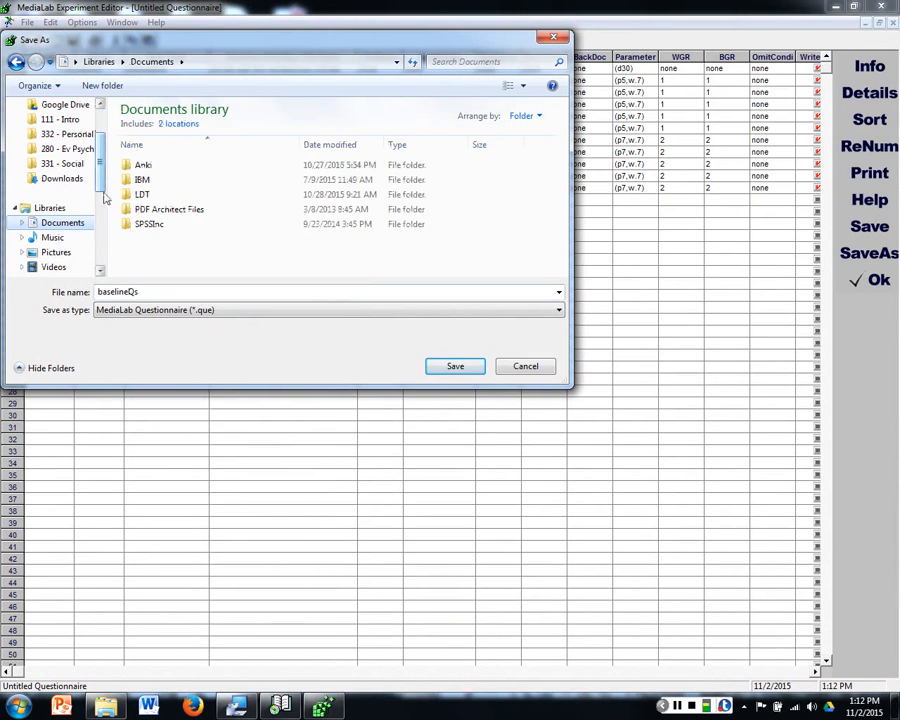
pyautogui.click(108, 86)
pyautogui.write('Bxperiment')
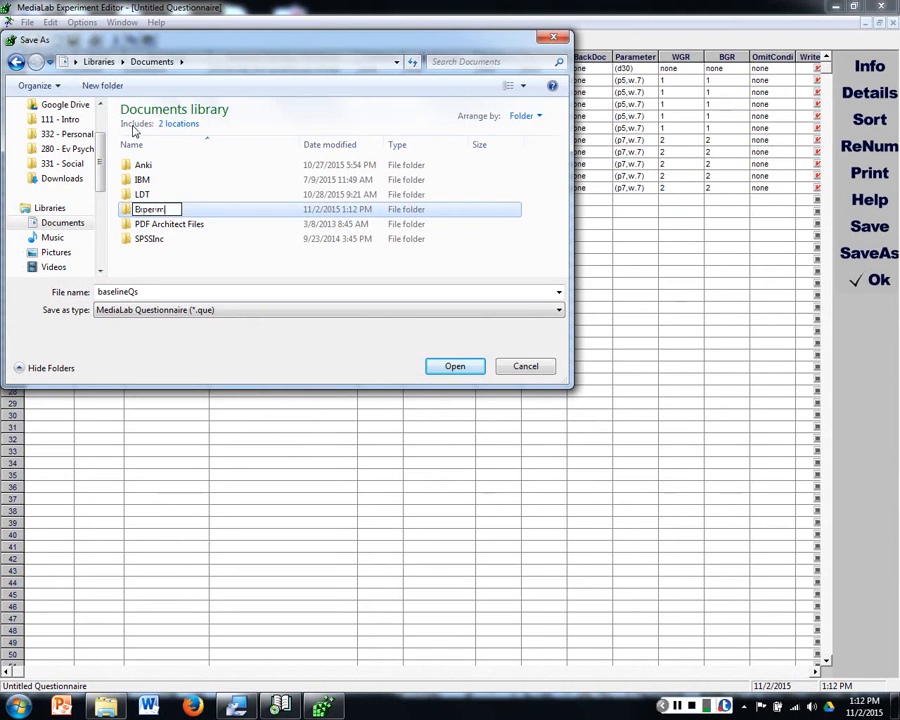
pyautogui.press('Return')
pyautogui.press('Return')
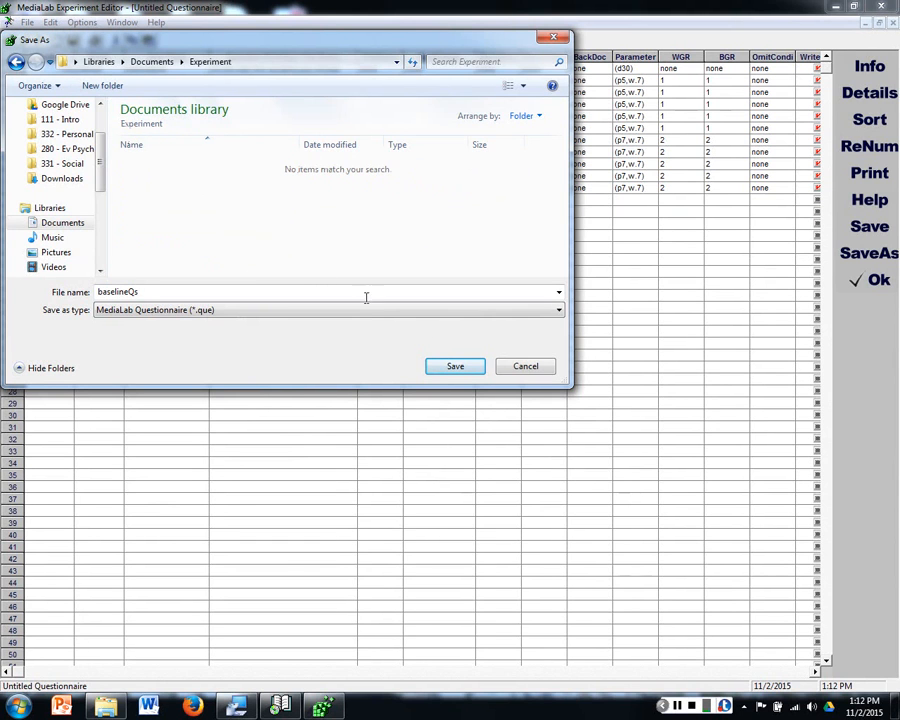
pyautogui.click(442, 370)
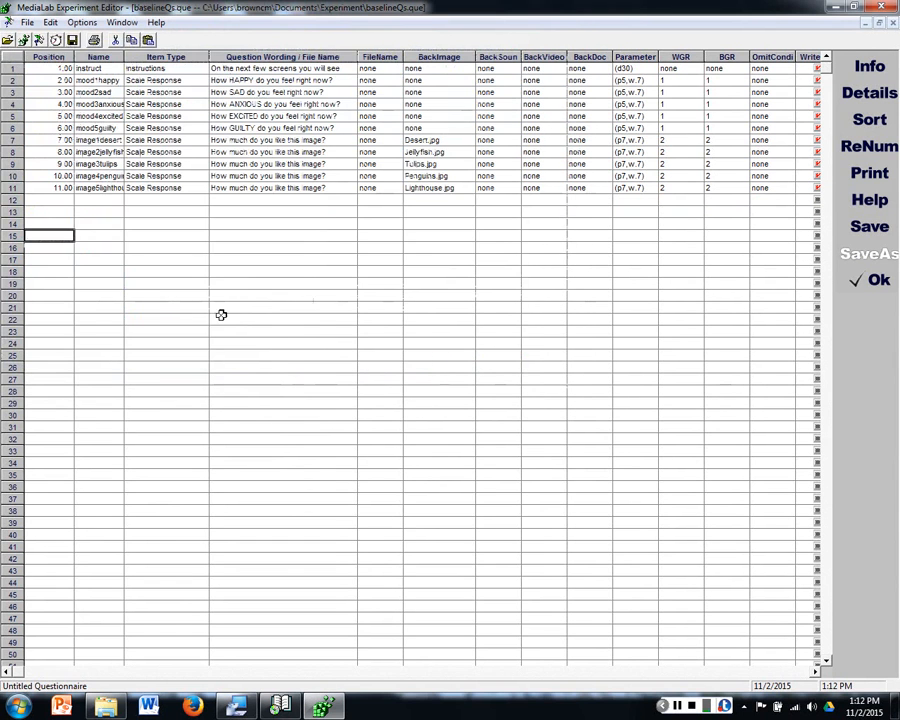
# Step: Create a new blank questionnaire alongside baselineQs
pyautogui.click(27, 22)
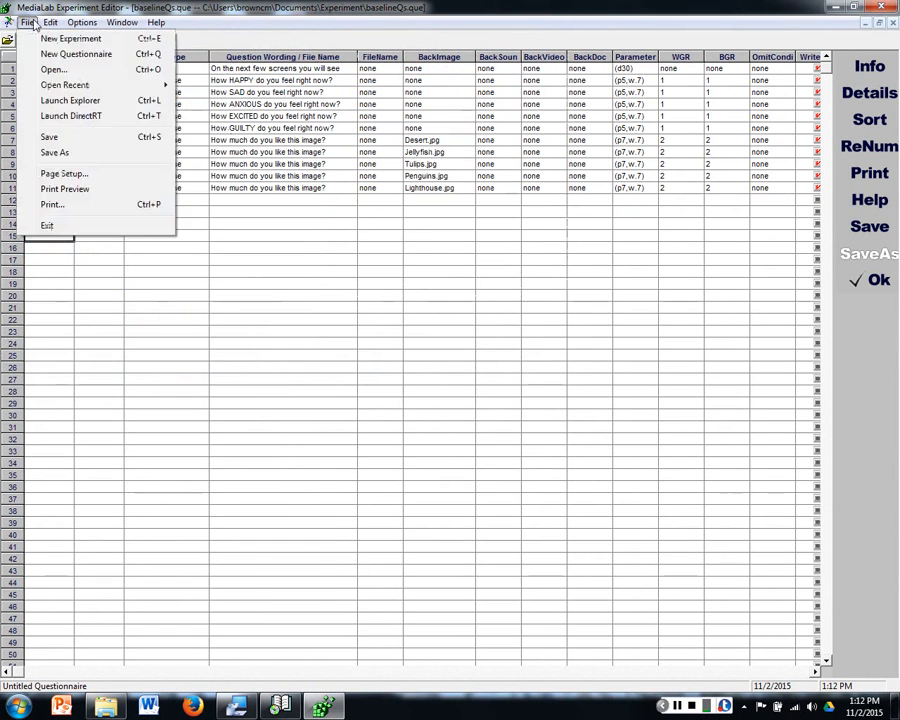
pyautogui.click(88, 8)
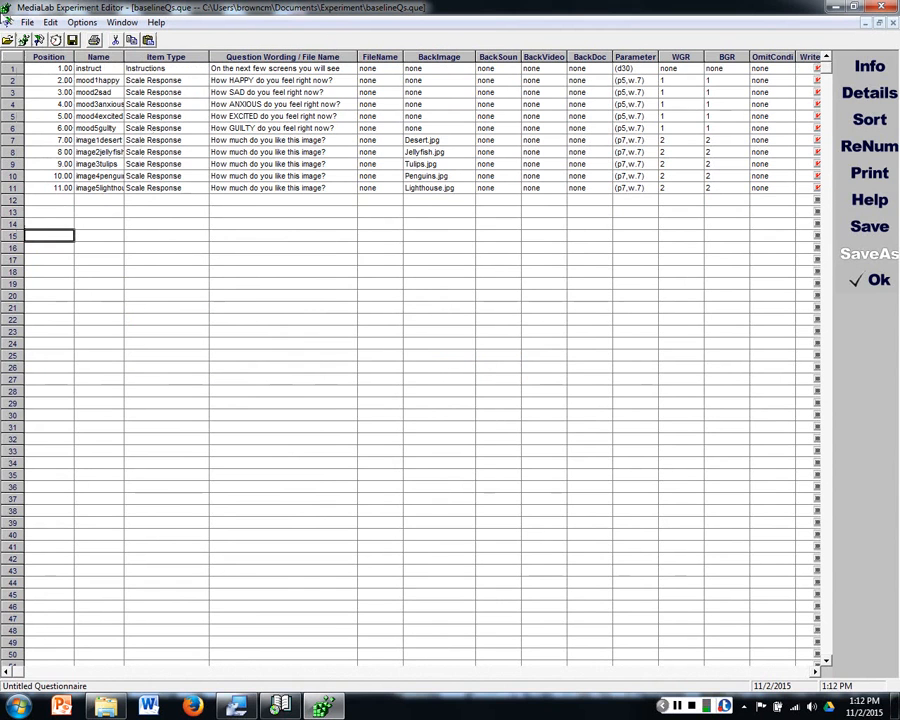
pyautogui.click(35, 24)
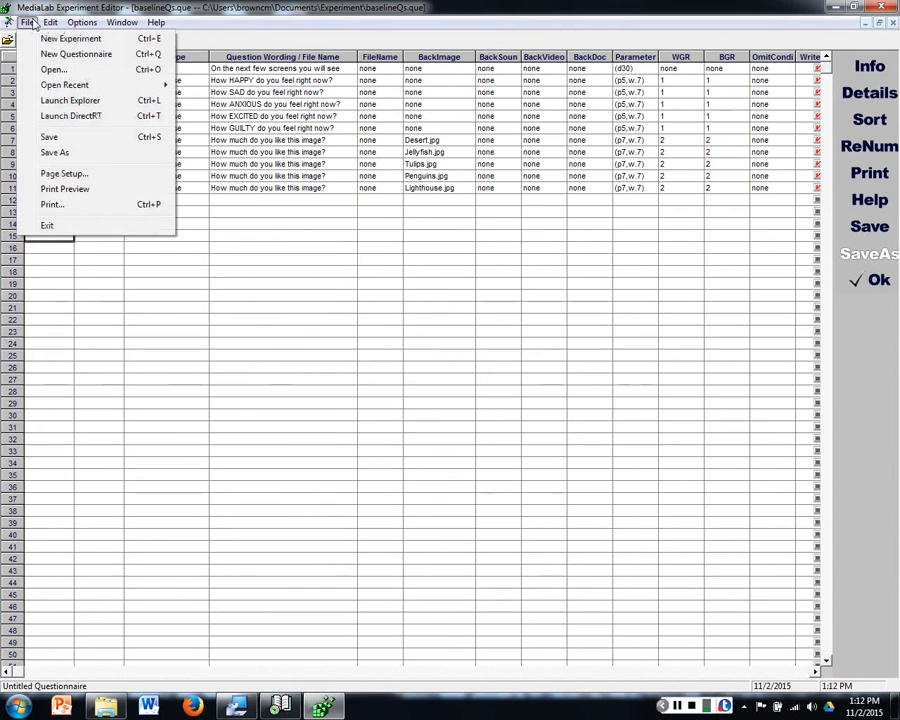
pyautogui.click(58, 54)
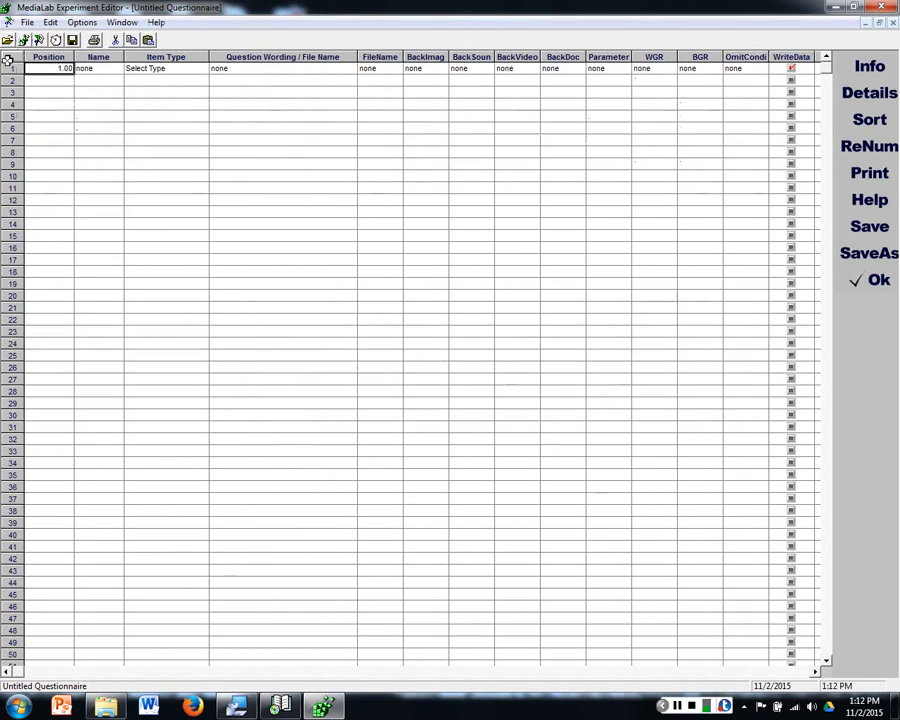
# Step: Switch to the baselineQs questionnaire for a look and return to the untitled questionnaire
pyautogui.click(122, 22)
pyautogui.click(150, 128)
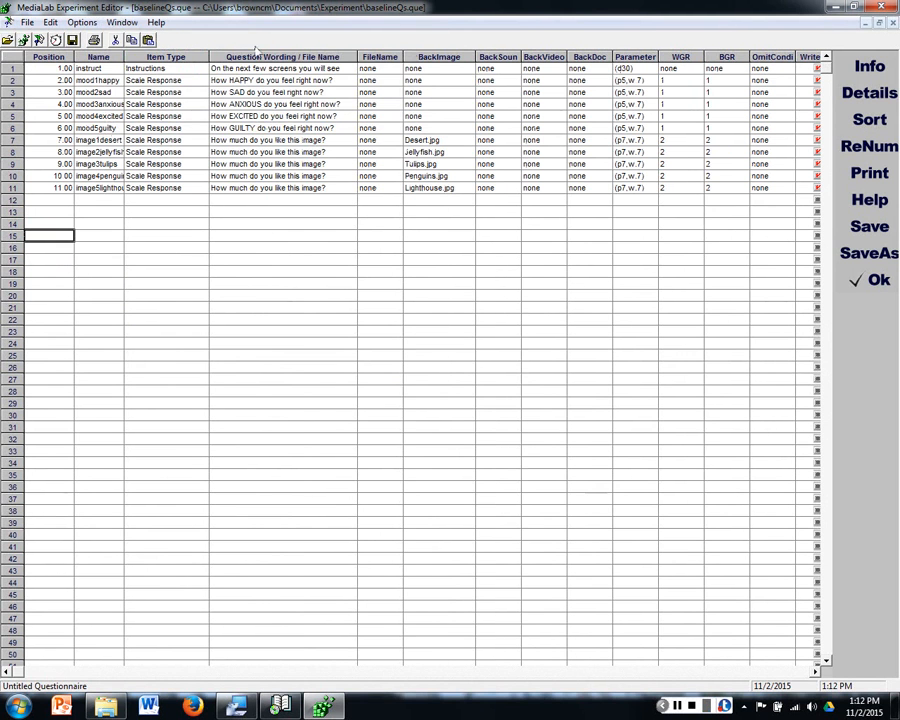
pyautogui.click(122, 22)
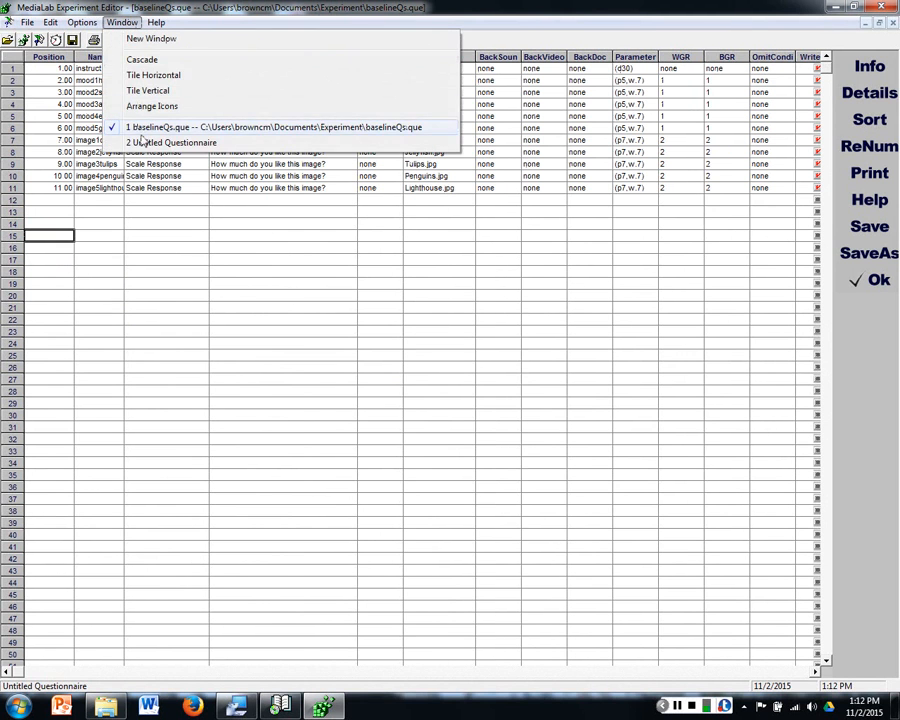
pyautogui.click(143, 141)
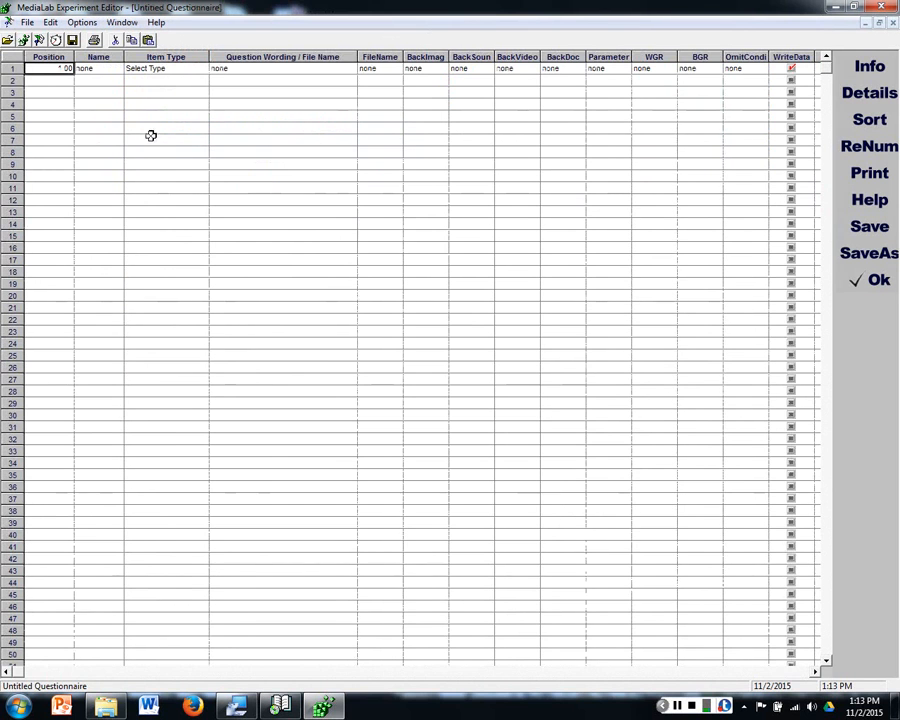
# Step: Make row 1 an Essay item worded "Please write about a happy memory from your past." and name it happy_essay
pyautogui.click(151, 68)
pyautogui.click(203, 70)
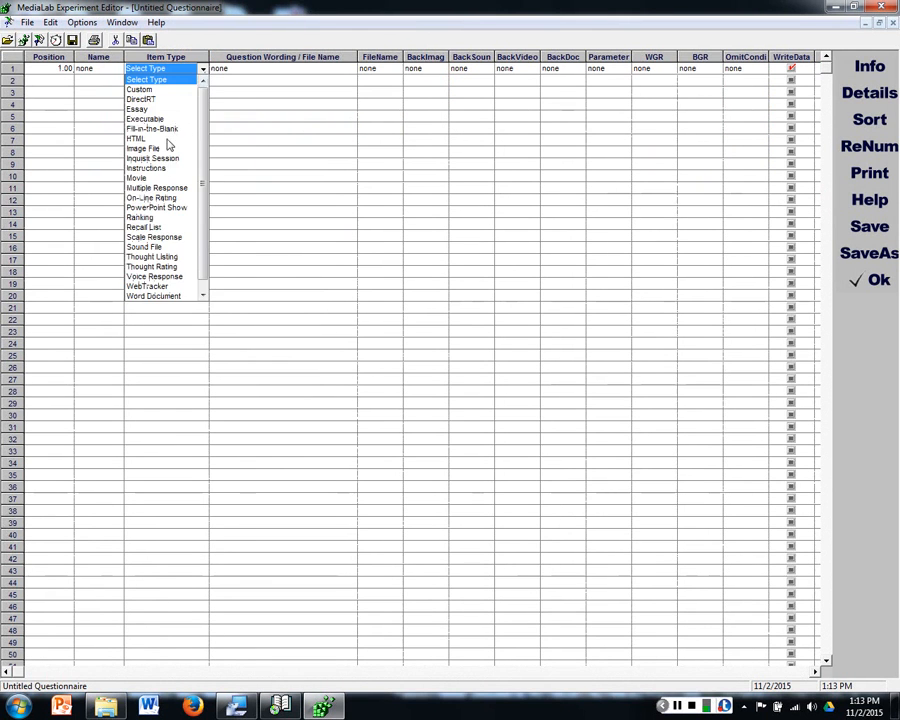
pyautogui.click(153, 109)
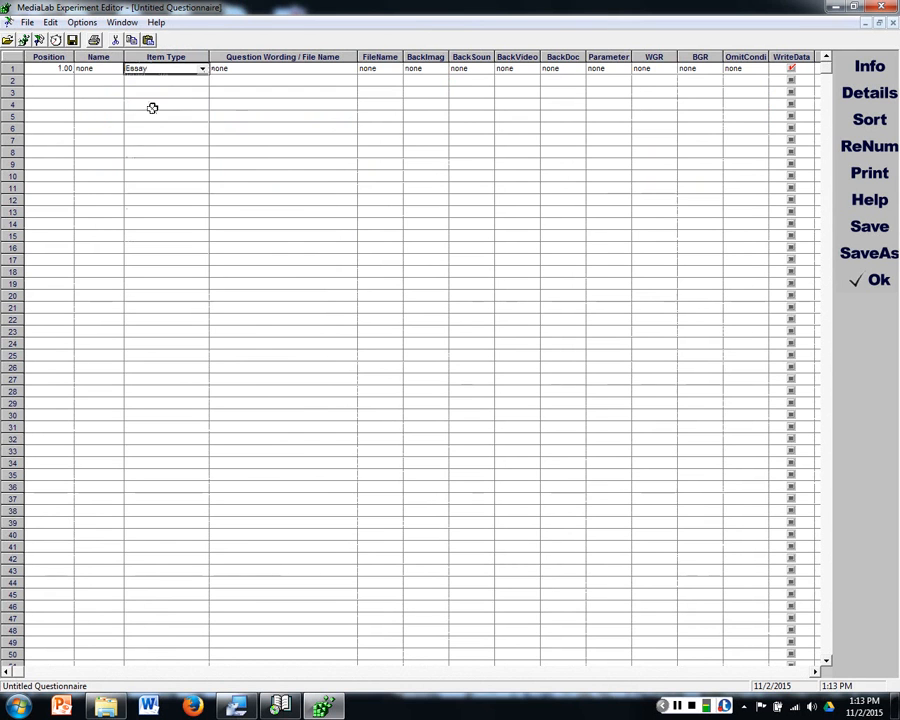
pyautogui.click(231, 73)
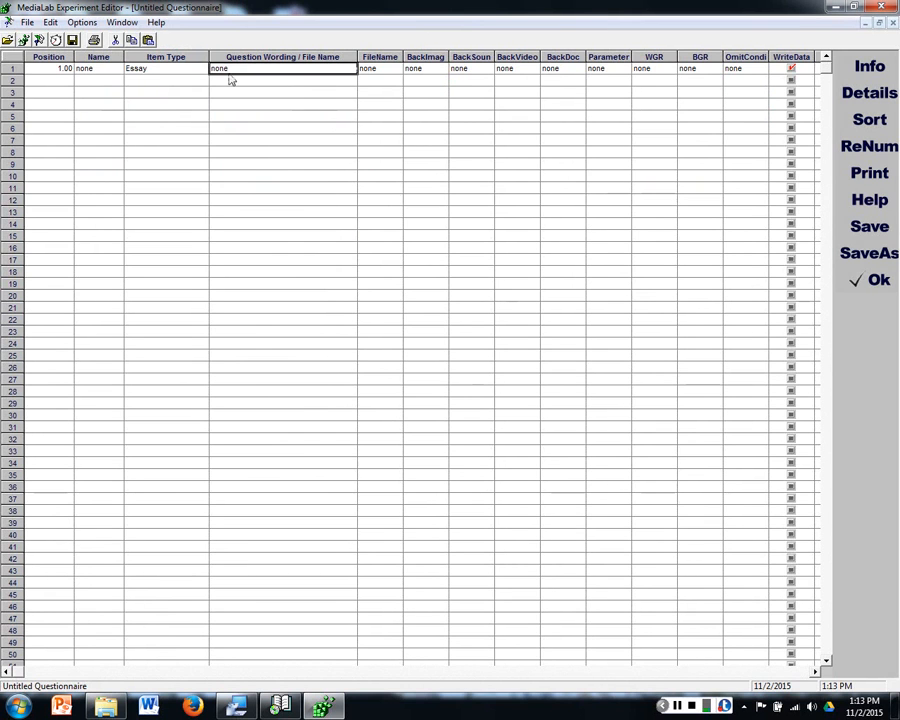
pyautogui.write('Please wr')
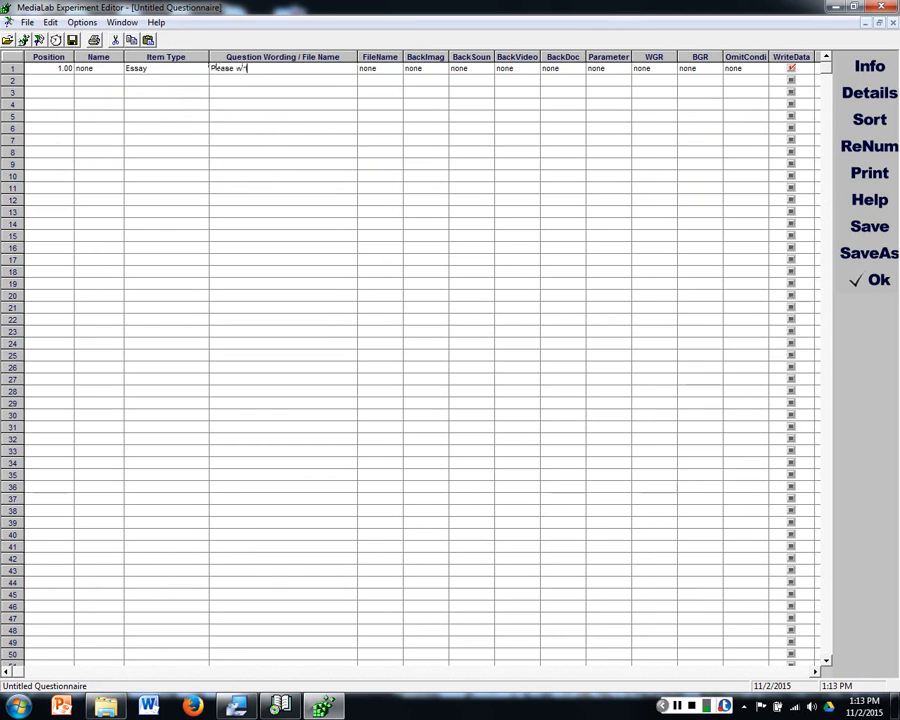
pyautogui.write('ite about a happy memory from your')
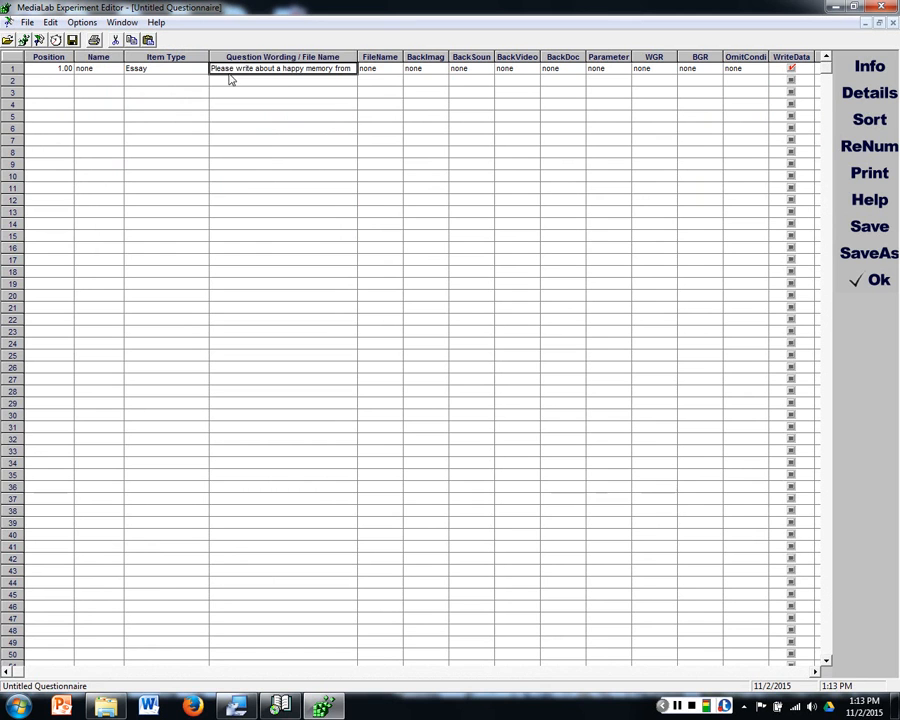
pyautogui.click(92, 68)
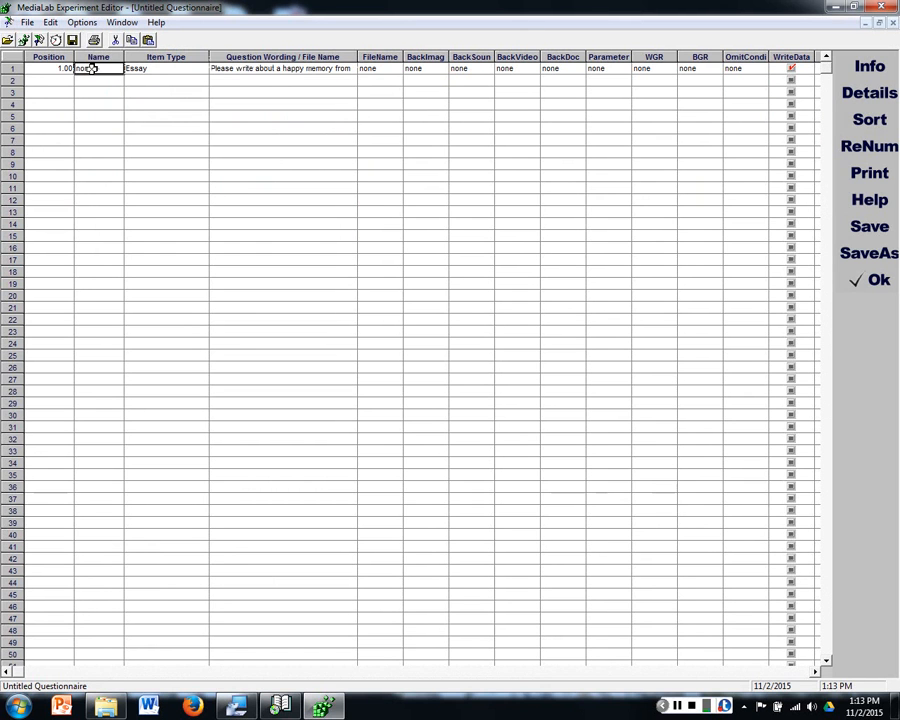
pyautogui.write('happy_essay')
# Step: Save the essay questionnaire as happy in the Experiment folder
pyautogui.click(876, 252)
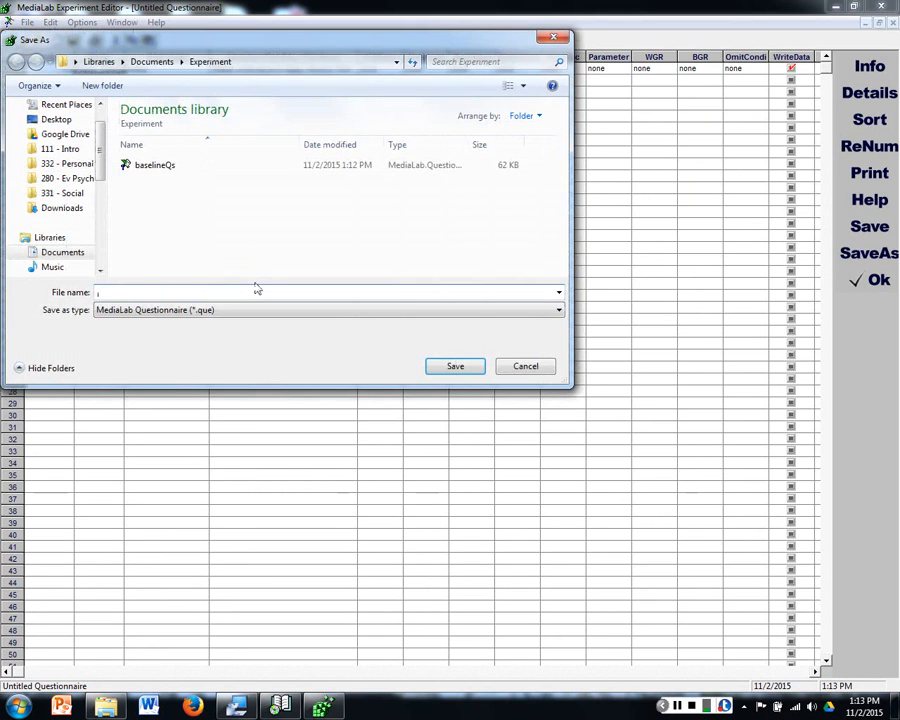
pyautogui.write('happy')
pyautogui.press('Return')
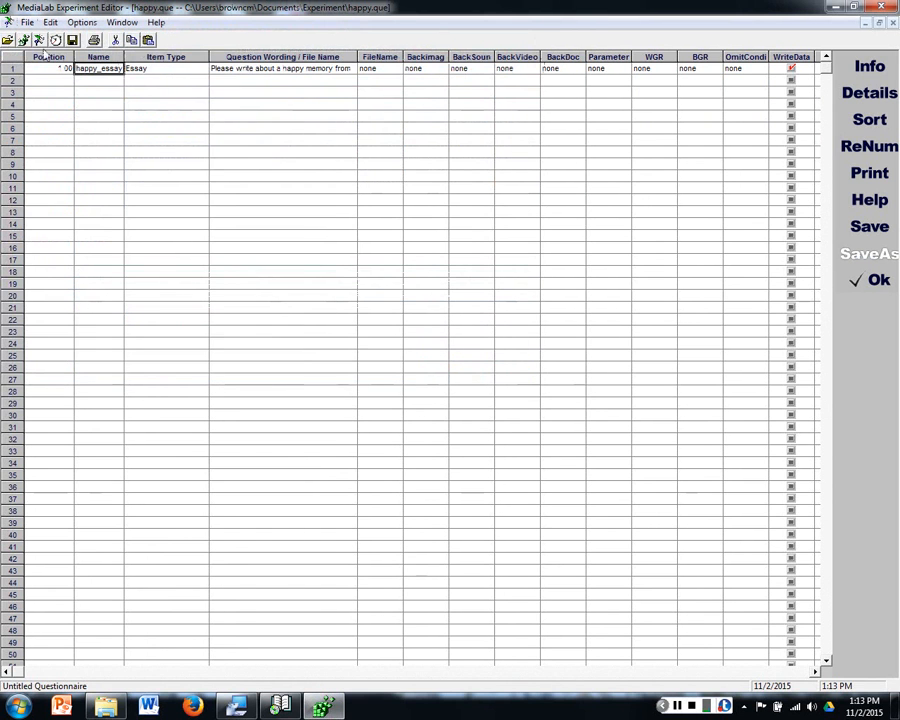
# Step: Rename the essay item in row 1 as sad_essay
pyautogui.doubleClick(98, 68)
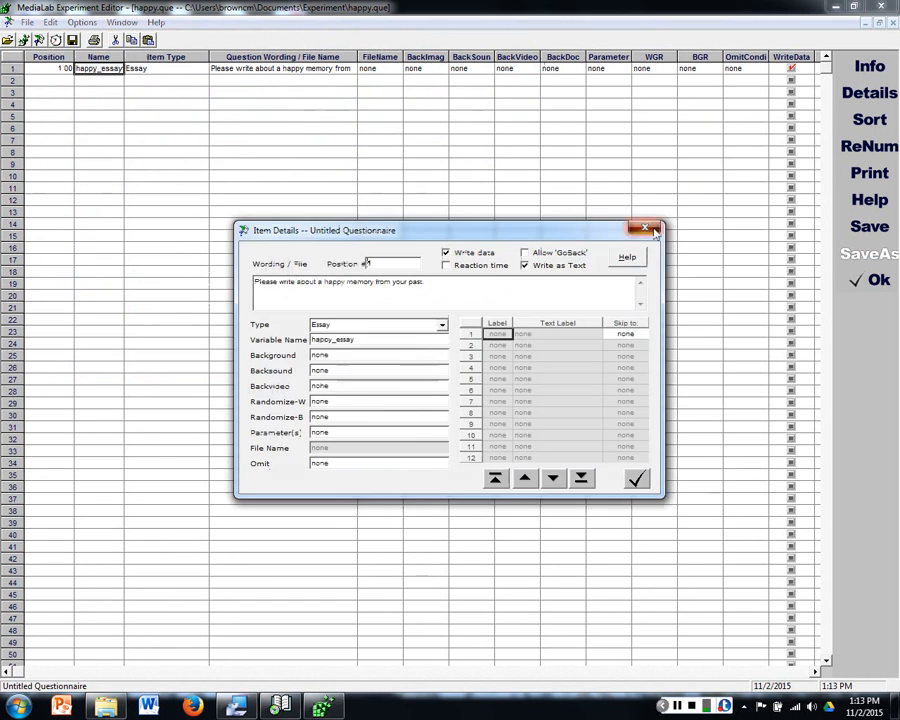
pyautogui.click(655, 230)
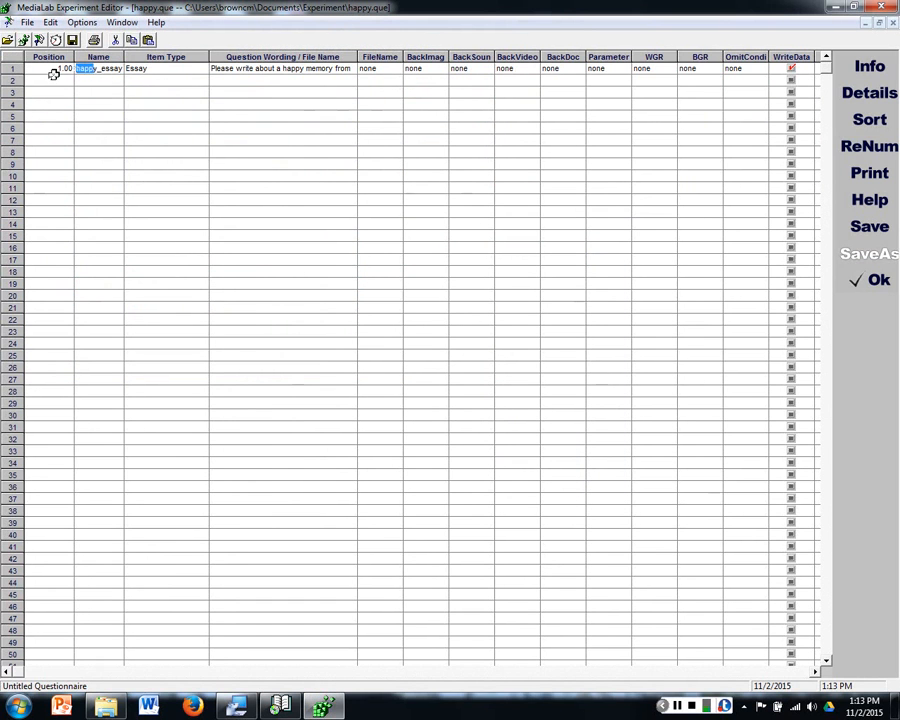
pyautogui.write('sad')
# Step: Change the essay wording to "Please write about a sad memory from your past." and save the questionnaire under the new name sad
pyautogui.click(269, 73)
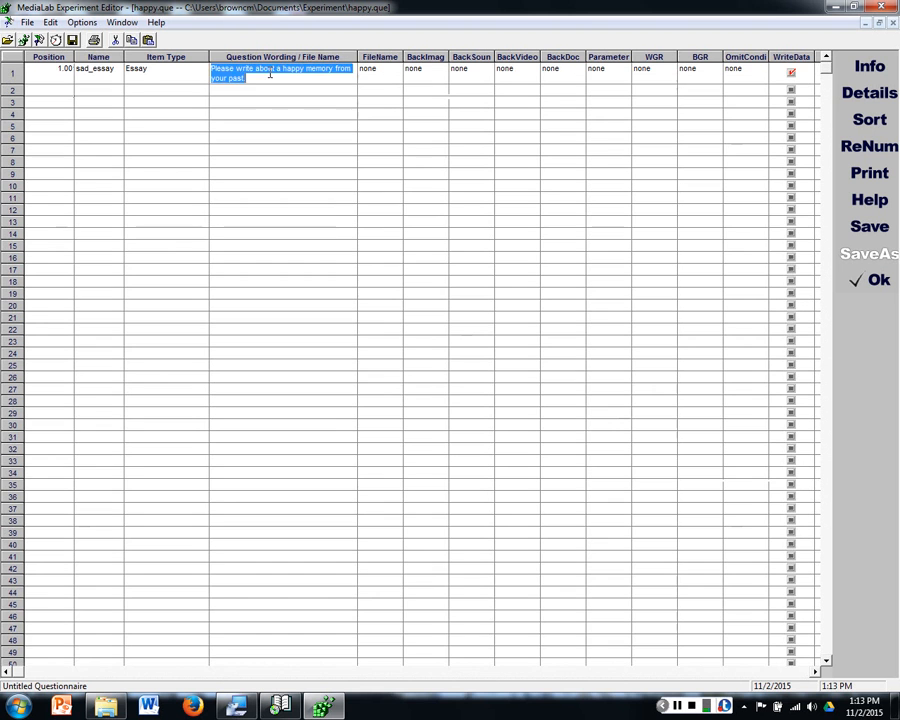
pyautogui.doubleClick(292, 68)
pyautogui.write('sa')
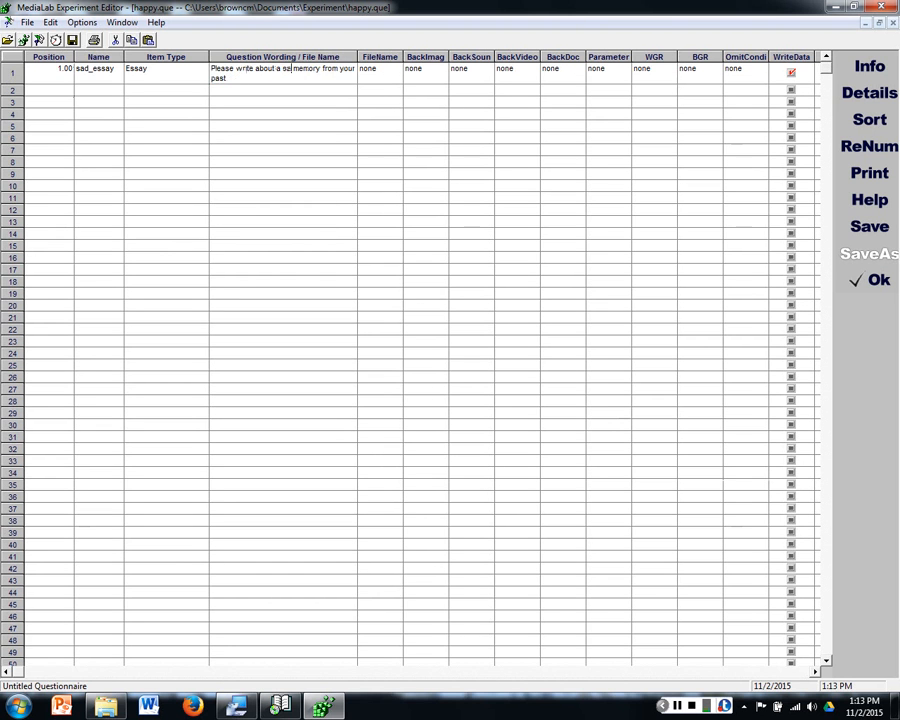
pyautogui.write('d')
pyautogui.click(293, 102)
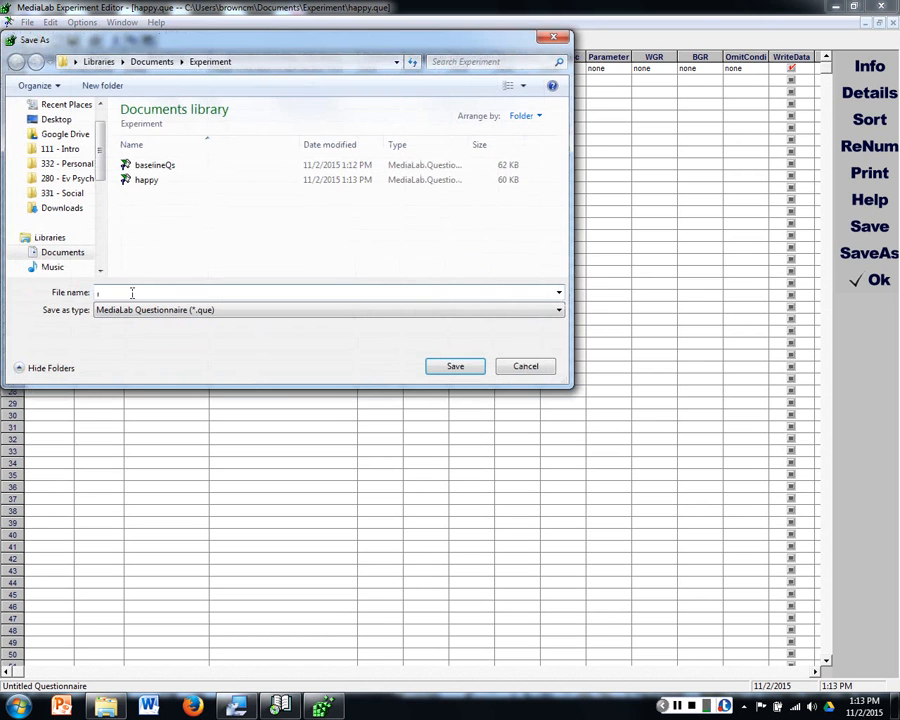
pyautogui.press('Return')
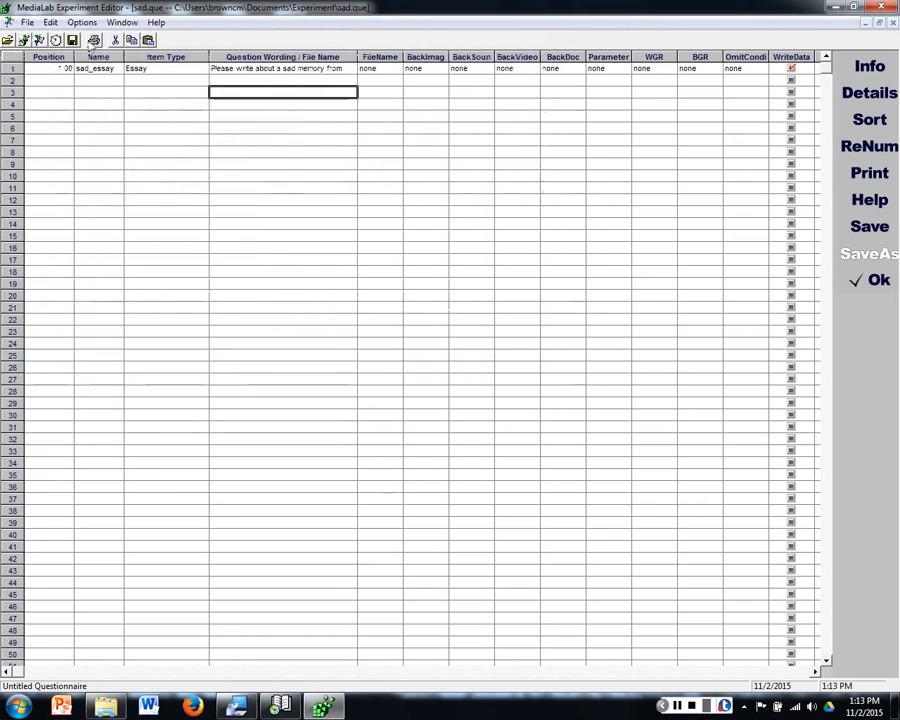
# Step: Create a new, empty experiment file
pyautogui.click(121, 23)
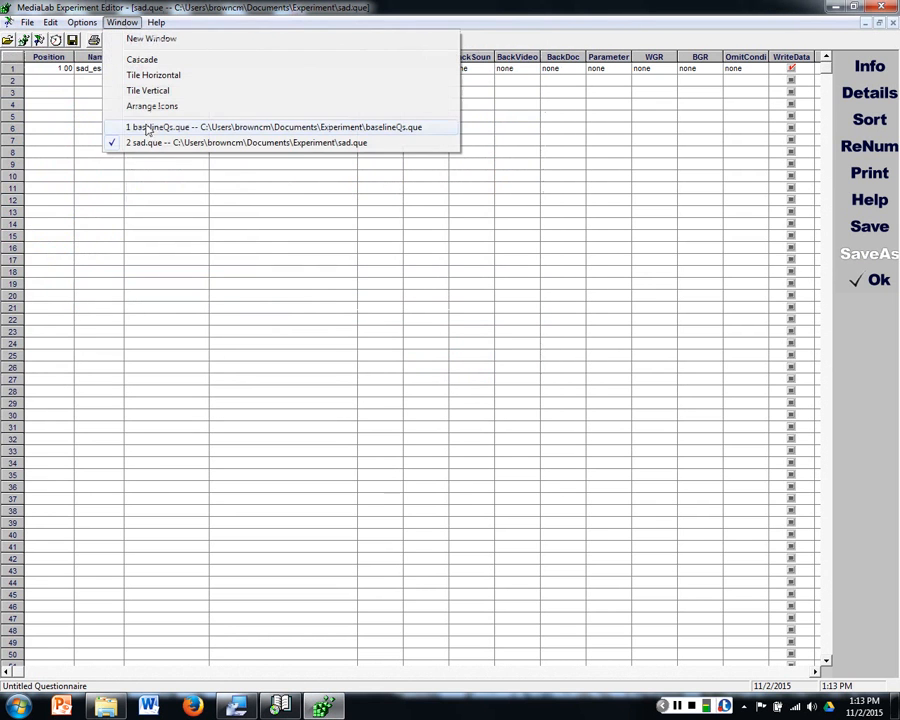
pyautogui.click(143, 7)
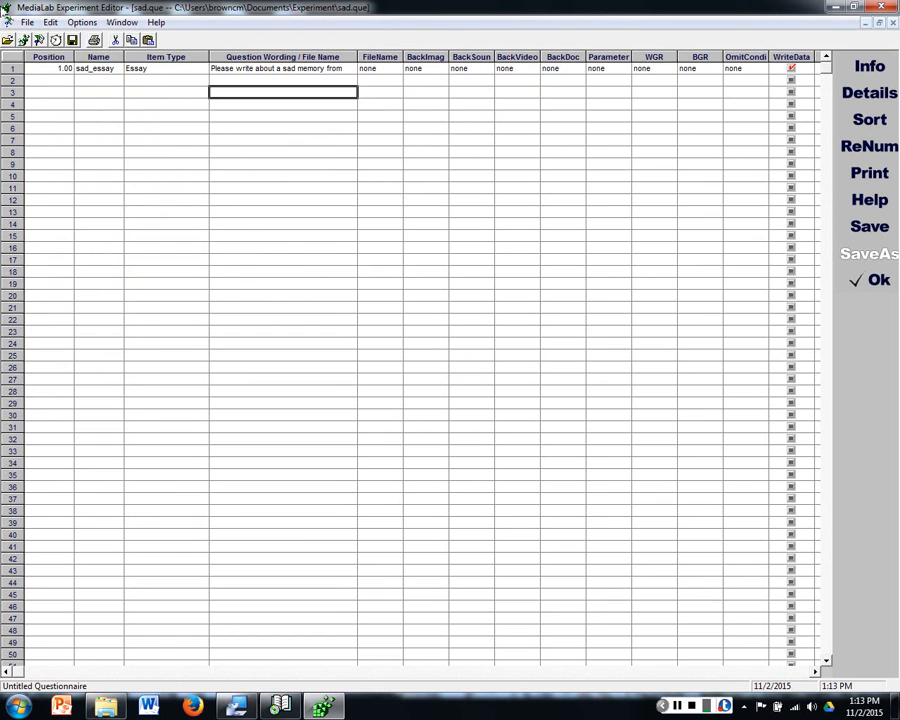
pyautogui.click(27, 22)
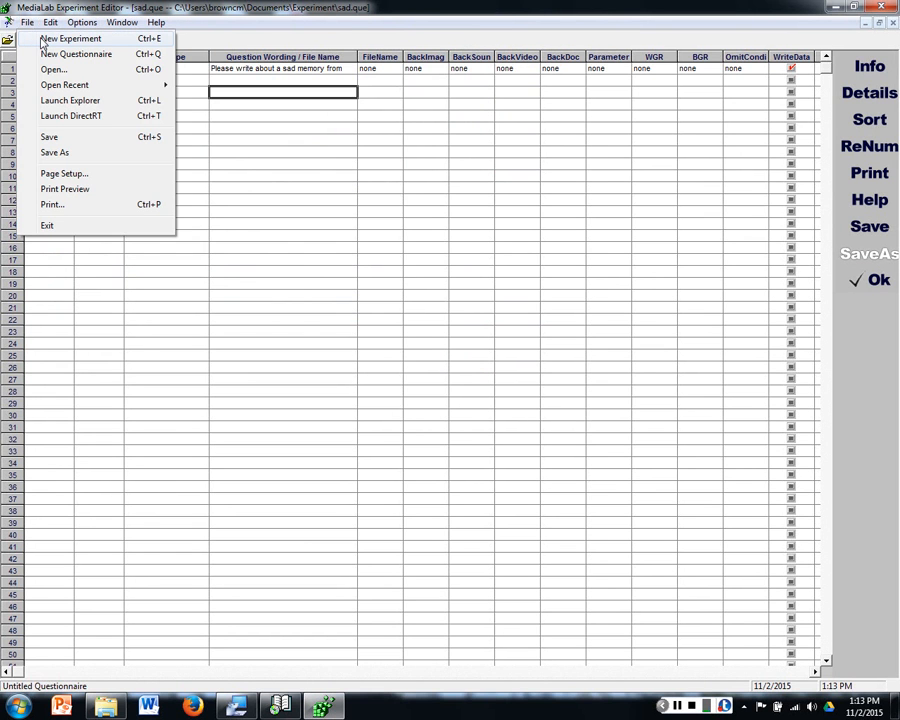
pyautogui.click(44, 39)
pyautogui.click(27, 22)
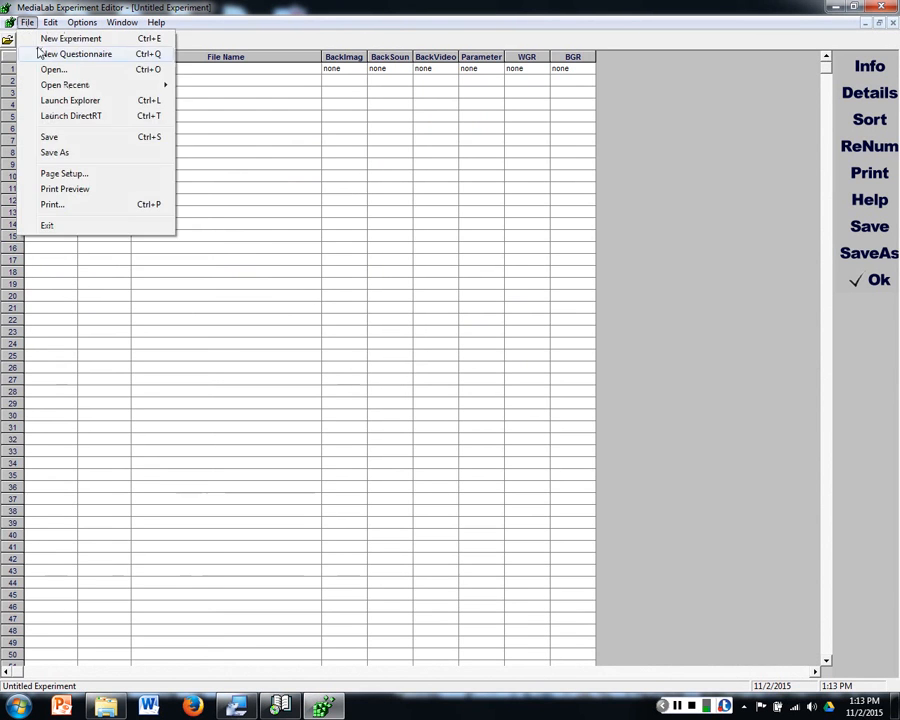
pyautogui.click(432, 187)
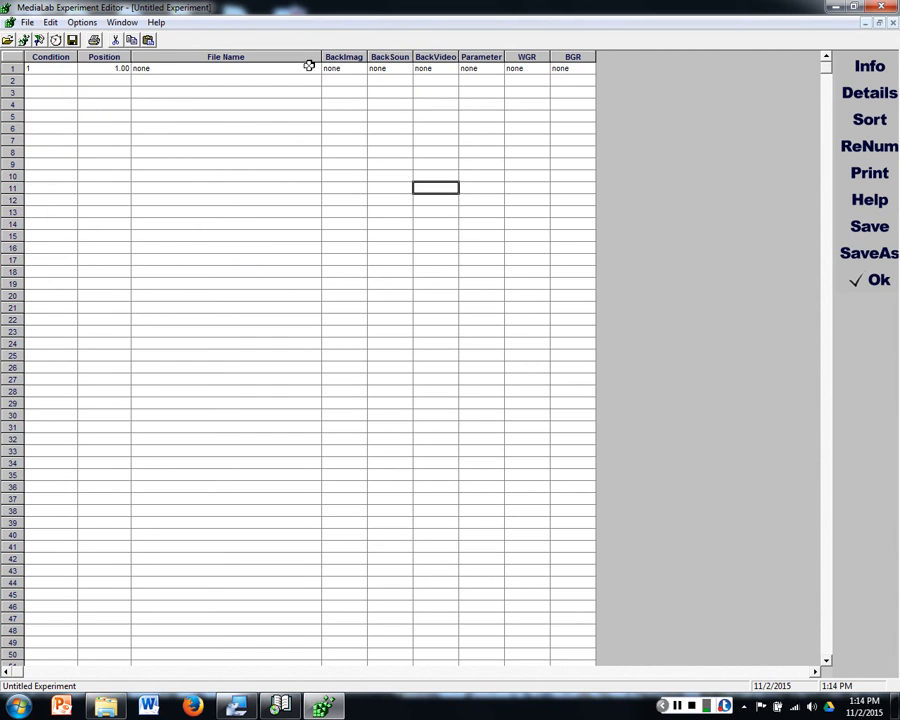
# Step: Examine the experiment grid's Condition, Position and File Name columns and the optional columns from BackImage to BGR
pyautogui.click(42, 57)
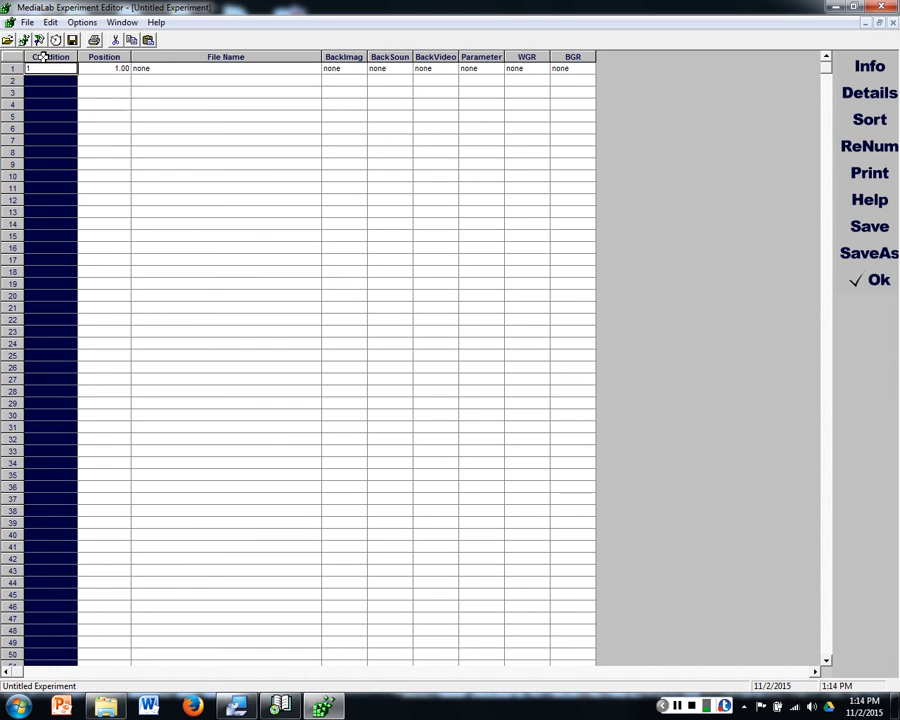
pyautogui.click(100, 57)
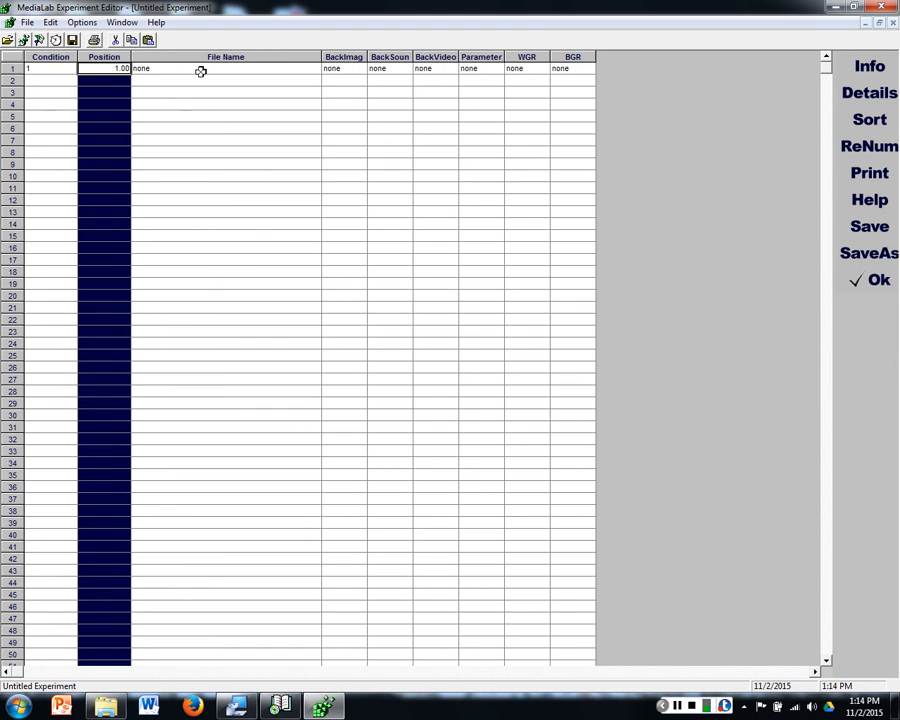
pyautogui.click(259, 56)
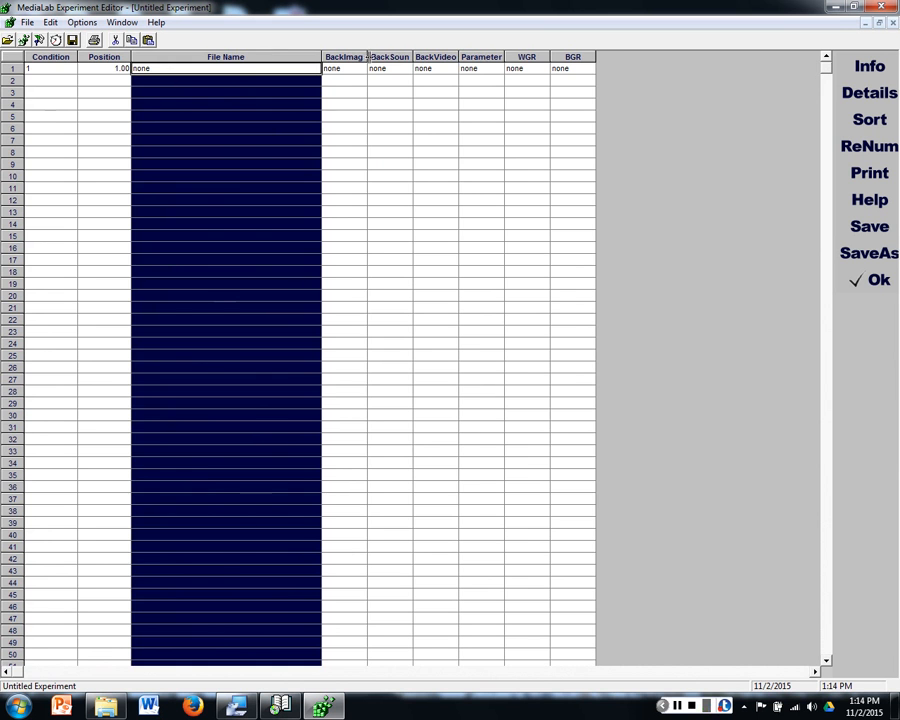
pyautogui.moveTo(355, 55); pyautogui.dragTo(587, 54)
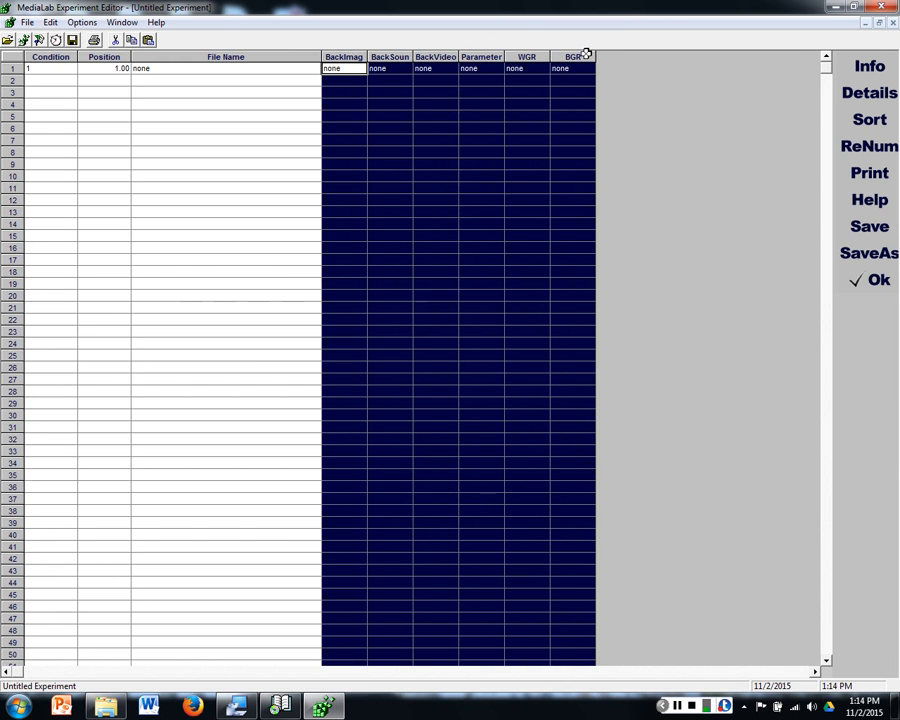
pyautogui.click(538, 100)
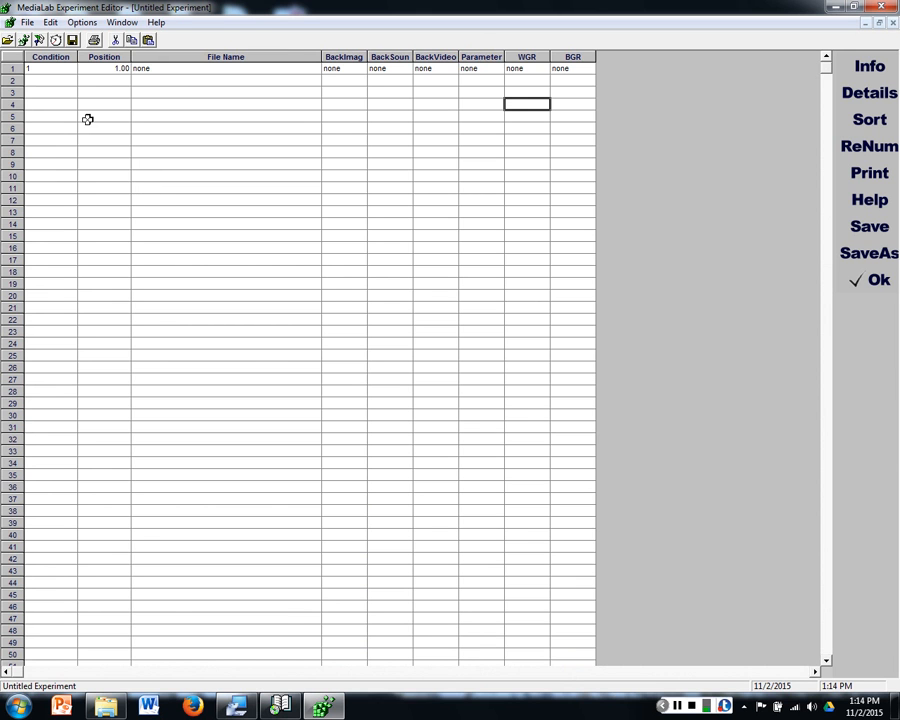
# Step: Assign baselineQs.que from the Experiment folder to row 1 and strip the folder path from its file name
pyautogui.click(175, 67)
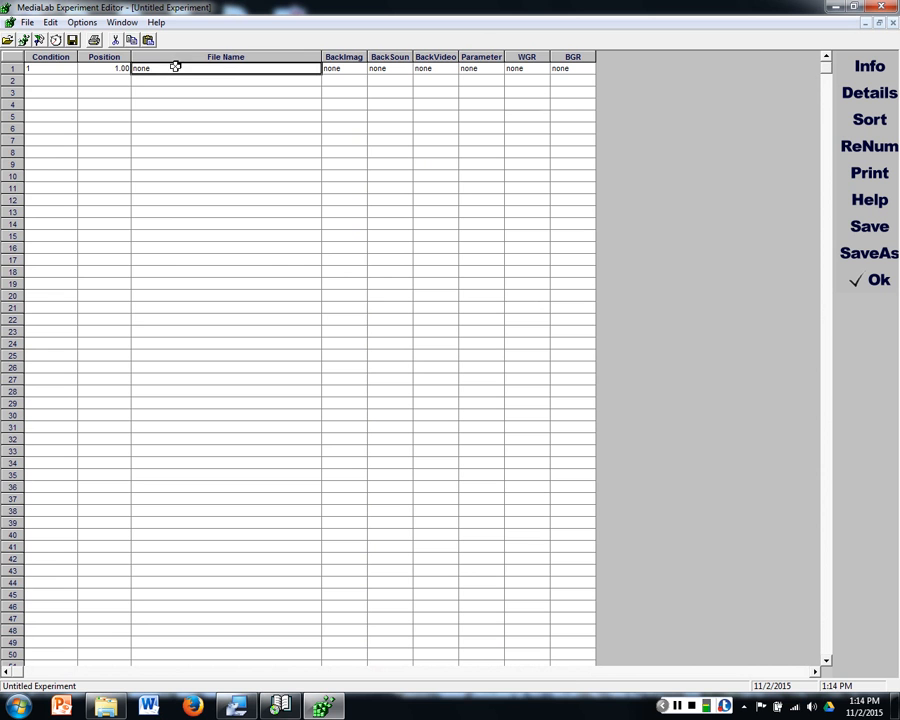
pyautogui.doubleClick(306, 68)
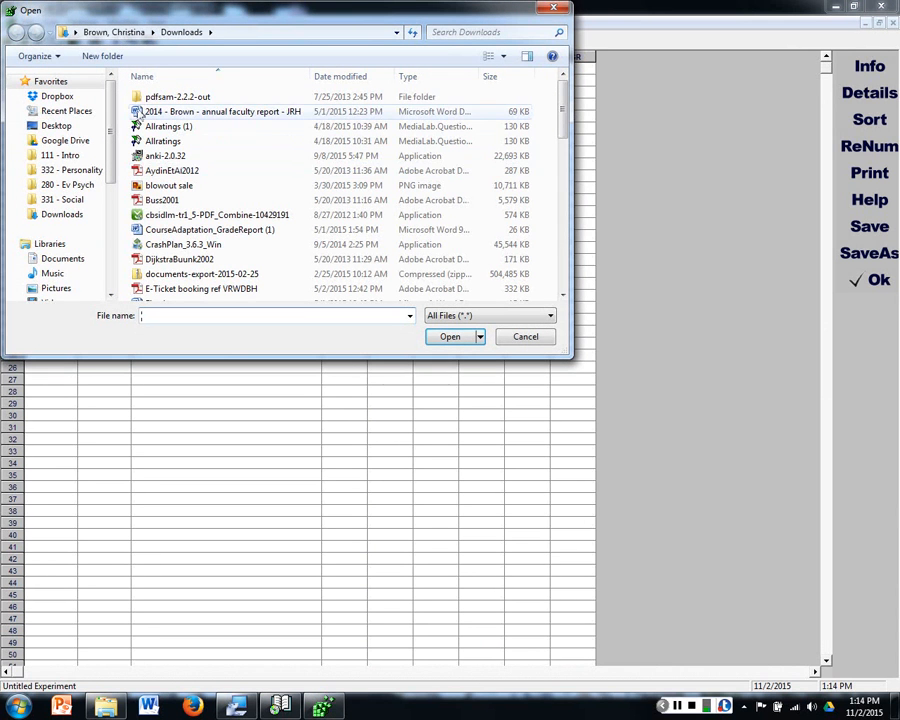
pyautogui.click(79, 258)
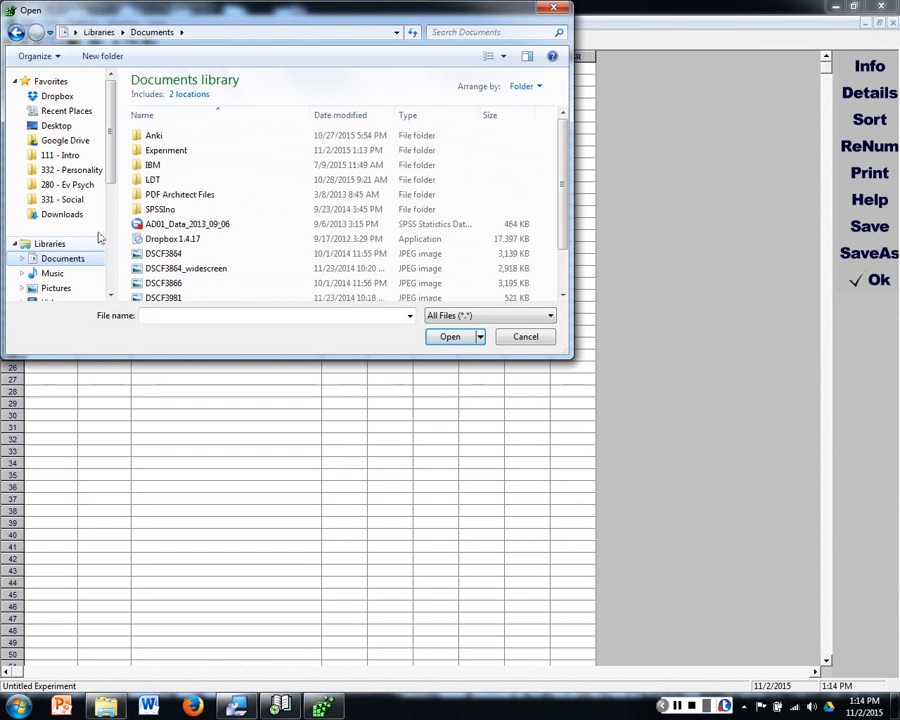
pyautogui.doubleClick(170, 151)
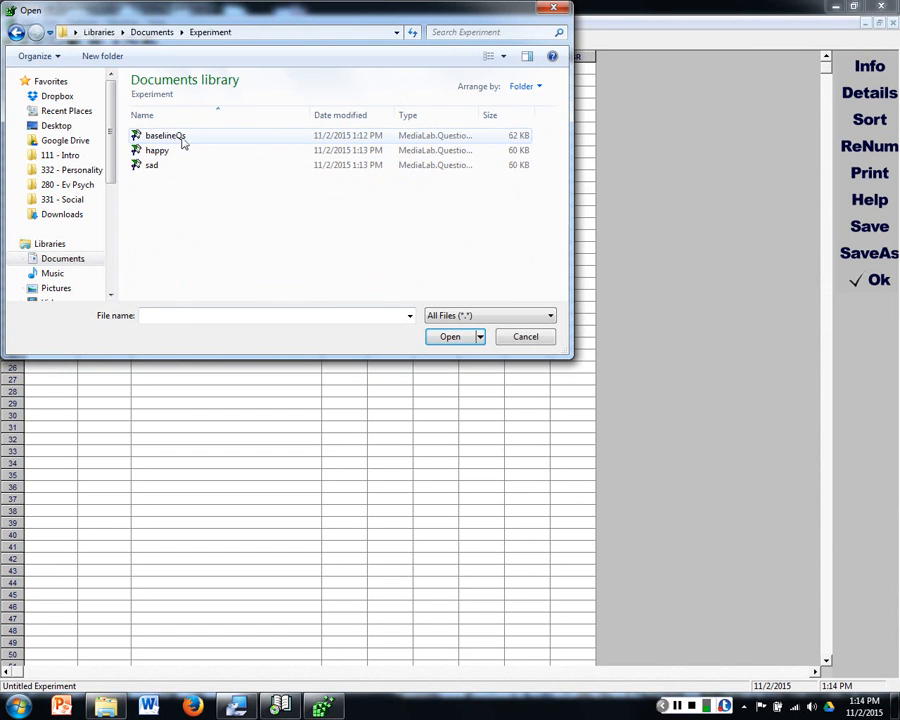
pyautogui.doubleClick(178, 138)
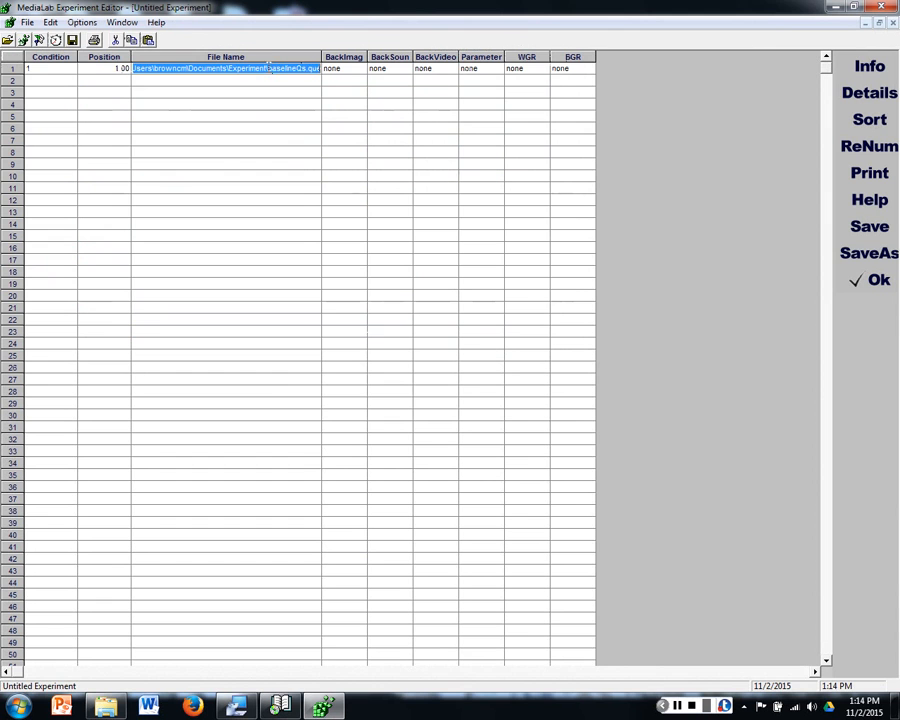
pyautogui.moveTo(263, 68); pyautogui.dragTo(90, 72)
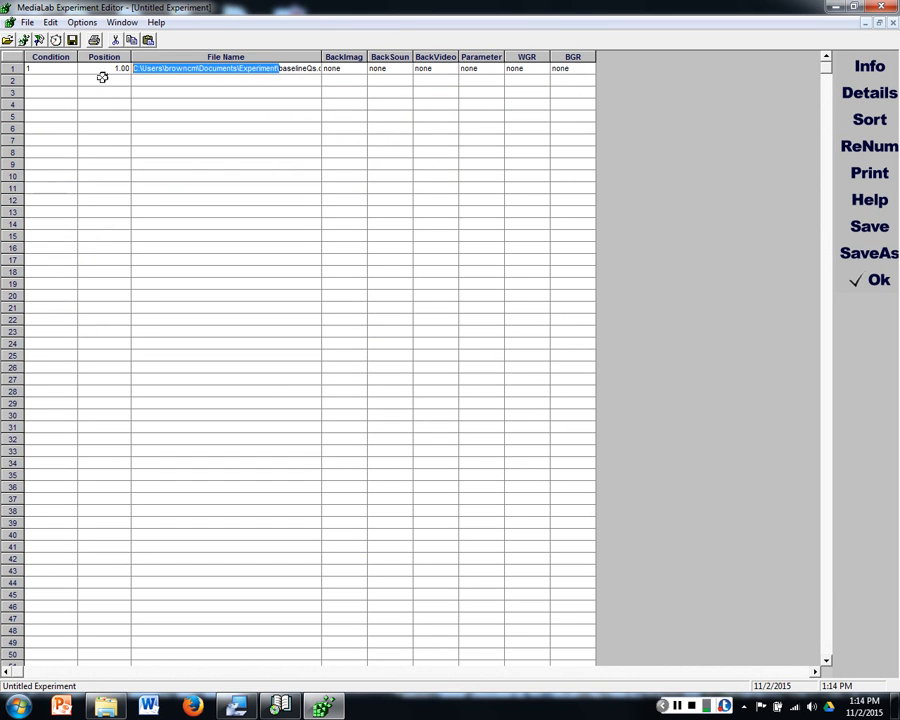
pyautogui.press('BackSpace')
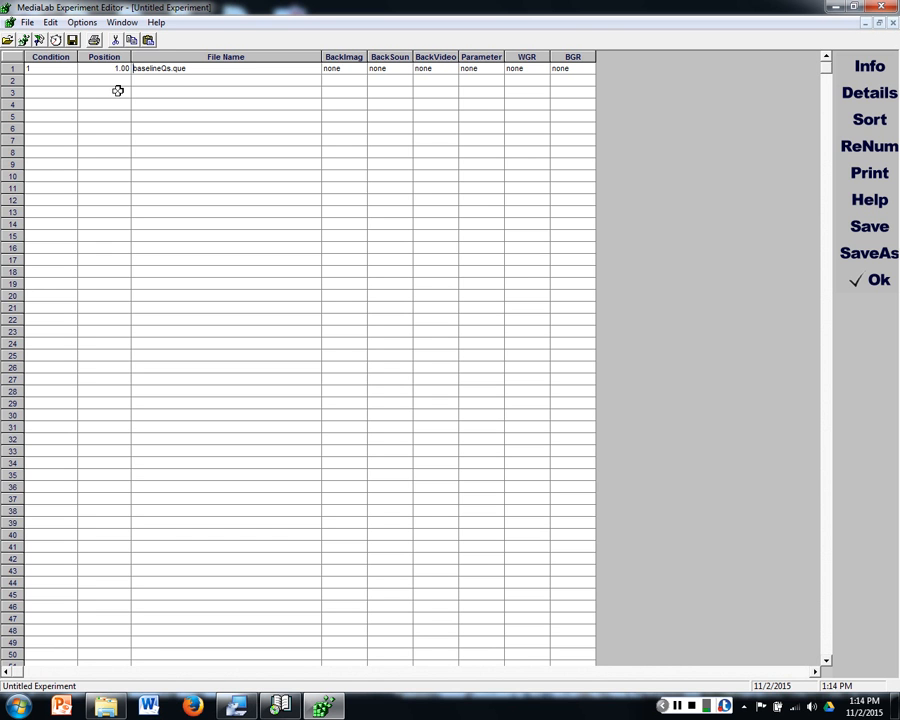
# Step: Add happy.que from the Experiment folder in row 2 and reduce the entry to the bare file name
pyautogui.click(175, 79)
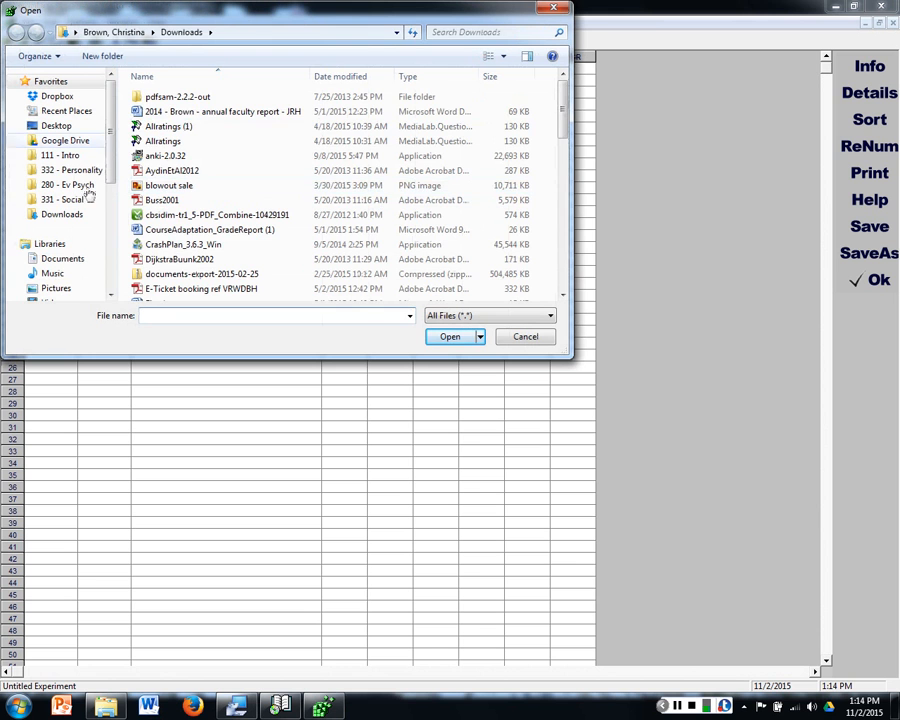
pyautogui.click(76, 262)
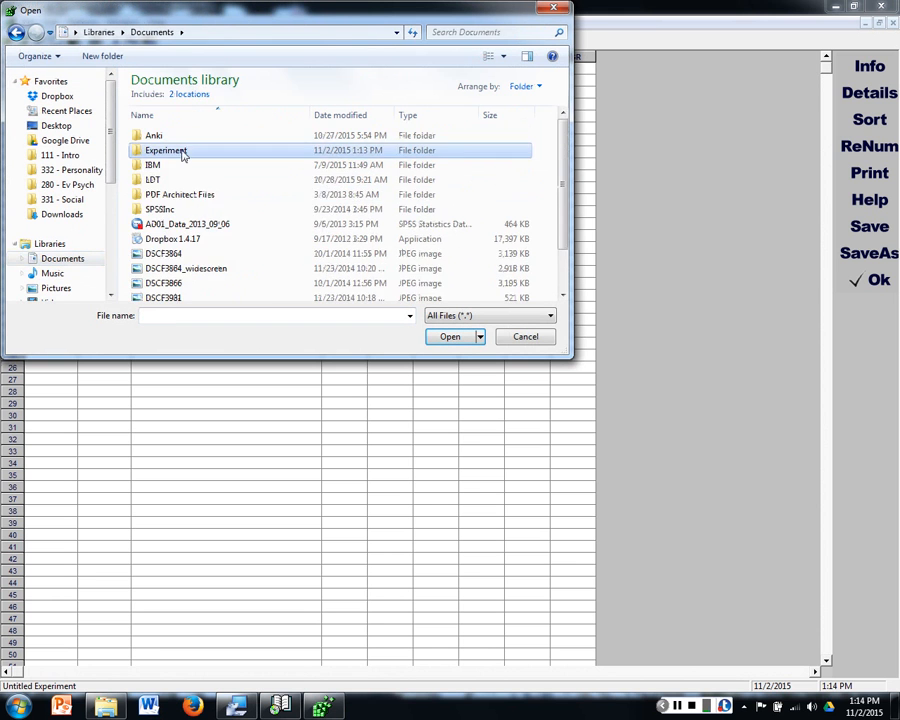
pyautogui.doubleClick(180, 153)
pyautogui.click(176, 151)
pyautogui.doubleClick(176, 151)
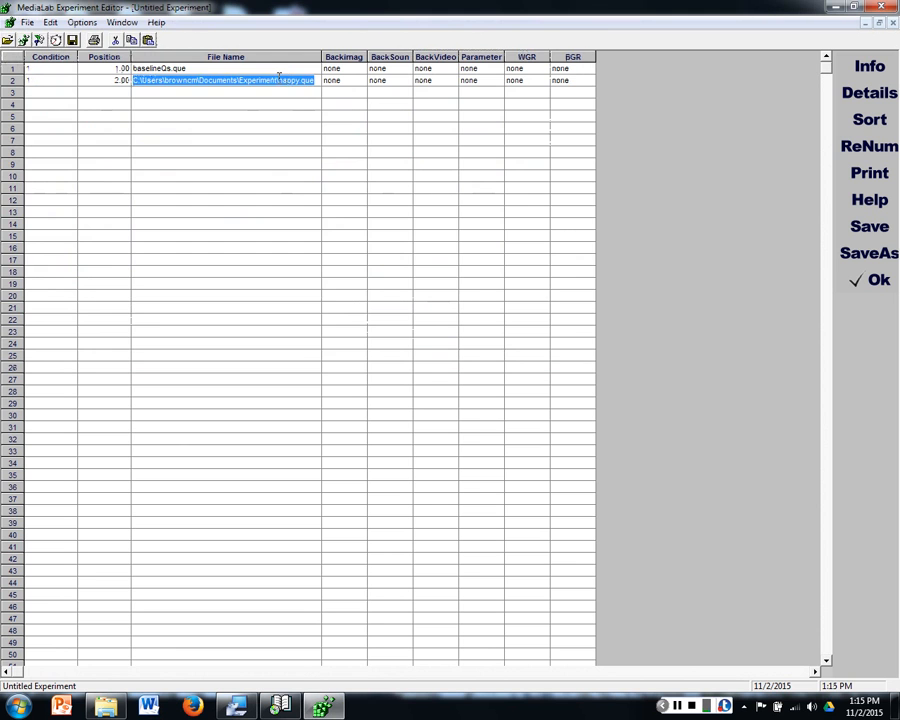
pyautogui.press('Delete')
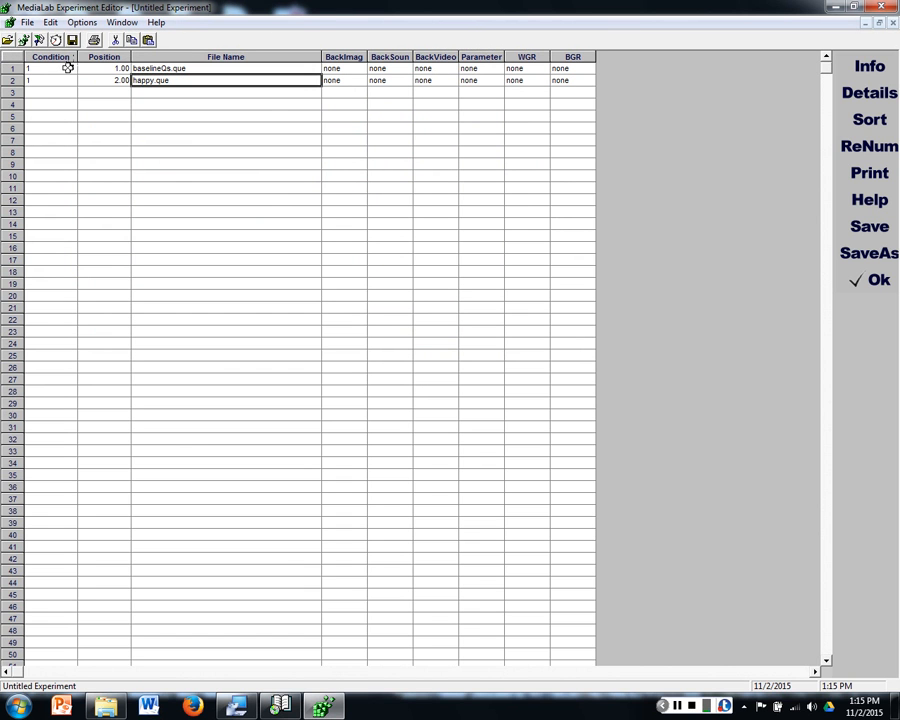
pyautogui.click(166, 92)
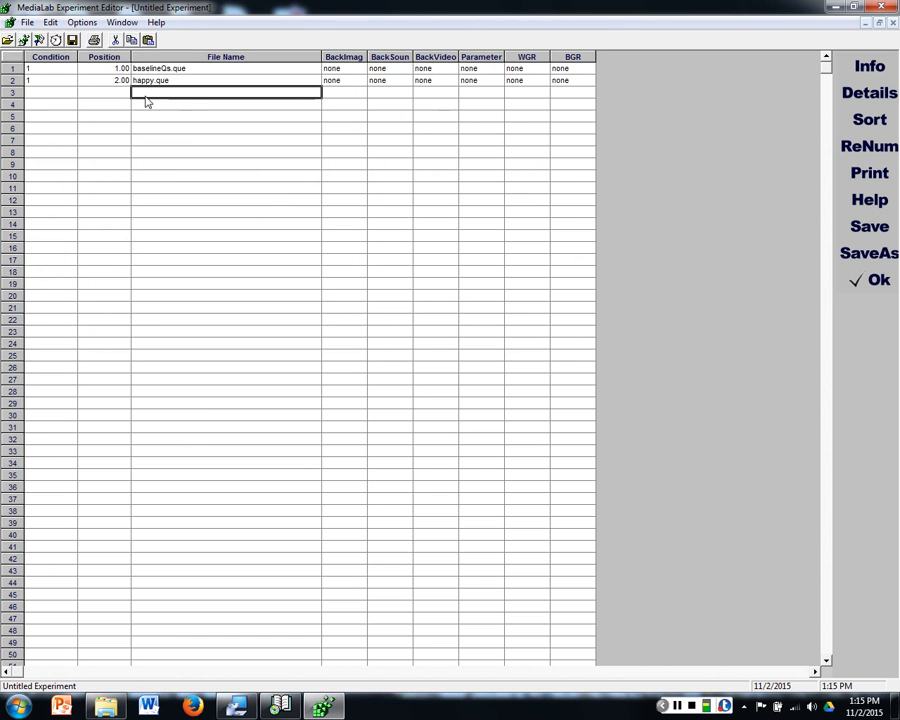
pyautogui.click(160, 22)
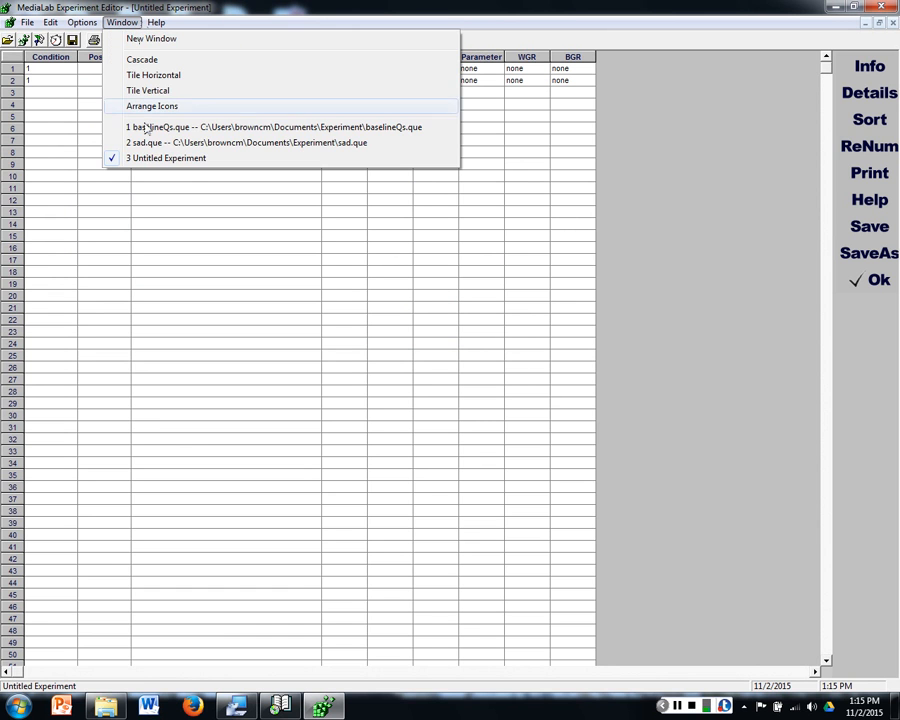
pyautogui.click(132, 127)
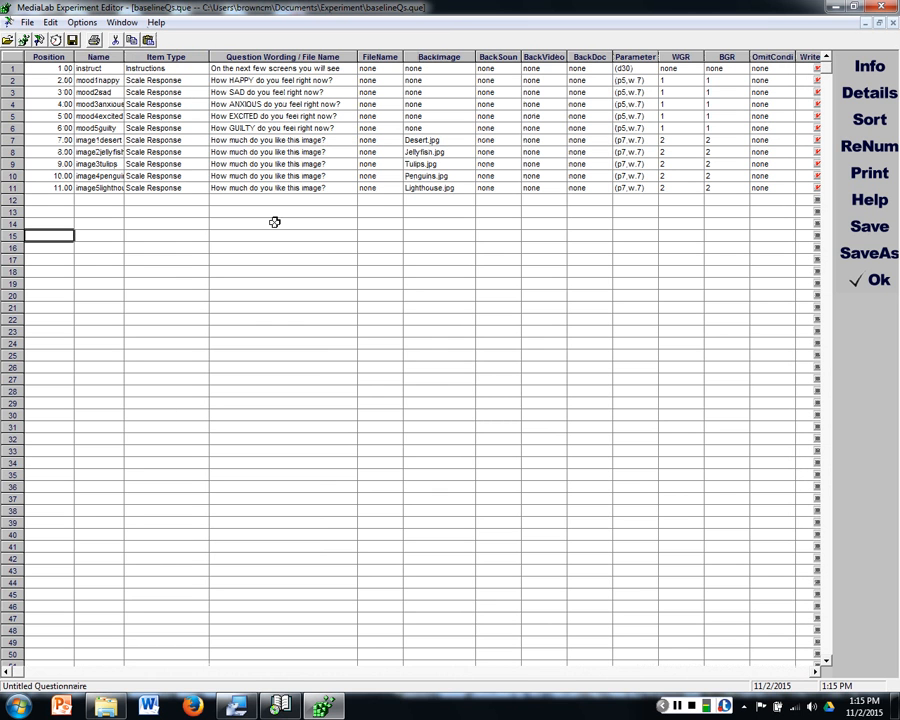
pyautogui.moveTo(260, 80); pyautogui.dragTo(329, 124)
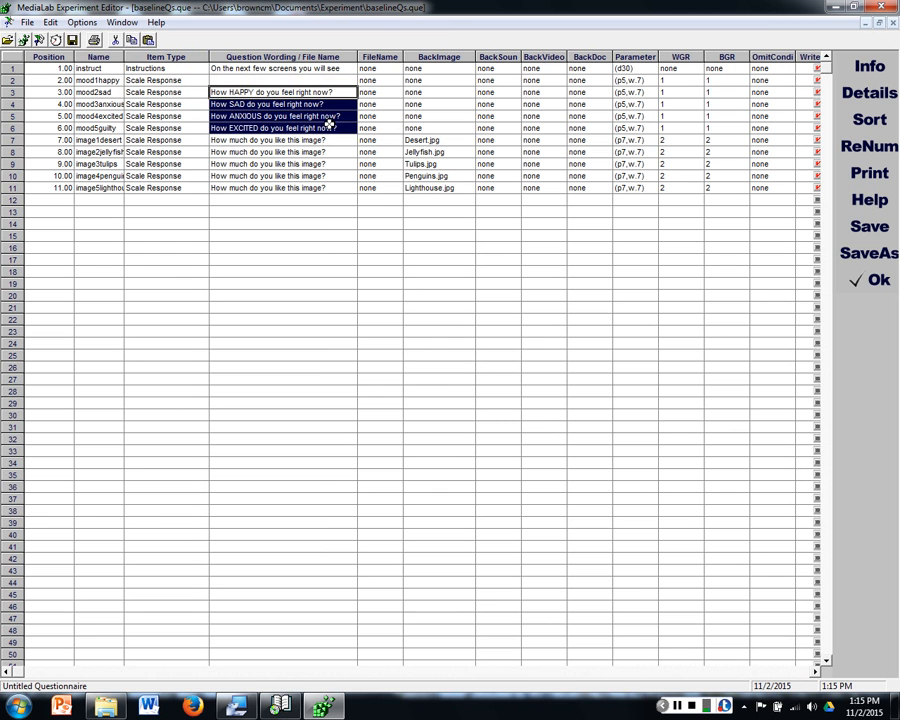
pyautogui.click(321, 94)
pyautogui.click(264, 130)
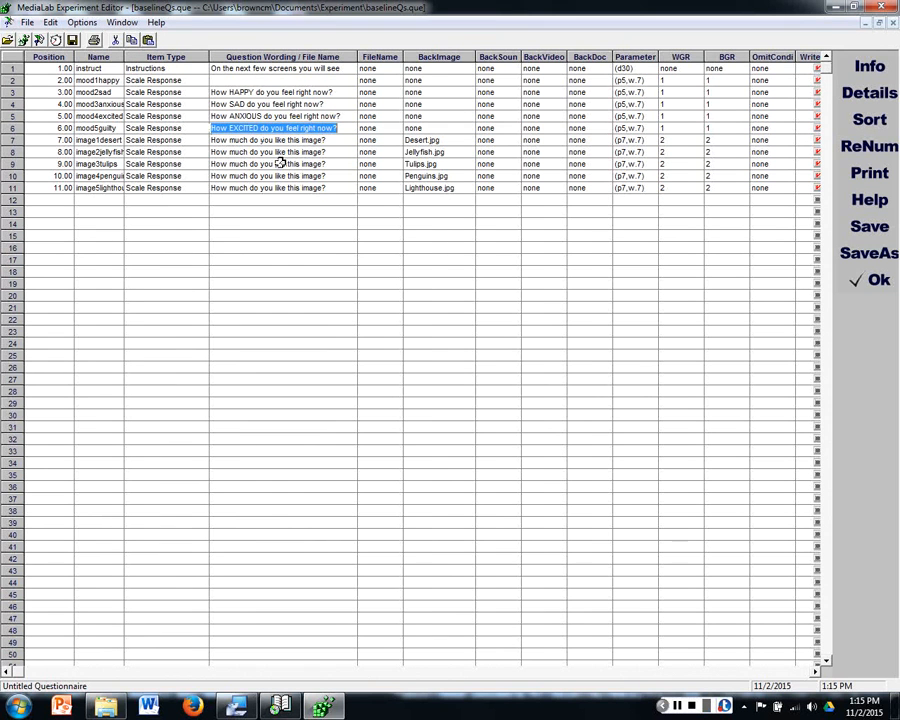
pyautogui.click(281, 163)
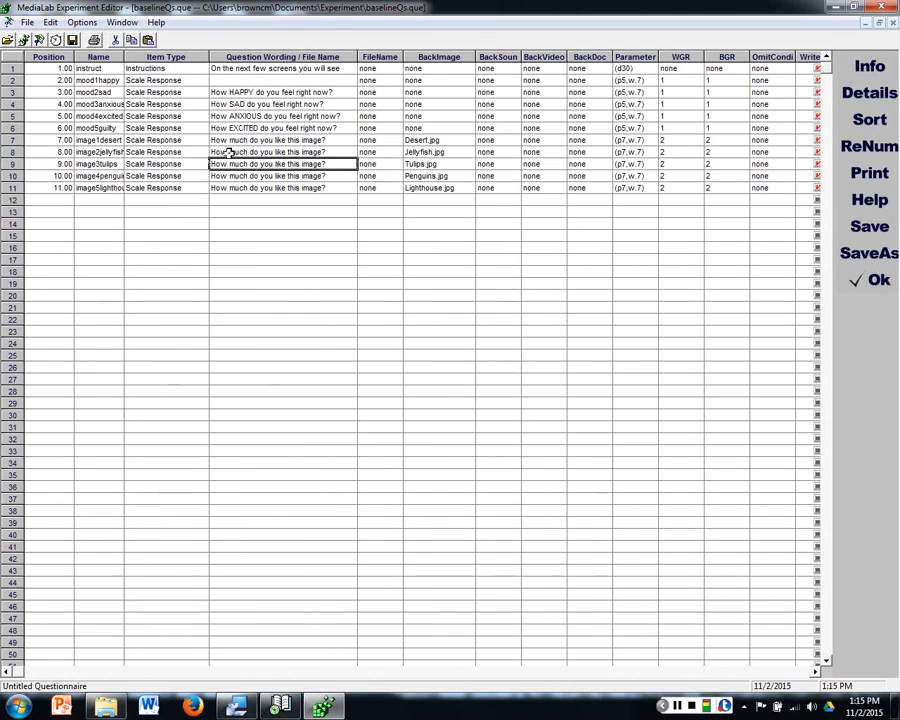
pyautogui.click(249, 164)
pyautogui.click(352, 176)
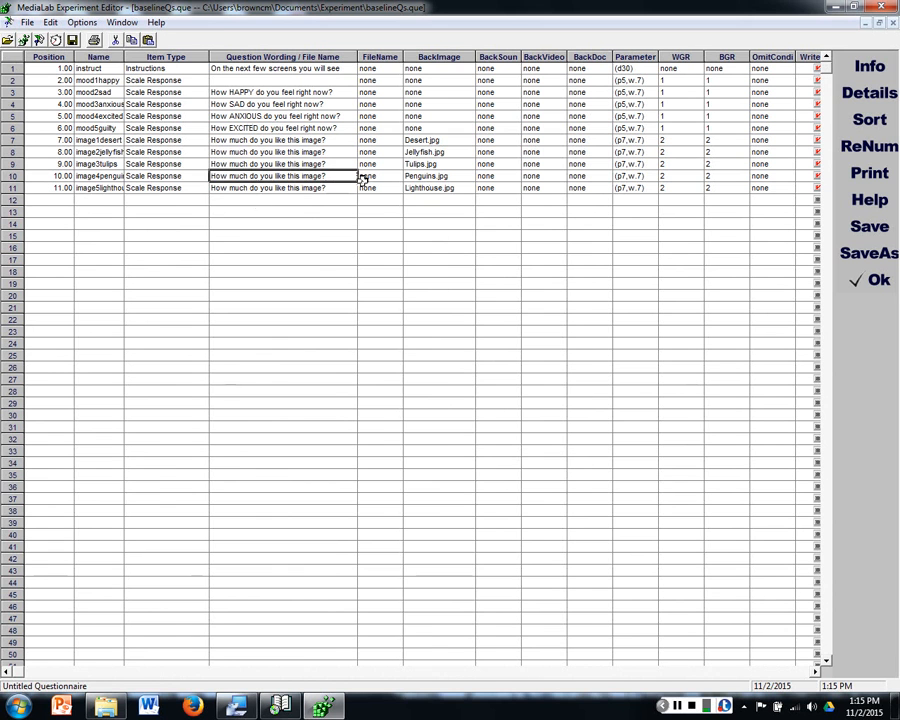
pyautogui.click(894, 26)
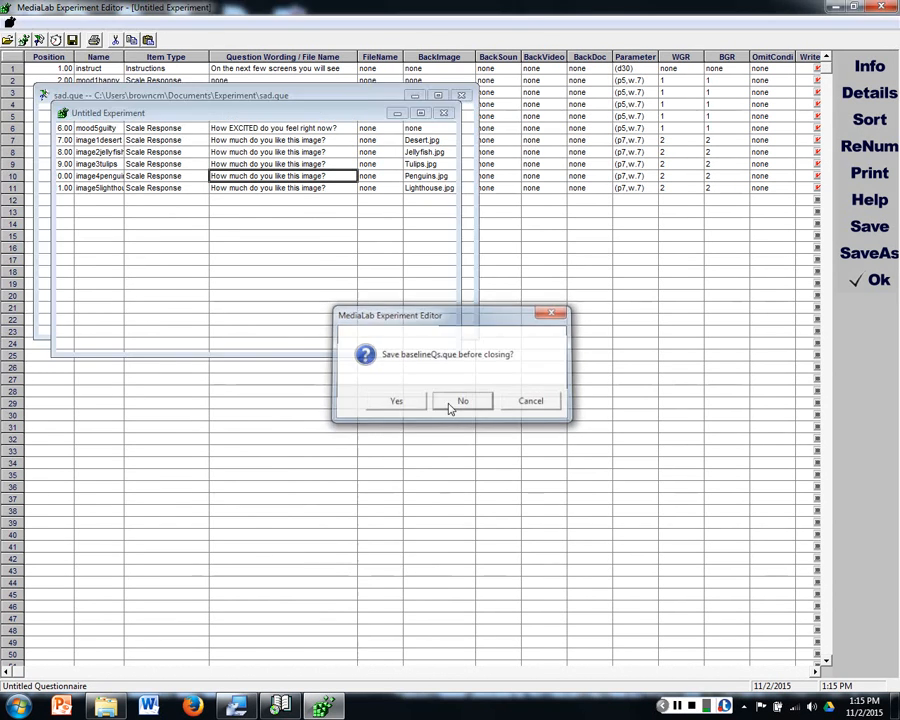
pyautogui.click(460, 400)
# Step: Open the saved baselineQs questionnaire from the Experiment folder
pyautogui.click(27, 22)
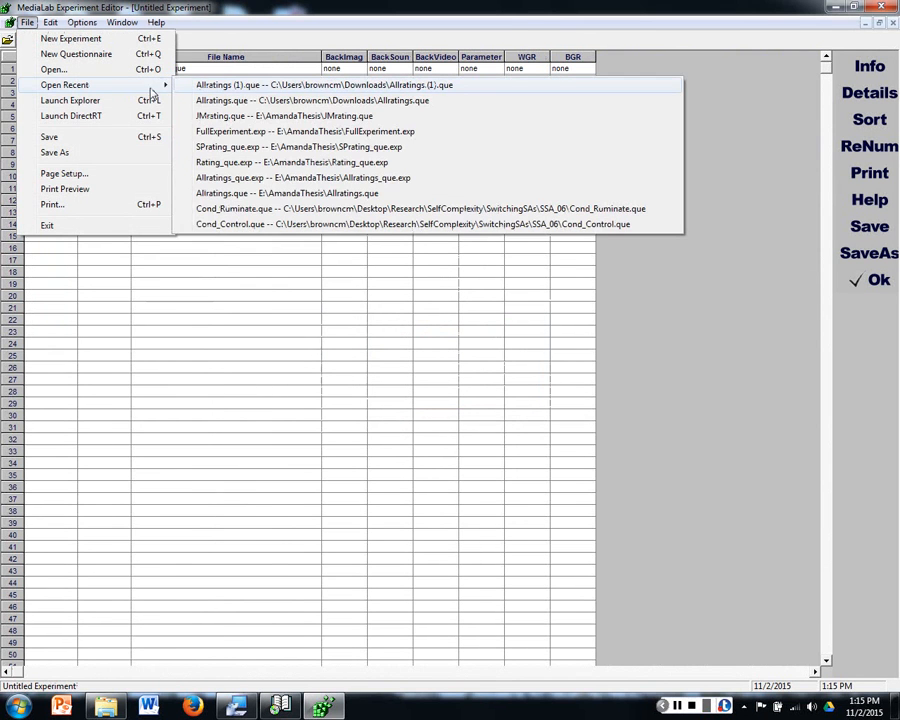
pyautogui.click(48, 69)
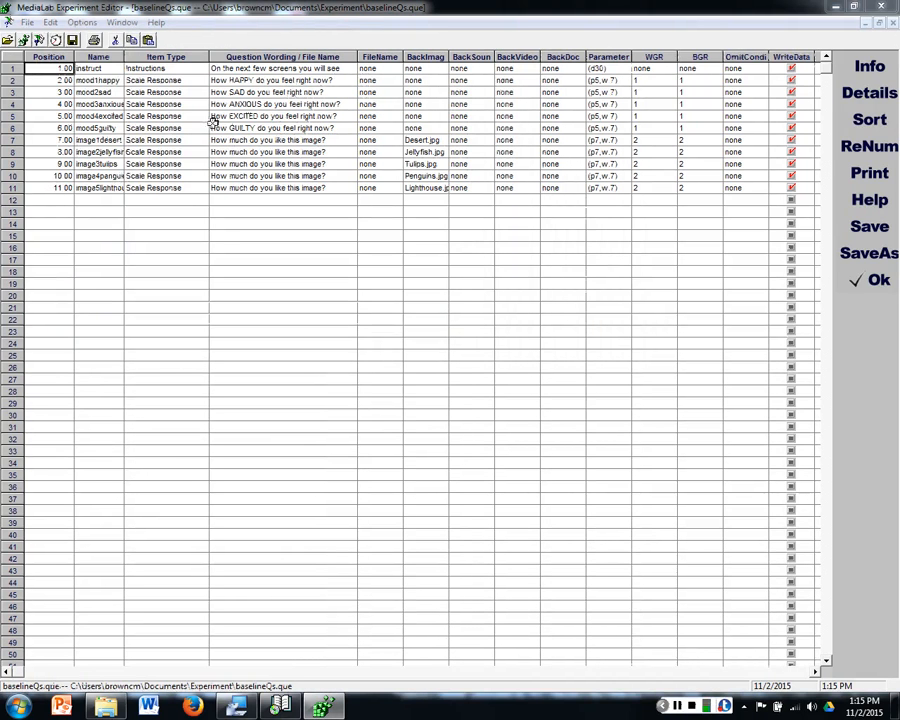
# Step: Prefix the variable names of the happy and sad mood items with t2, making them t2mood1happy and t2mood2sad
pyautogui.click(105, 81)
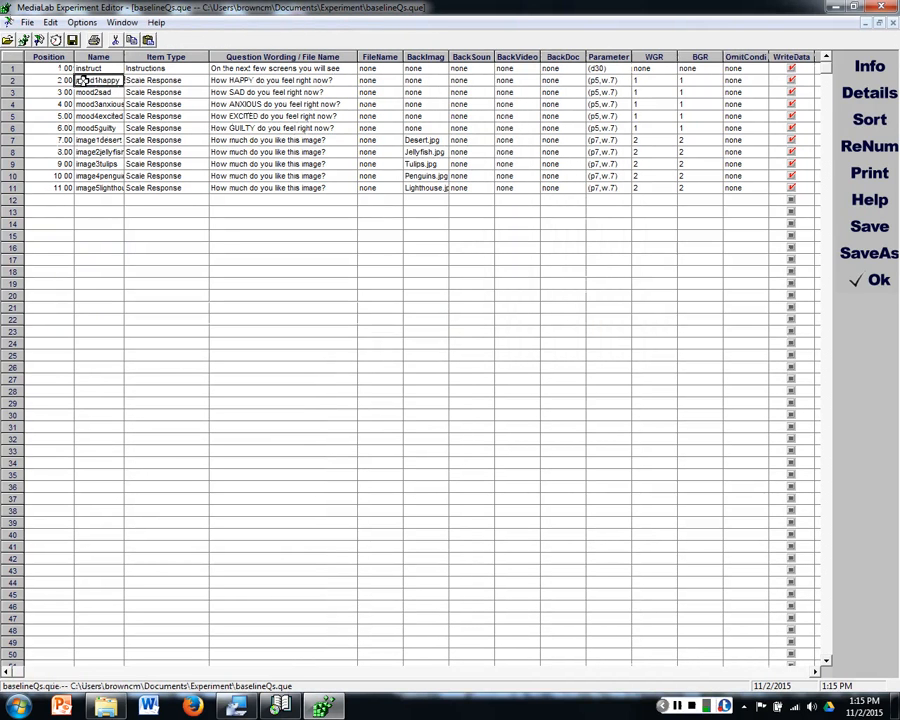
pyautogui.doubleClick(83, 80)
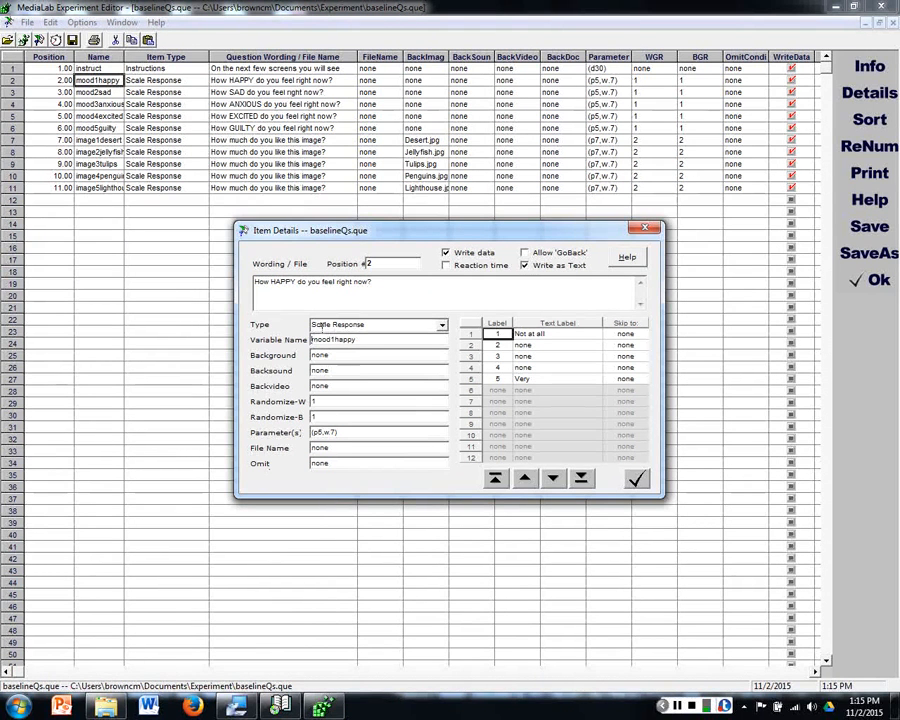
pyautogui.write('t2')
pyautogui.click(556, 484)
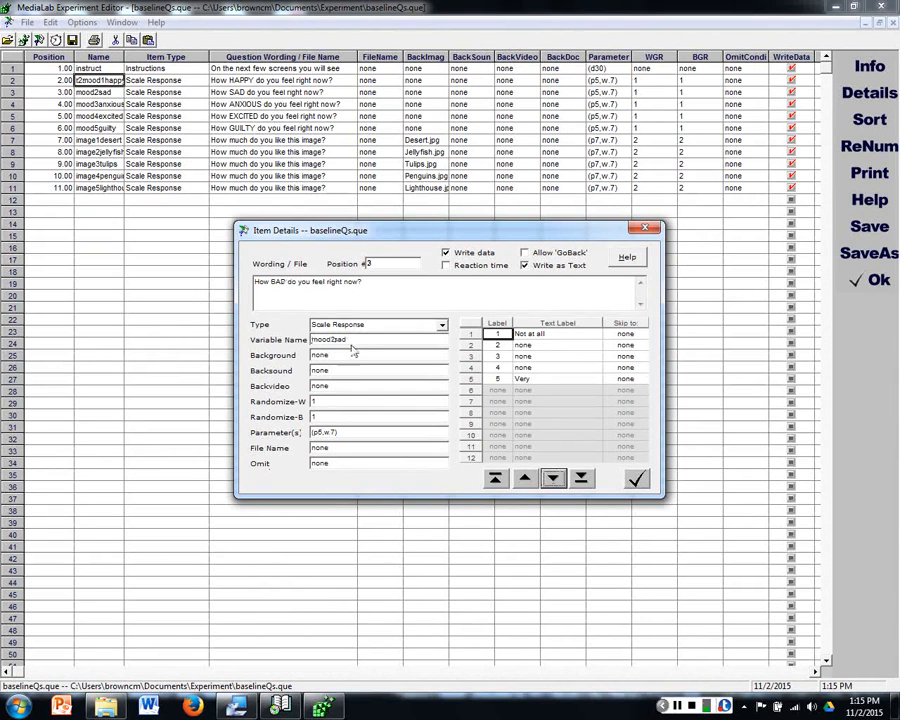
pyautogui.click(313, 341)
pyautogui.write('t2')
pyautogui.click(553, 480)
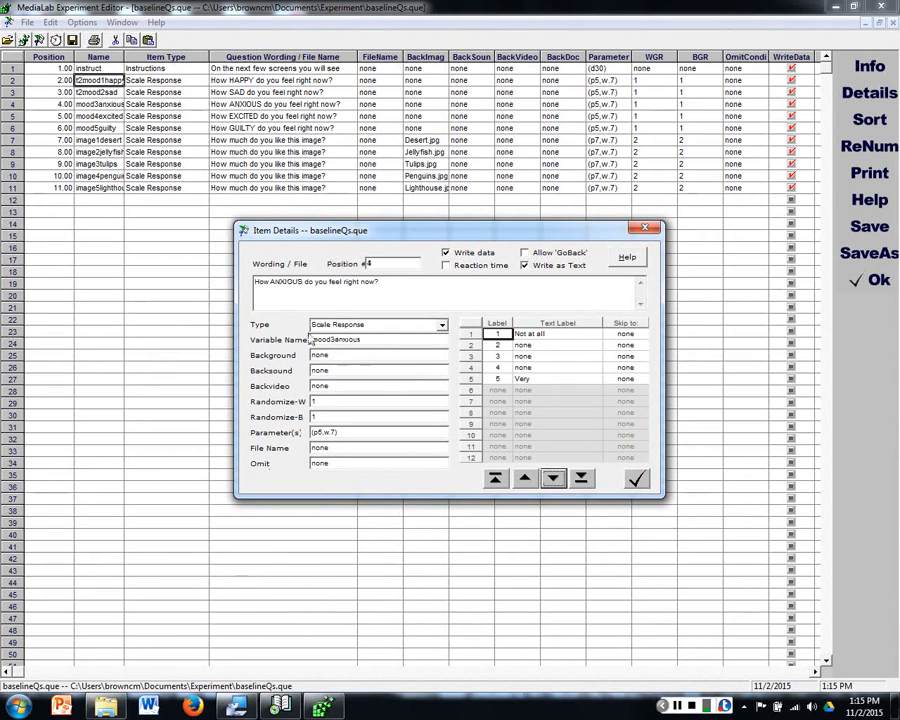
# Step: Prefix the variable names of the anxious, excited and guilty mood items with t2, making them t2mood3anxious, t2mood4excited and t2mood5guilty
pyautogui.click(313, 341)
pyautogui.write('t2')
pyautogui.click(553, 478)
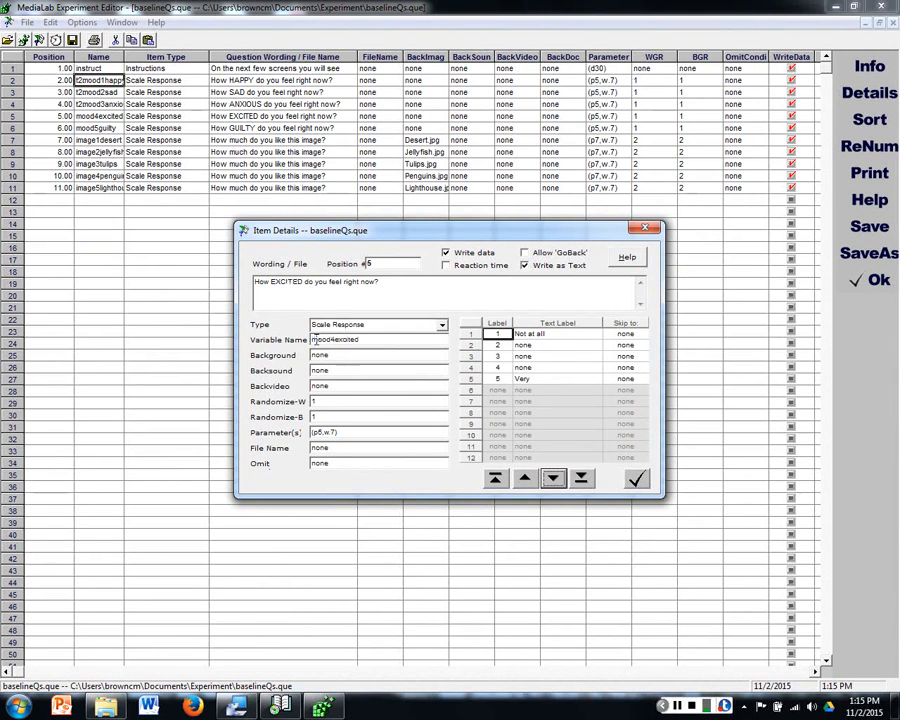
pyautogui.write('t2')
pyautogui.click(555, 477)
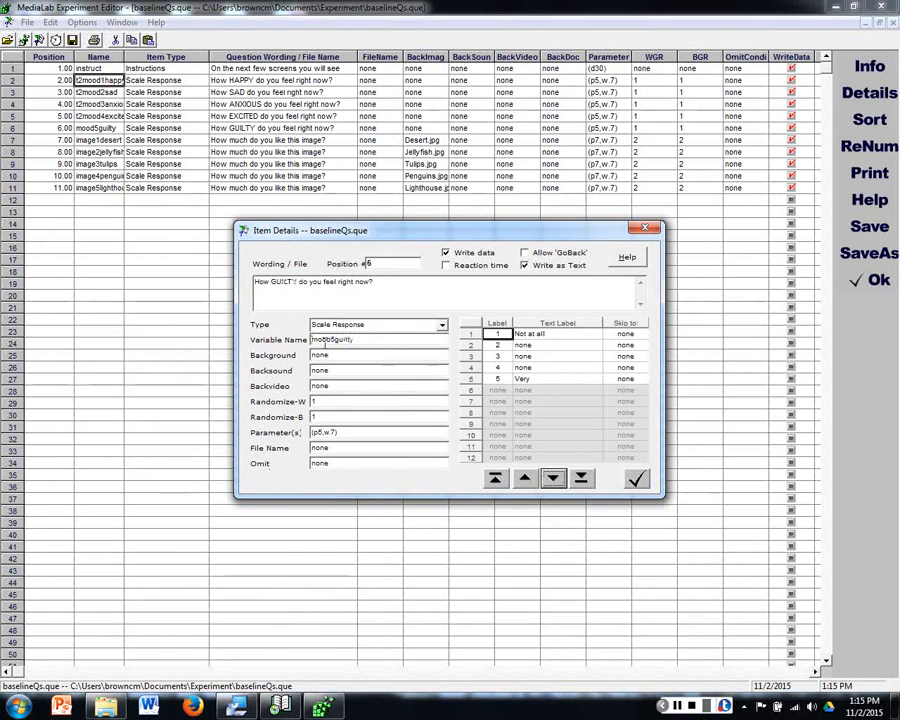
pyautogui.click(313, 340)
pyautogui.write('t2')
pyautogui.click(553, 478)
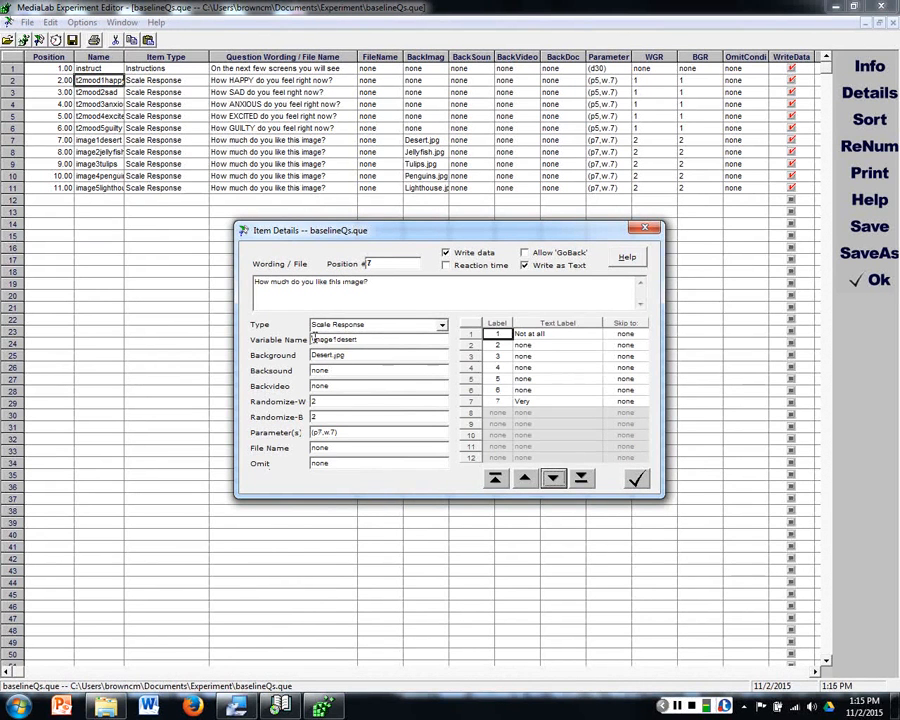
# Step: Prefix the variable names of the five image rating items, from image1desert through image5lighthouse, with t2
pyautogui.write('t2')
pyautogui.click(553, 478)
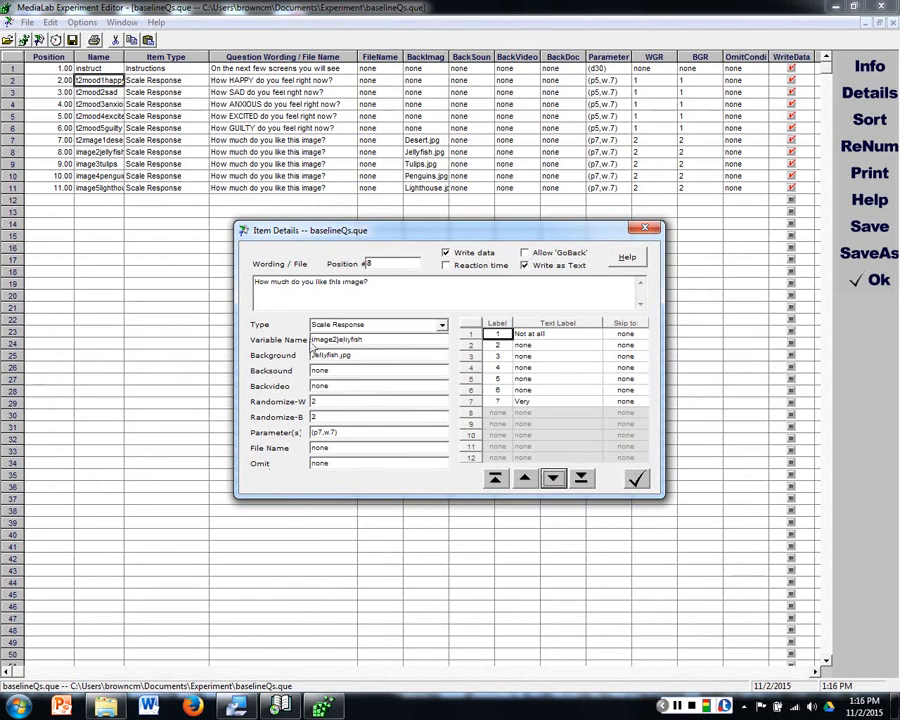
pyautogui.write('t2')
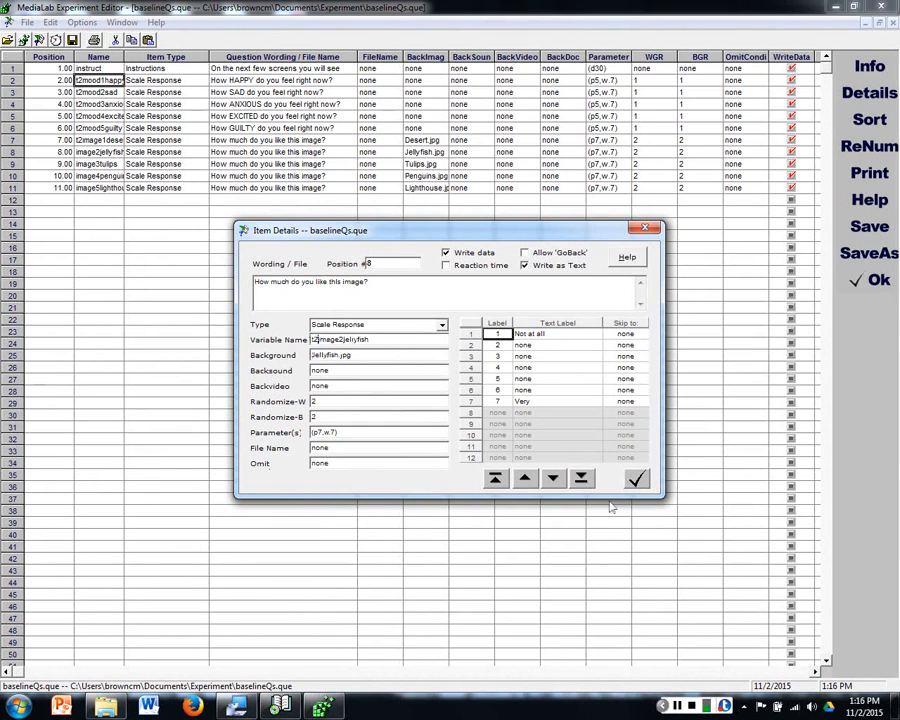
pyautogui.click(553, 478)
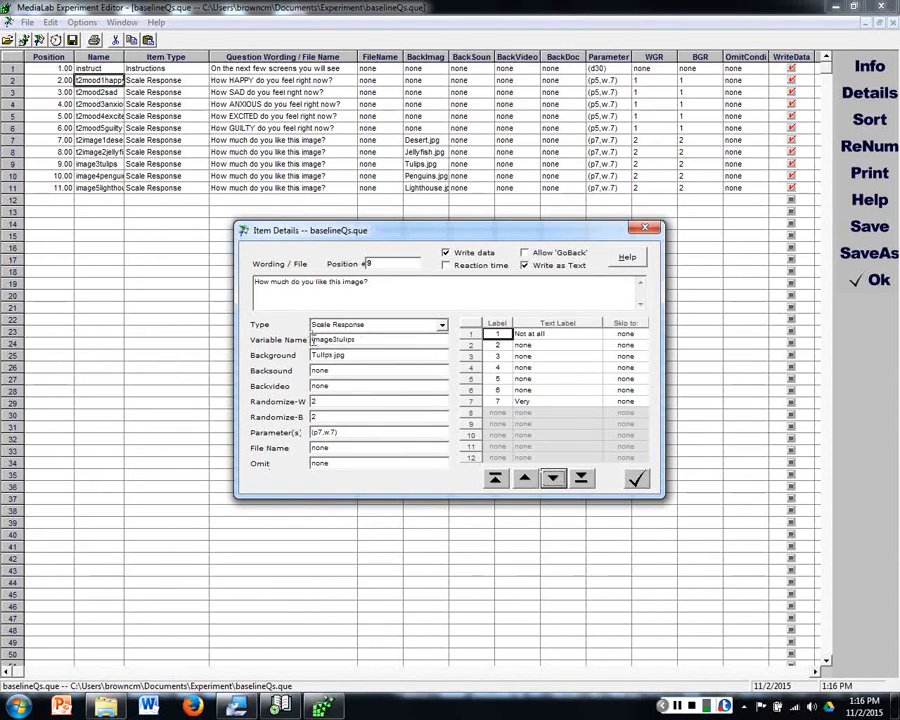
pyautogui.write('t2')
pyautogui.press('Return')
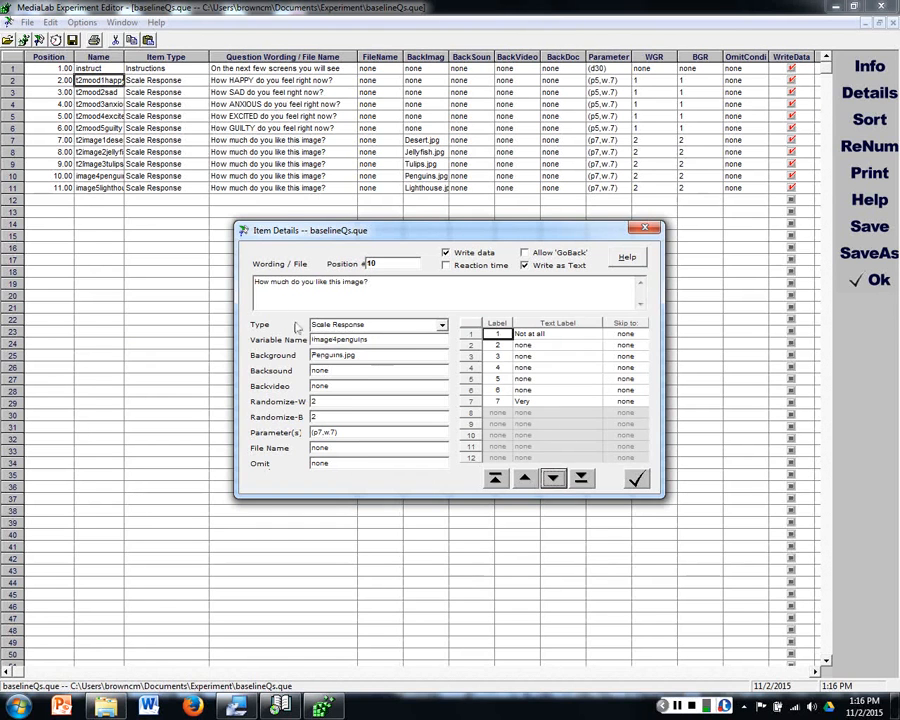
pyautogui.click(313, 340)
pyautogui.write('t2')
pyautogui.click(552, 479)
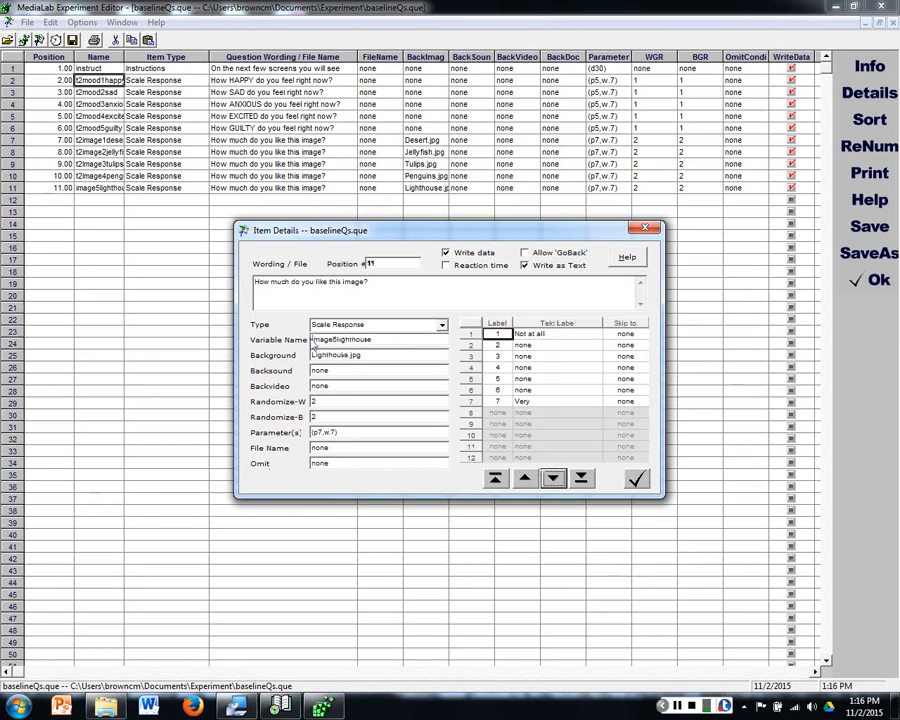
pyautogui.write('t2')
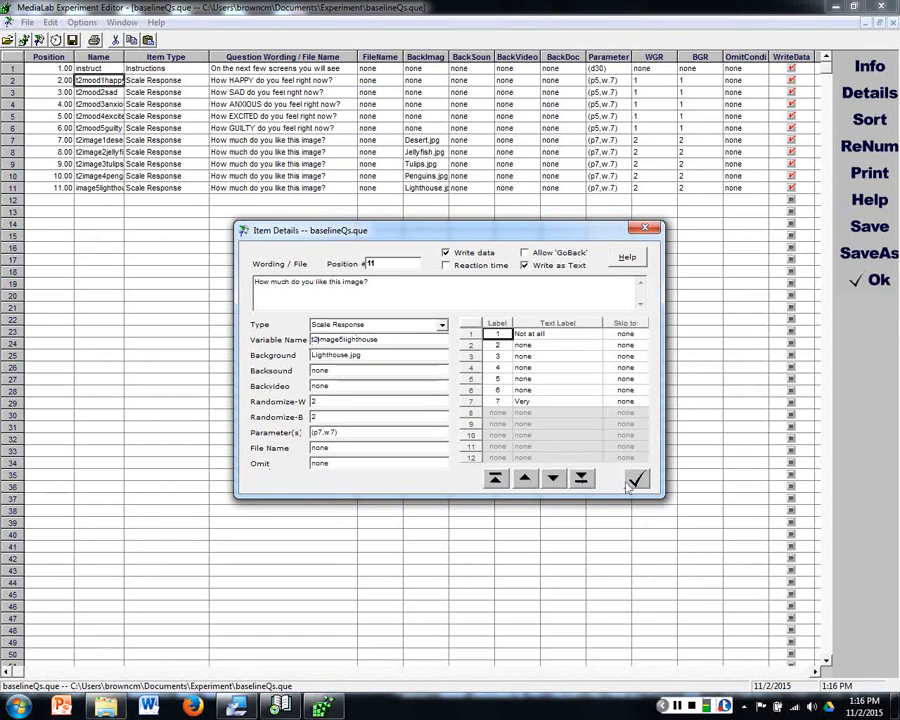
pyautogui.click(636, 479)
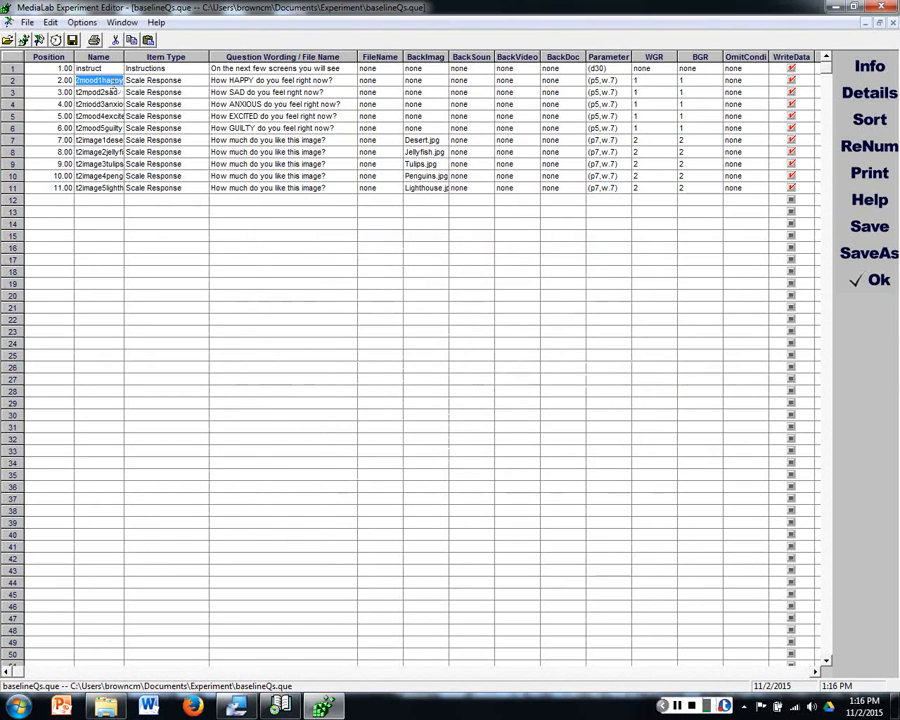
# Step: Rename the instructions item's variable to t2instruct
pyautogui.doubleClick(88, 68)
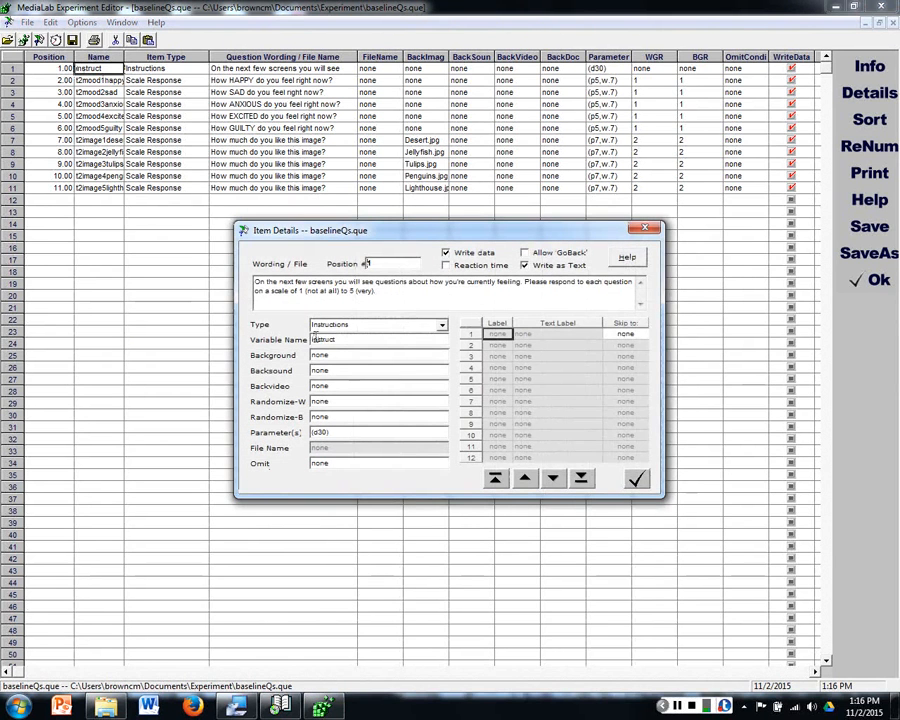
pyautogui.write('t2')
pyautogui.press('Return')
pyautogui.click(252, 152)
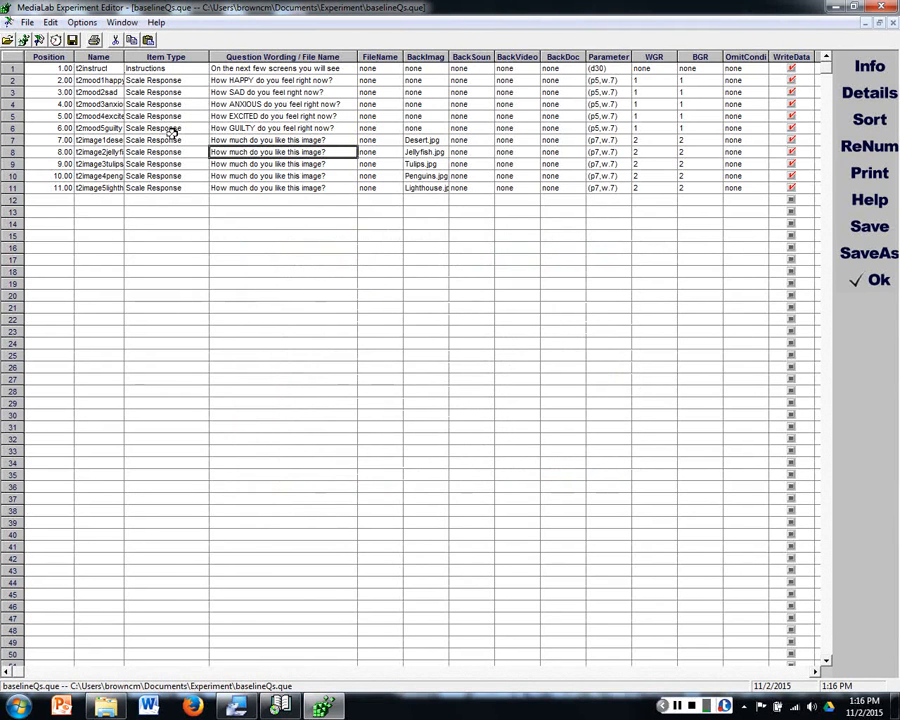
# Step: Save the modified questionnaire as a new file named DVs in the Experiment folder
pyautogui.click(888, 258)
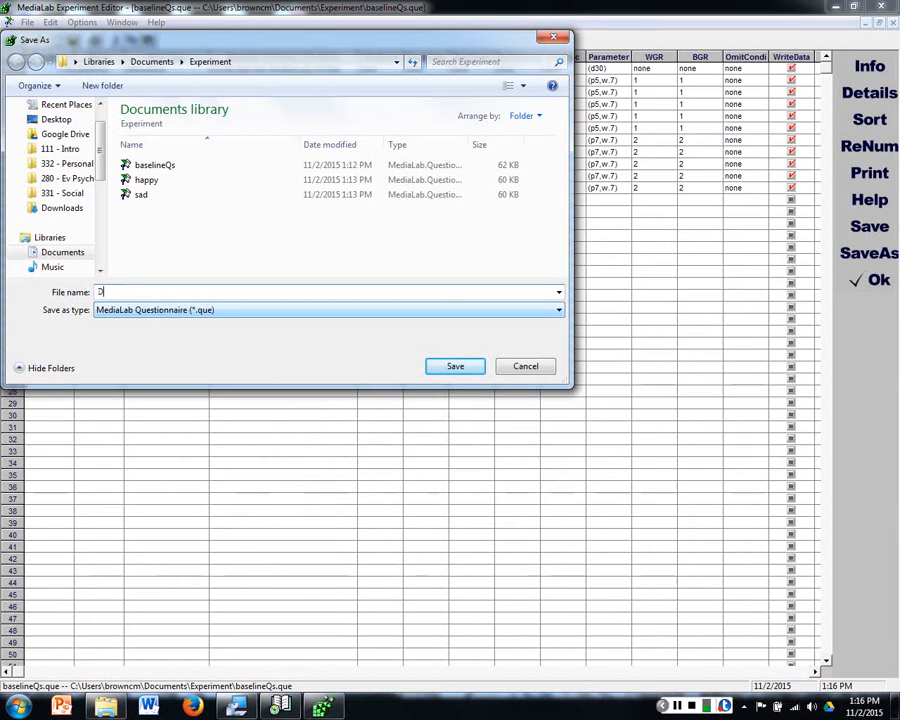
pyautogui.write('DVs')
pyautogui.press('Return')
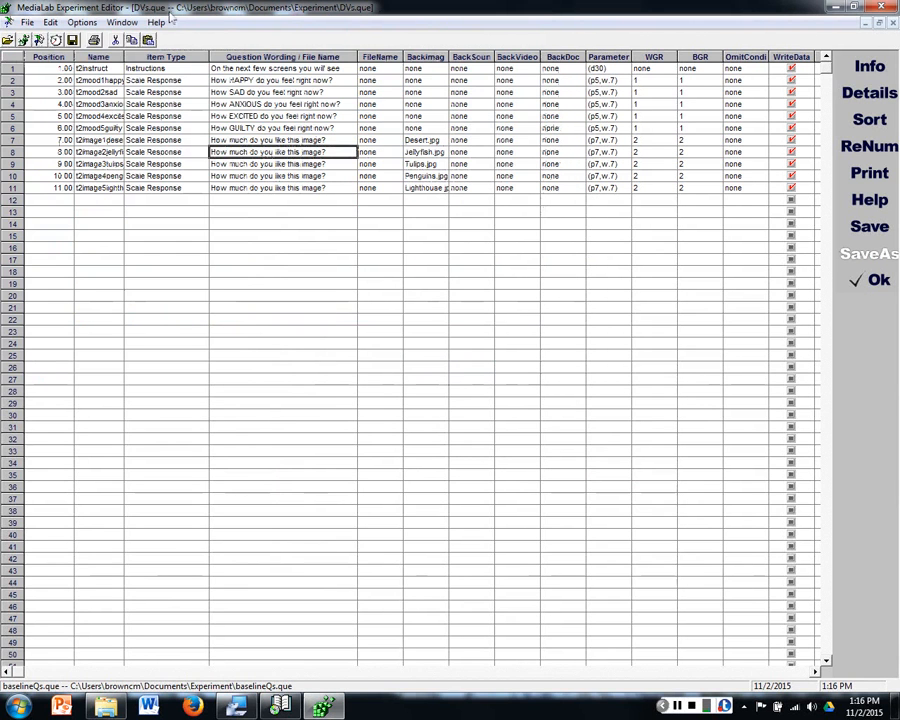
# Step: Return to the untitled experiment and add DVs.que from the Experiment folder in row 3, reducing the entry to the bare file name
pyautogui.click(122, 22)
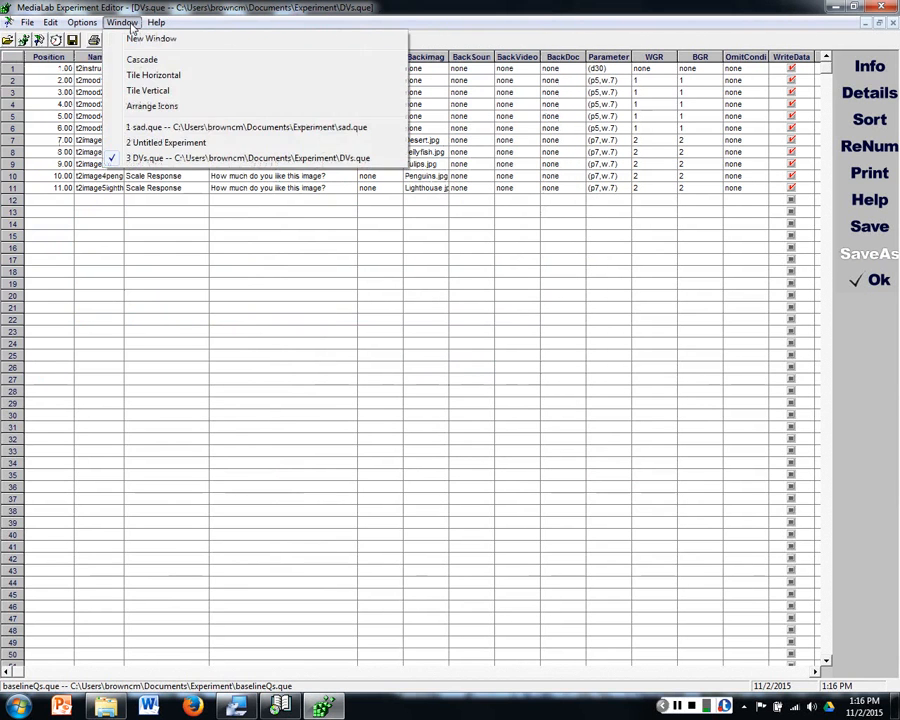
pyautogui.click(160, 143)
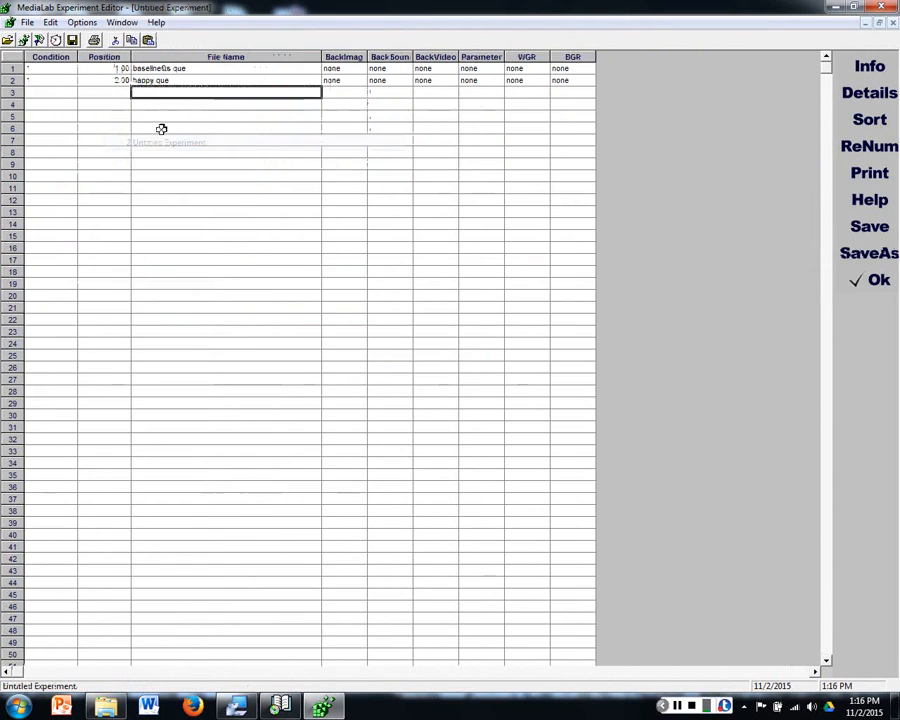
pyautogui.click(160, 68)
pyautogui.click(172, 80)
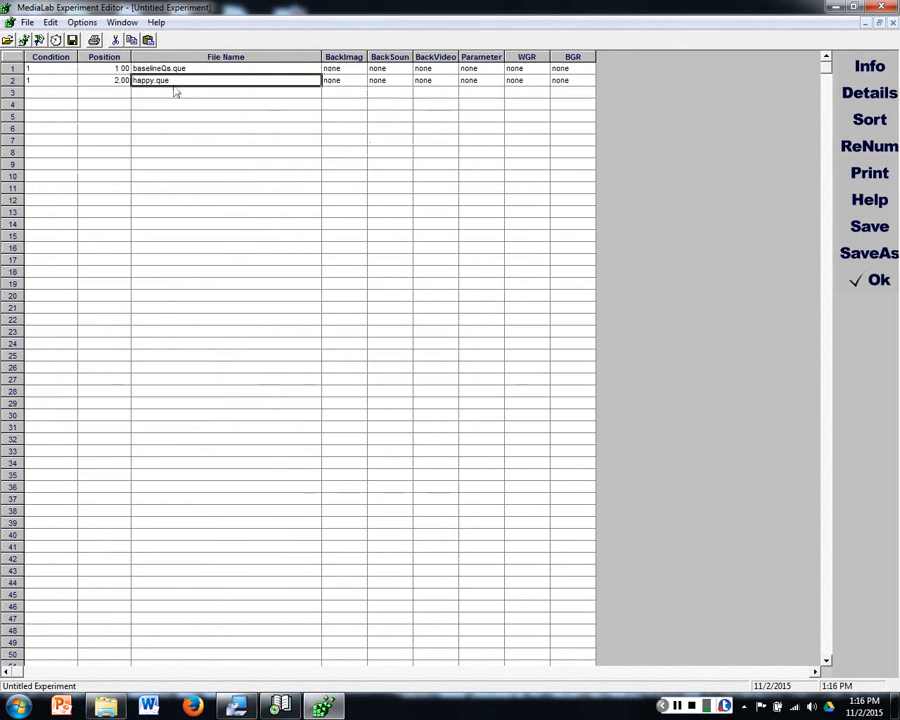
pyautogui.doubleClick(175, 93)
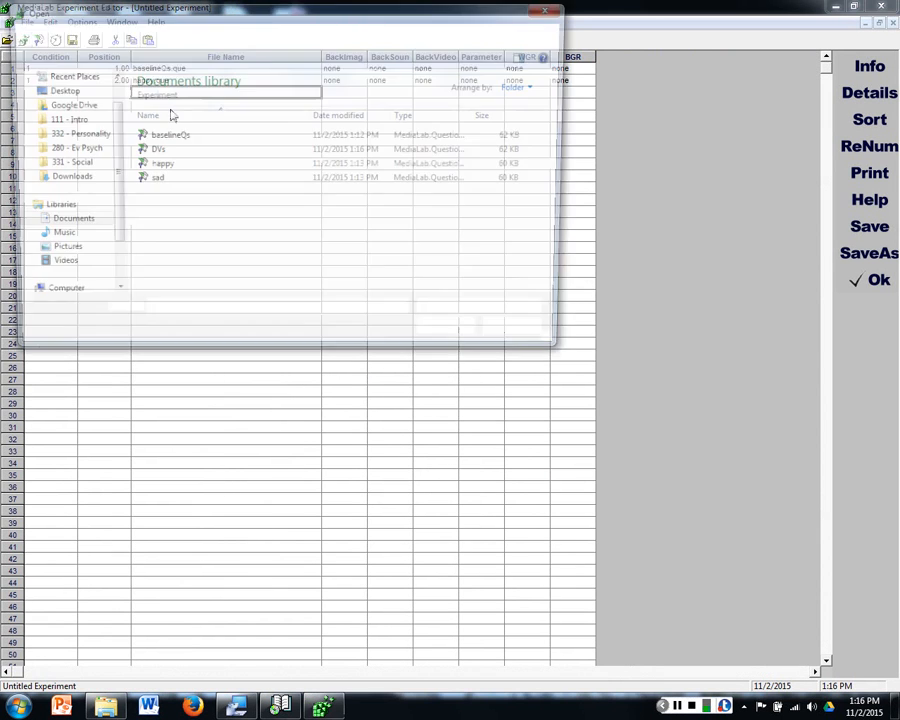
pyautogui.doubleClick(164, 150)
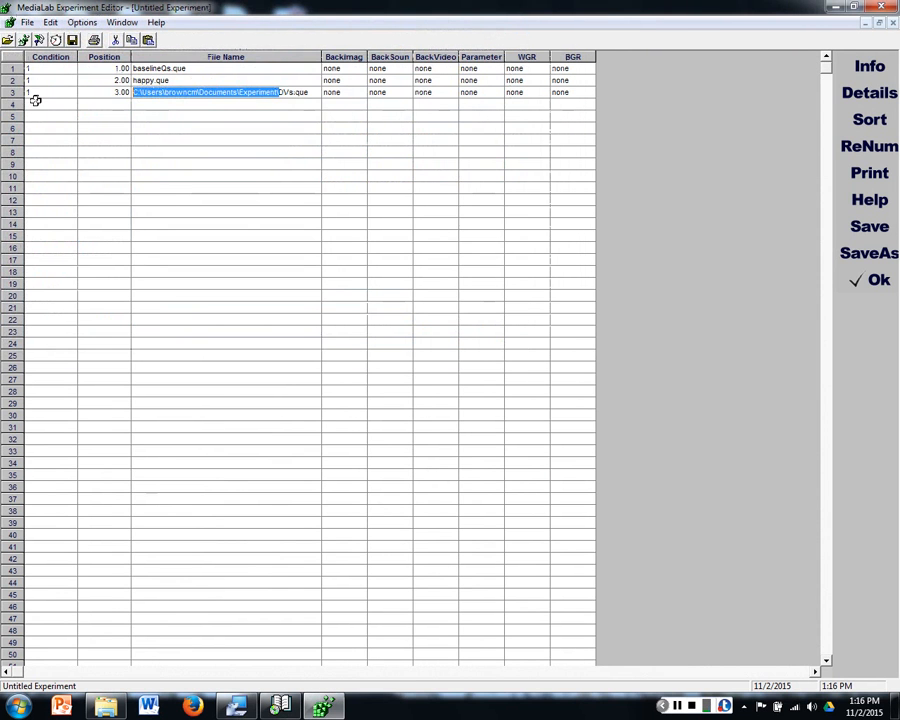
pyautogui.click(104, 104)
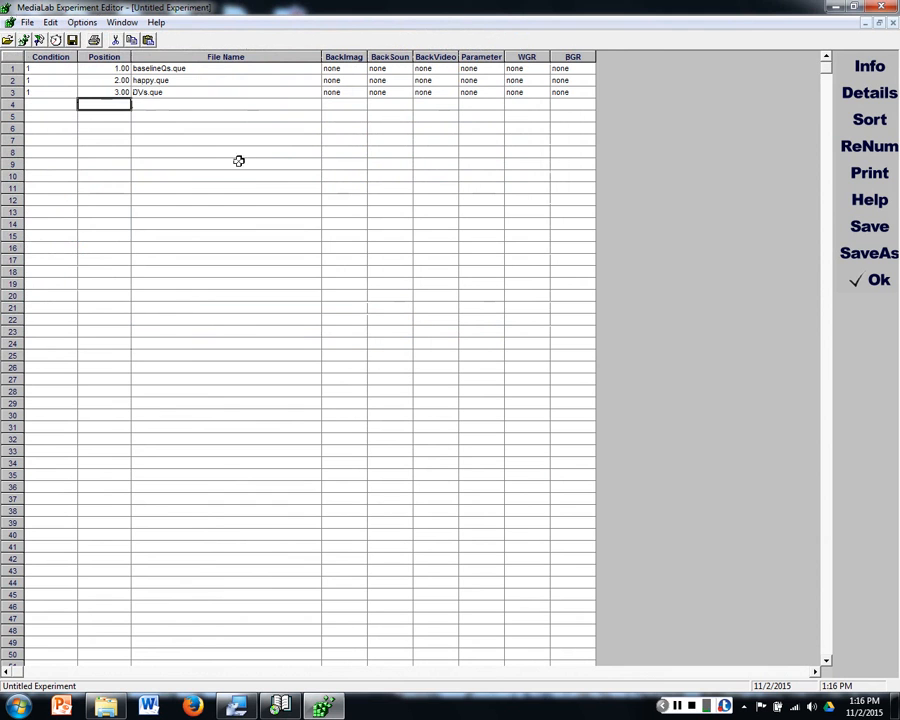
pyautogui.click(160, 68)
pyautogui.click(162, 80)
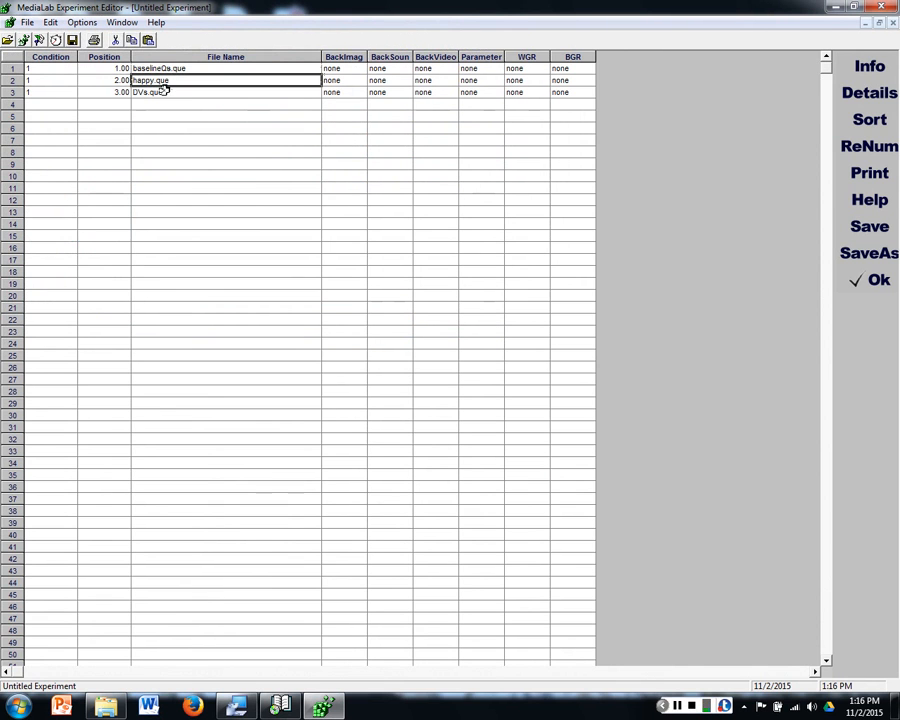
pyautogui.click(163, 90)
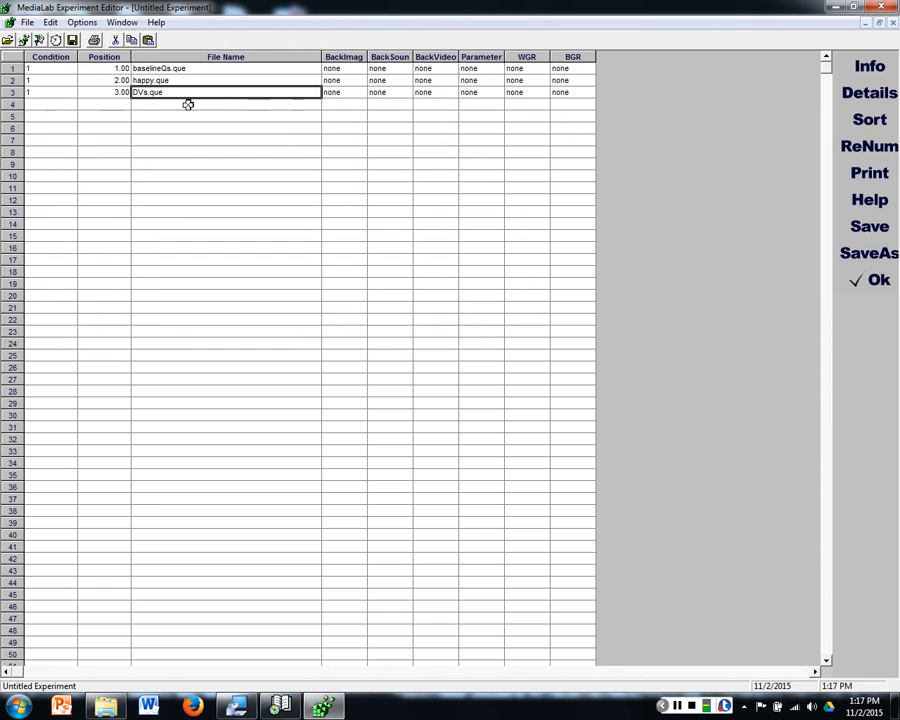
# Step: Copy the file names in rows 1 to 3 and paste them into rows 4 to 6
pyautogui.moveTo(187, 68); pyautogui.dragTo(187, 92)
pyautogui.hotkey('ctrl', 'c')
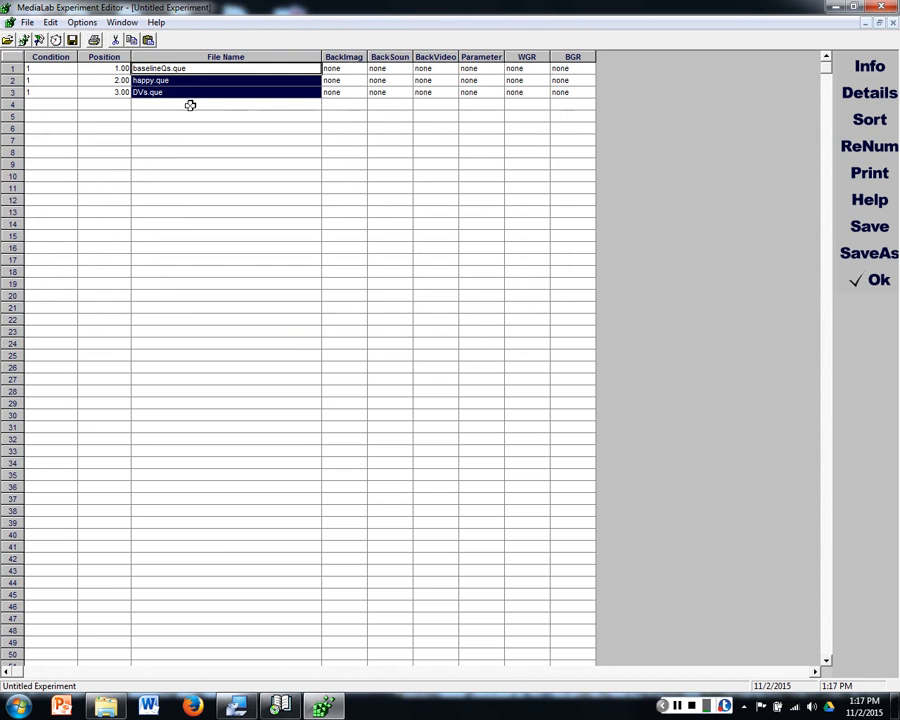
pyautogui.click(191, 104)
pyautogui.hotkey('ctrl', 'v')
# Step: Replace the file in row 5 with sad.que from the Experiment folder and strip the folder path from its name
pyautogui.click(169, 116)
pyautogui.hotkey('ctrl', 'o')
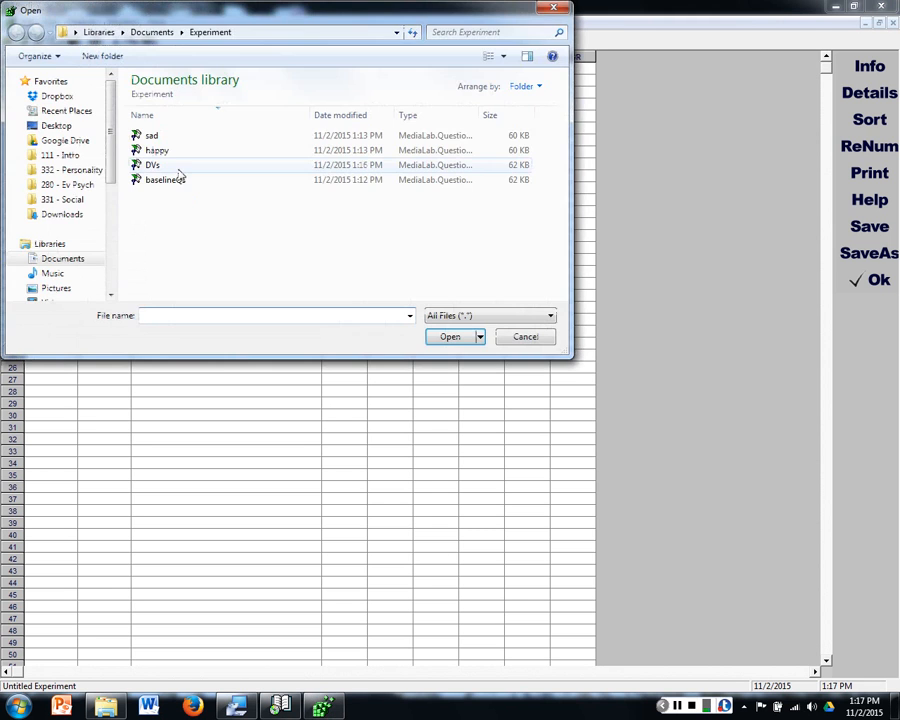
pyautogui.doubleClick(170, 141)
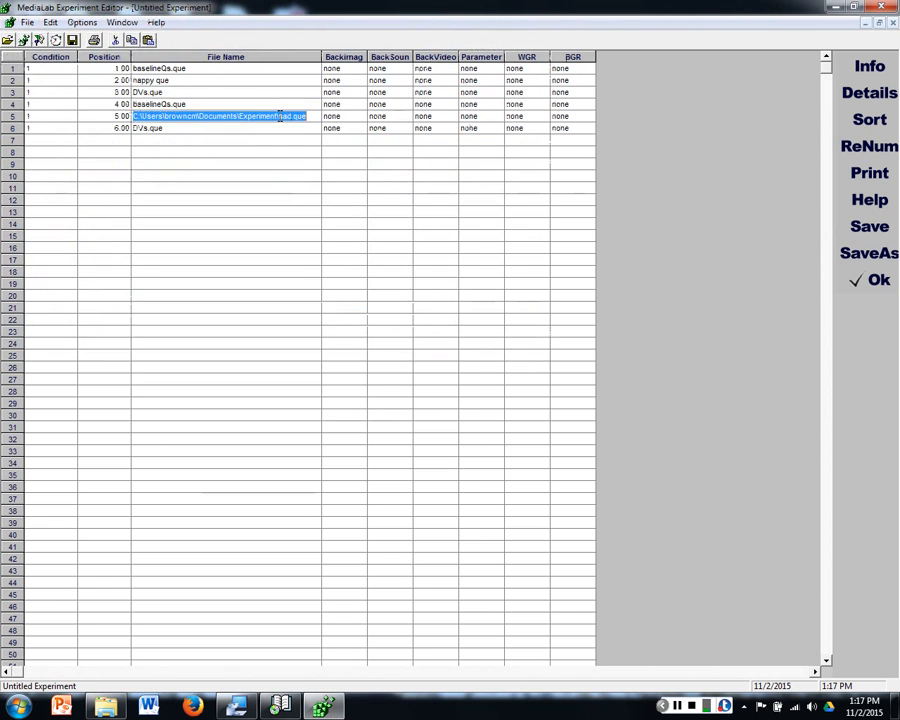
pyautogui.click(179, 104)
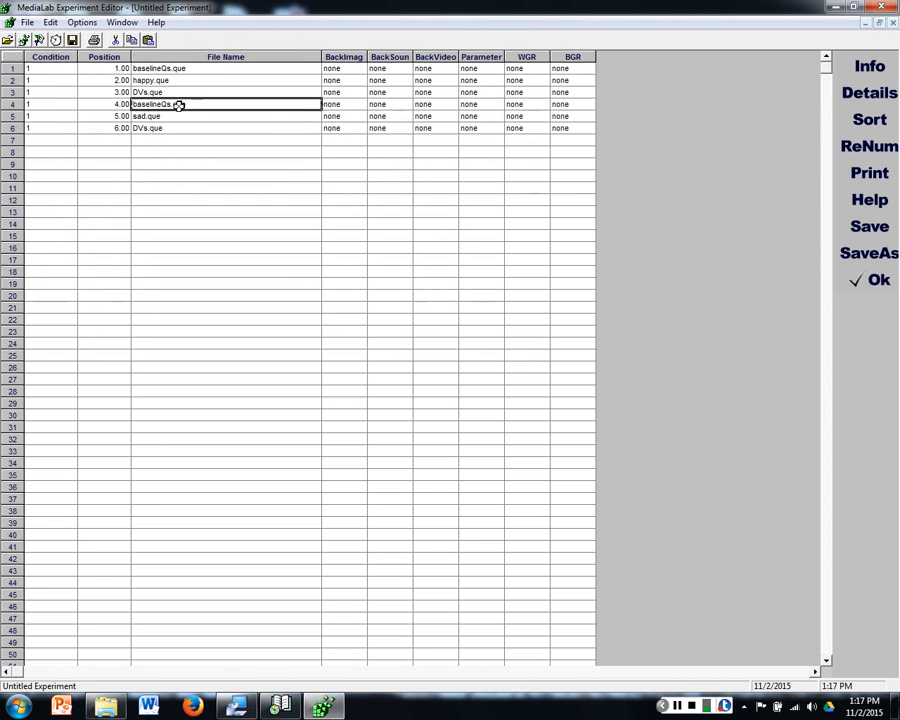
pyautogui.click(179, 117)
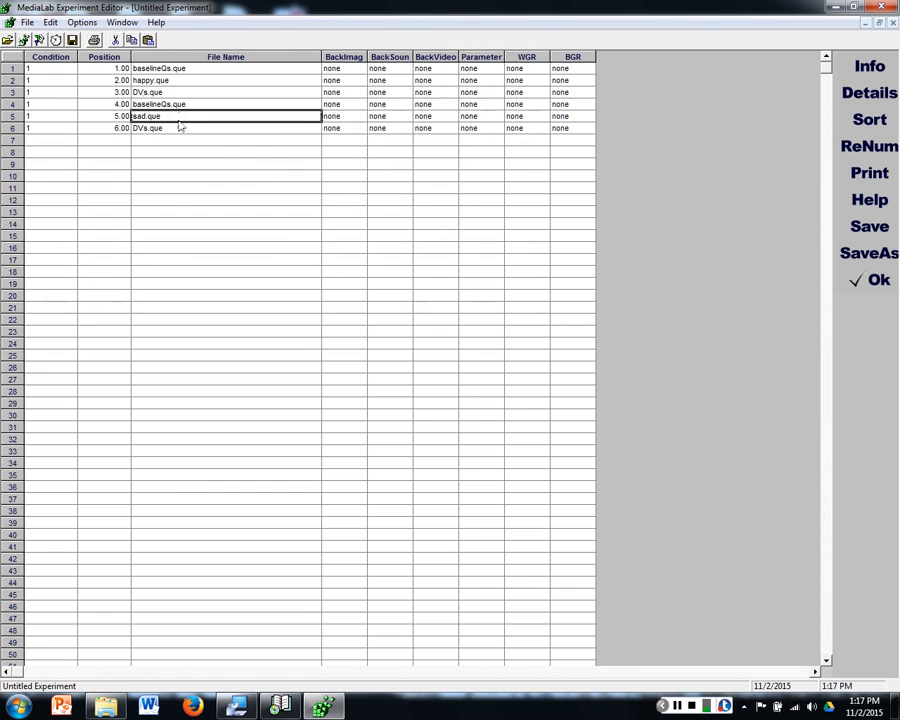
pyautogui.click(177, 127)
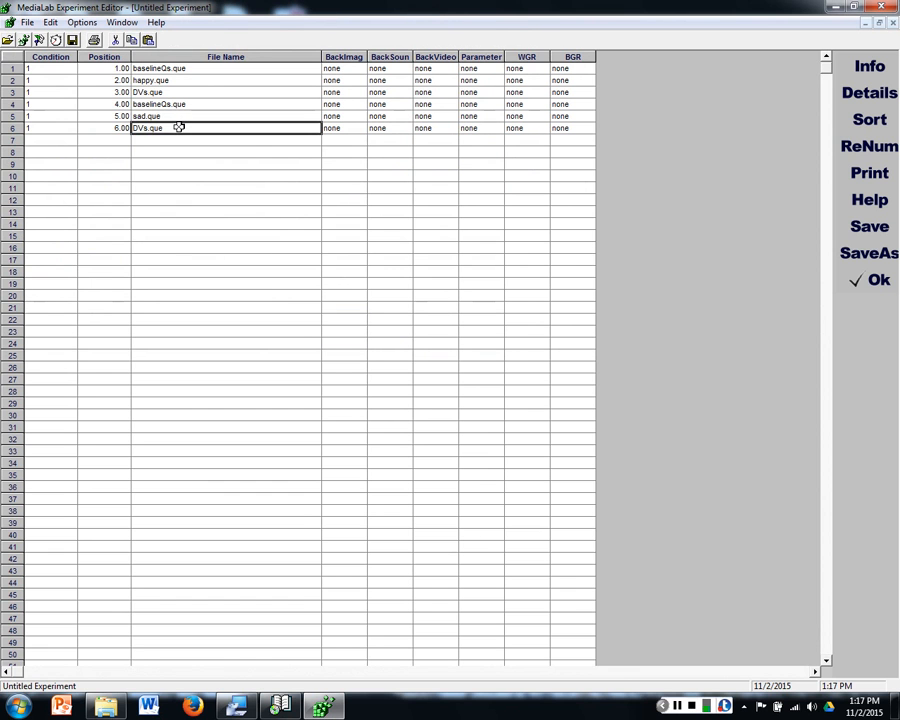
pyautogui.click(100, 104)
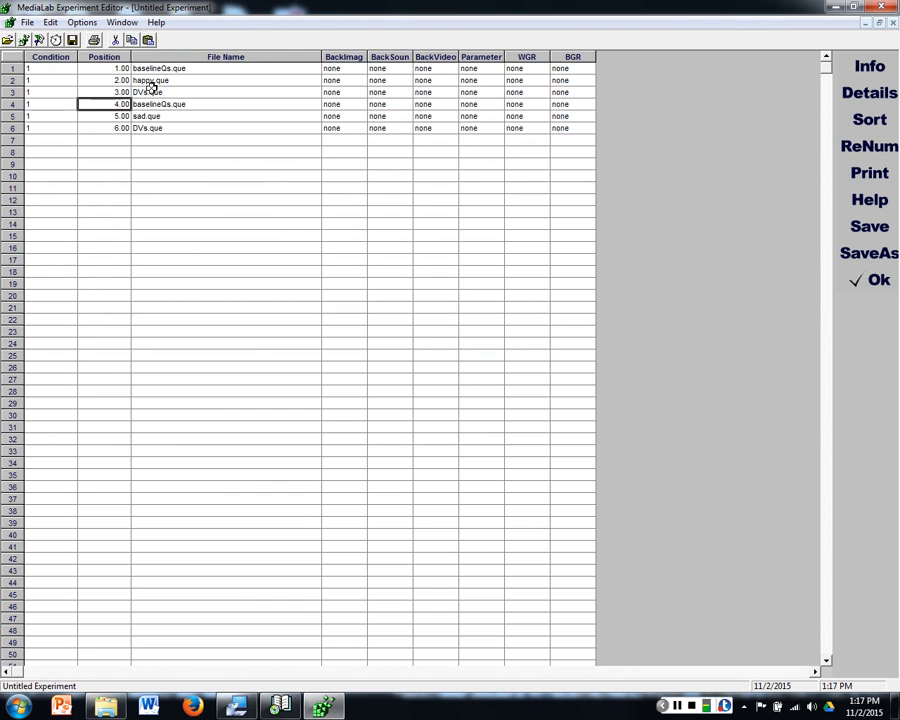
pyautogui.click(54, 101)
pyautogui.click(104, 103)
pyautogui.moveTo(60, 69); pyautogui.dragTo(64, 93)
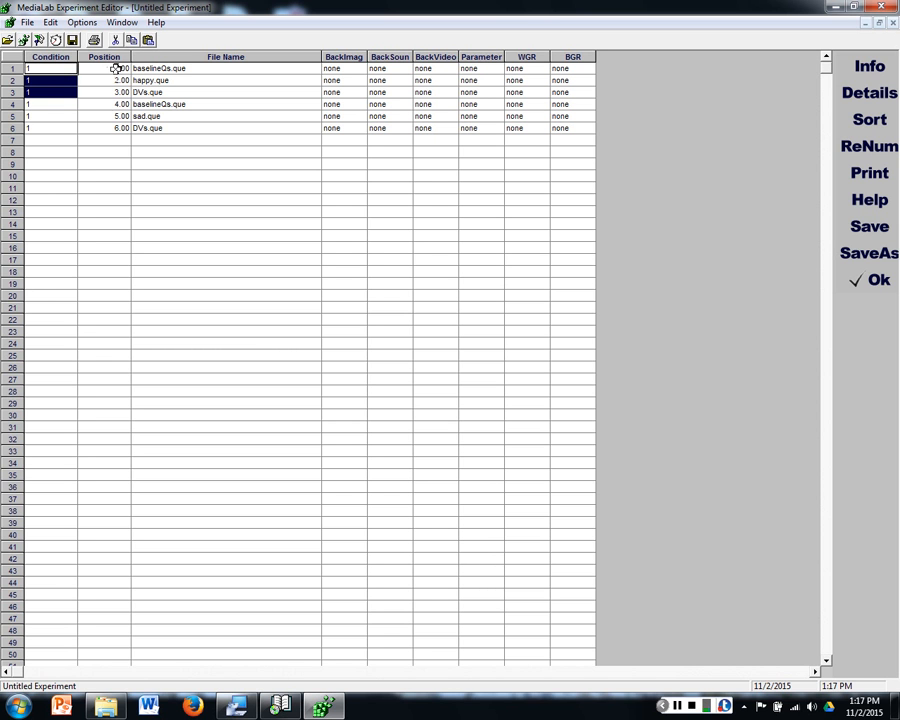
pyautogui.moveTo(117, 80)
pyautogui.mouseDown()
pyautogui.moveTo(120, 67)
pyautogui.moveTo(122, 92)
pyautogui.mouseUp()
pyautogui.moveTo(522, 68); pyautogui.dragTo(583, 90)
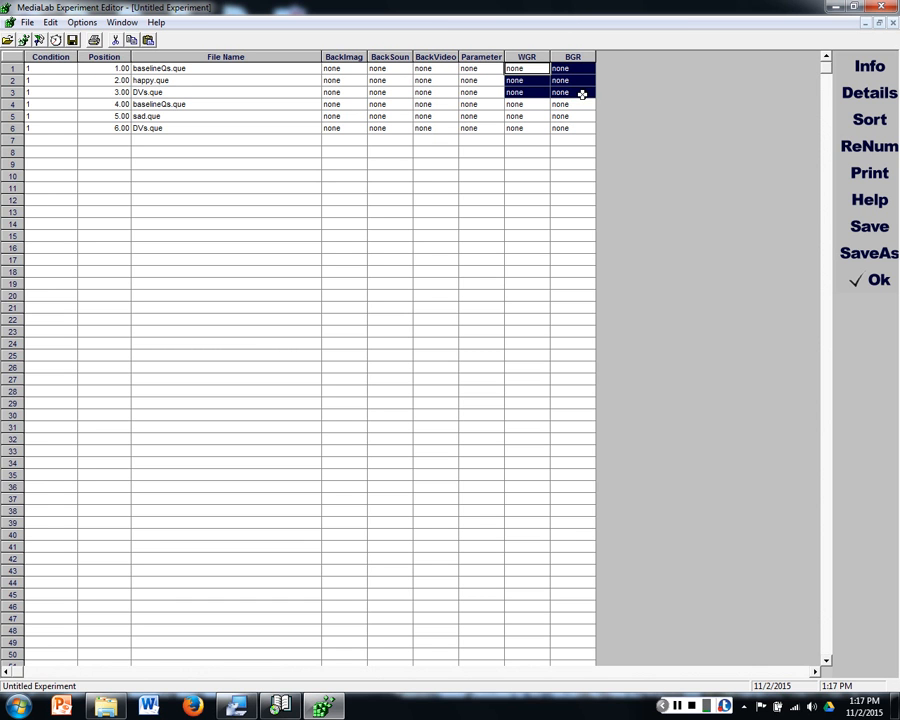
# Step: Set the condition of rows 1 to 3, the happy essay sequence, to a
pyautogui.click(30, 68)
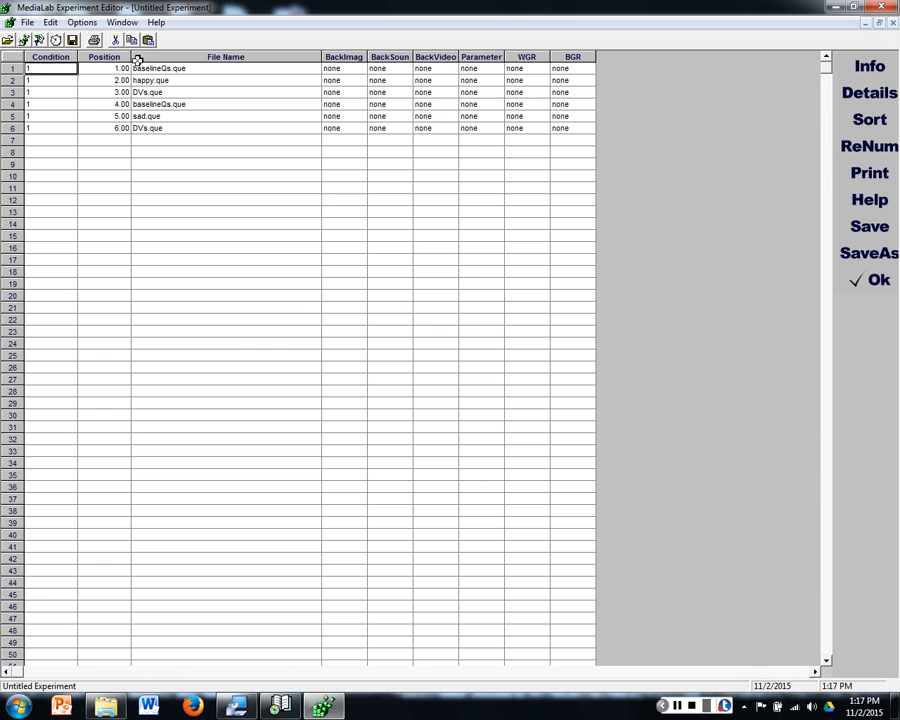
pyautogui.write('a')
pyautogui.click(50, 80)
pyautogui.write('a')
pyautogui.click(51, 91)
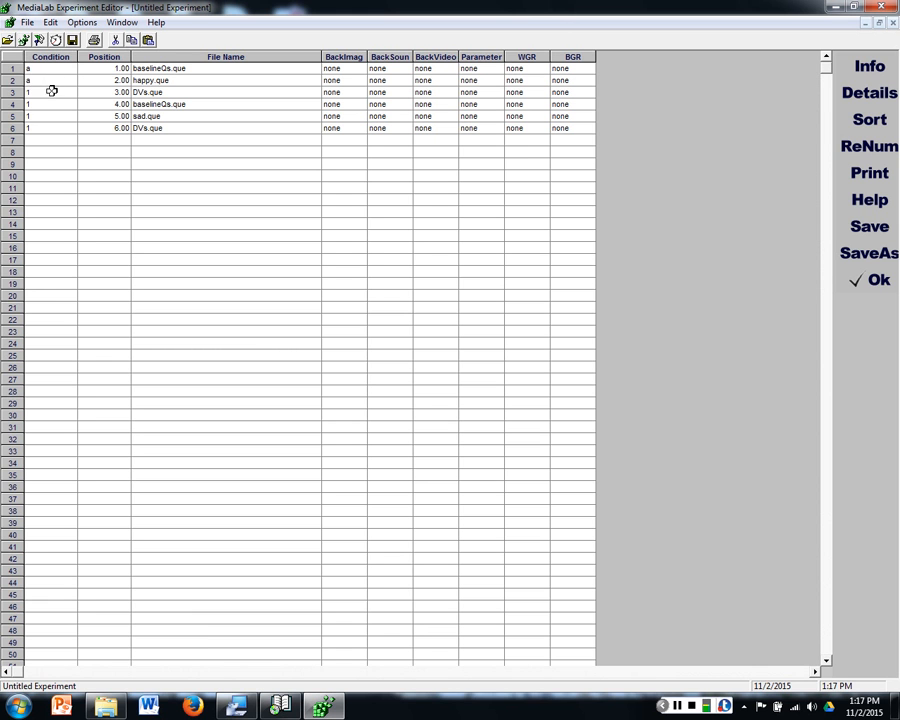
pyautogui.write('a')
# Step: Set the condition of rows 4 to 6, the sad essay sequence, to b
pyautogui.click(56, 104)
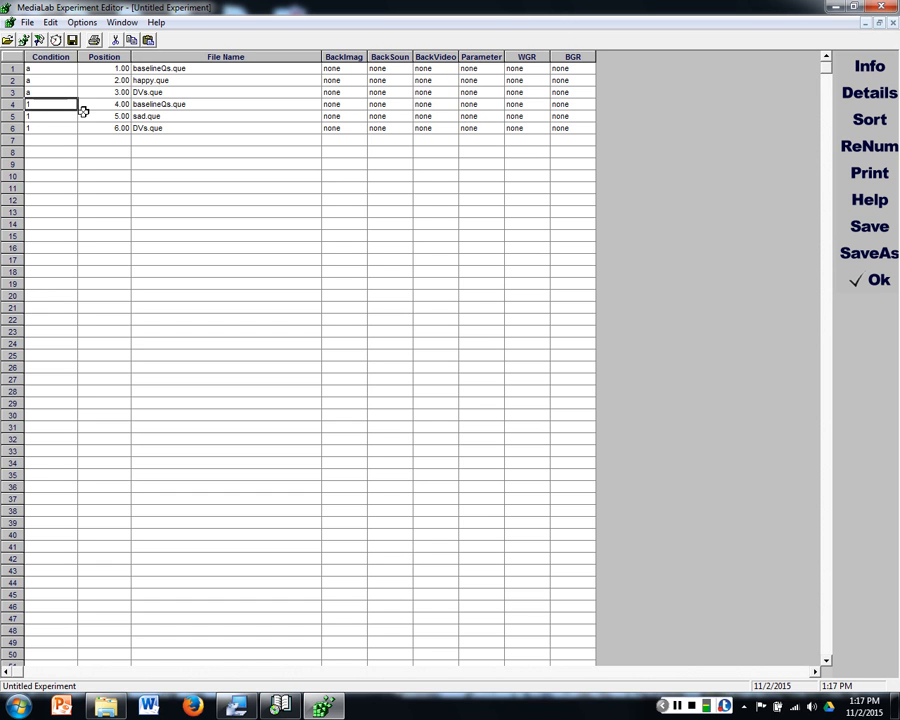
pyautogui.write('b')
pyautogui.click(69, 117)
pyautogui.write('b')
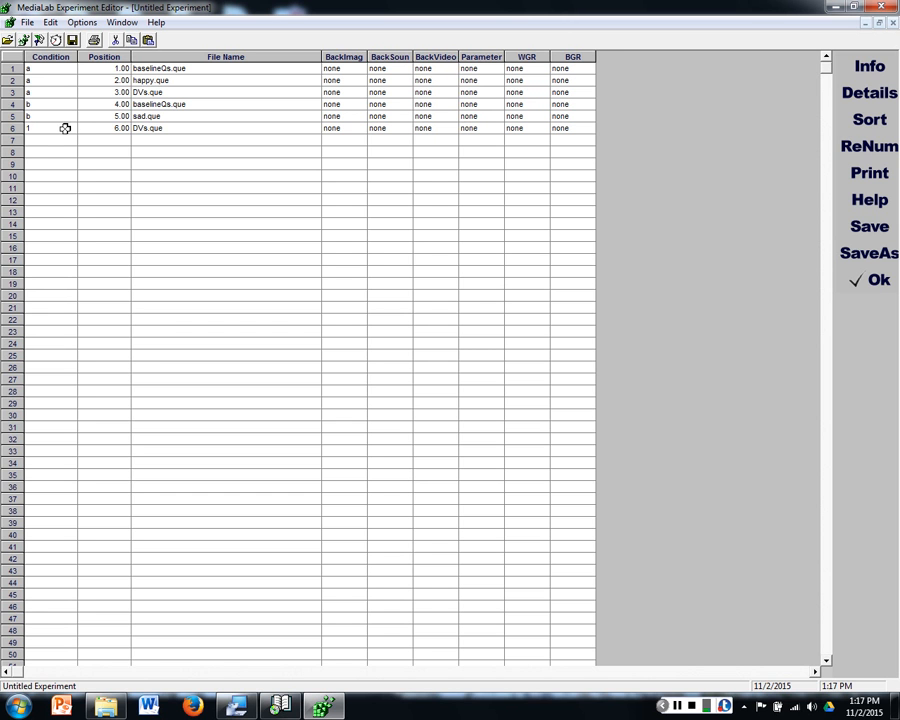
pyautogui.click(62, 127)
pyautogui.write('b')
pyautogui.moveTo(60, 68); pyautogui.dragTo(66, 128)
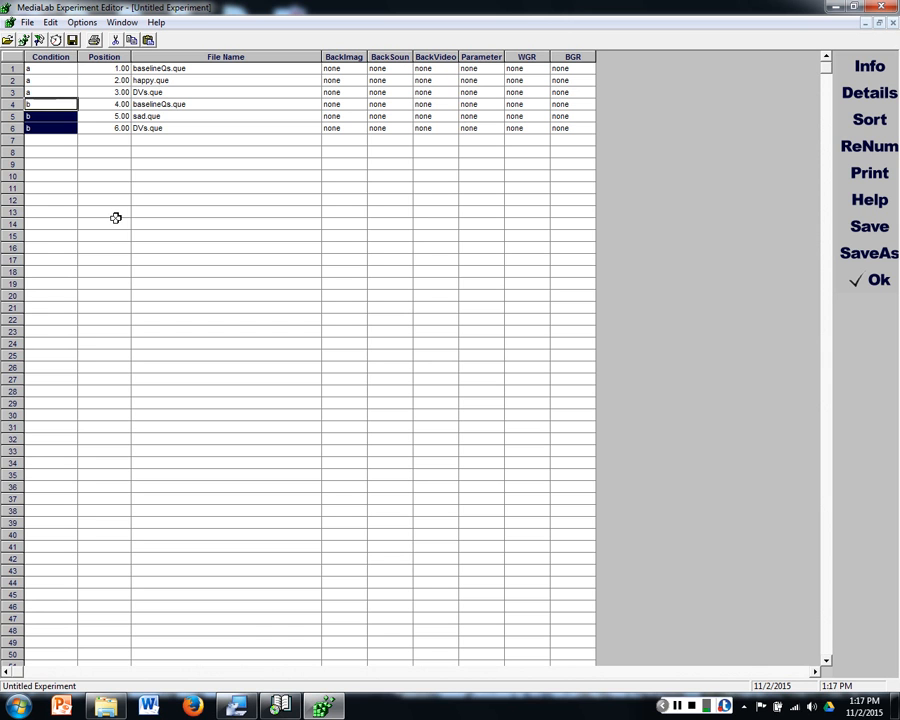
# Step: Renumber the positions of the condition b rows, rows 4 to 6, as 1, 2 and 3
pyautogui.click(116, 105)
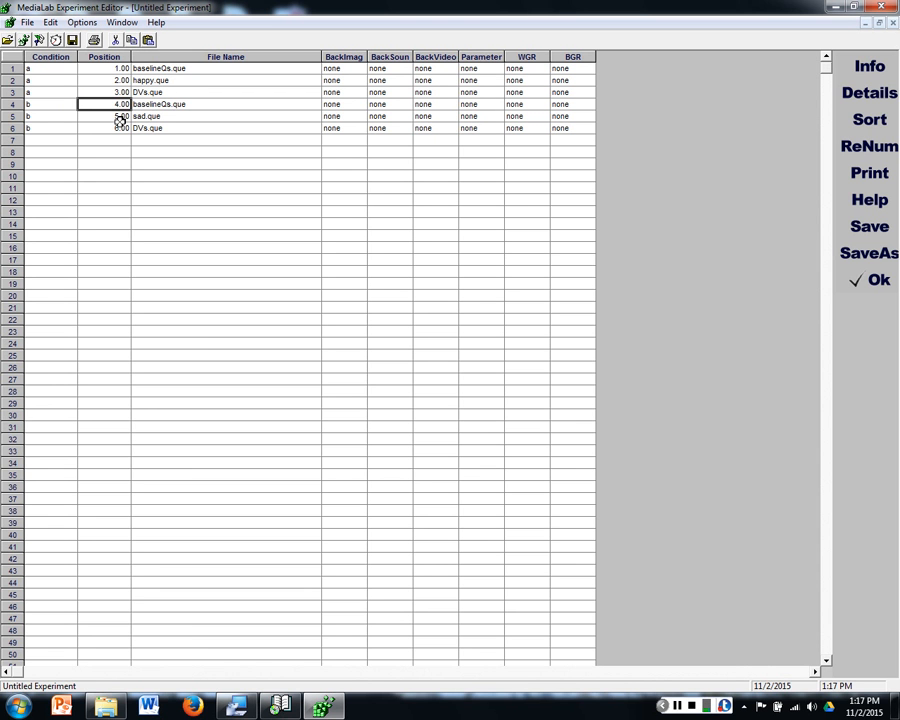
pyautogui.write('12')
pyautogui.press('Return')
pyautogui.press('BackSpace')
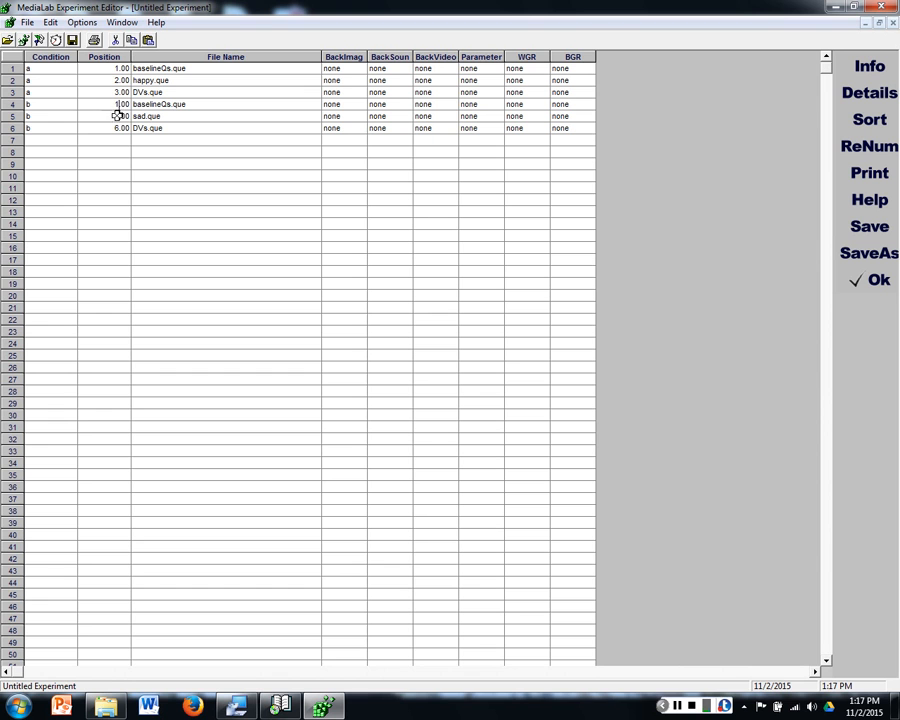
pyautogui.click(118, 115)
pyautogui.write('2')
pyautogui.click(118, 128)
pyautogui.write('3')
# Step: Review the condition codes and file order of the happy and sad essay sequences in rows 1 to 6
pyautogui.click(182, 107)
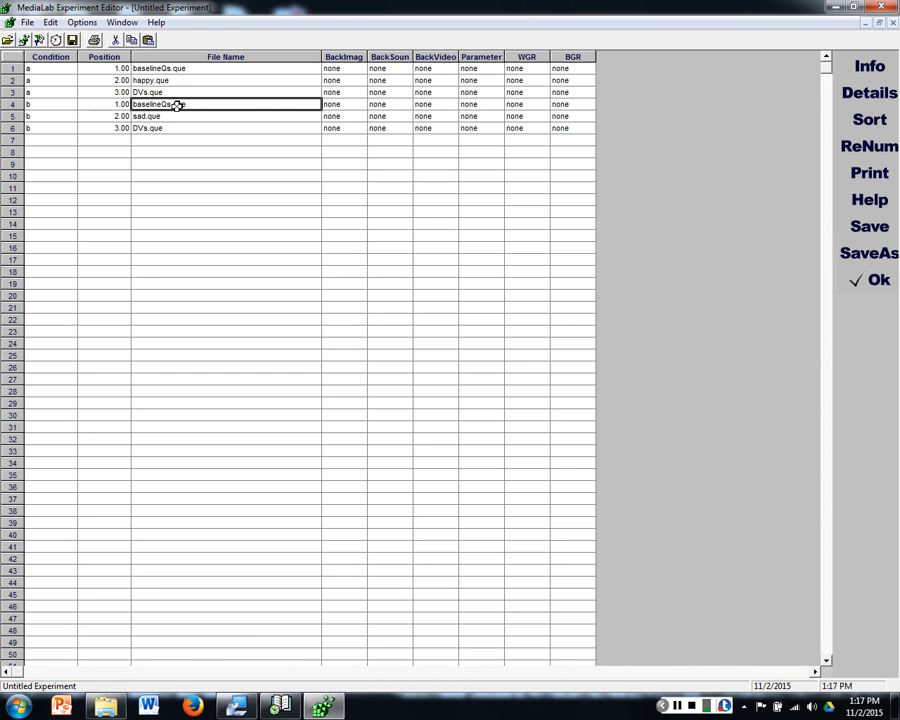
pyautogui.click(168, 115)
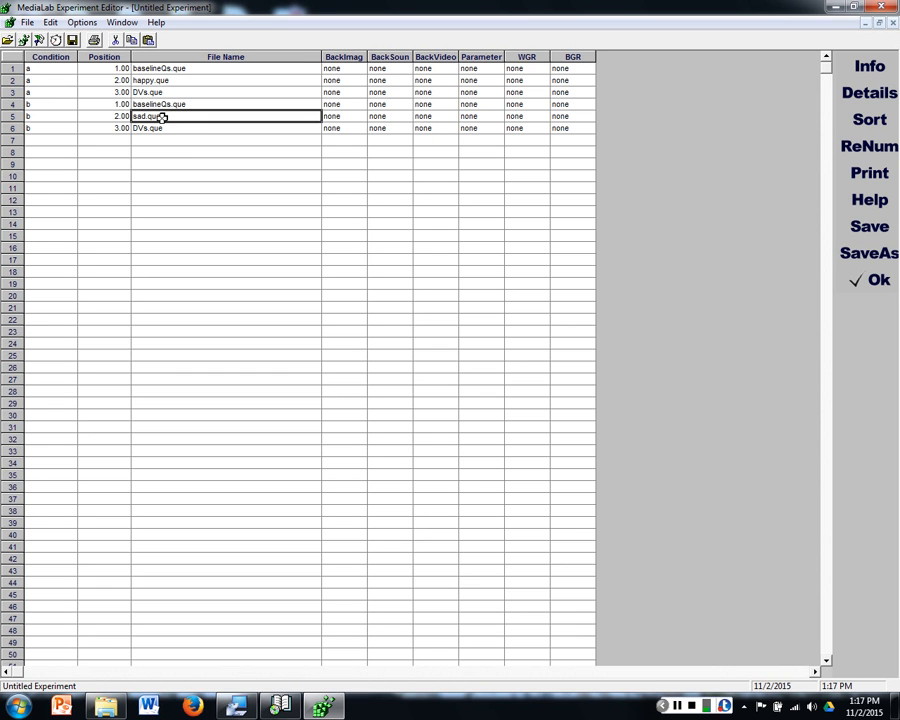
pyautogui.click(168, 129)
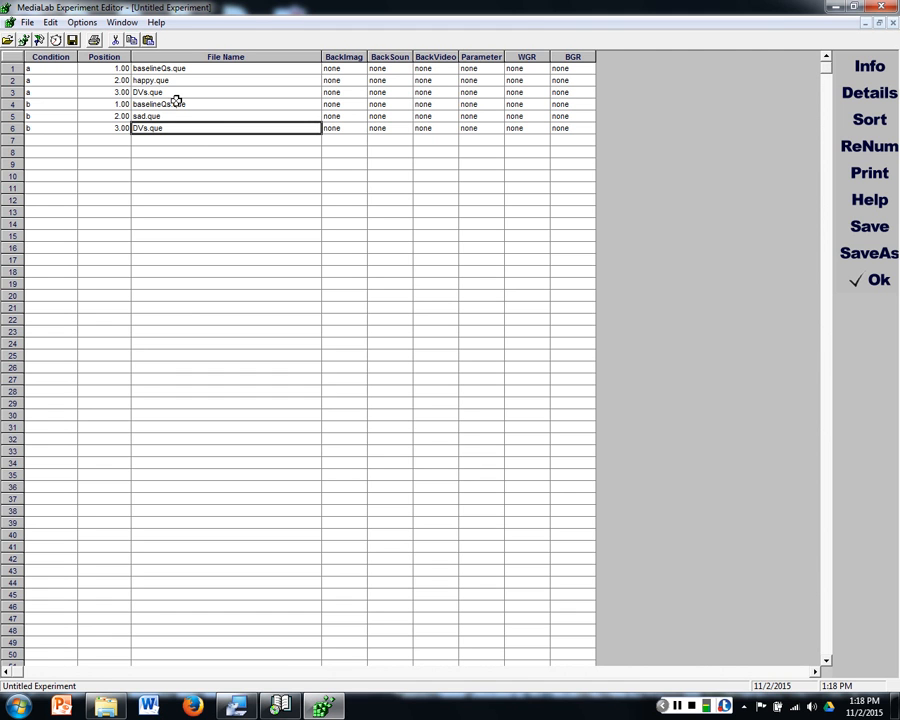
pyautogui.click(45, 104)
pyautogui.click(43, 79)
pyautogui.click(49, 129)
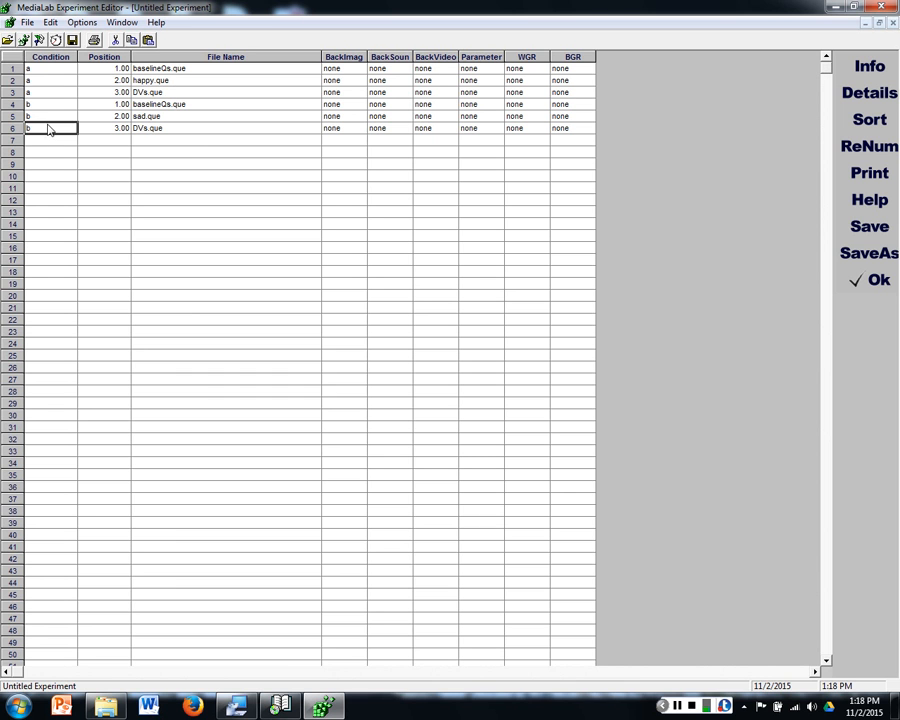
pyautogui.click(50, 80)
pyautogui.click(150, 69)
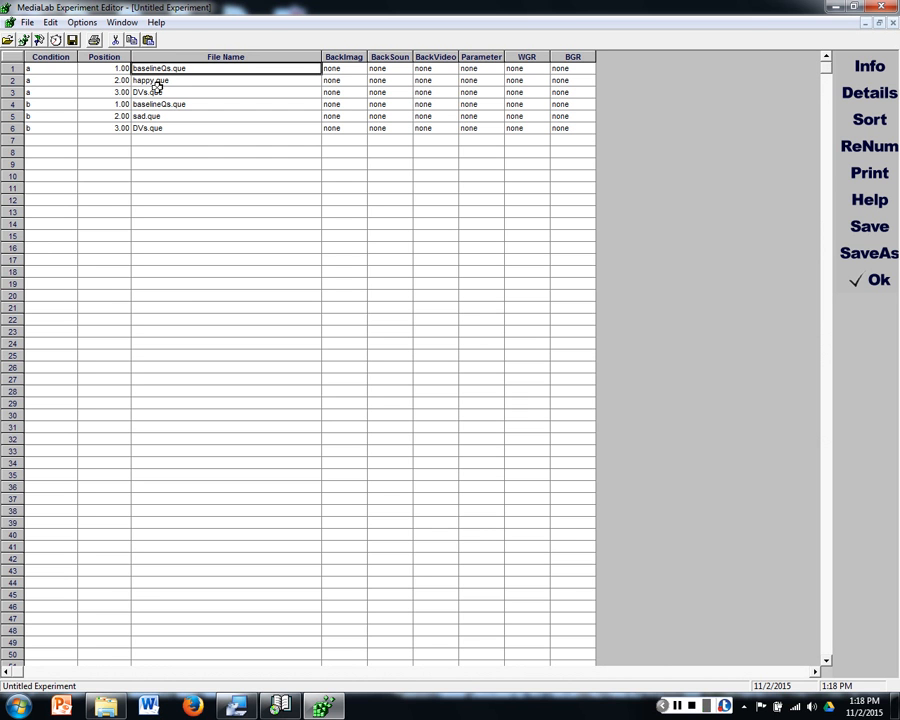
pyautogui.click(172, 116)
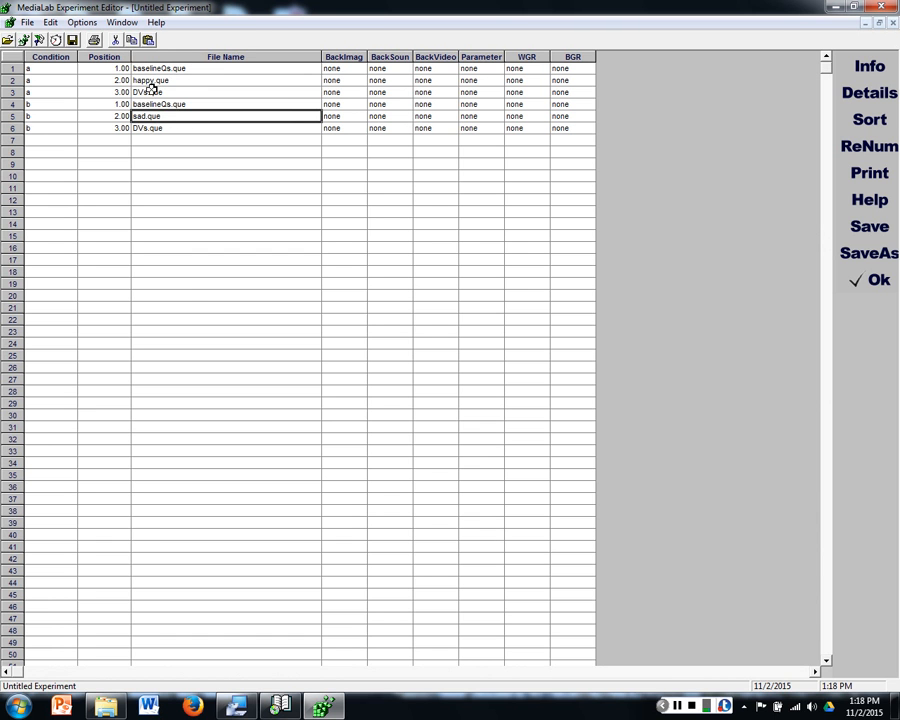
pyautogui.click(58, 116)
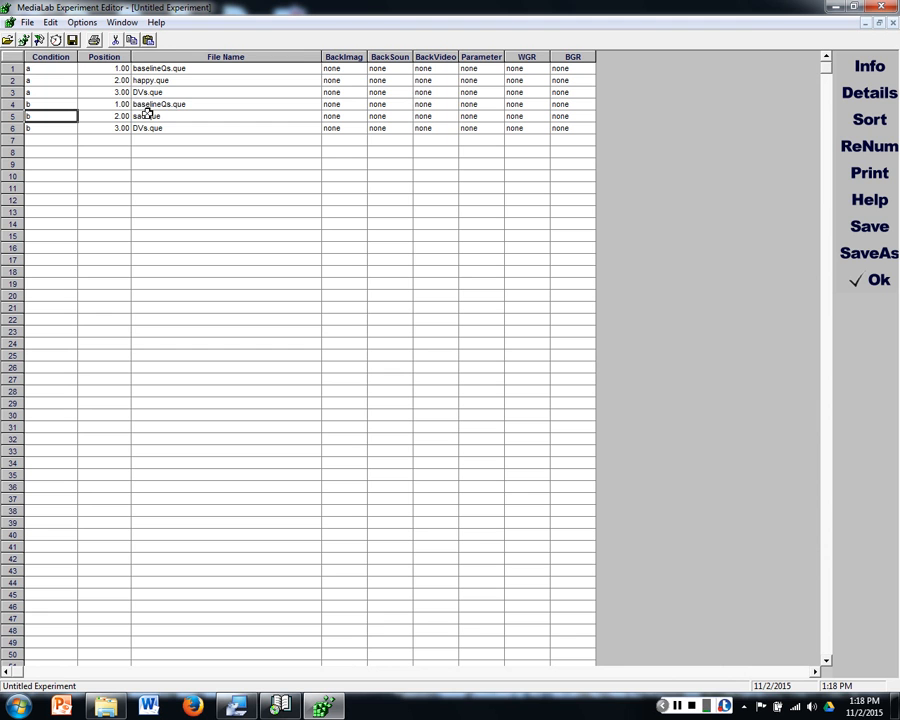
pyautogui.click(50, 127)
pyautogui.click(58, 80)
pyautogui.click(158, 79)
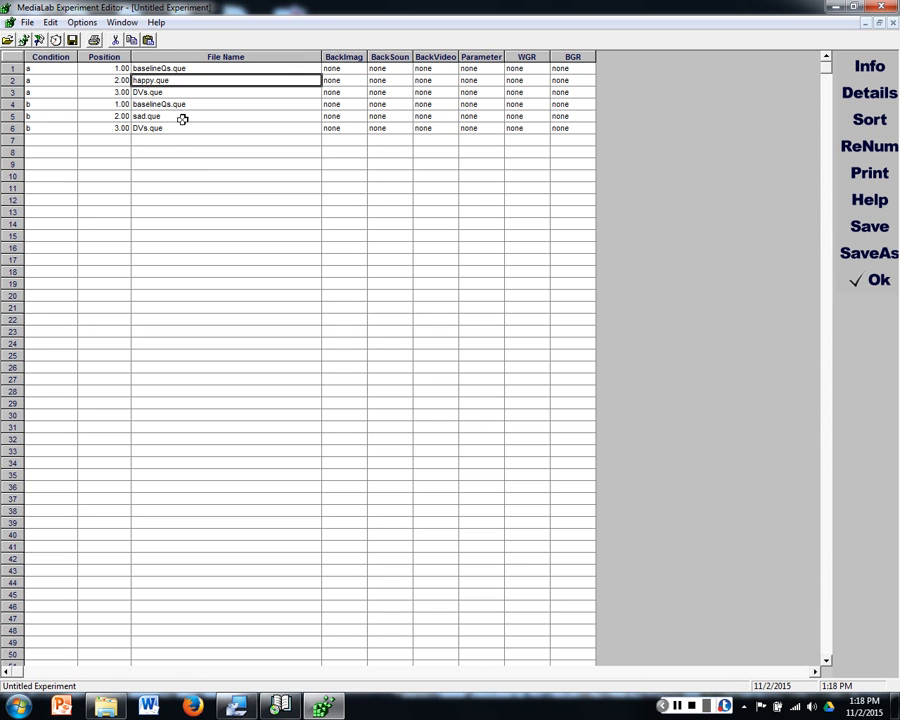
pyautogui.click(144, 191)
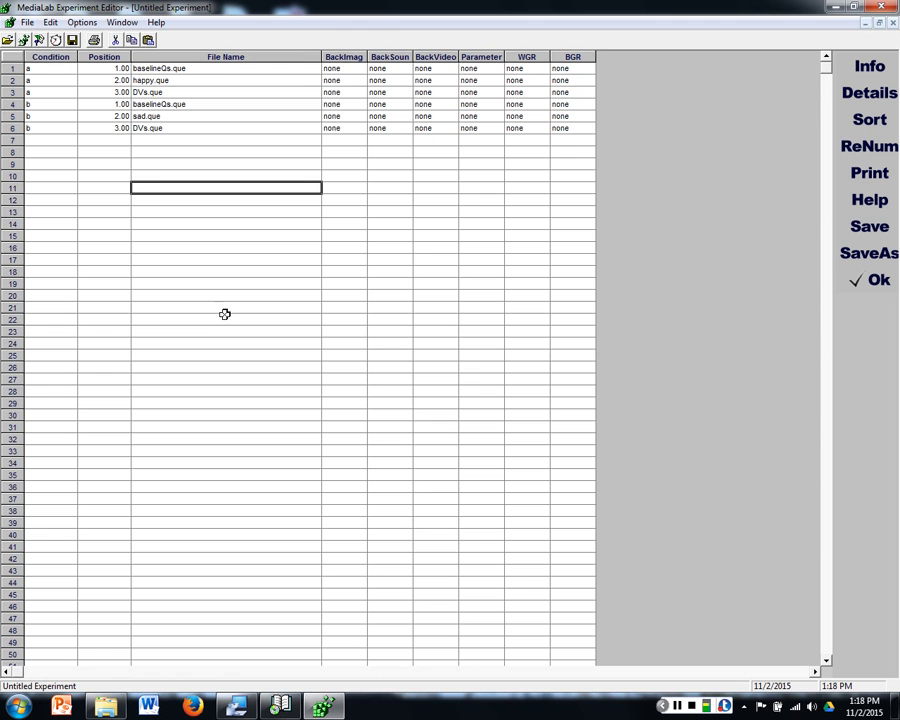
pyautogui.click(188, 153)
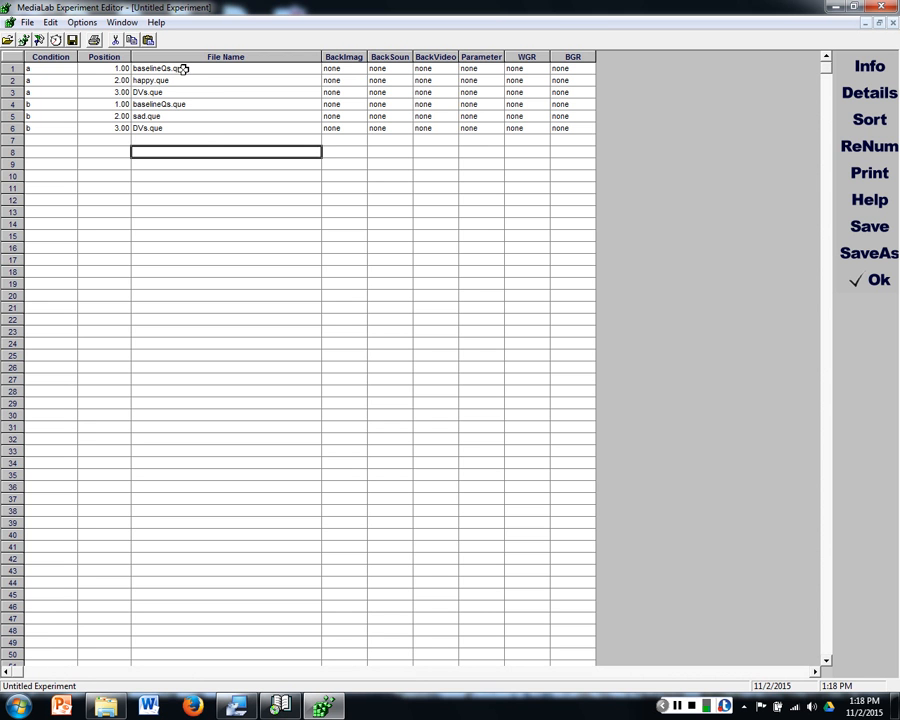
pyautogui.doubleClick(209, 148)
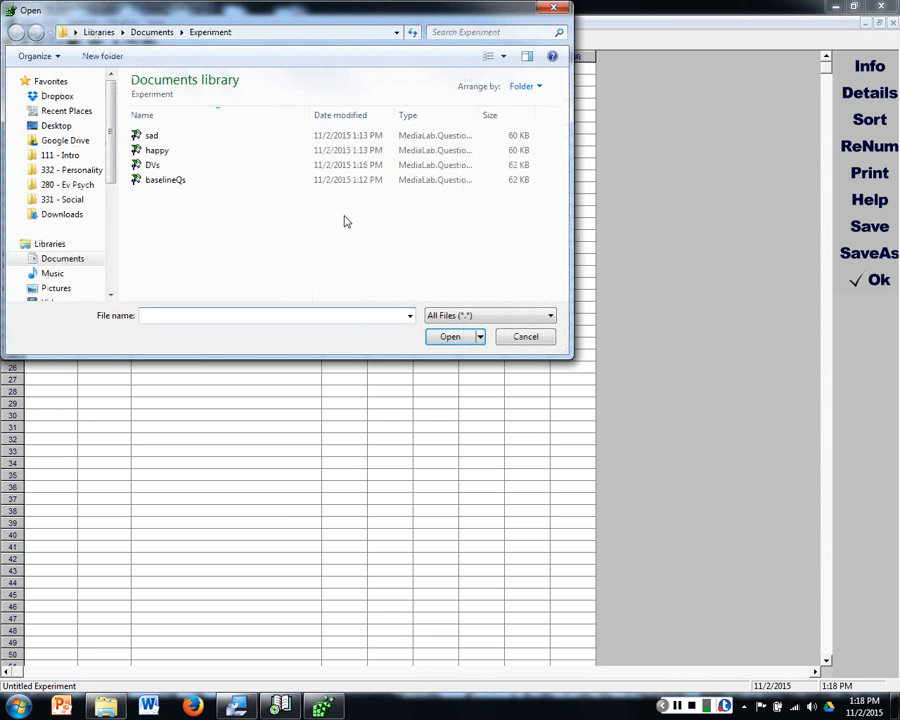
pyautogui.click(537, 337)
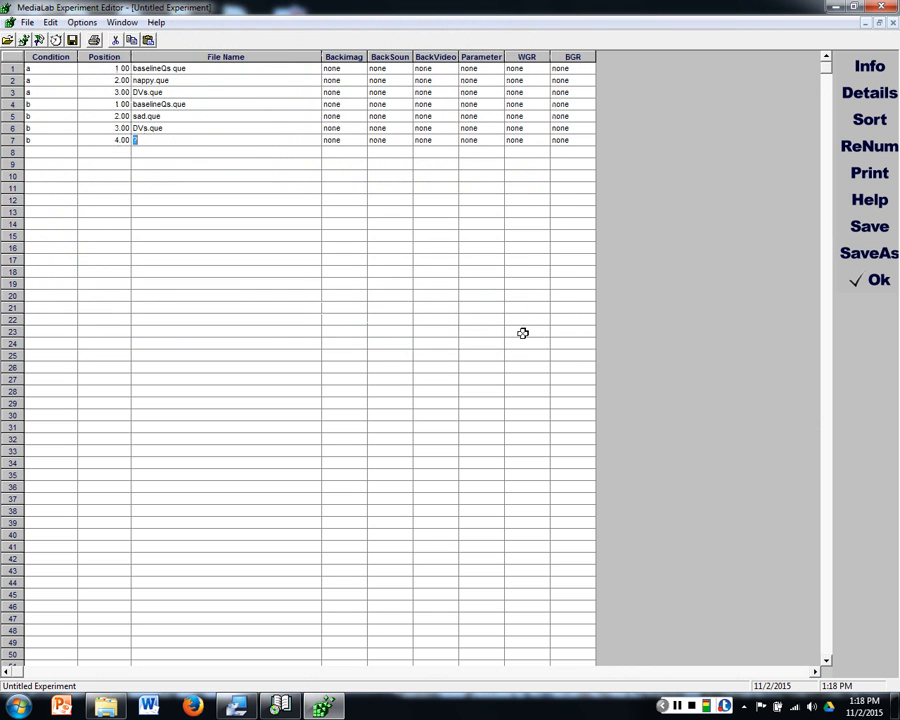
pyautogui.click(16, 141)
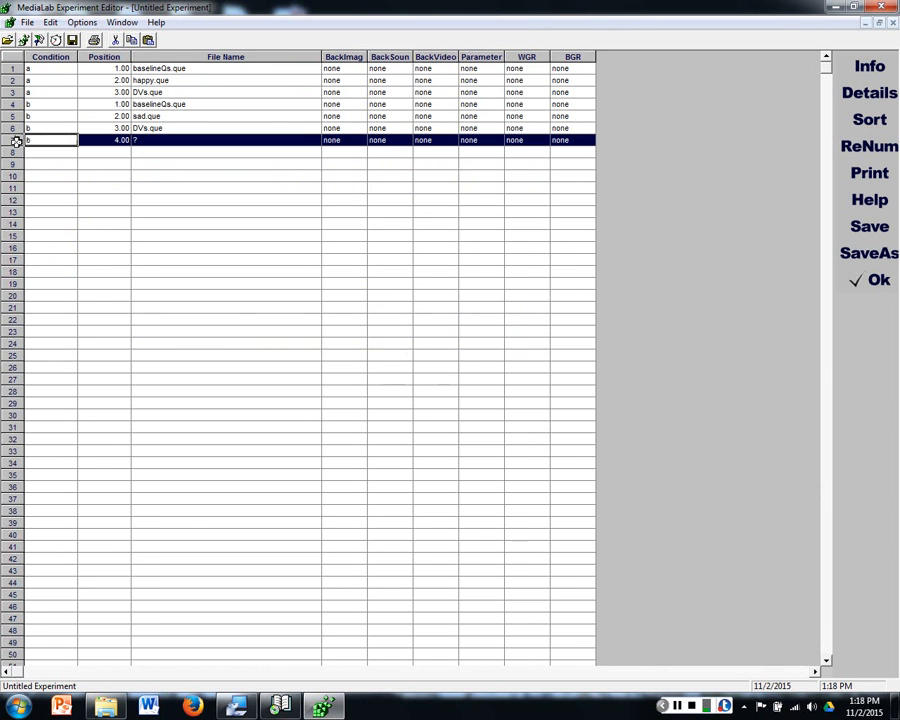
pyautogui.press('Delete')
pyautogui.click(456, 399)
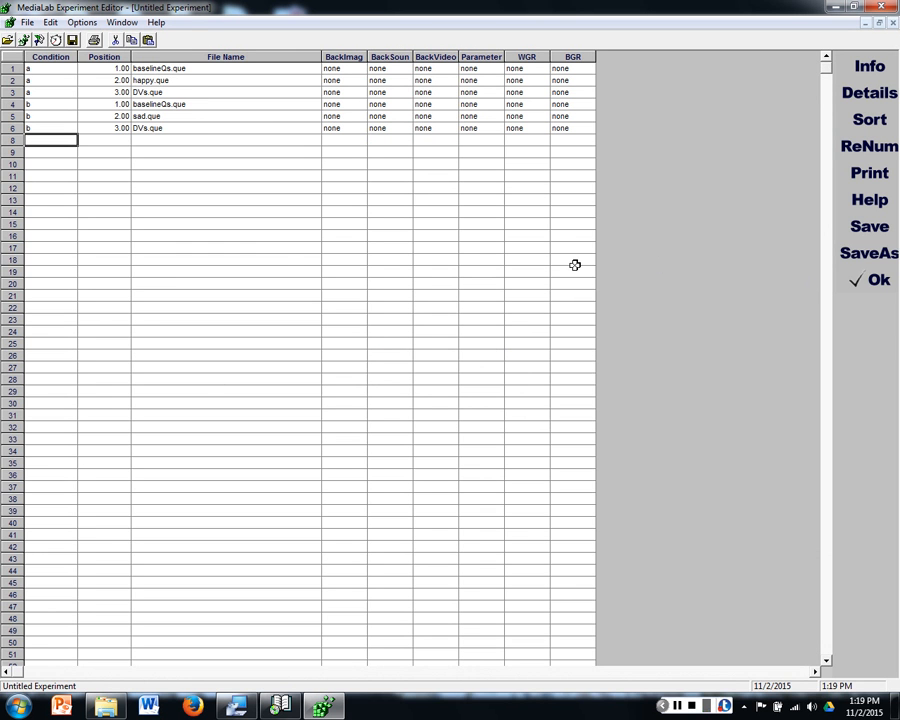
# Step: Save the experiment in the Experiment folder under the name Experiment
pyautogui.click(869, 256)
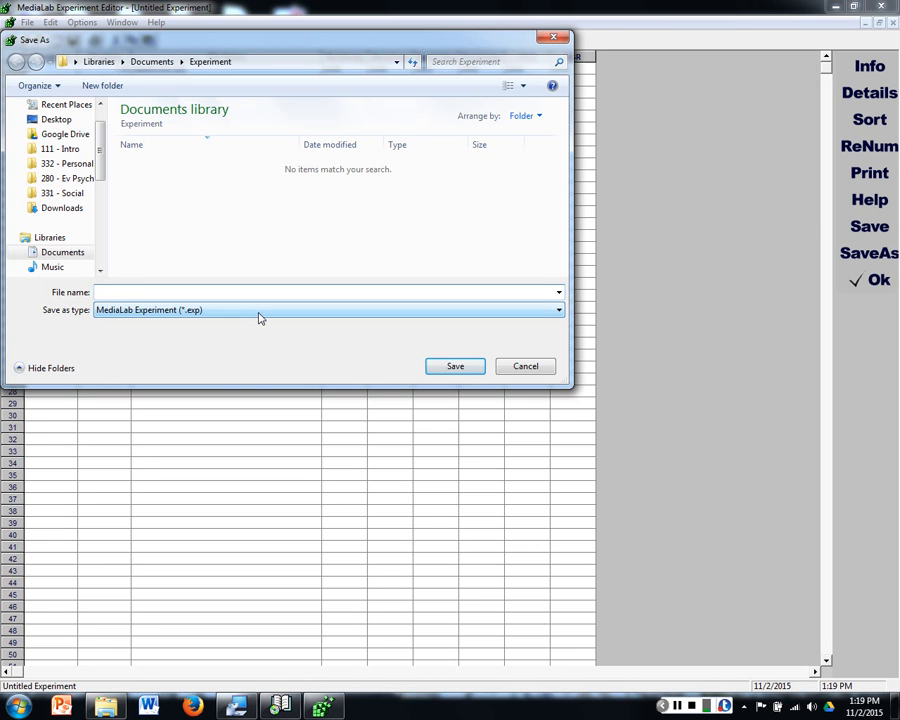
pyautogui.write('Experiment')
pyautogui.click(455, 367)
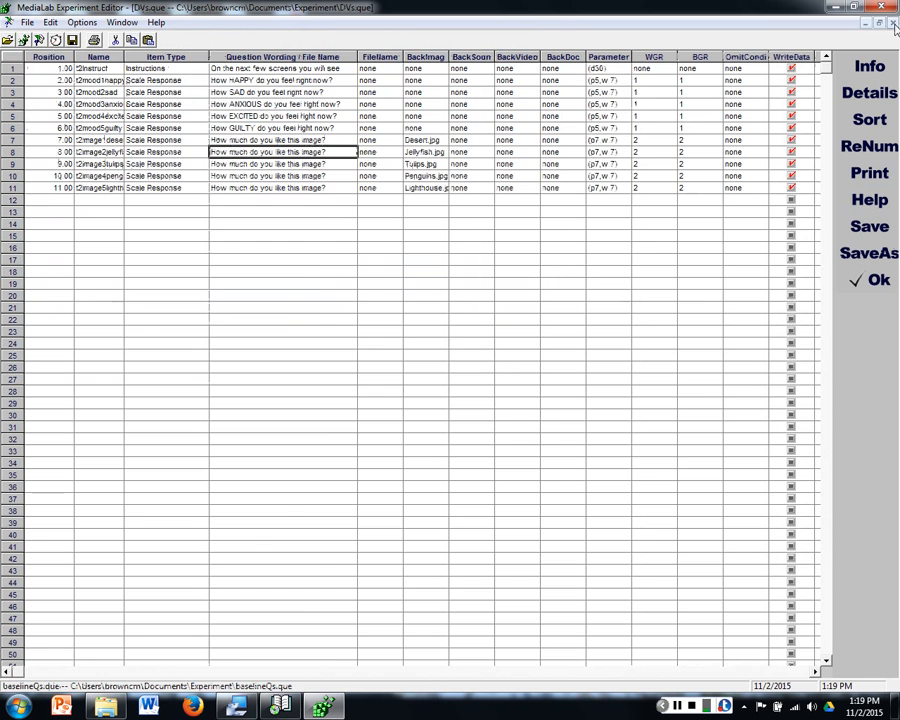
# Step: Close the open experiment and questionnaire files in the editor and switch to the main MediaLab program
pyautogui.click(894, 23)
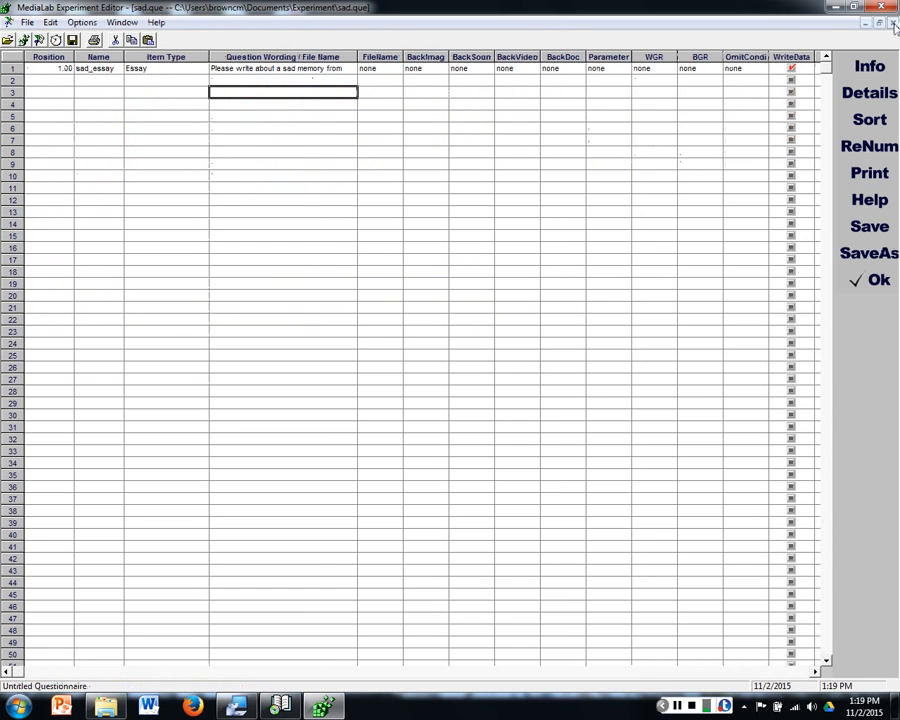
pyautogui.click(894, 23)
pyautogui.click(236, 706)
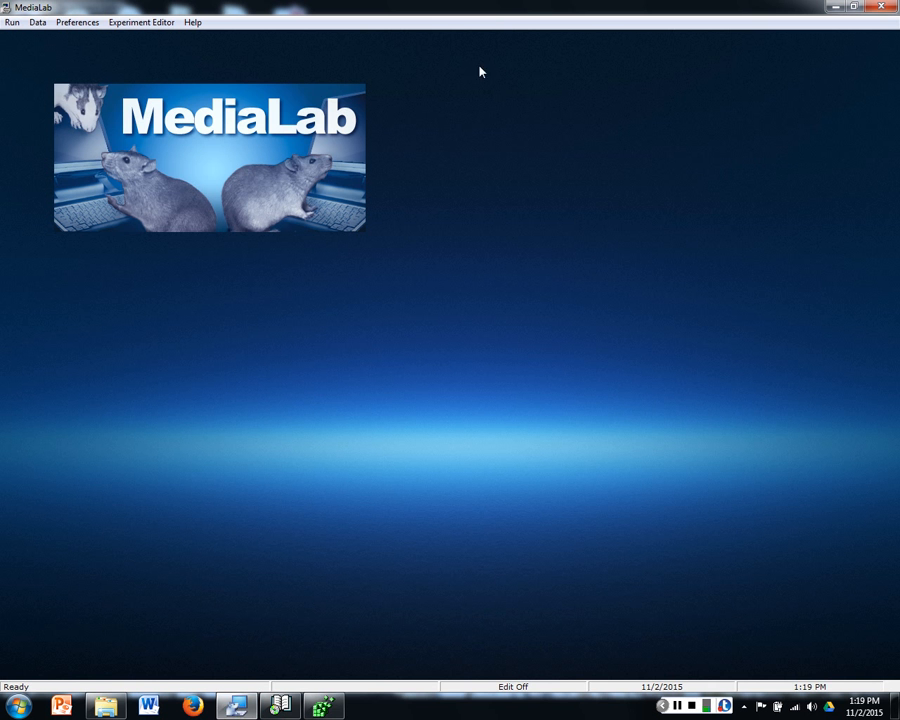
pyautogui.click(322, 706)
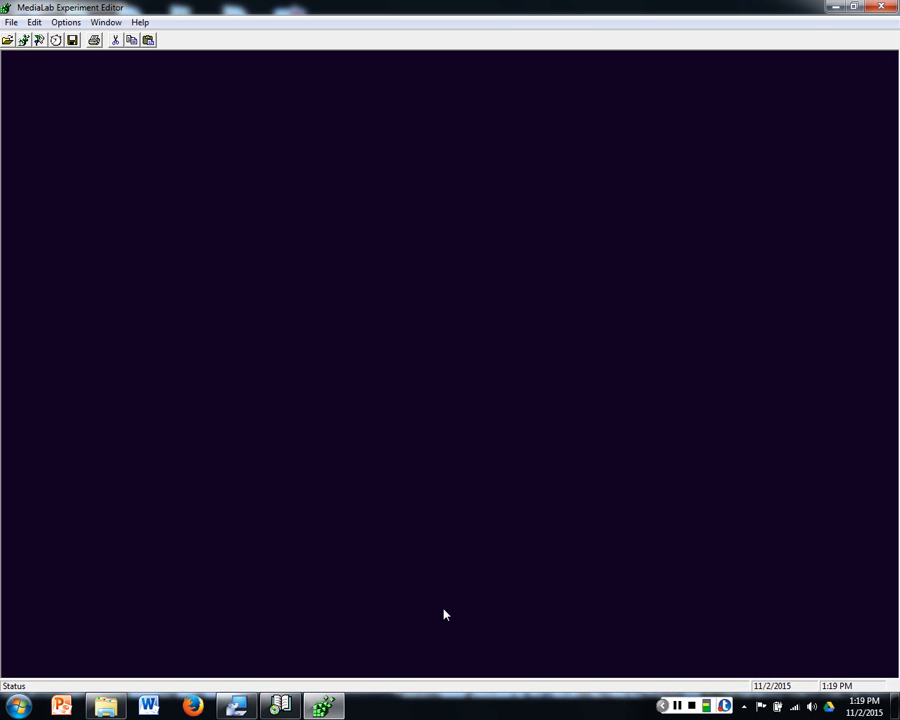
pyautogui.click(238, 708)
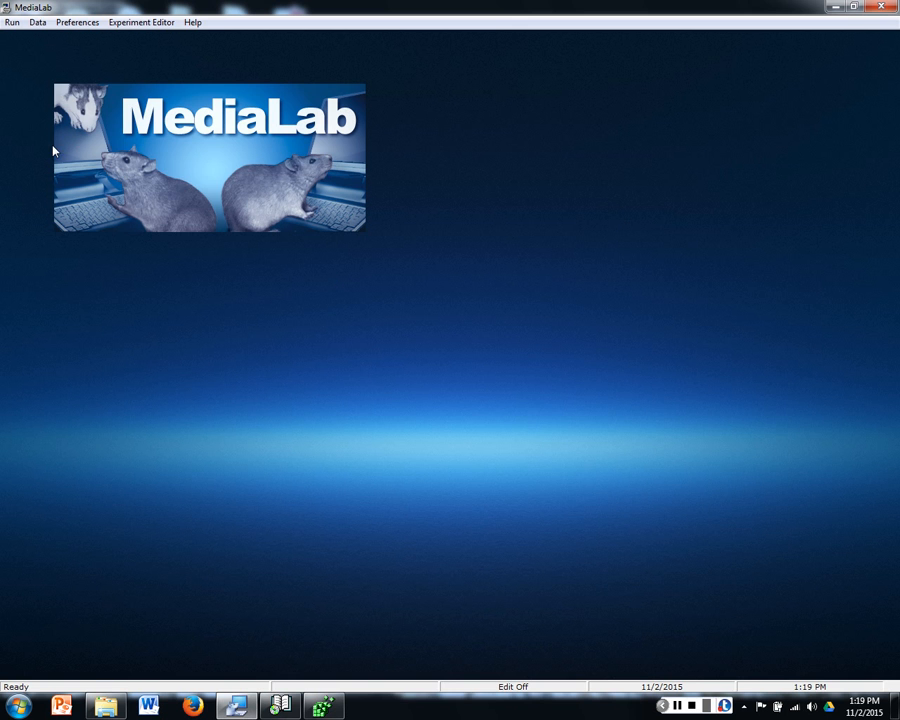
# Step: Select the Experiment file from the Documents library's Experiment folder as the experiment to run
pyautogui.click(12, 23)
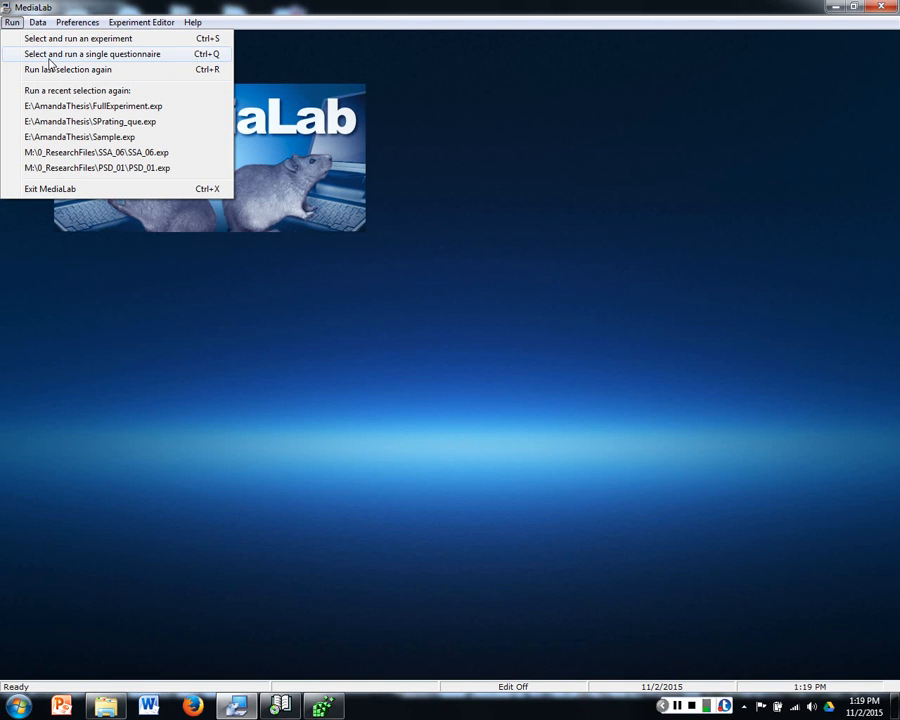
pyautogui.click(120, 40)
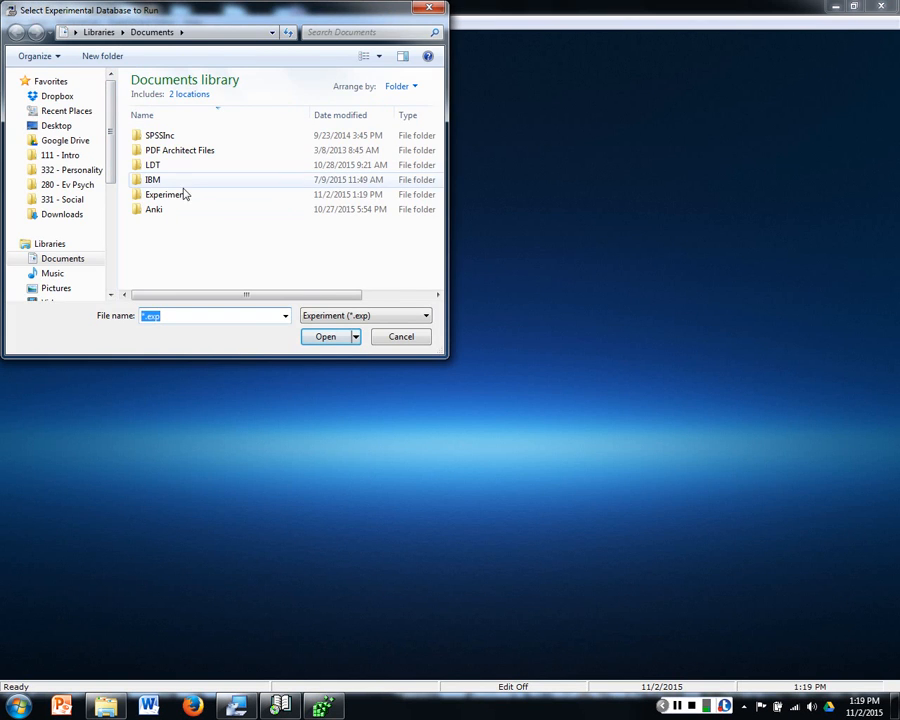
pyautogui.doubleClick(178, 195)
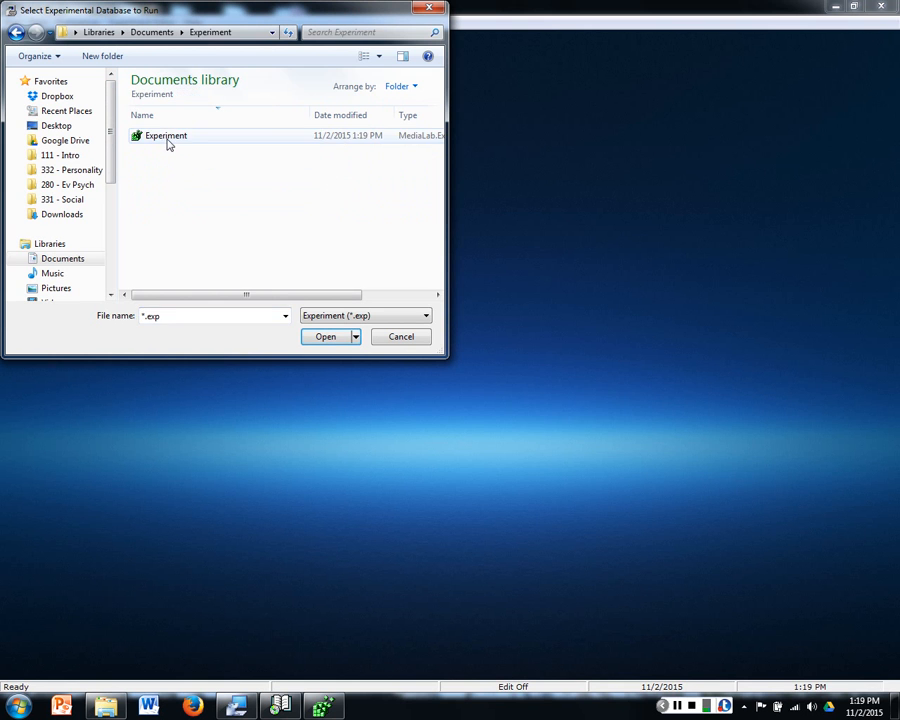
pyautogui.click(166, 143)
pyautogui.doubleClick(185, 143)
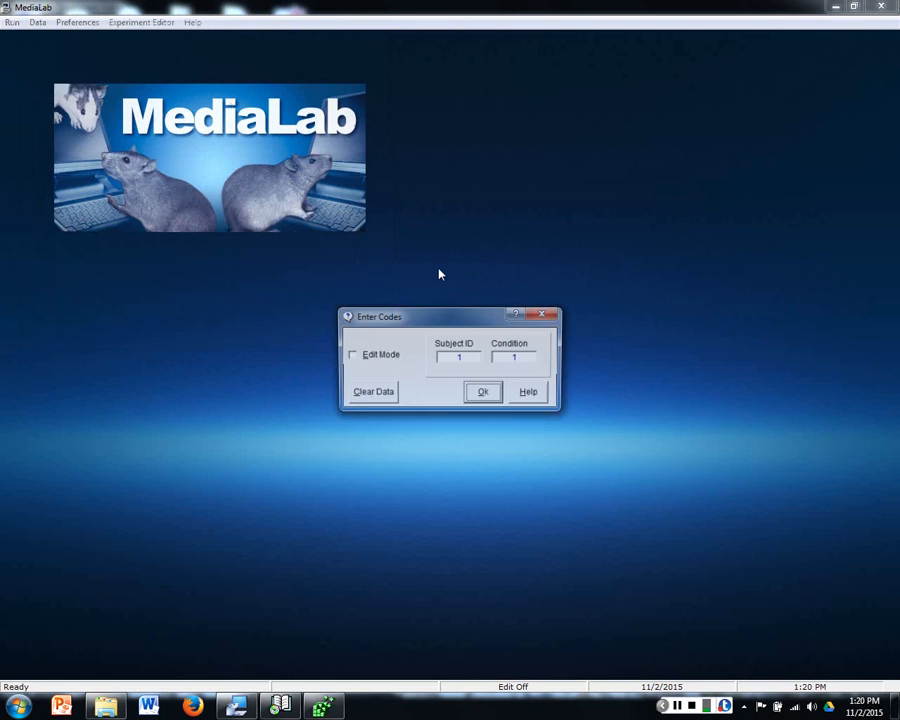
# Step: Try sample subject IDs and the condition codes b and a for the run, and dismiss the codes without starting it
pyautogui.doubleClick(462, 358)
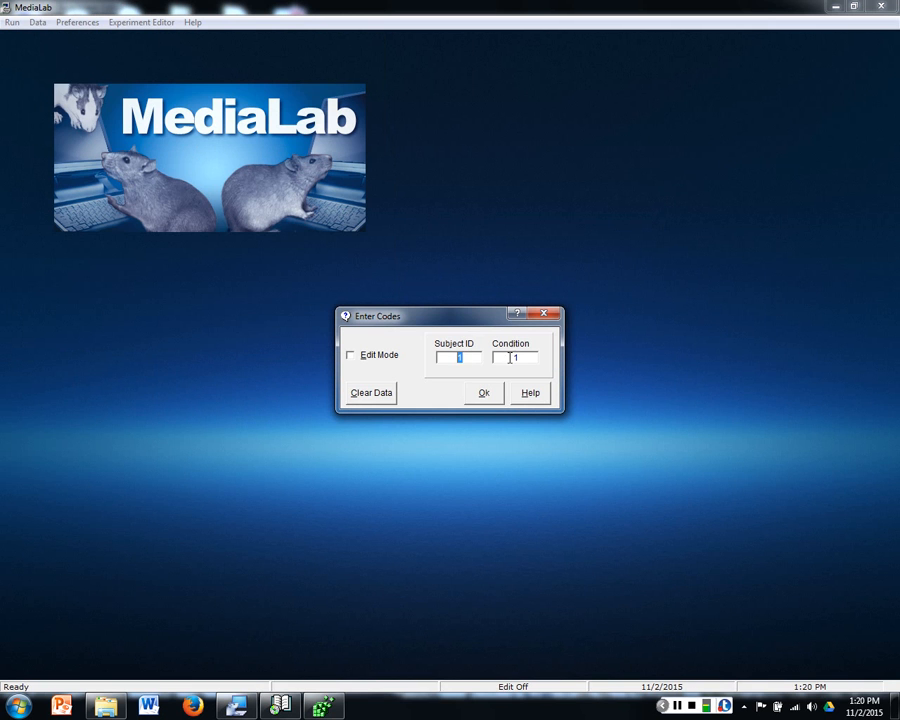
pyautogui.press('Tab')
pyautogui.click(472, 358)
pyautogui.press('BackSpace')
pyautogui.write('2')
pyautogui.press('BackSpace')
pyautogui.write('3')
pyautogui.moveTo(526, 358); pyautogui.dragTo(487, 357)
pyautogui.hotkey('shift', 'Tab')
pyautogui.press('Tab')
pyautogui.click(470, 358)
pyautogui.press('Tab')
pyautogui.write('4')
pyautogui.write('b')
pyautogui.moveTo(532, 358); pyautogui.dragTo(461, 357)
pyautogui.write('a')
pyautogui.click(554, 316)
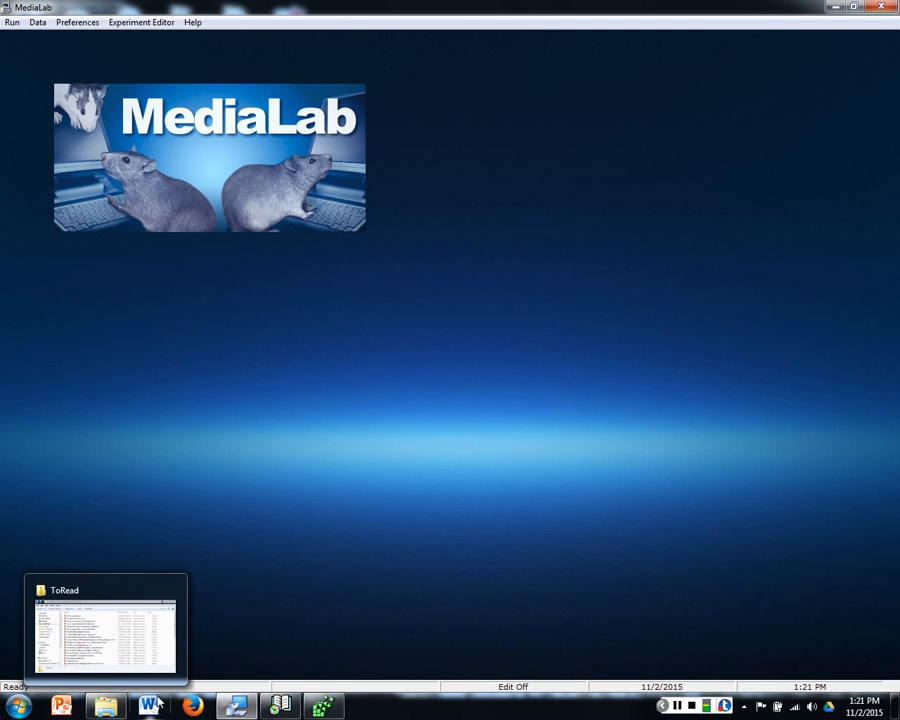
# Step: Open the happy_essay text file from the data folder inside the Experiment folder to examine the recorded essay response
pyautogui.click(677, 707)
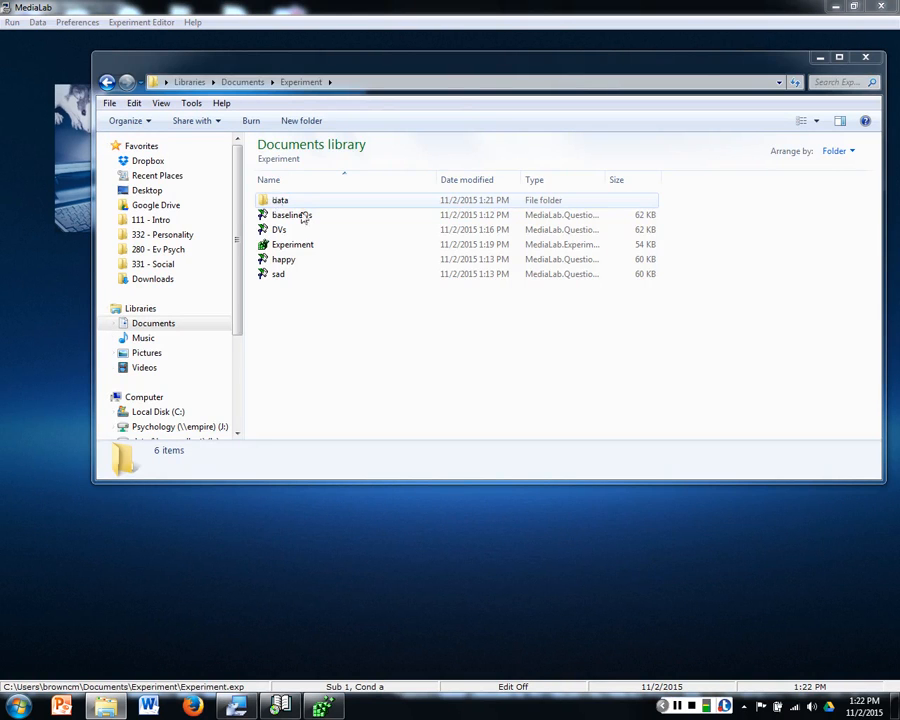
pyautogui.moveTo(326, 68); pyautogui.dragTo(327, 129)
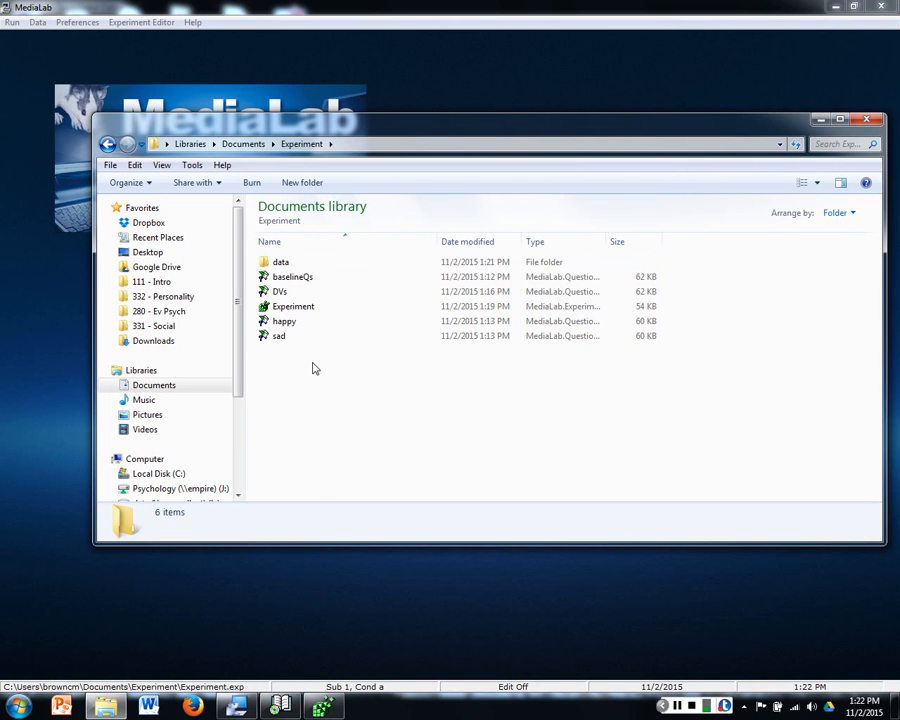
pyautogui.doubleClick(285, 264)
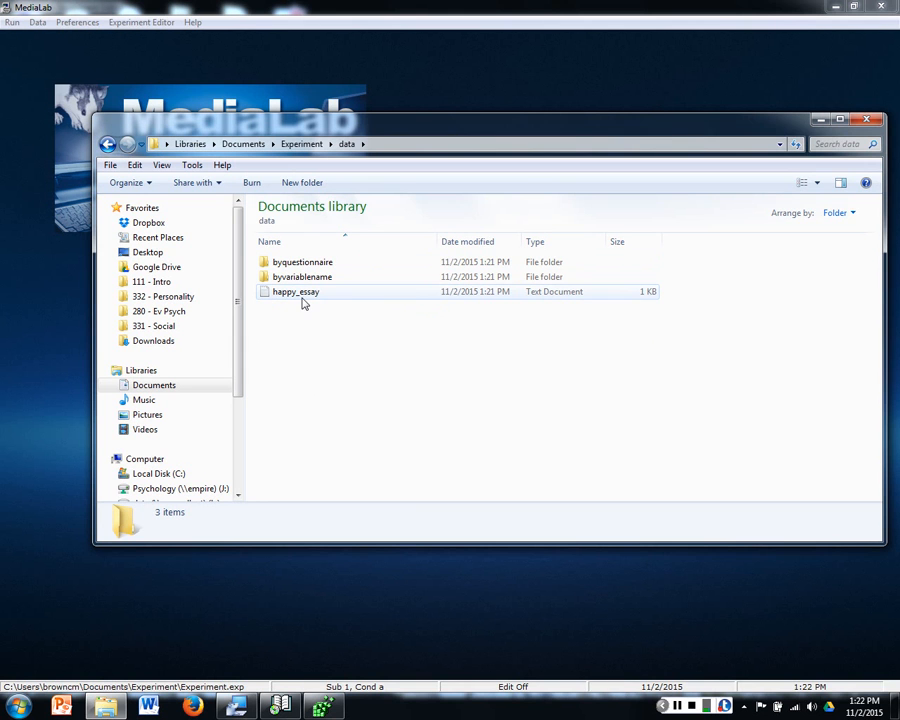
pyautogui.doubleClick(305, 292)
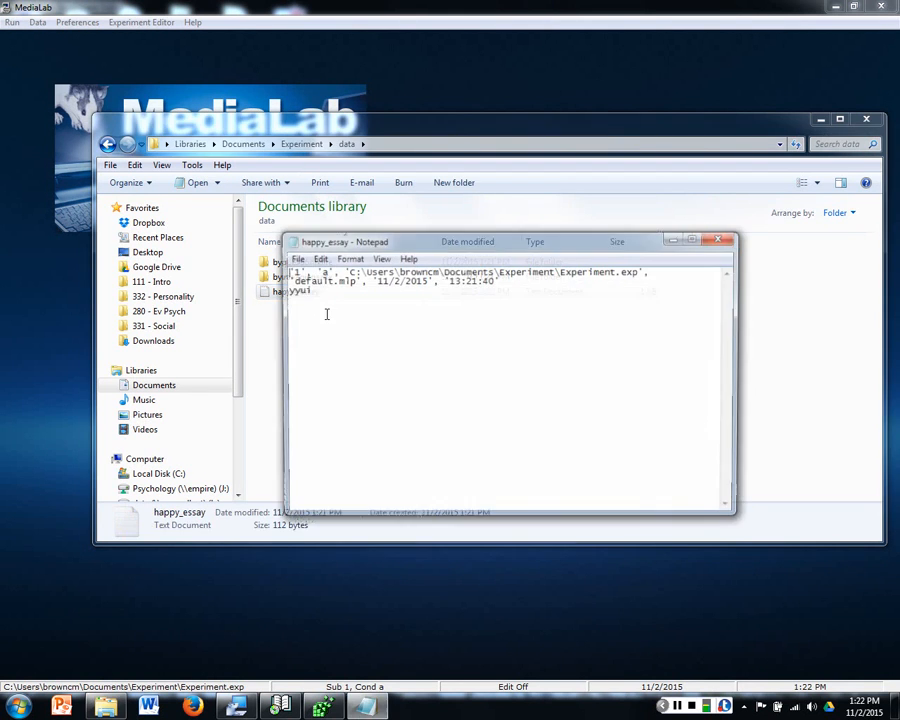
# Step: Examine the subject ID and the recorded essay response in the happy_essay text file, and close the file
pyautogui.moveTo(340, 293); pyautogui.dragTo(286, 290)
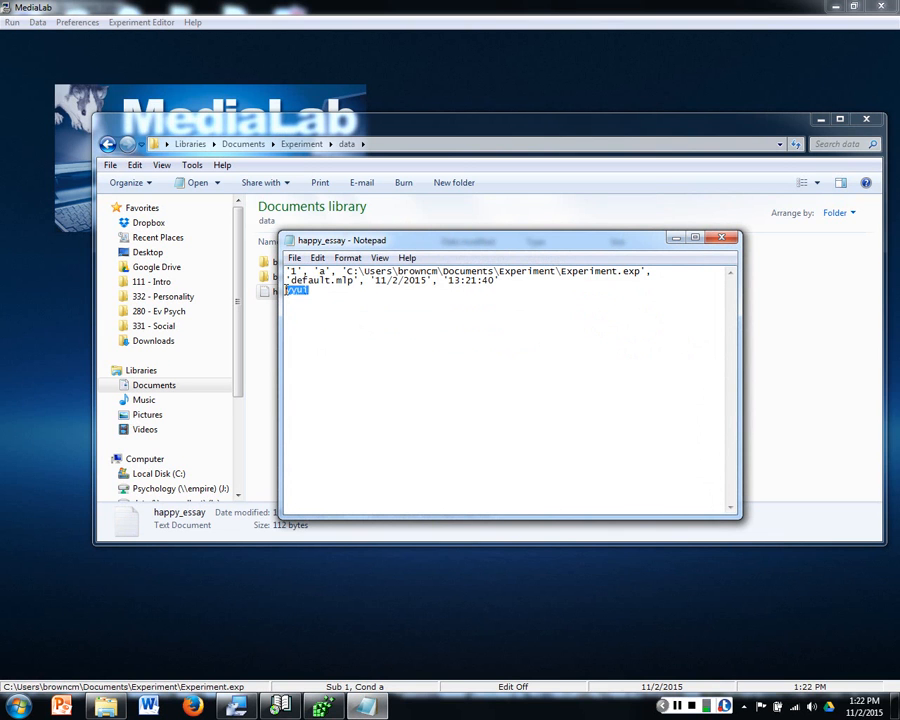
pyautogui.click(309, 290)
pyautogui.moveTo(290, 271); pyautogui.dragTo(297, 272)
pyautogui.moveTo(287, 290); pyautogui.dragTo(310, 290)
pyautogui.click(721, 237)
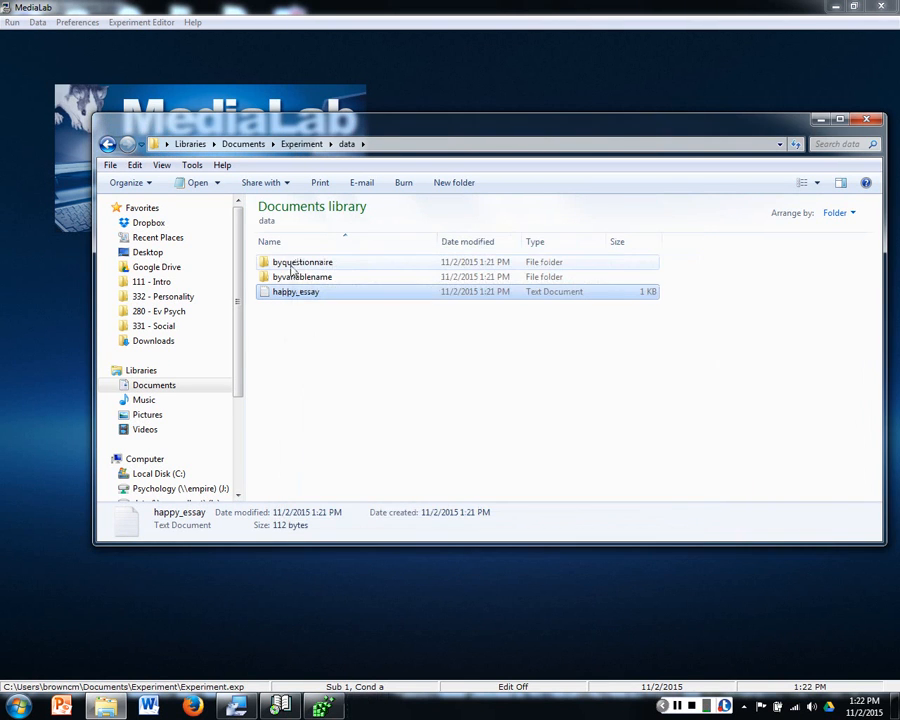
# Step: Open the Experiment comma-separated data file from the byquestionnaire folder inside the data folder
pyautogui.click(296, 266)
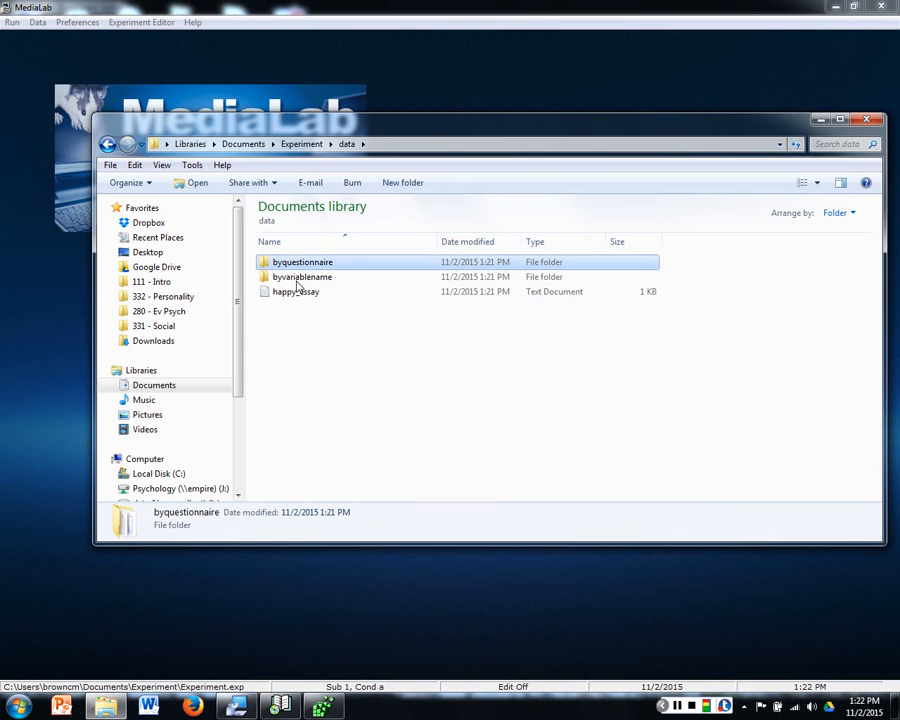
pyautogui.click(296, 278)
pyautogui.click(297, 264)
pyautogui.doubleClick(297, 264)
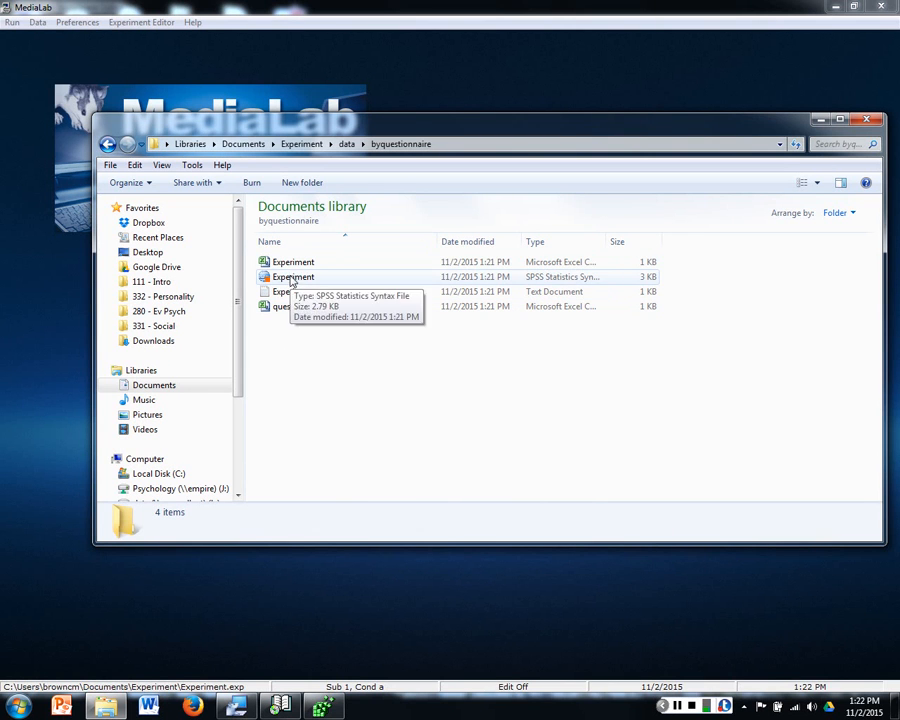
pyautogui.click(290, 264)
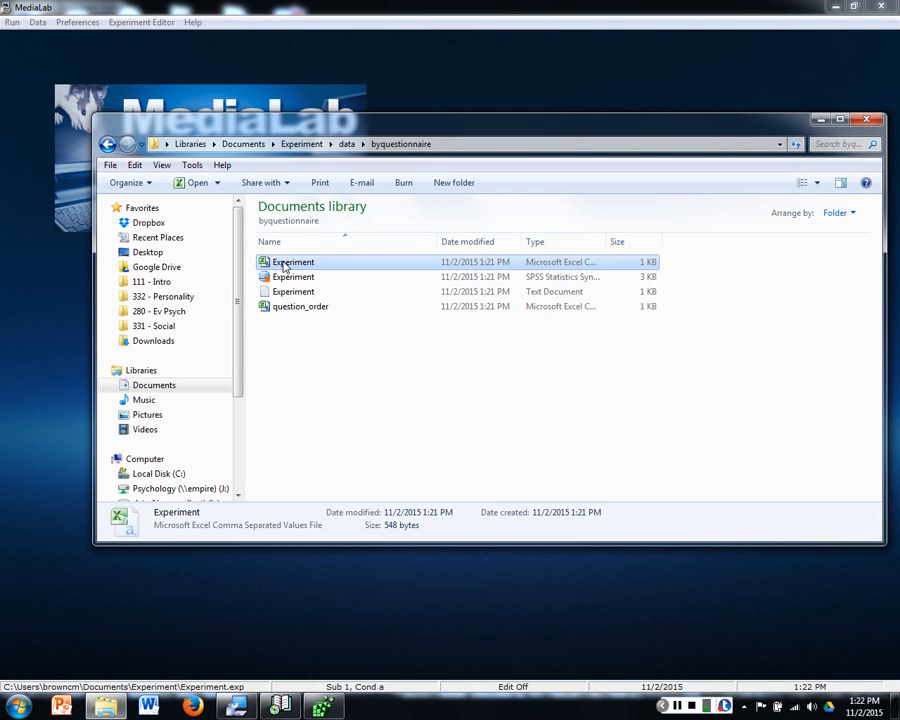
pyautogui.doubleClick(287, 263)
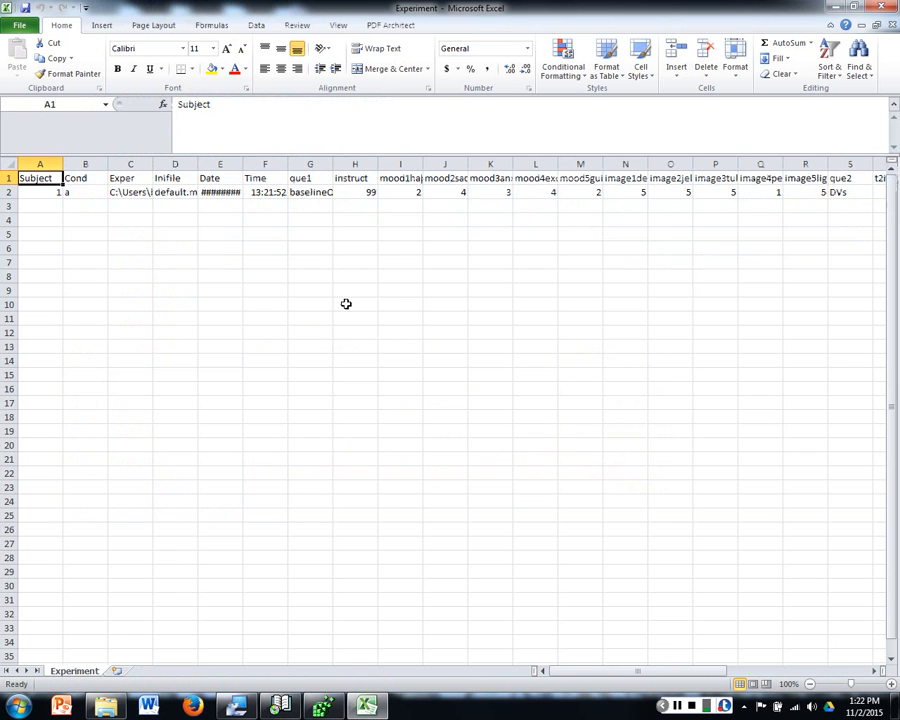
# Step: Examine the variable names and recorded responses, widening the mood1happy and mood2sad columns to read their full names
pyautogui.click(129, 205)
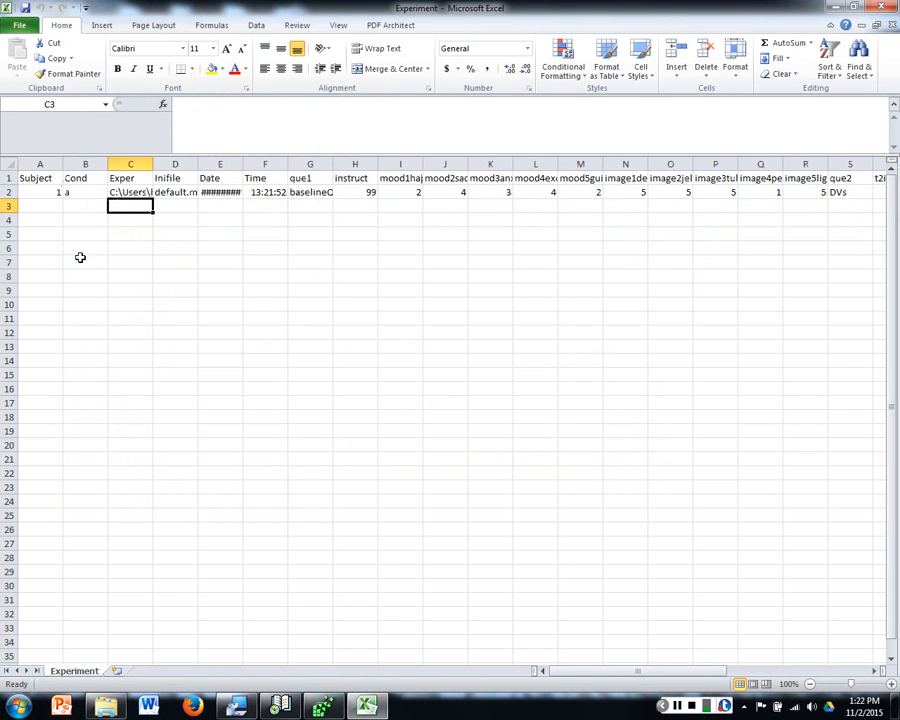
pyautogui.moveTo(590, 672); pyautogui.dragTo(520, 673)
pyautogui.click(10, 178)
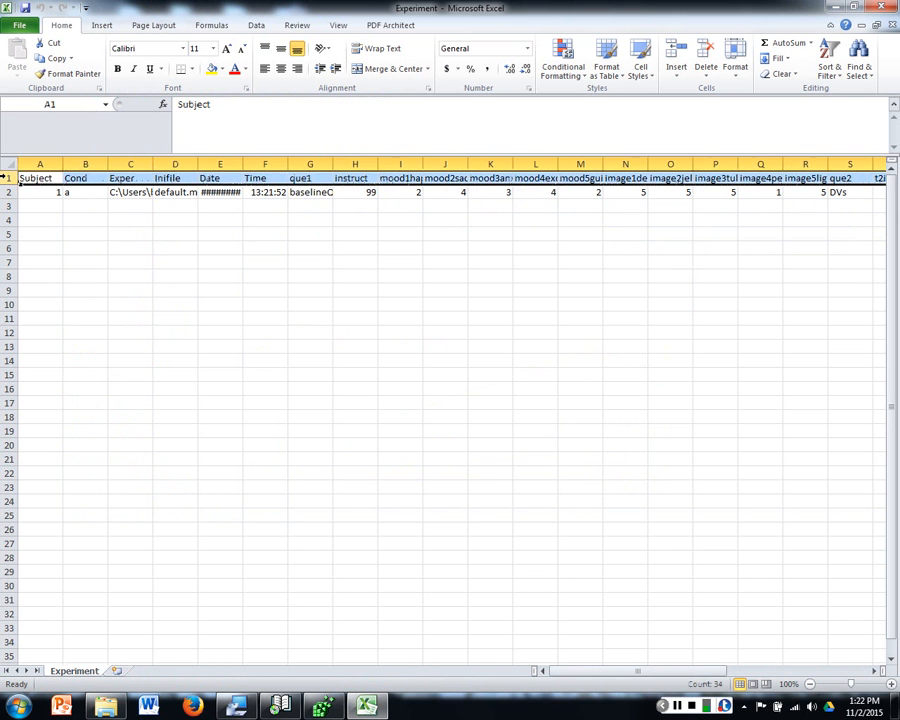
pyautogui.moveTo(40, 177); pyautogui.dragTo(511, 189)
pyautogui.click(428, 183)
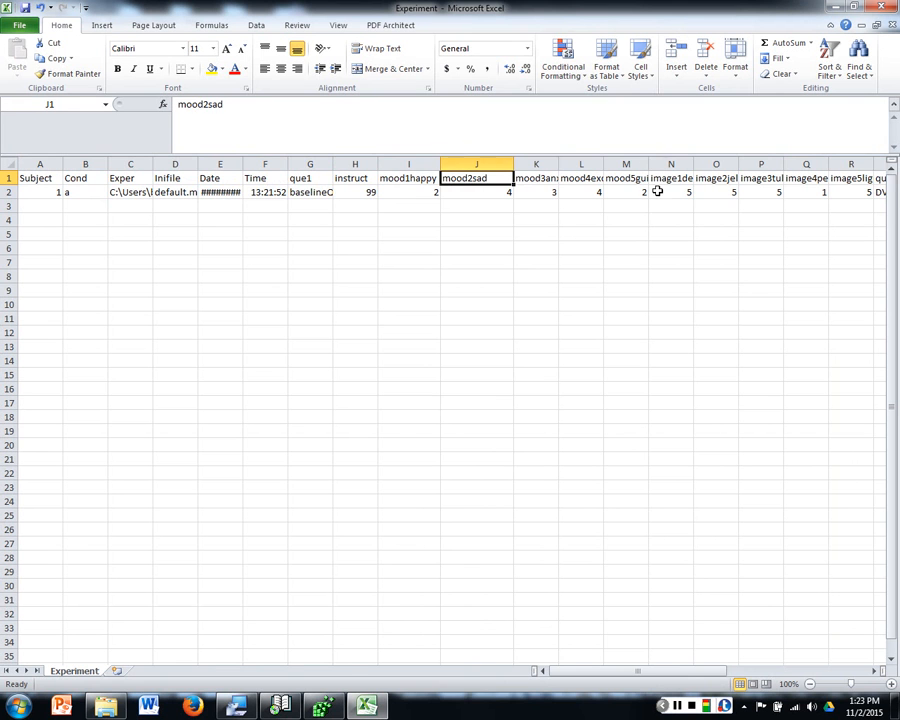
pyautogui.click(658, 191)
pyautogui.moveTo(725, 671); pyautogui.dragTo(337, 132)
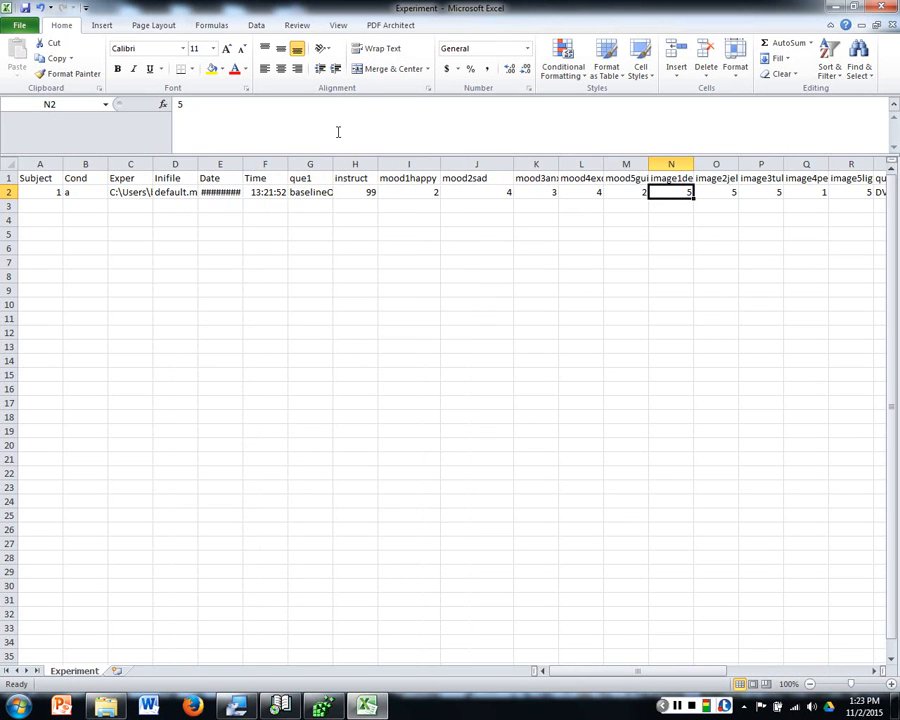
pyautogui.click(362, 192)
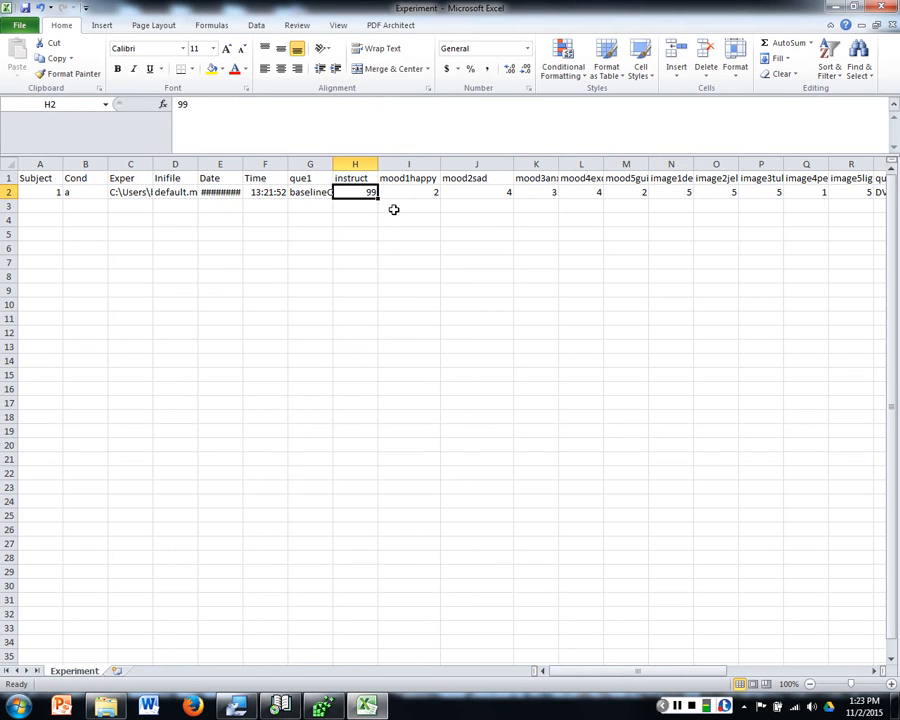
pyautogui.click(592, 192)
pyautogui.click(725, 178)
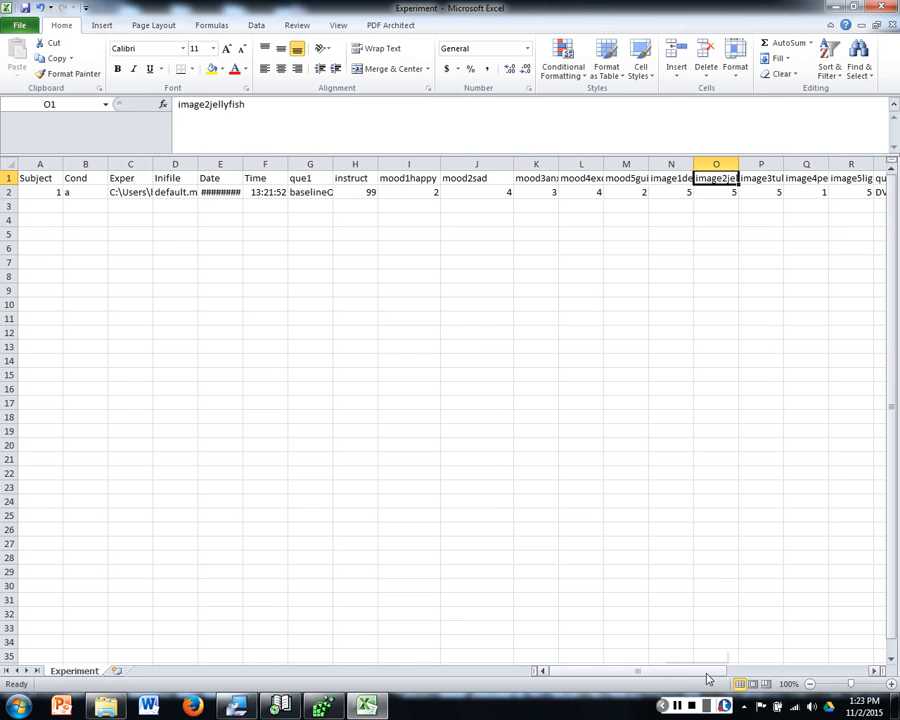
pyautogui.moveTo(707, 672); pyautogui.dragTo(560, 680)
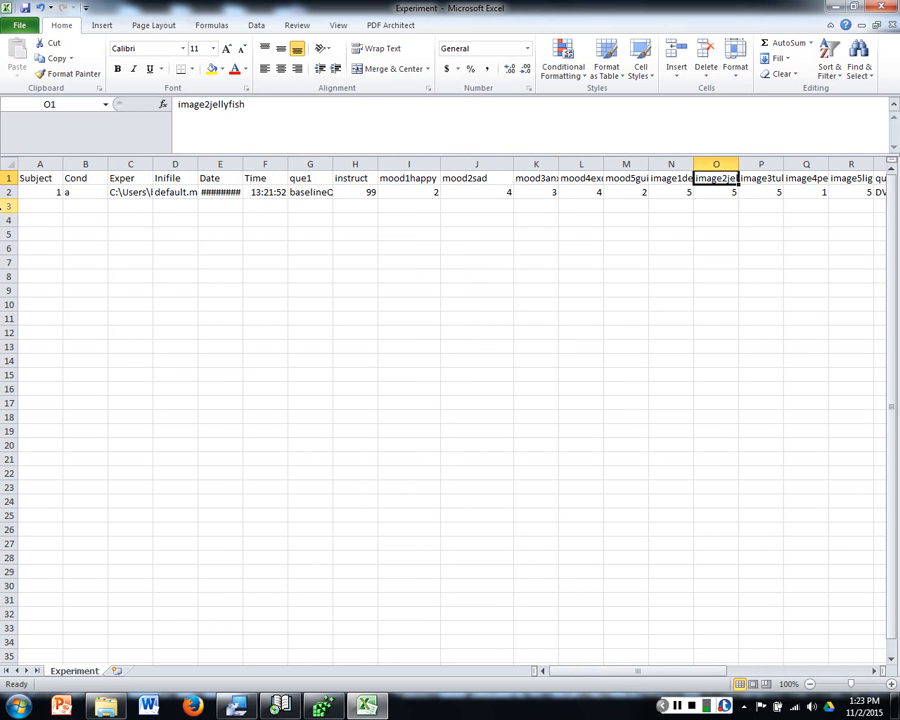
# Step: Examine the participant rows beneath the header and the Subject and Cond columns of the data sheet
pyautogui.click(8, 207)
pyautogui.click(6, 222)
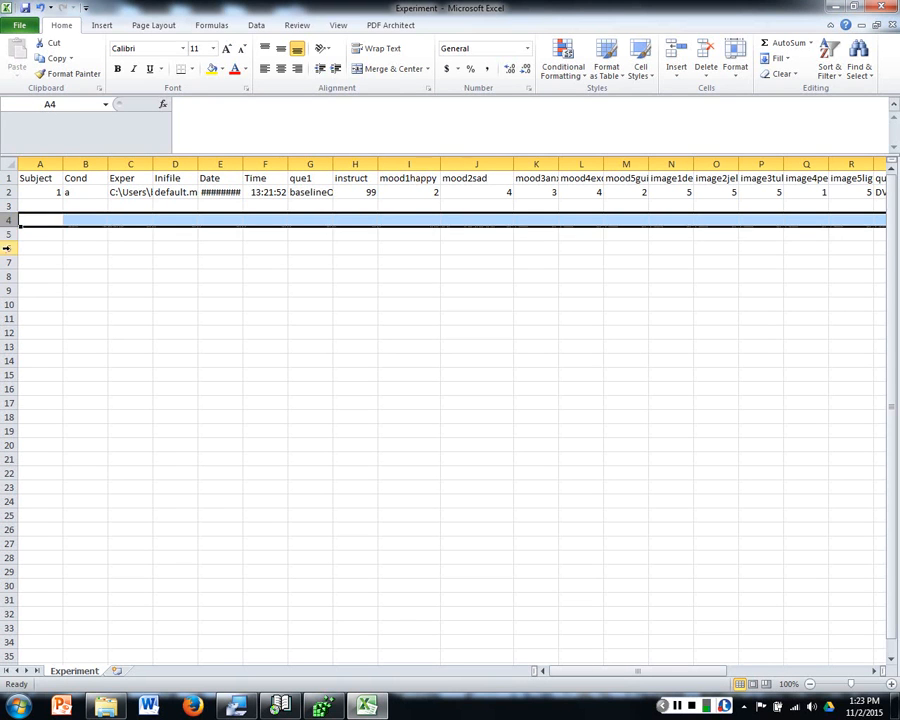
pyautogui.click(8, 237)
pyautogui.click(8, 248)
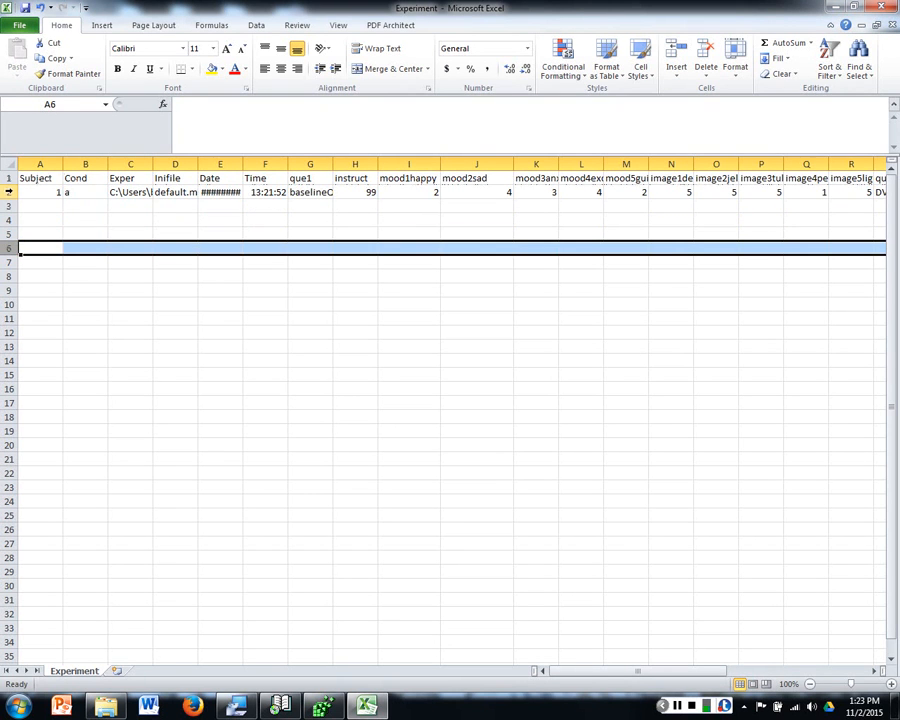
pyautogui.click(8, 191)
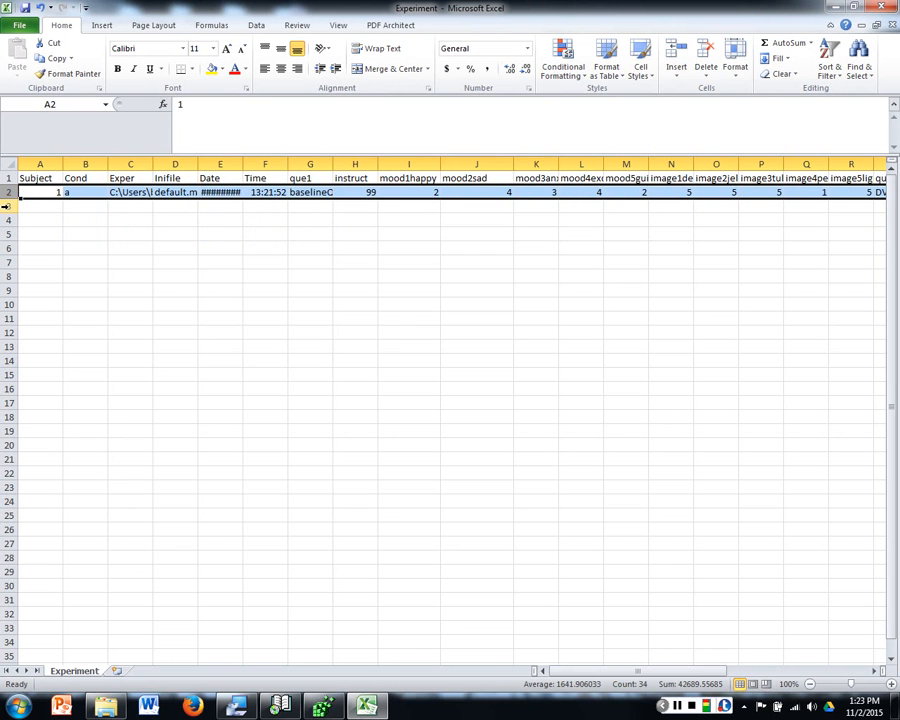
pyautogui.click(26, 206)
pyautogui.click(6, 205)
pyautogui.click(61, 259)
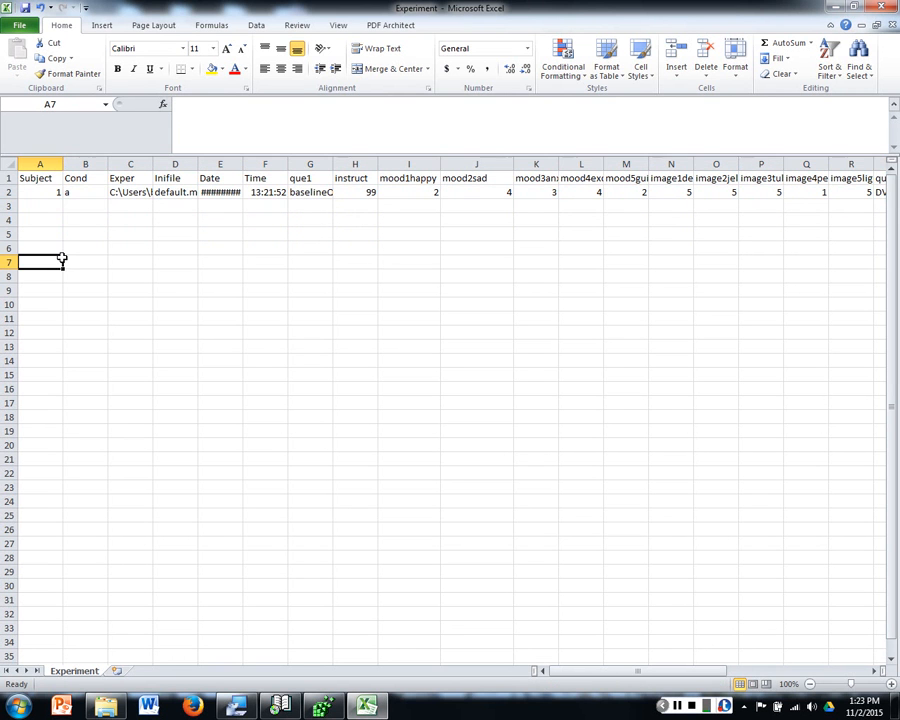
pyautogui.click(80, 163)
pyautogui.click(52, 162)
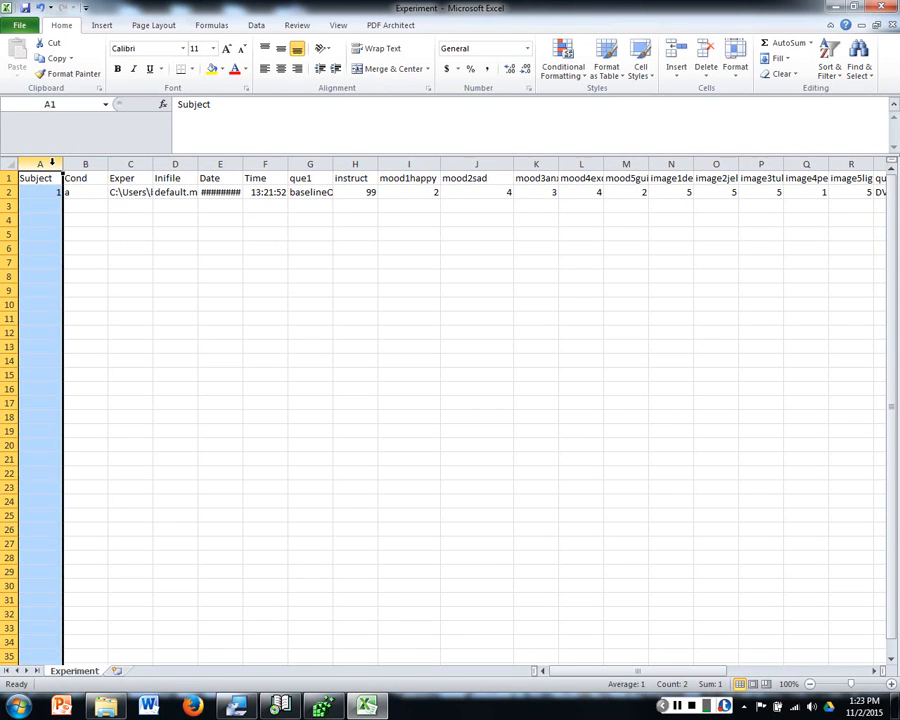
pyautogui.click(70, 162)
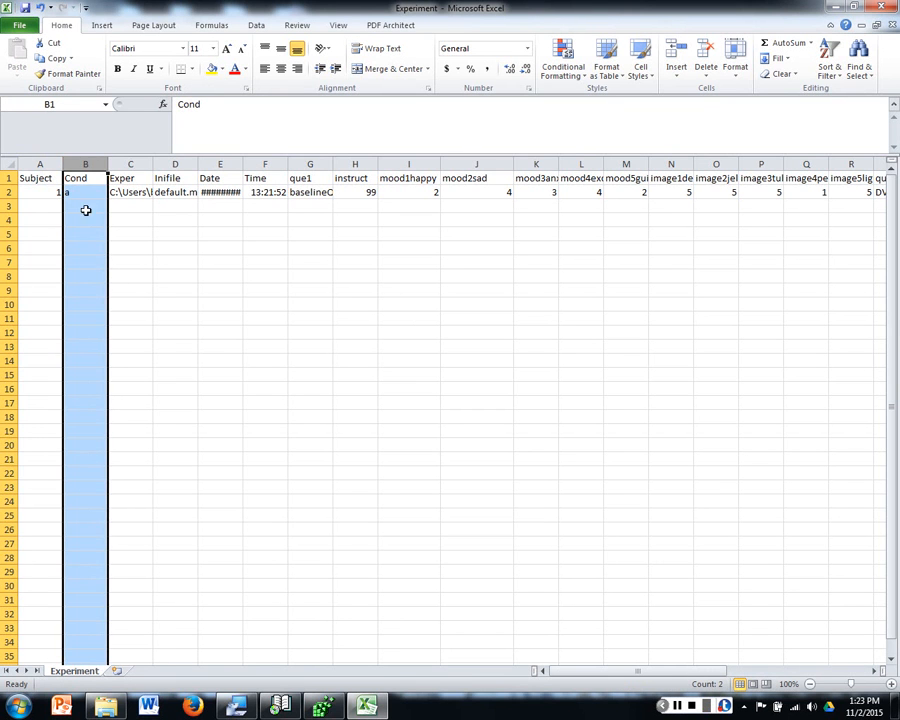
pyautogui.click(205, 294)
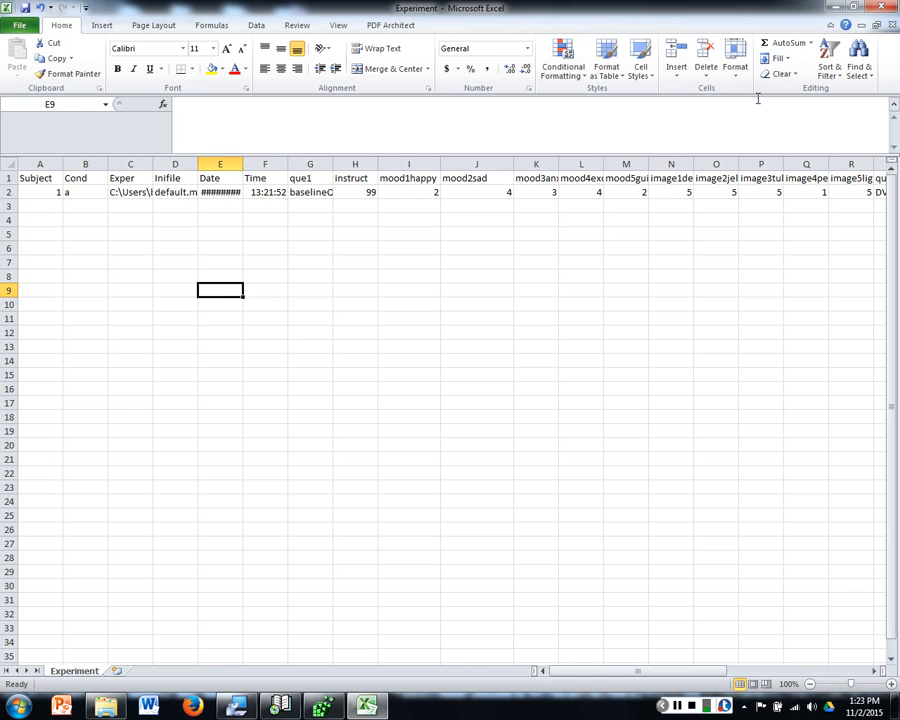
# Step: Close the data file and Excel, and go back up to the Experiment folder
pyautogui.click(879, 25)
pyautogui.click(450, 371)
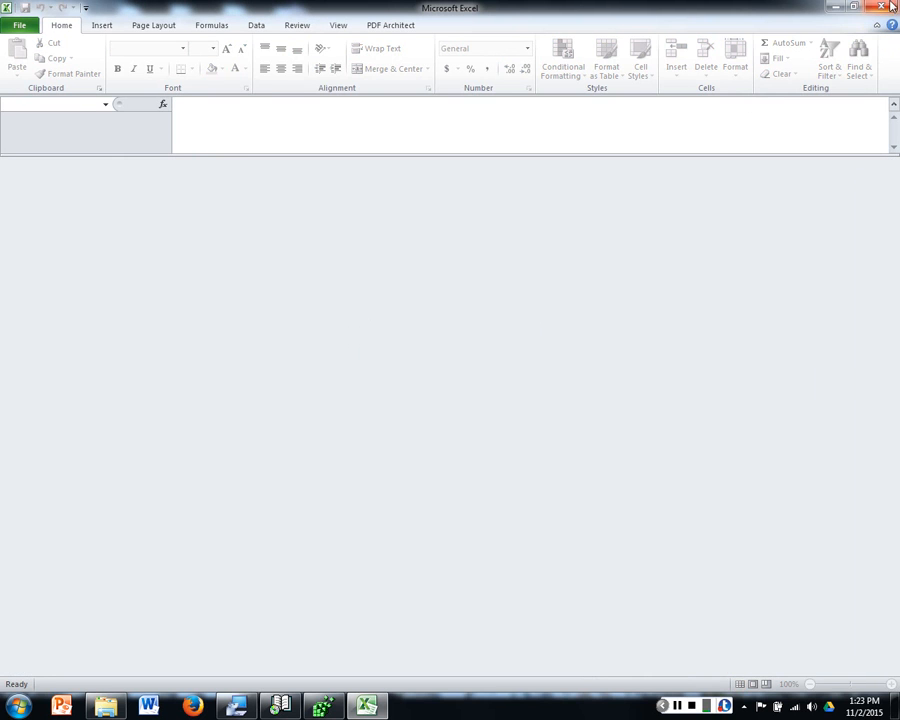
pyautogui.click(886, 8)
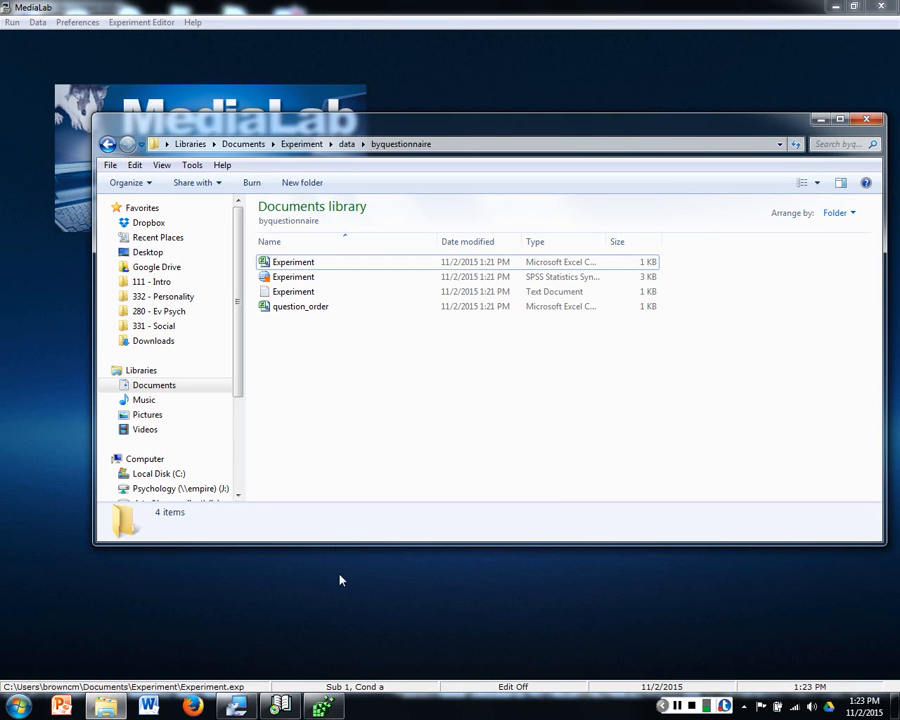
pyautogui.click(346, 143)
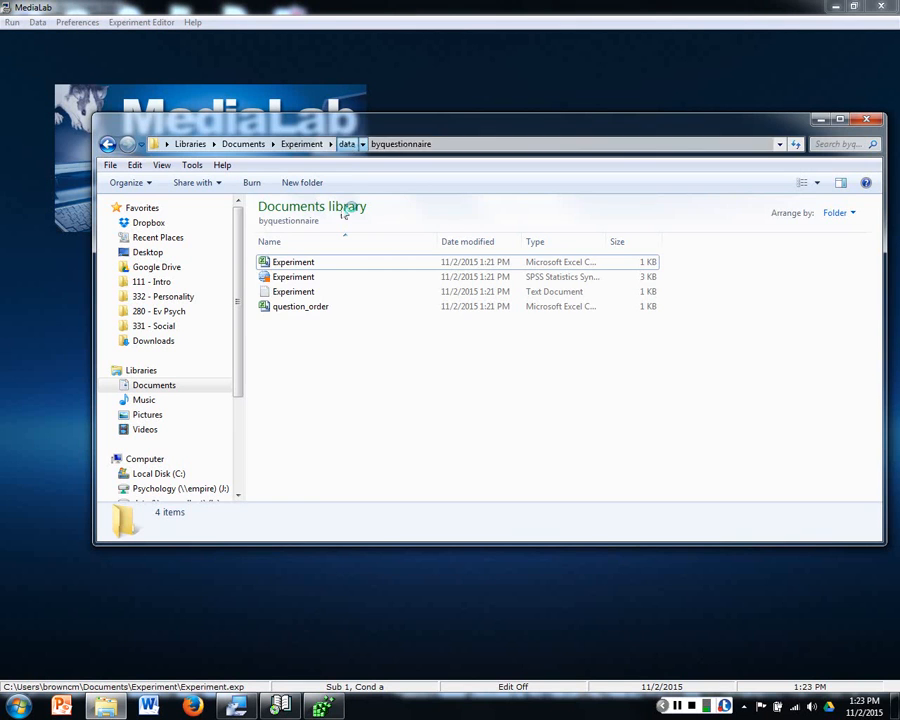
pyautogui.click(323, 145)
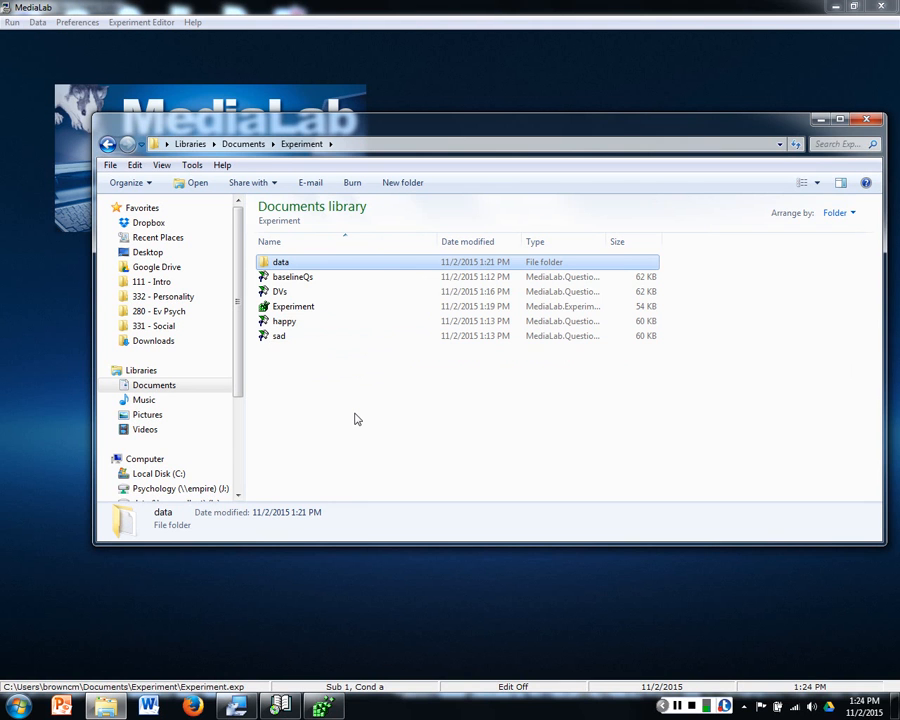
# Step: Look at the Experiment Editor window, minimize it, and reopen the data folder to check its contents
pyautogui.click(322, 708)
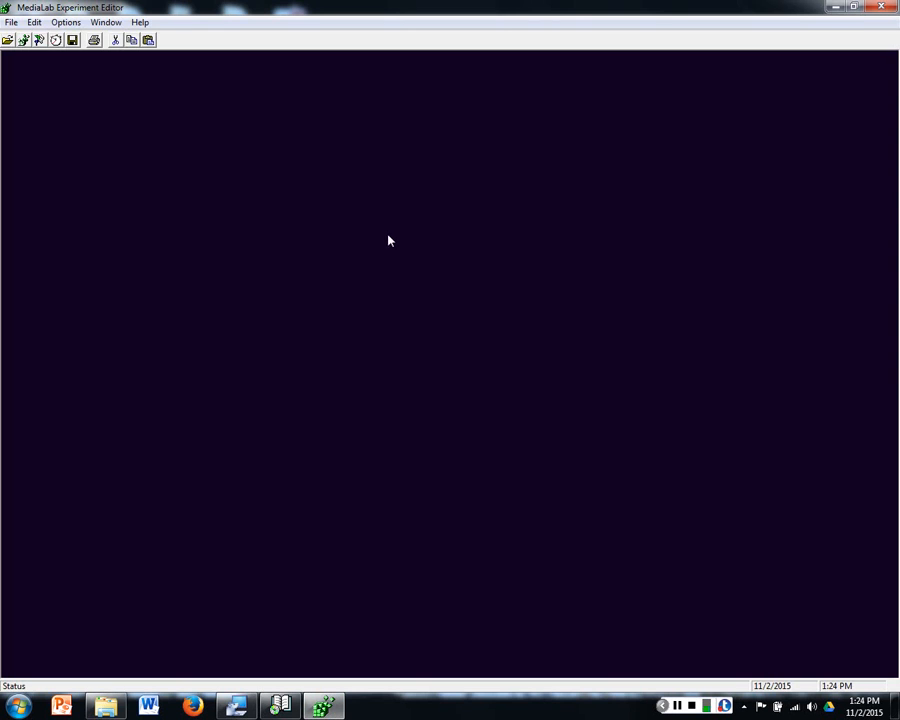
pyautogui.click(835, 7)
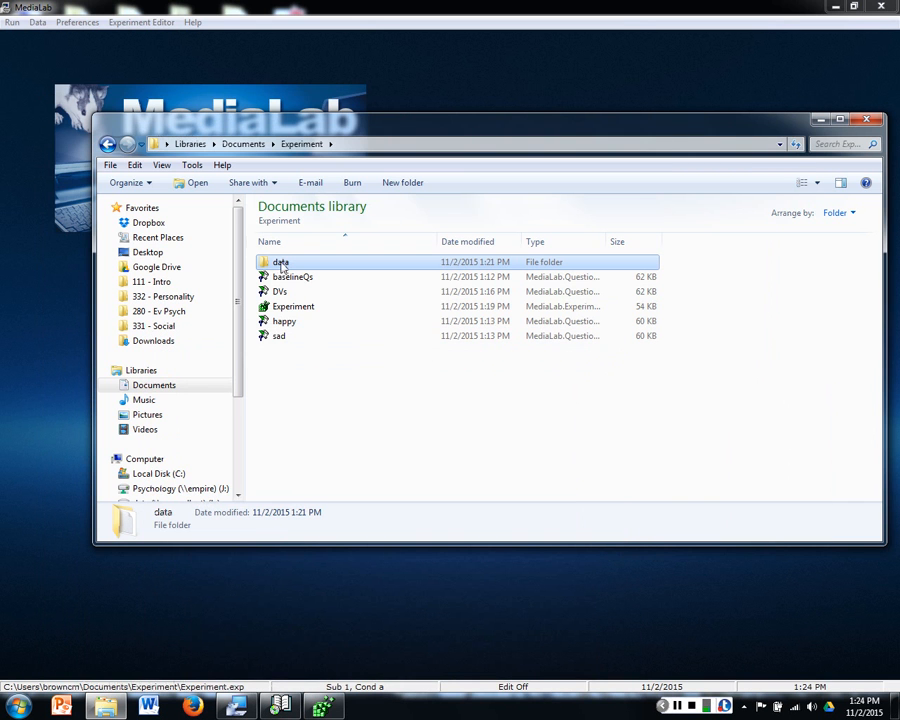
pyautogui.click(335, 424)
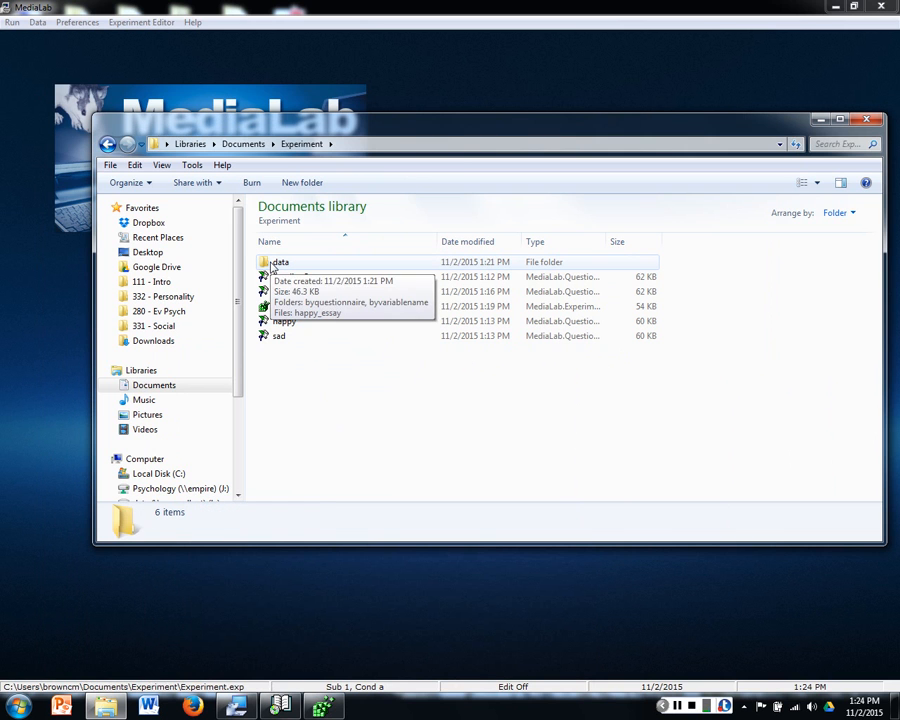
pyautogui.click(272, 266)
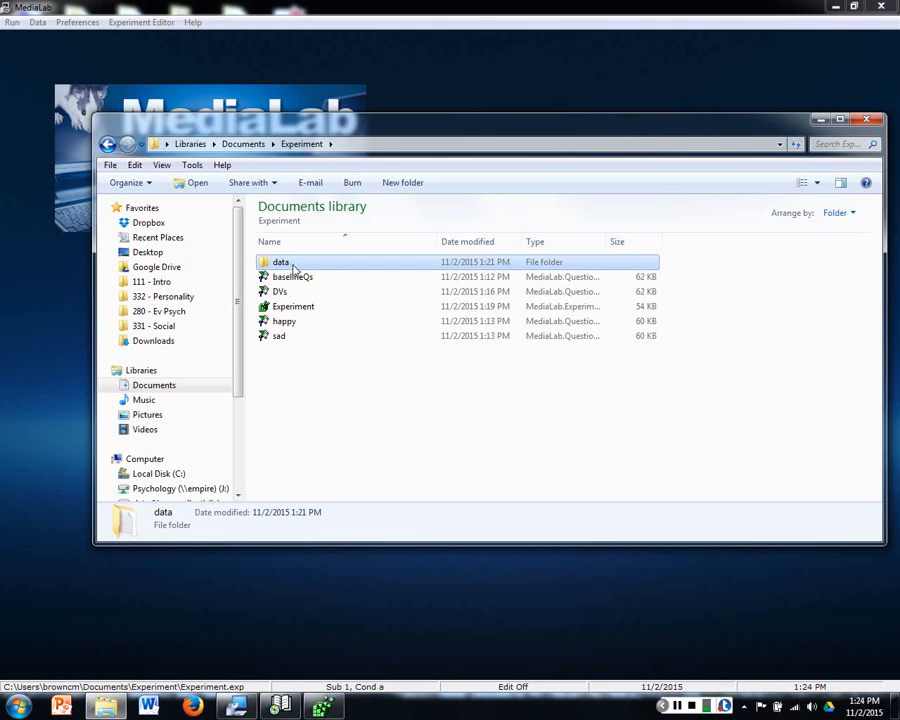
pyautogui.doubleClick(292, 264)
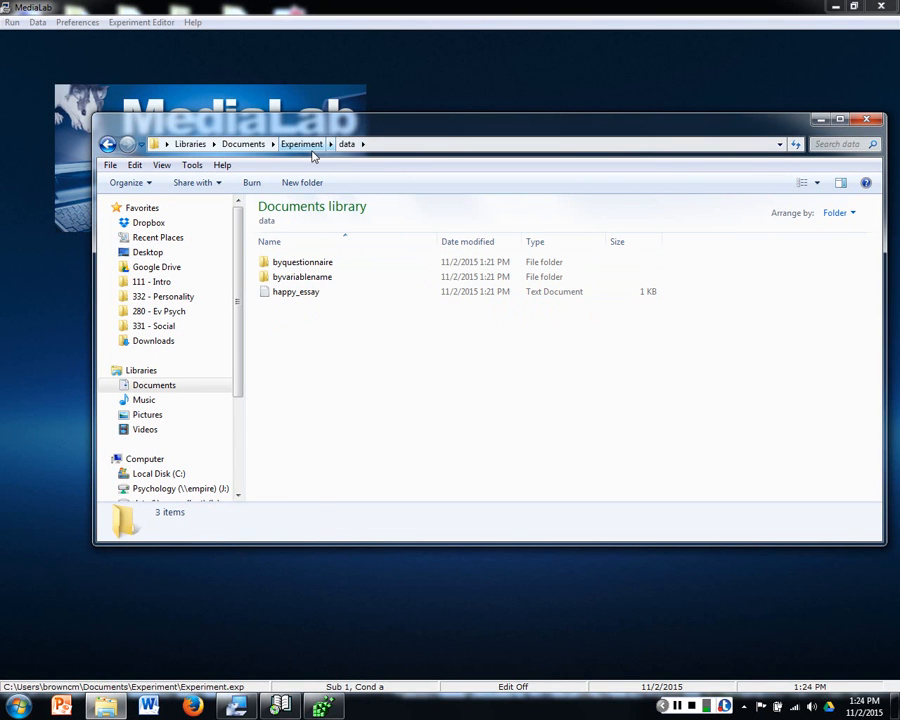
# Step: Go back to the Experiment folder and move its data folder to the Recycle Bin
pyautogui.click(312, 152)
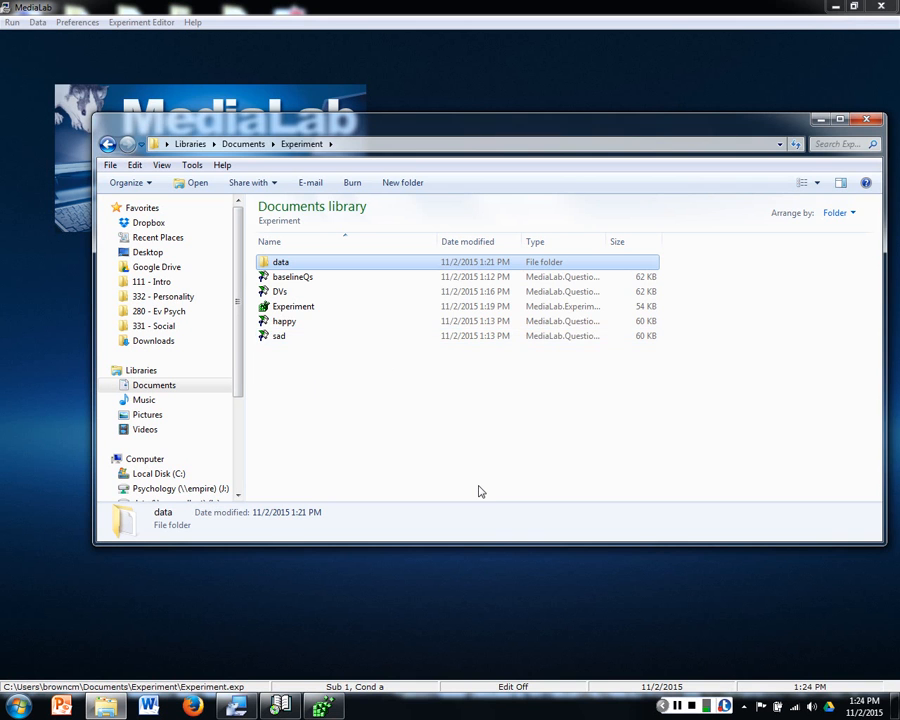
pyautogui.press('Delete')
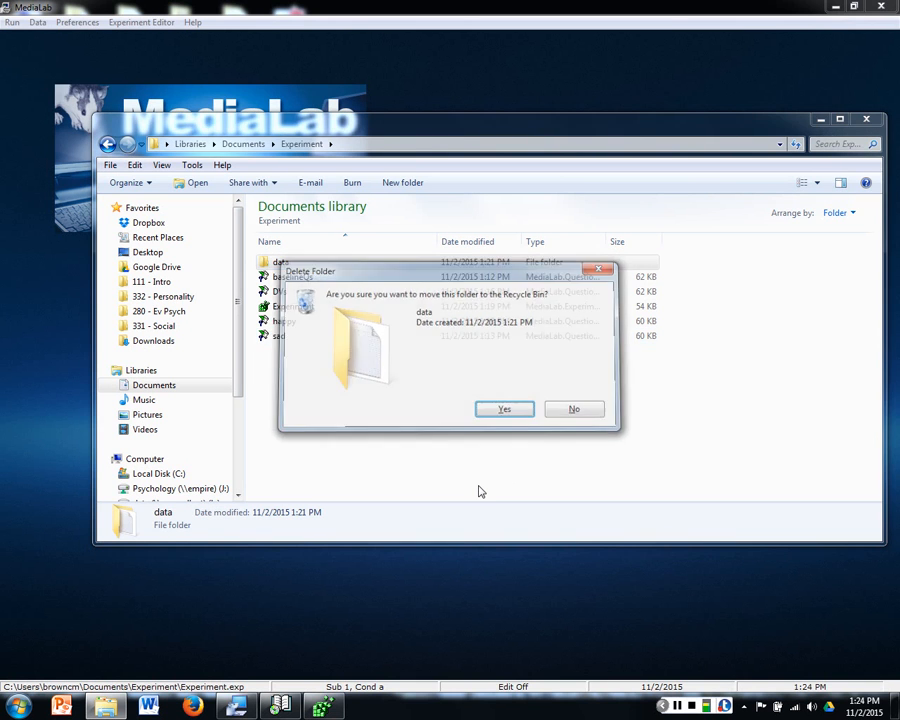
pyautogui.press('Return')
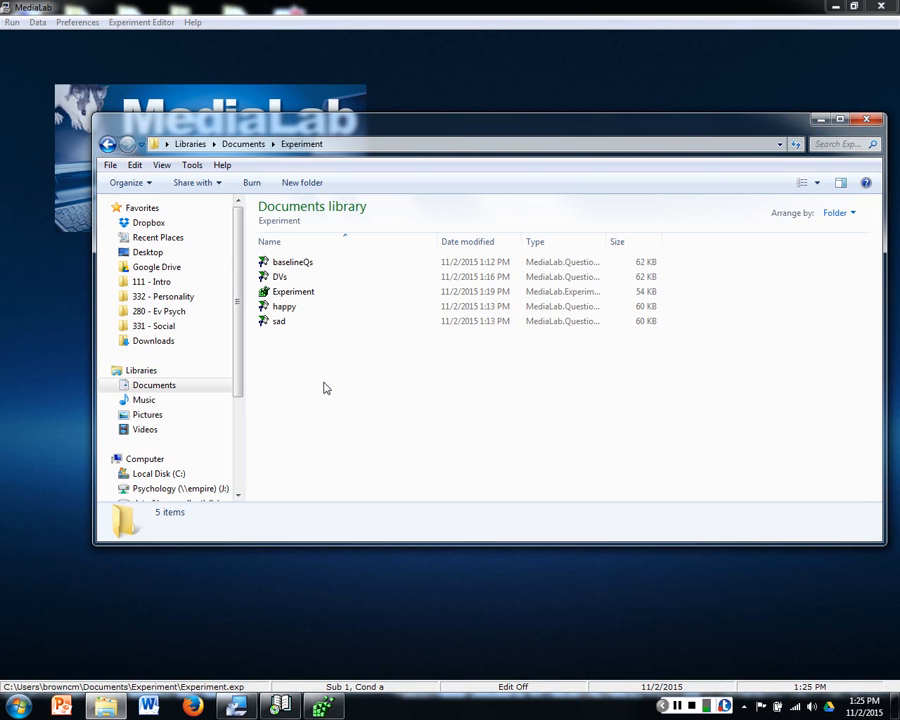
# Step: Switch to the main MediaLab program and mute MediaLab sounds in its preferences
pyautogui.click(128, 5)
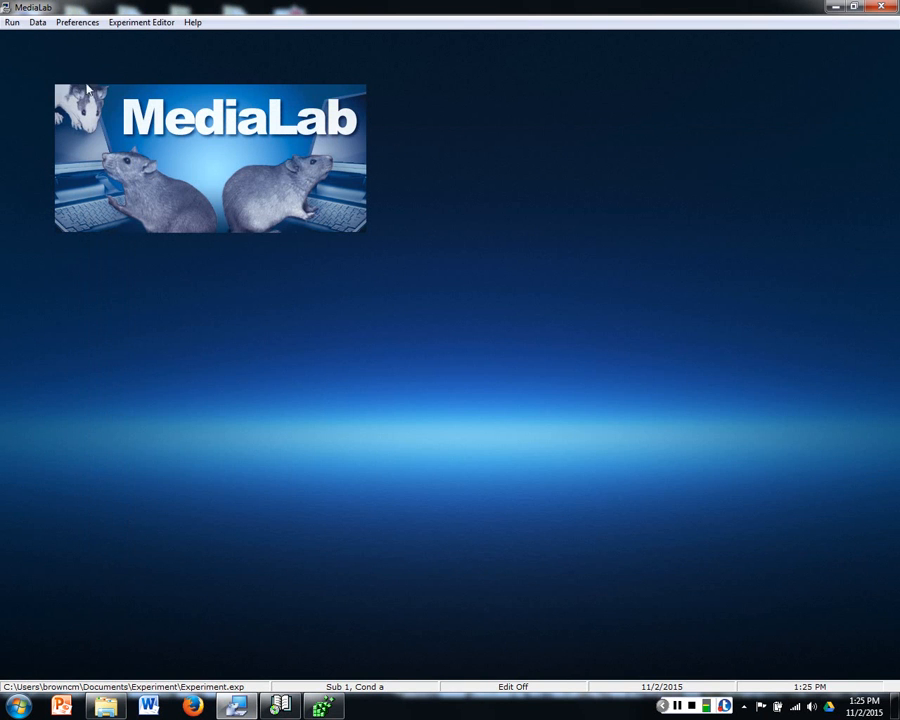
pyautogui.click(80, 22)
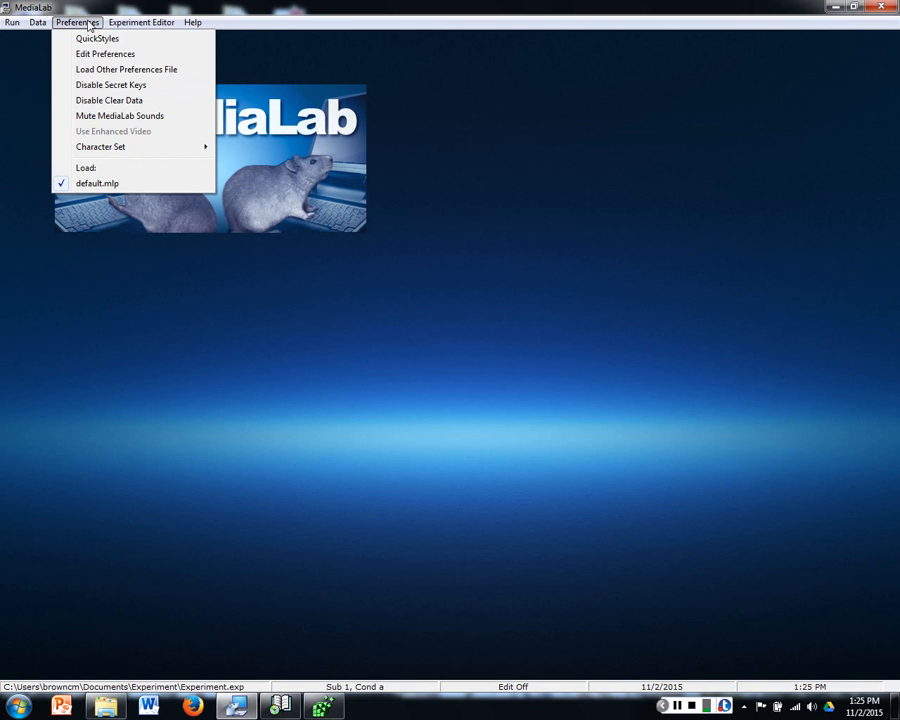
pyautogui.click(68, 24)
pyautogui.click(70, 23)
pyautogui.click(126, 117)
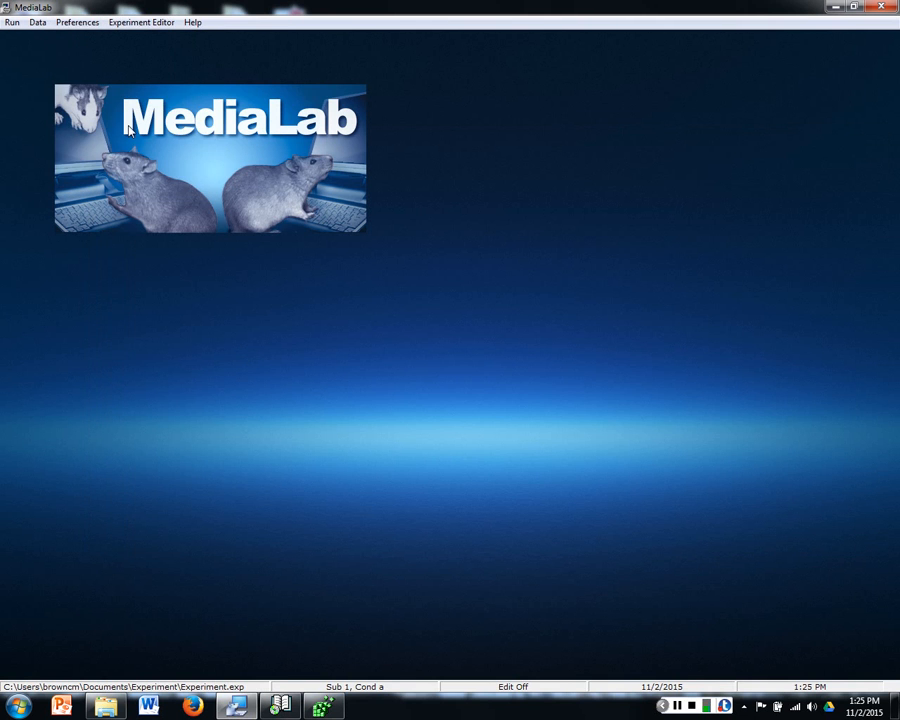
# Step: Try to open the Experiment Editor from the main MediaLab program
pyautogui.click(139, 27)
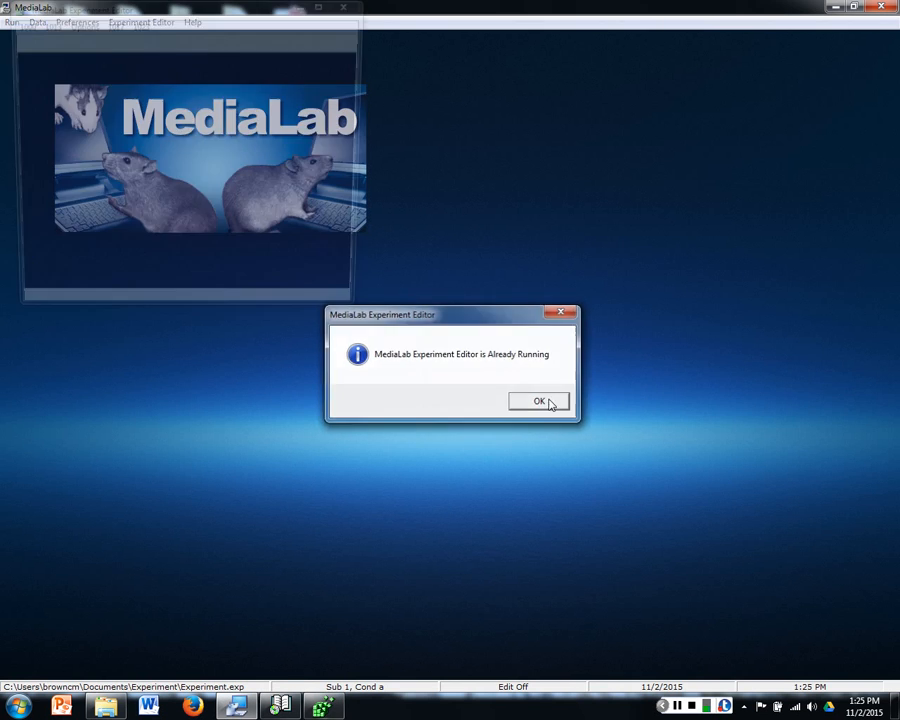
pyautogui.click(546, 402)
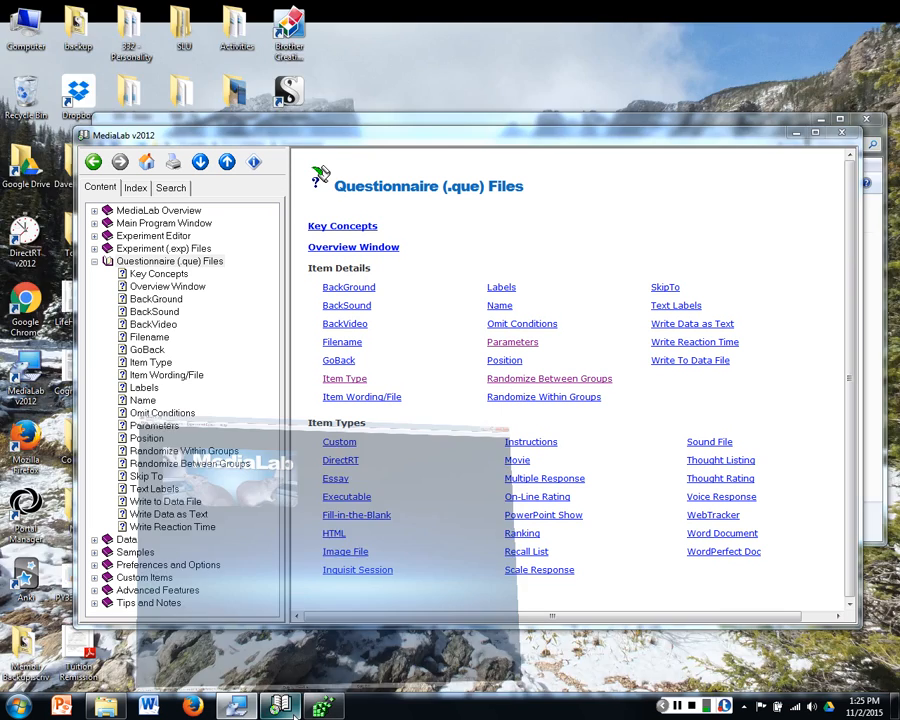
# Step: Switch to the MediaLab help, collapse the Questionnaire (.que) Files section, and read the Calculated Scores topic under Advanced Features
pyautogui.click(280, 707)
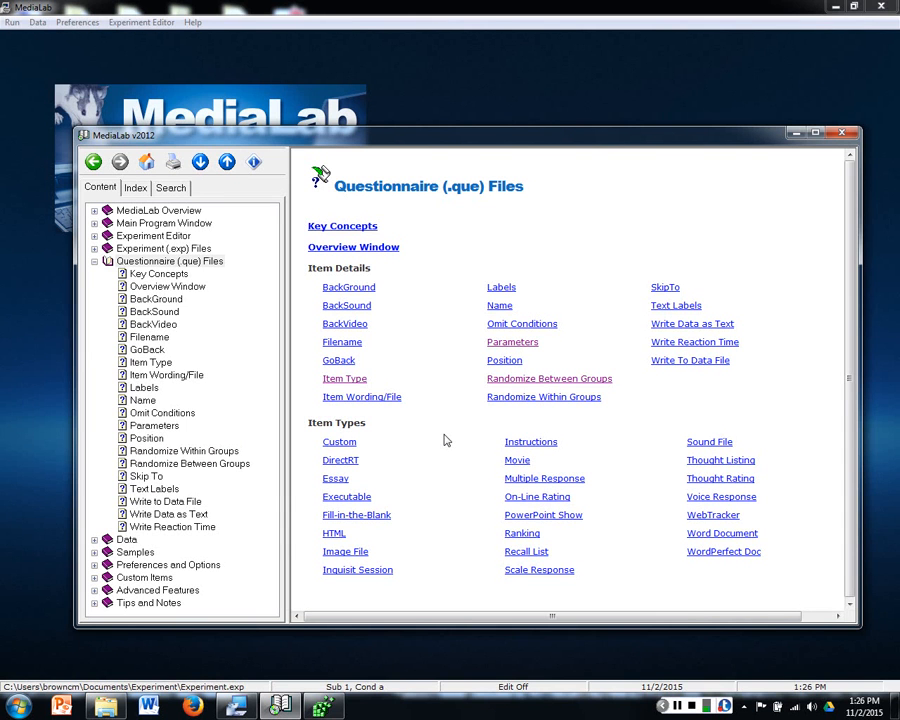
pyautogui.click(94, 261)
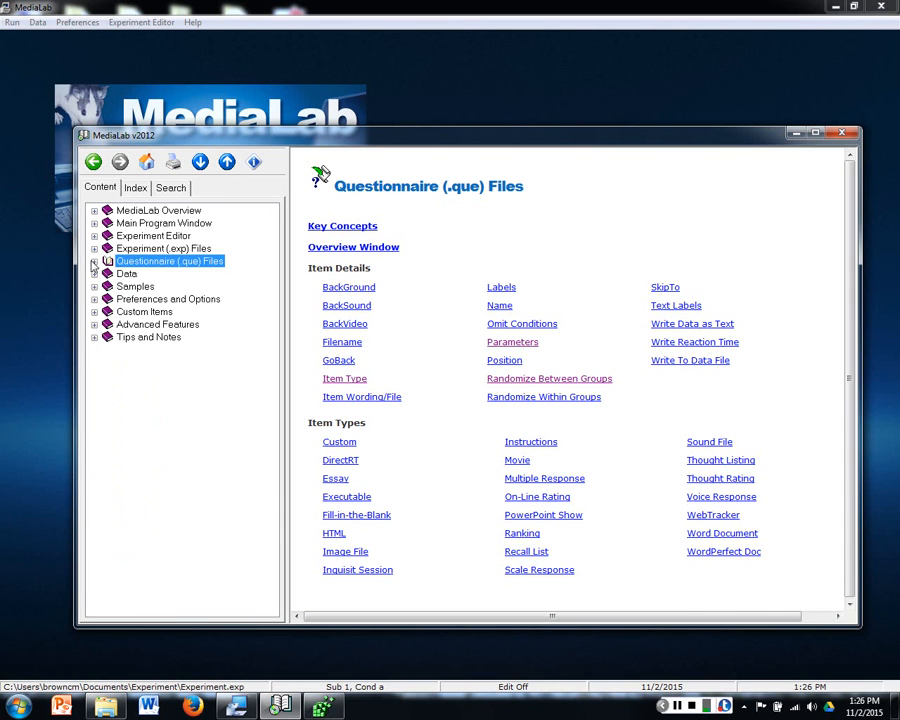
pyautogui.click(94, 325)
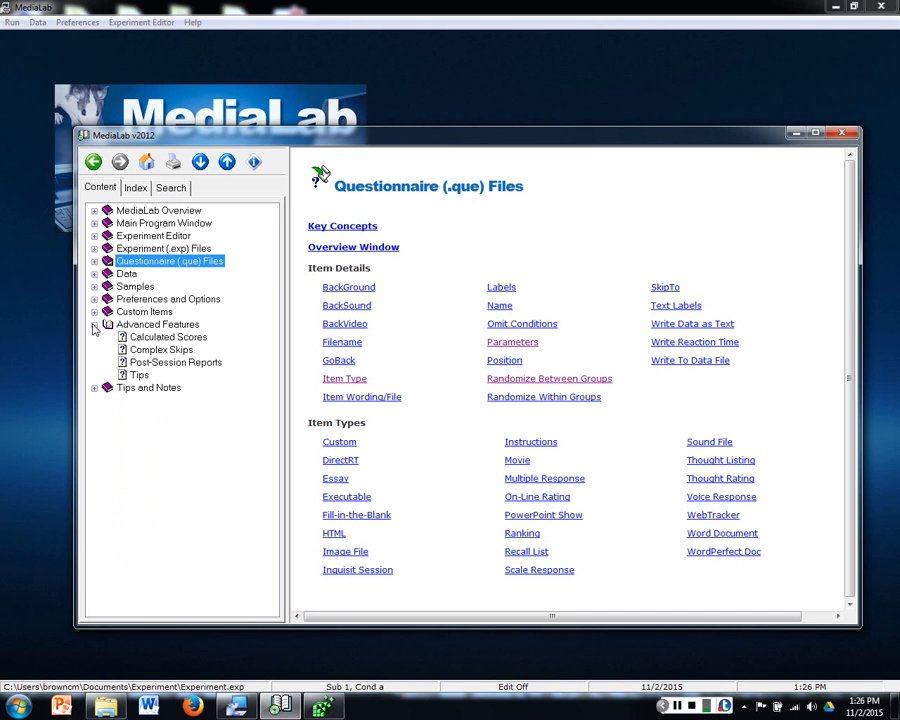
pyautogui.click(150, 338)
pyautogui.click(485, 353)
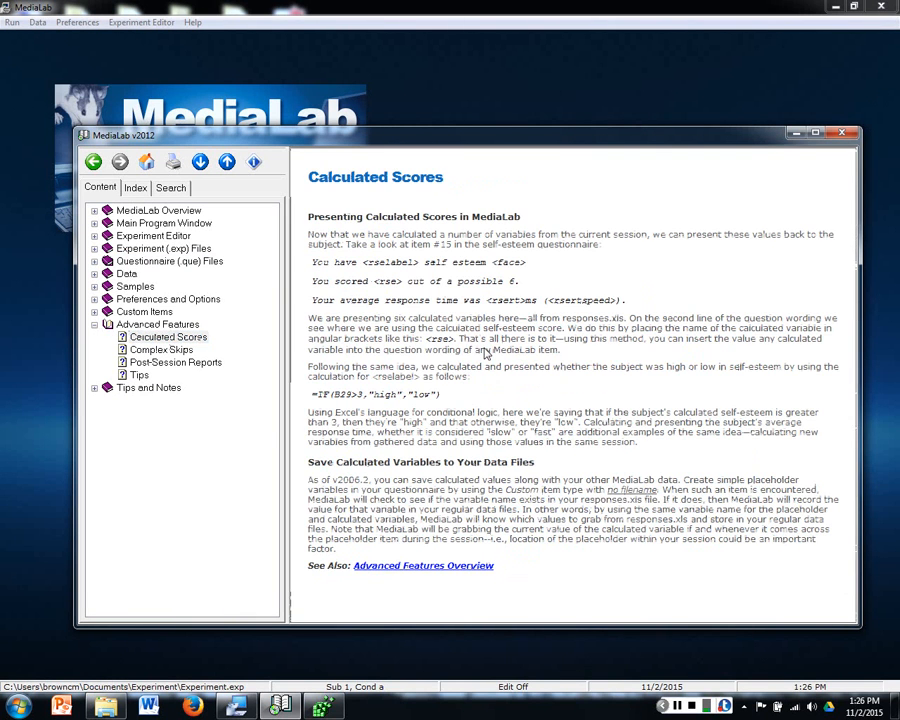